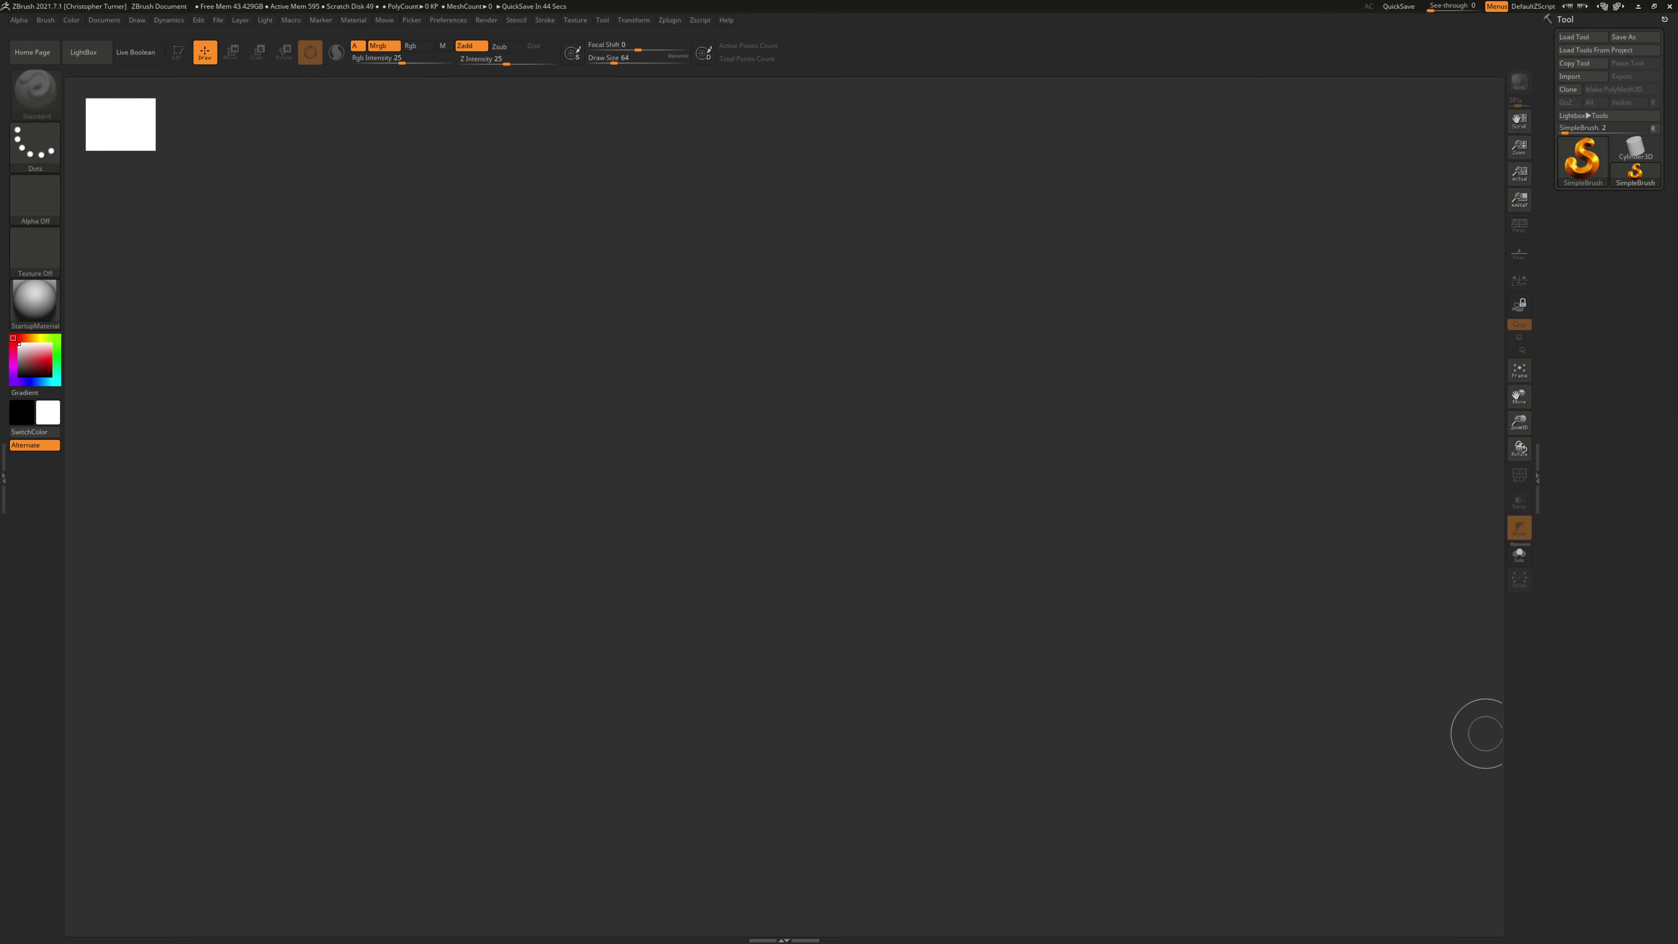
Step: Switch to 3ds Max and display the retopologized waistcoat mesh shaded with its edges visible
{"action": "key", "text": "super"}
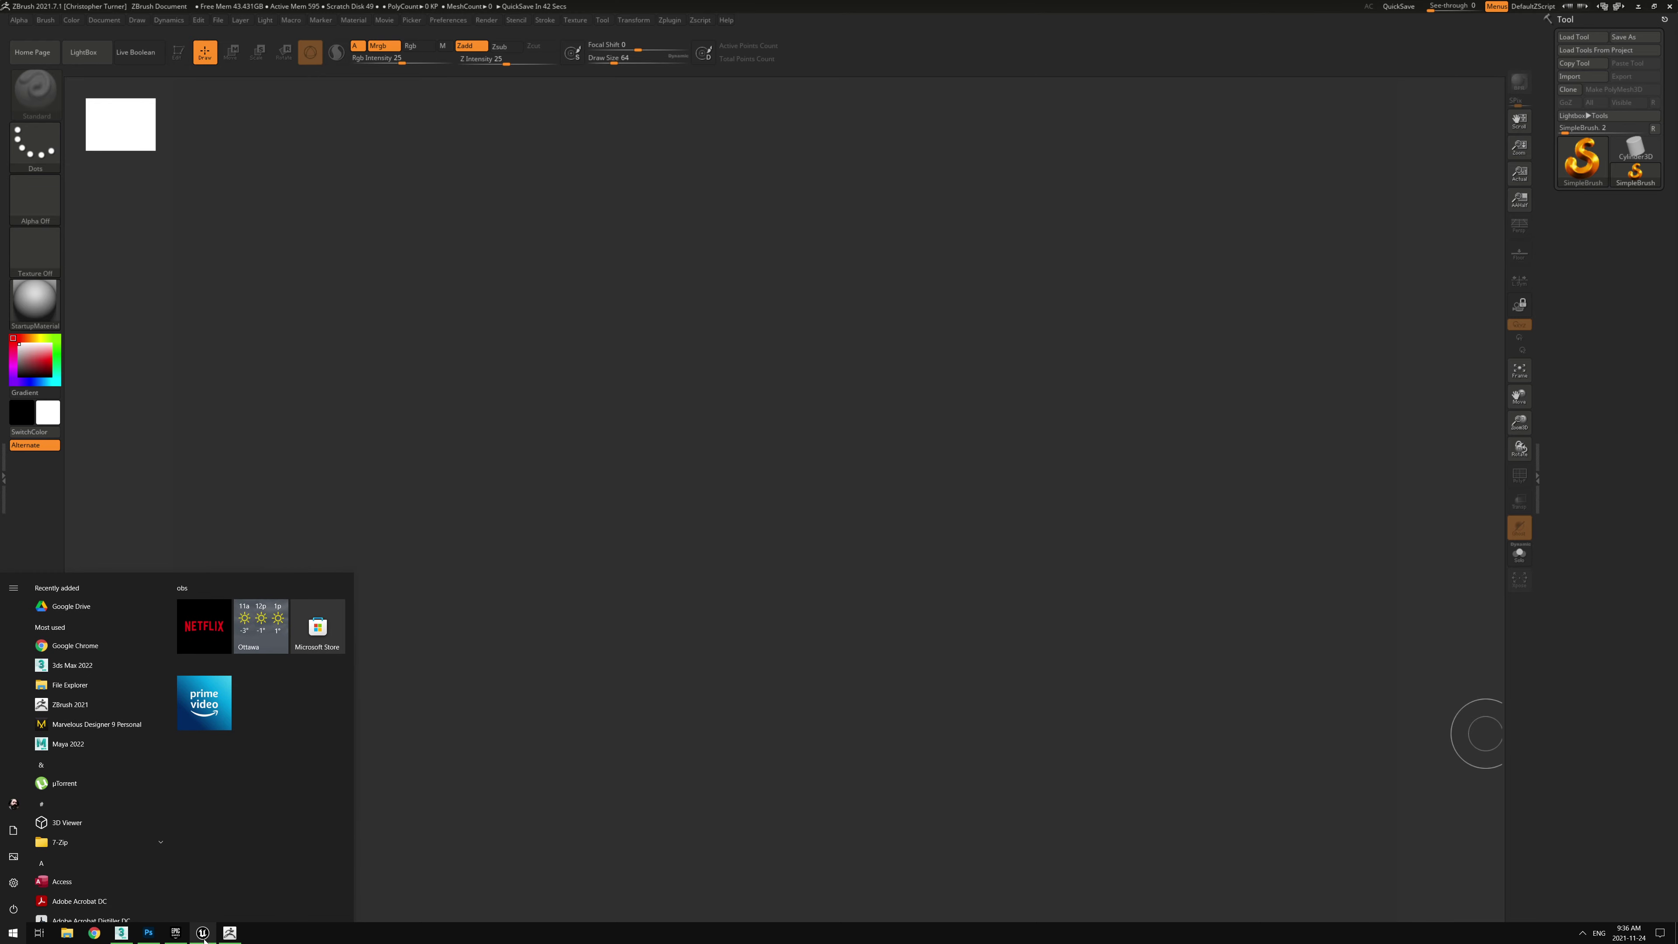
{"action": "left_click", "coordinate": [122, 933]}
{"action": "scroll", "coordinate": [859, 435], "scroll_direction": "up", "scroll_amount": 3}
{"action": "key", "text": "F3"}
{"action": "mouse_move", "coordinate": [859, 435]}
{"action": "middle_mouse_down", "text": "alt"}
{"action": "mouse_move", "coordinate": [993, 458]}
{"action": "mouse_move", "coordinate": [907, 483]}
{"action": "mouse_move", "coordinate": [828, 469]}
{"action": "middle_mouse_up", "text": "alt"}
{"action": "key", "text": "F3"}
{"action": "key", "text": "F4"}
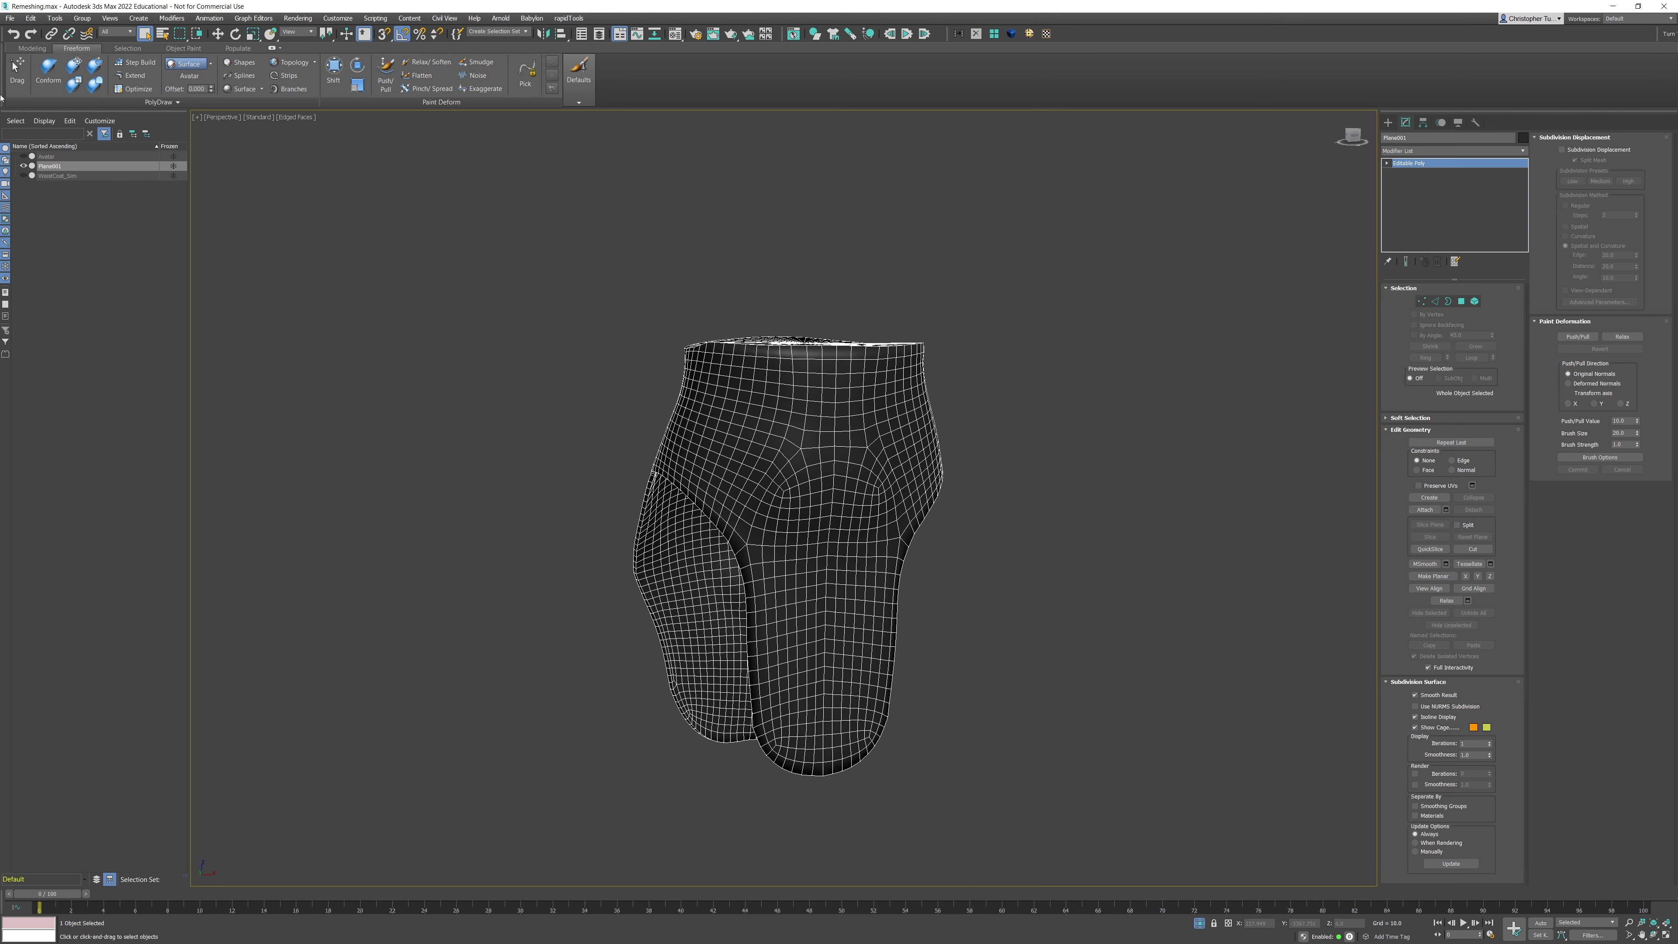
Step: Export the waistcoat mesh as an OBJ file named WaistCoat into the Star Trek project's Demo folder
{"action": "left_click", "coordinate": [10, 18]}
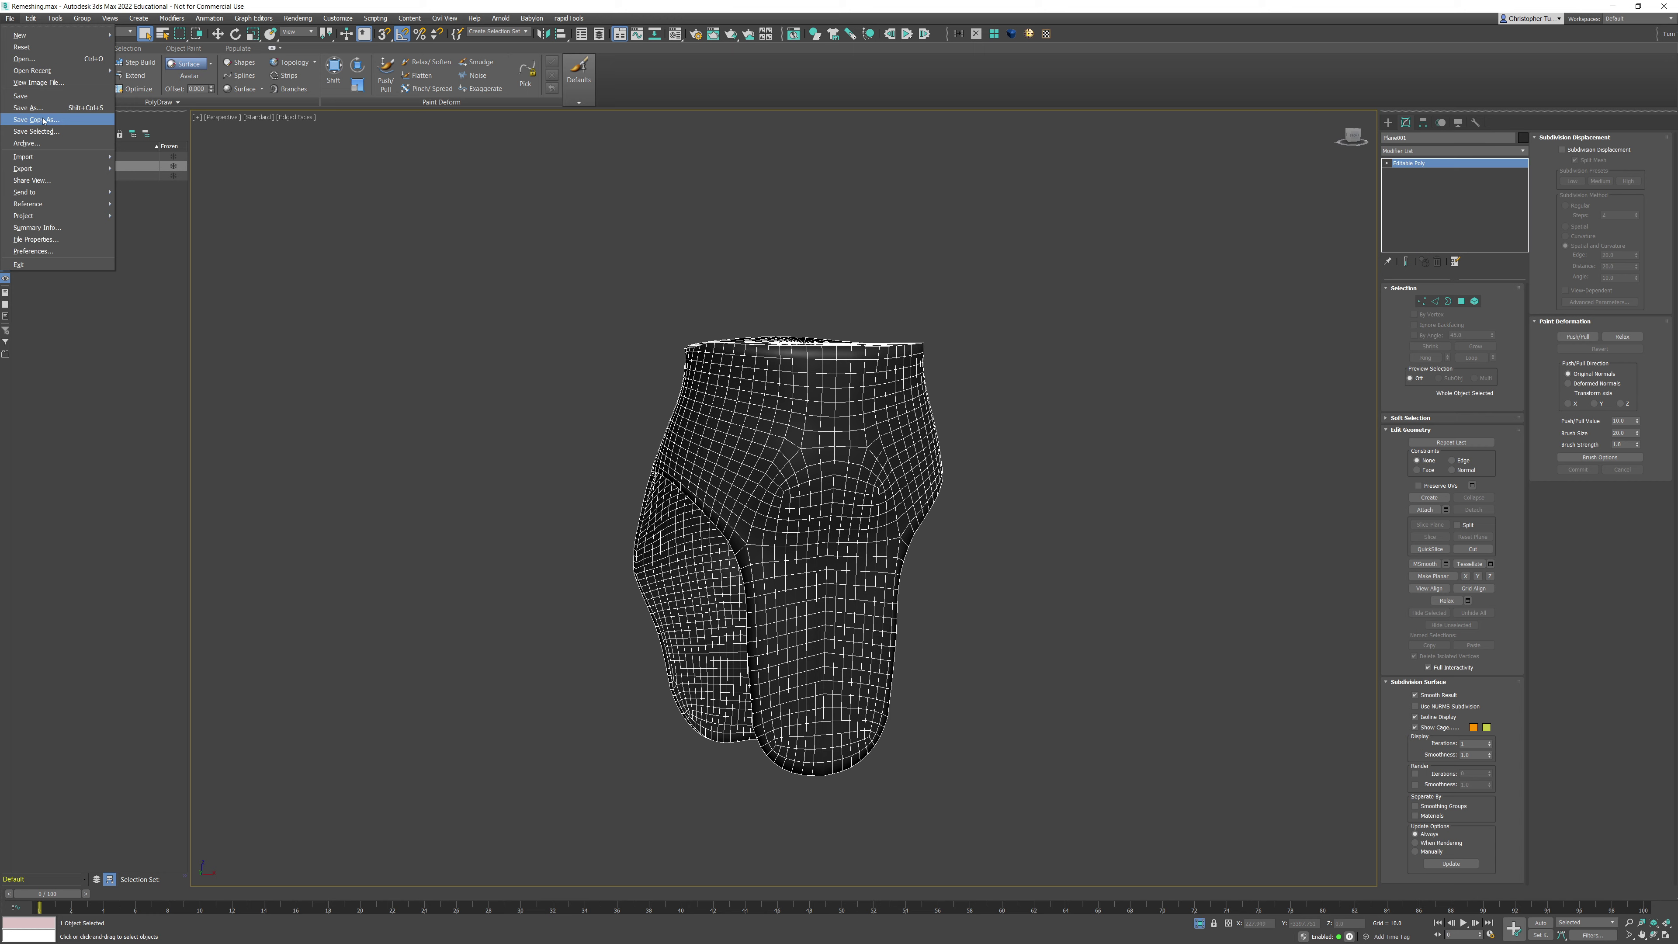
{"action": "mouse_move", "coordinate": [86, 169]}
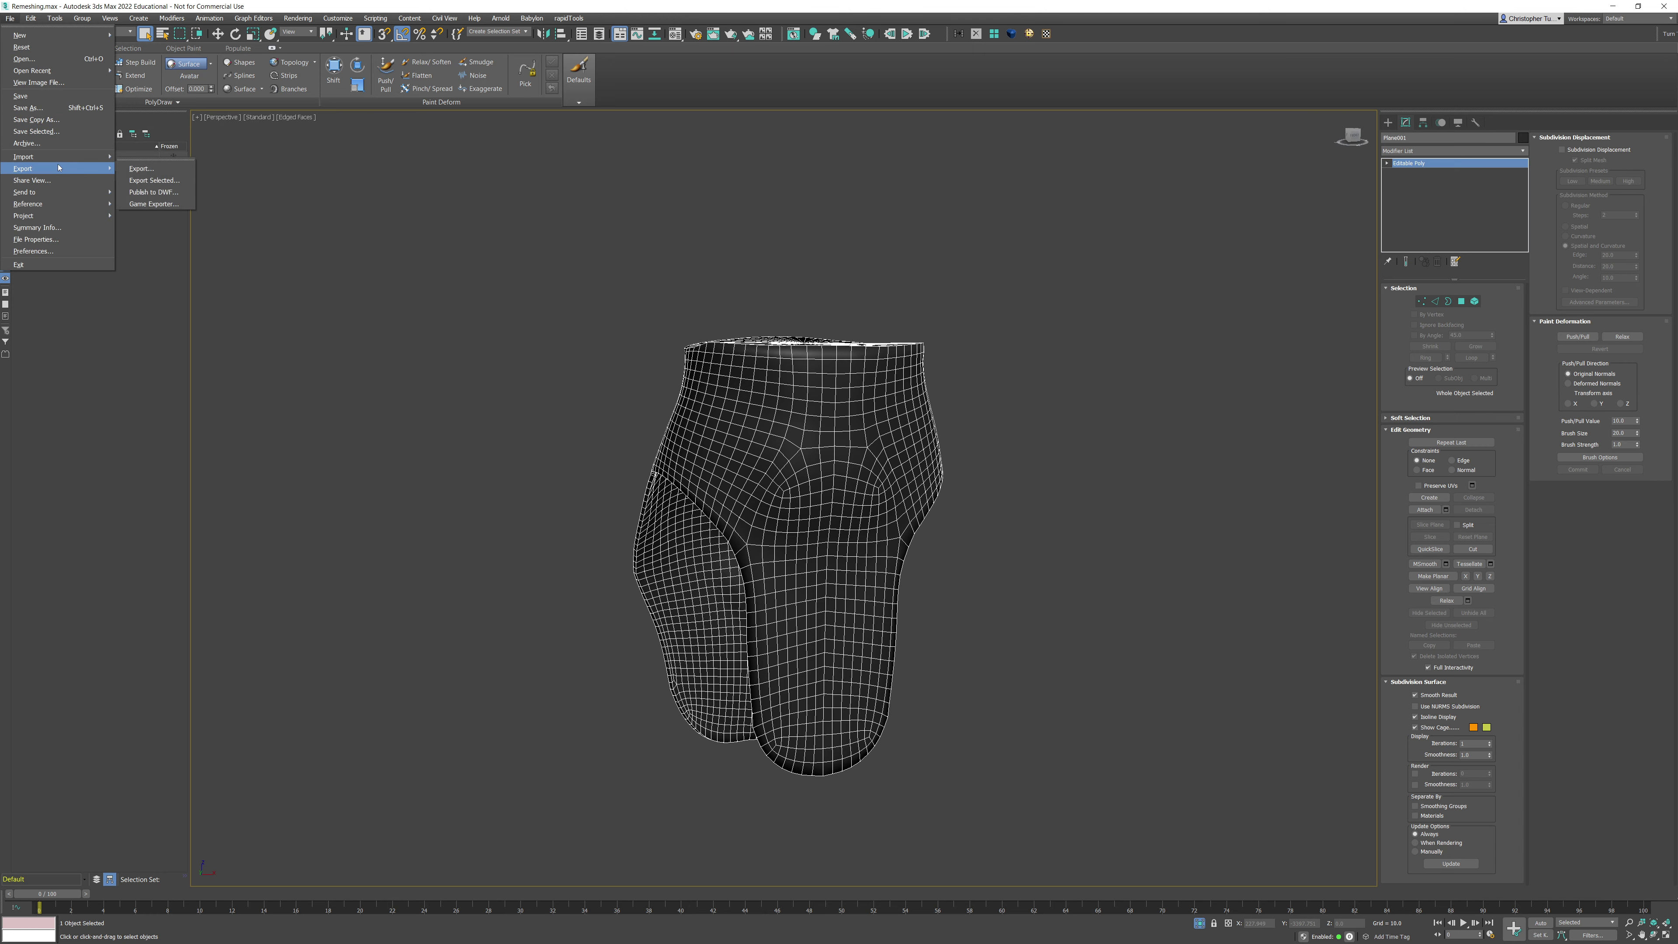
{"action": "left_click", "coordinate": [142, 169]}
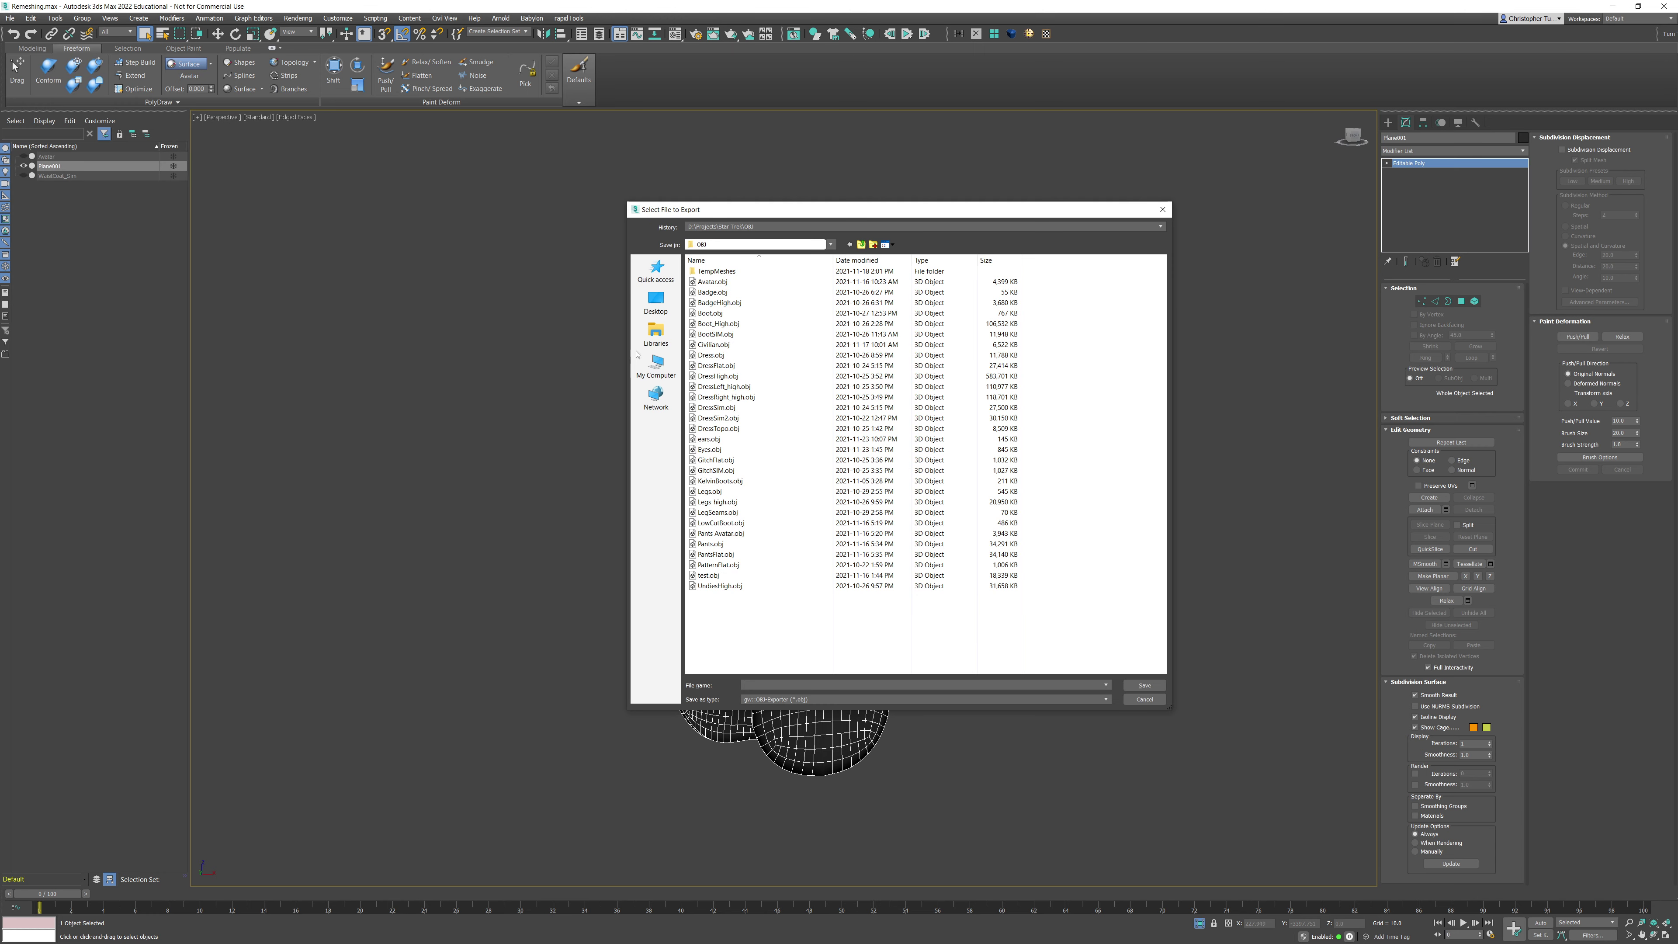
{"action": "left_click", "coordinate": [860, 244]}
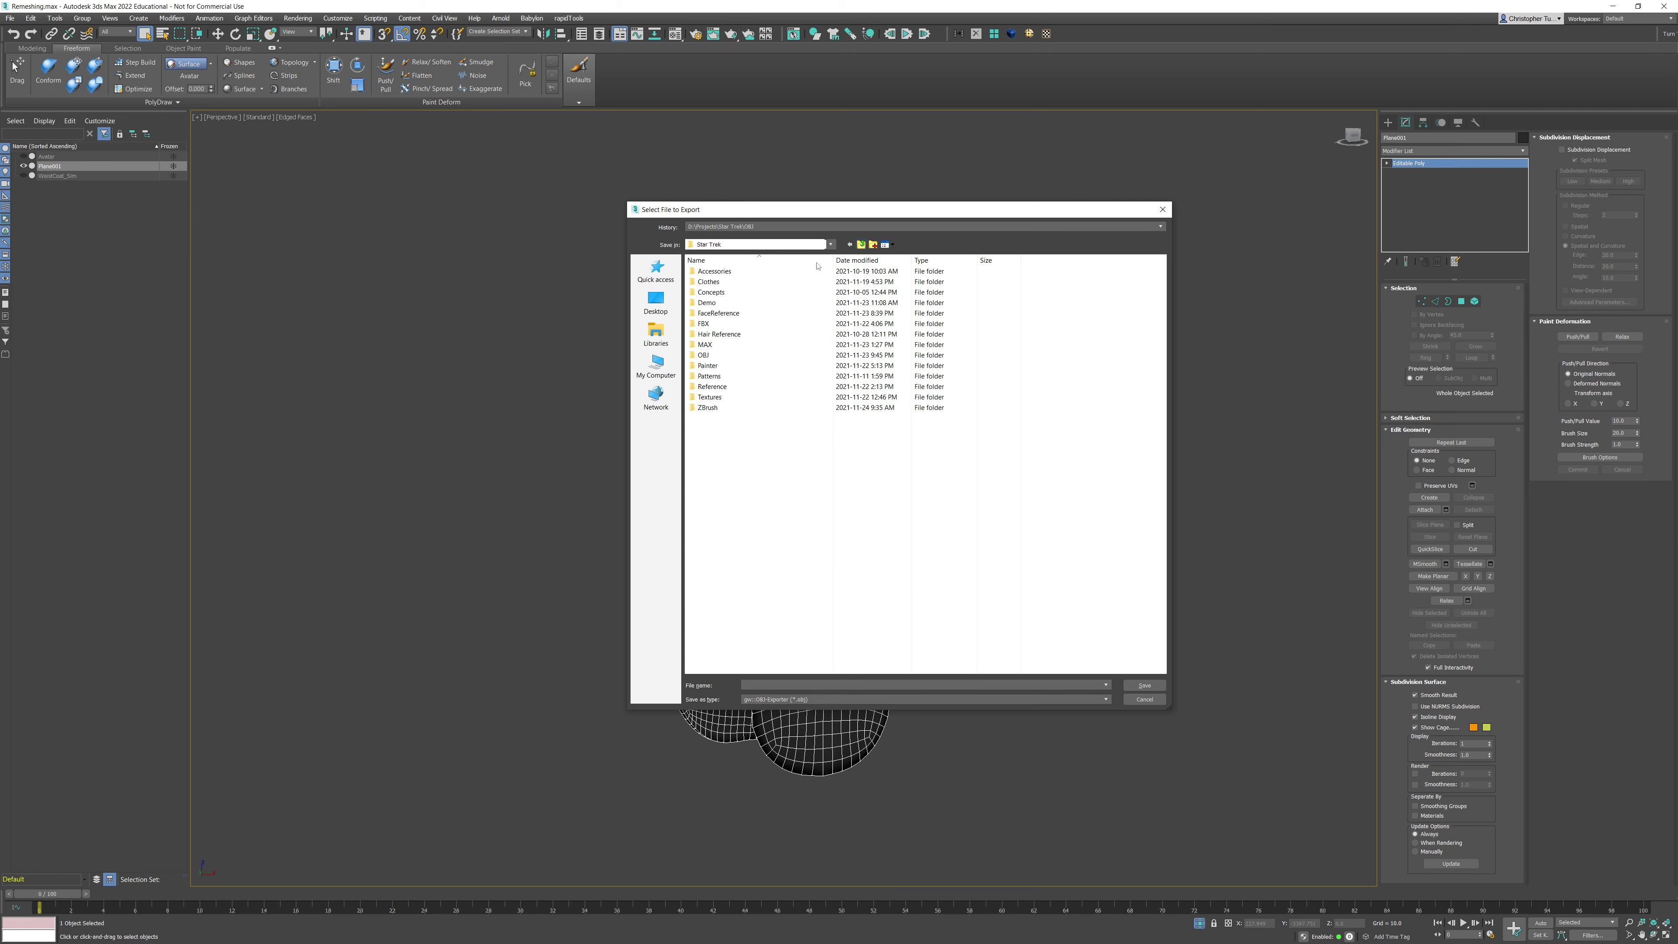
{"action": "double_click", "coordinate": [706, 304]}
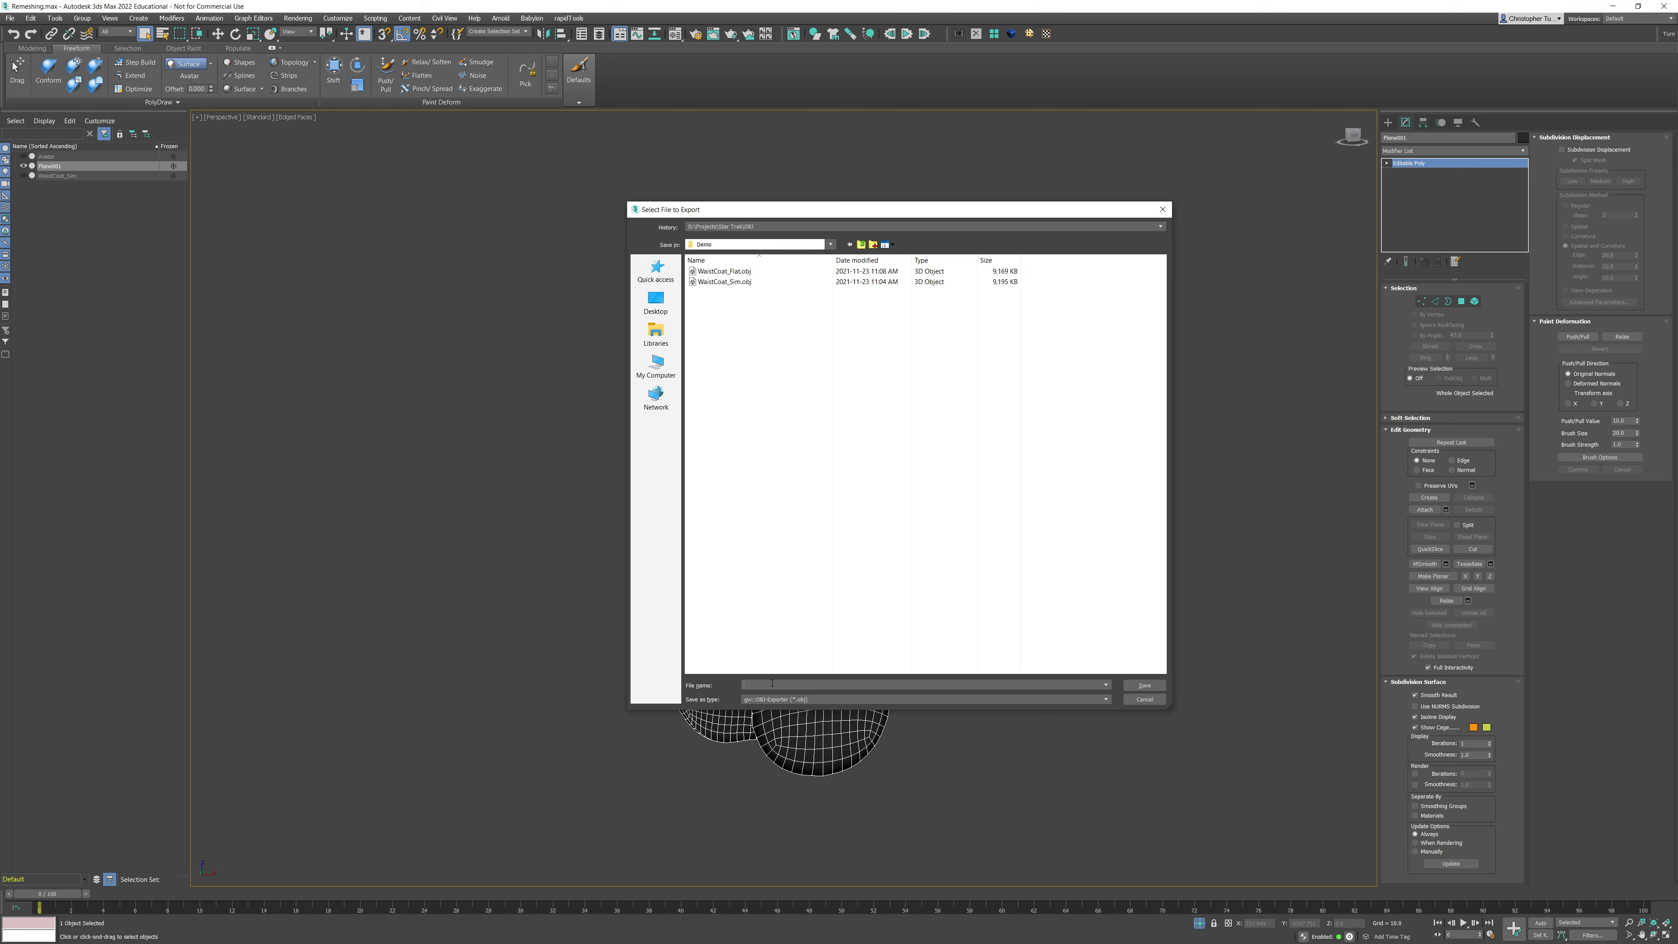
{"action": "type", "text": "WaistCoa"}
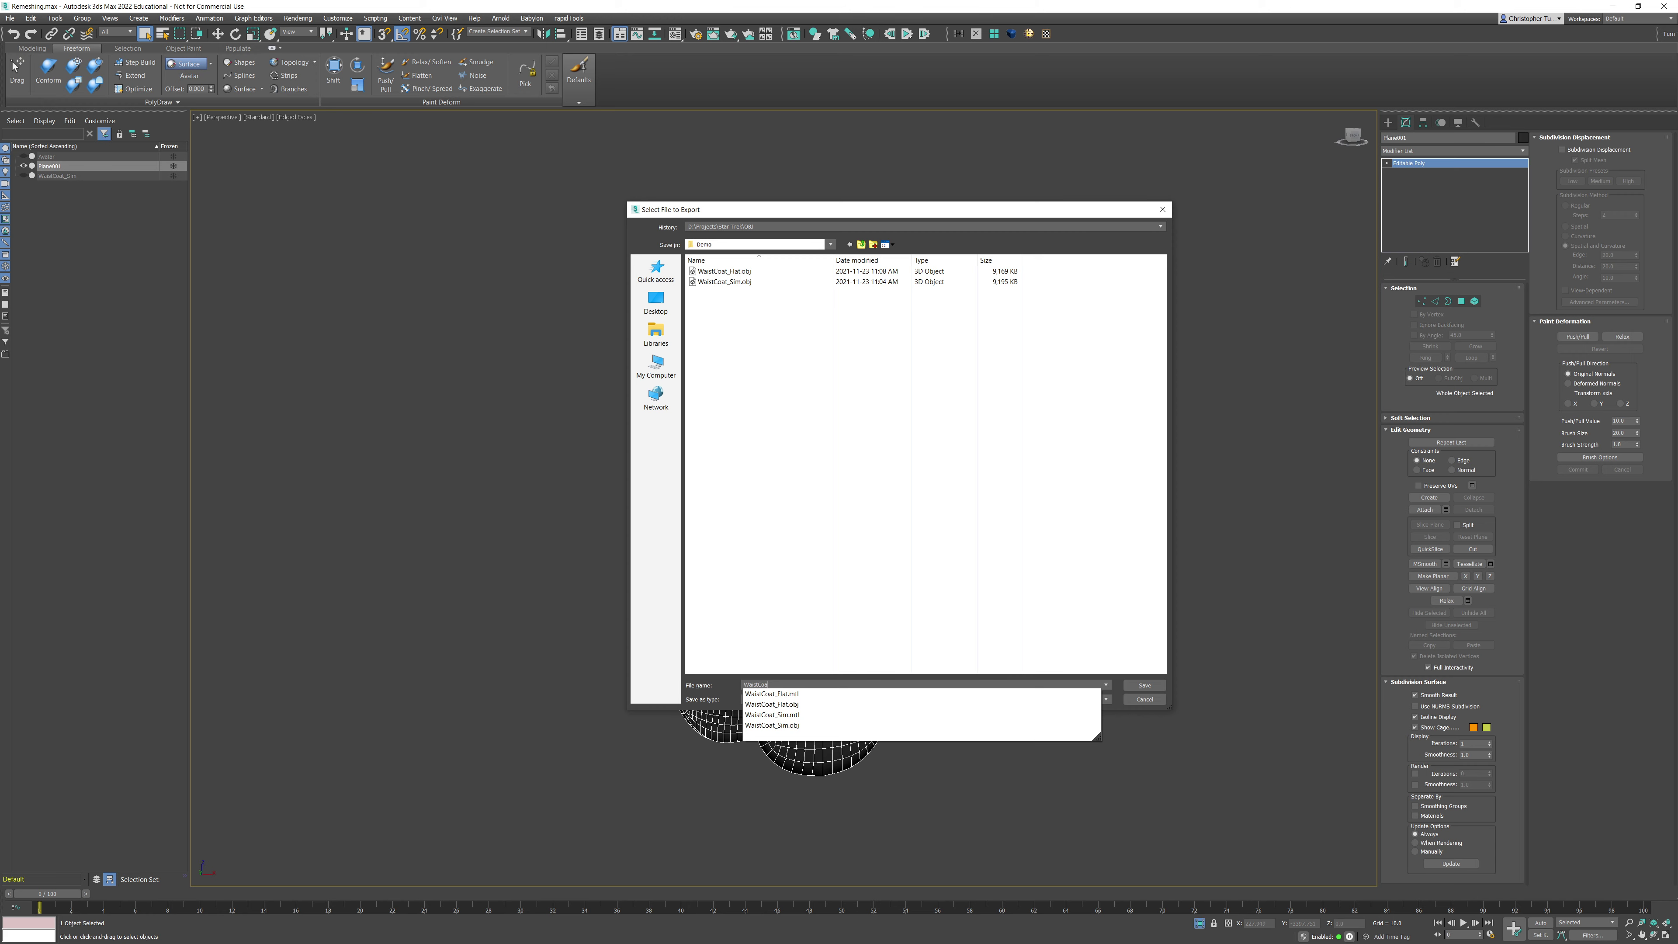
{"action": "key", "text": "Return"}
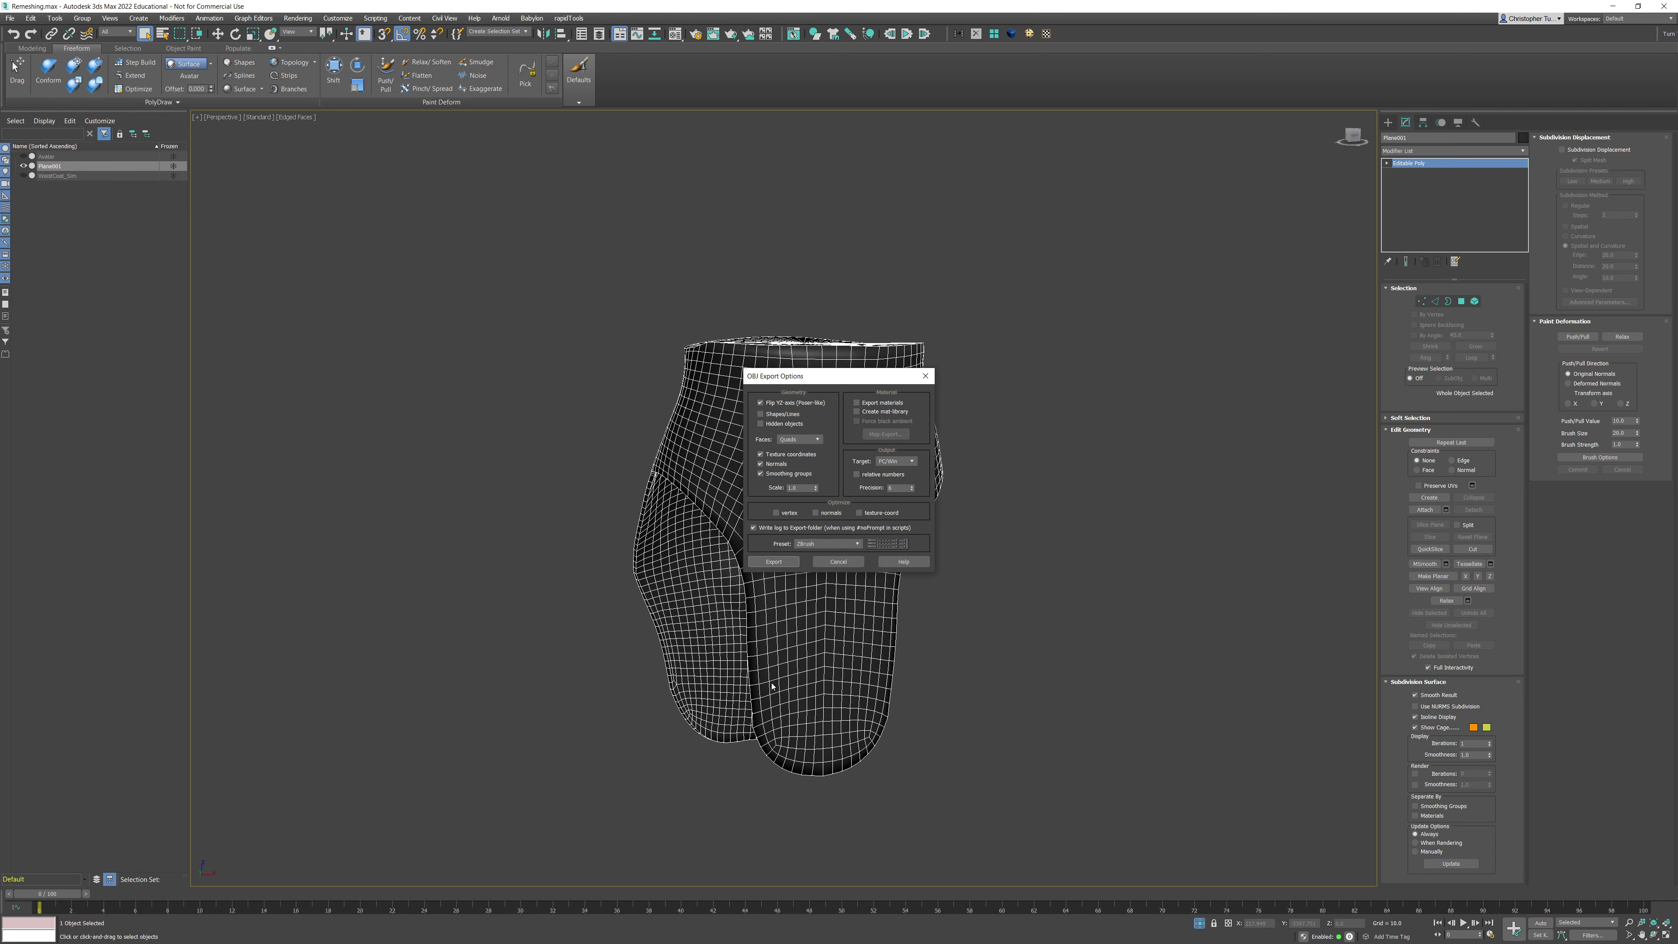
{"action": "left_click", "coordinate": [787, 561]}
Step: Switch to ZBrush and import WaistCoat.obj from the Star Trek project's Demo folder
{"action": "key", "text": "super"}
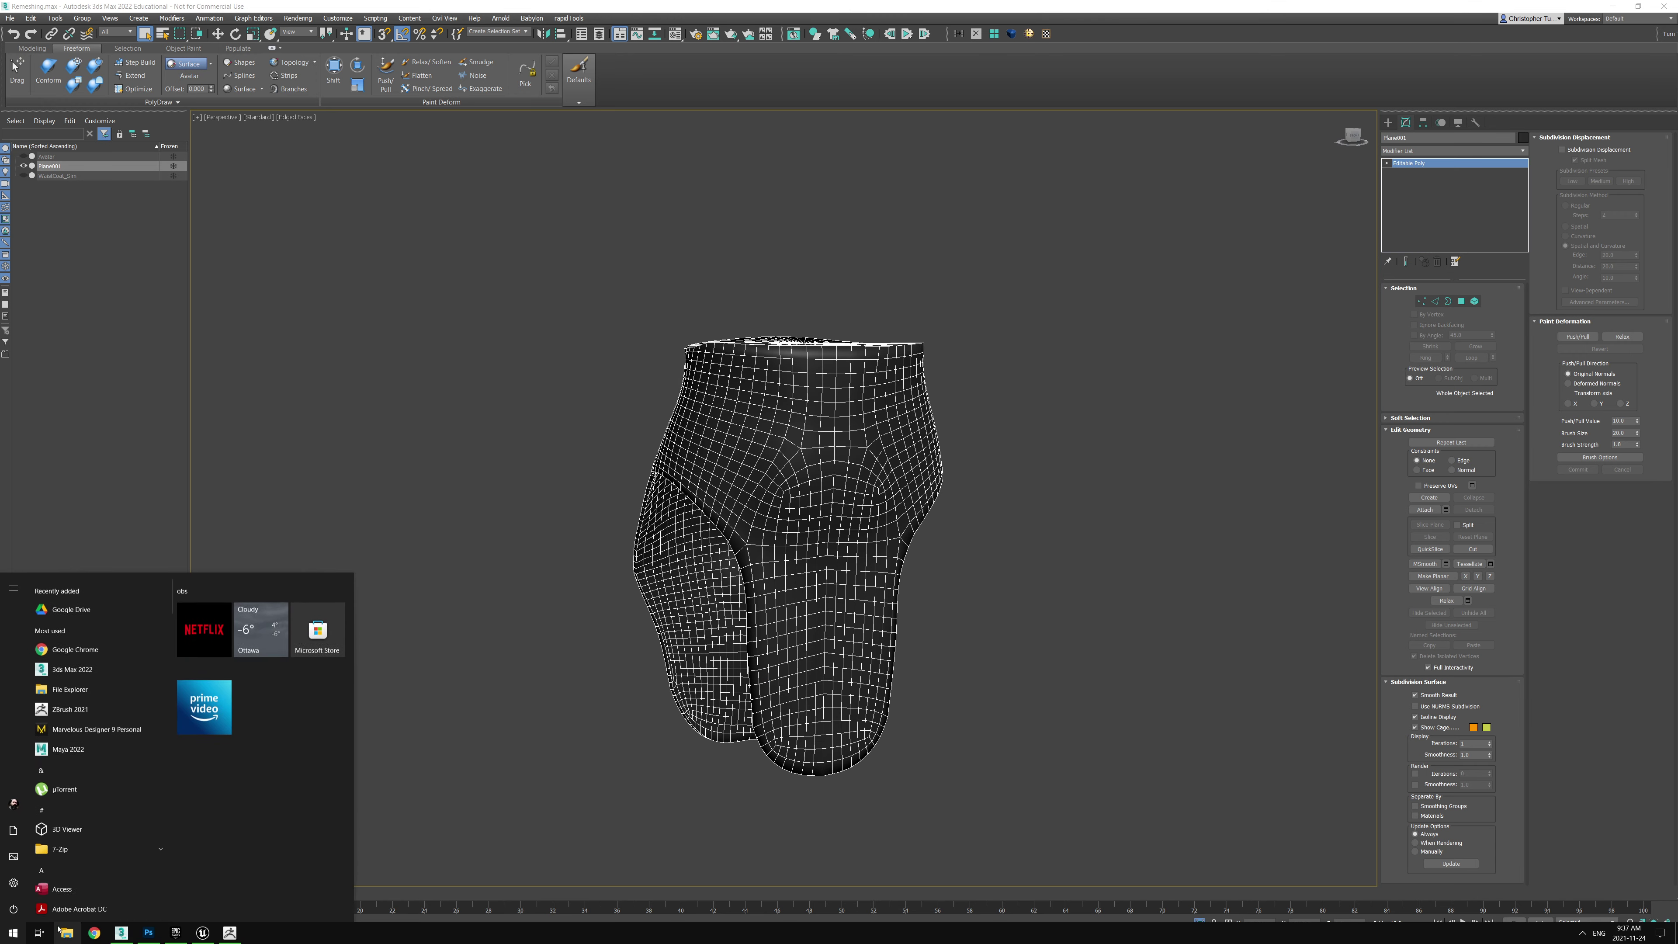
{"action": "left_click", "coordinate": [229, 932]}
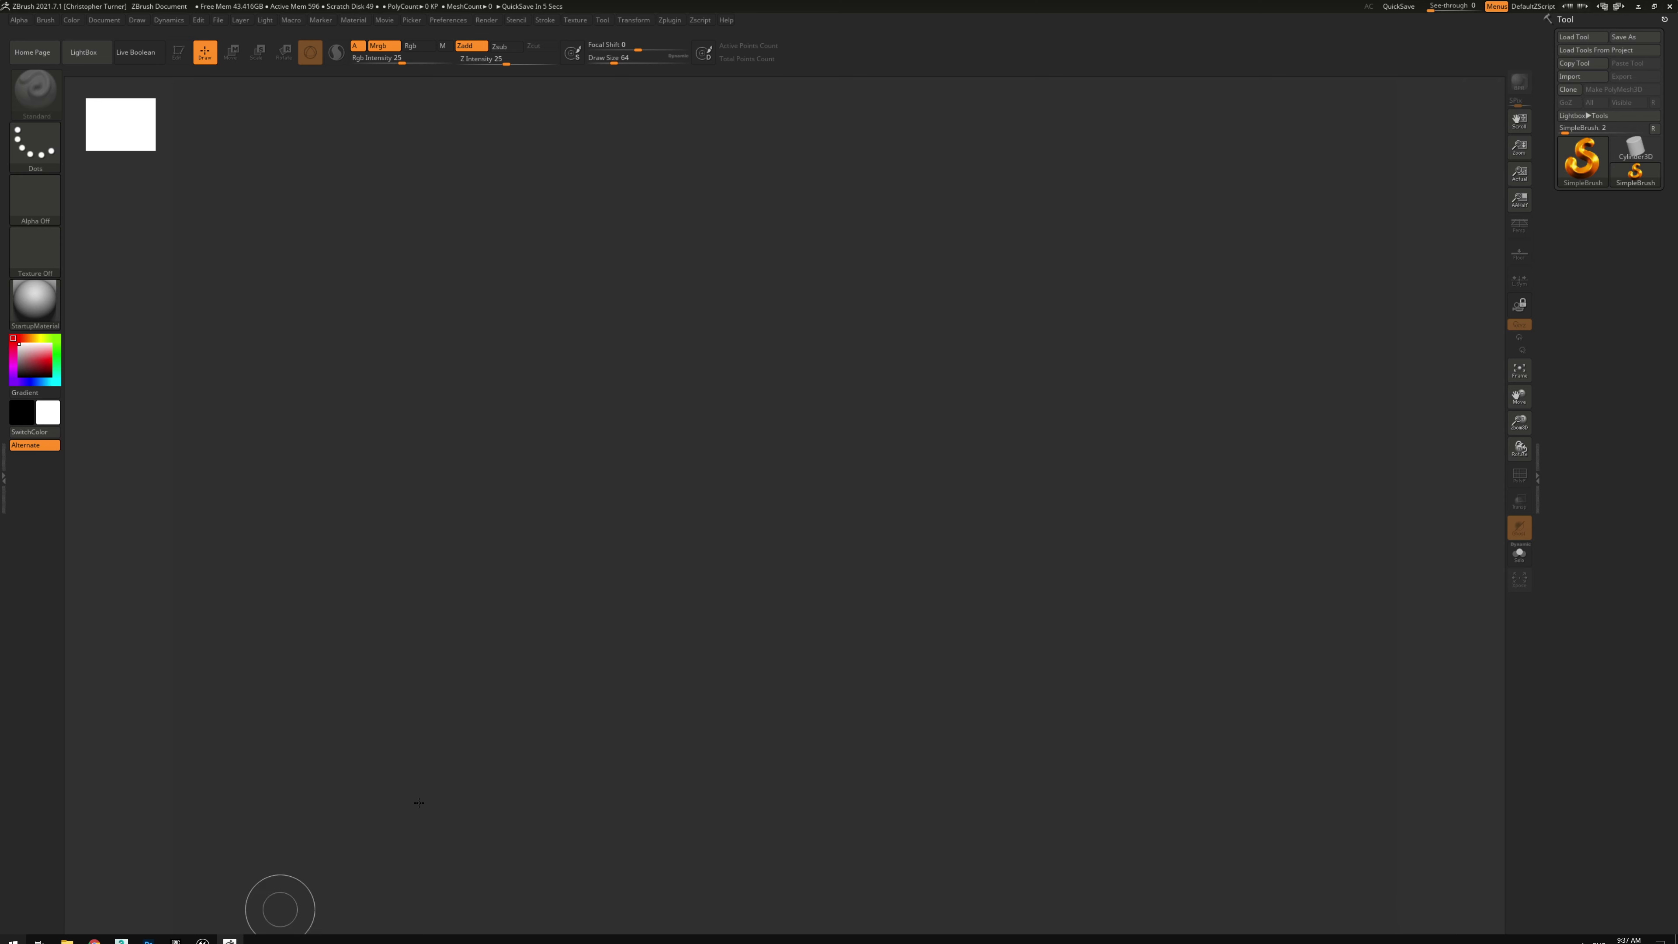
{"action": "left_click", "coordinate": [1575, 75]}
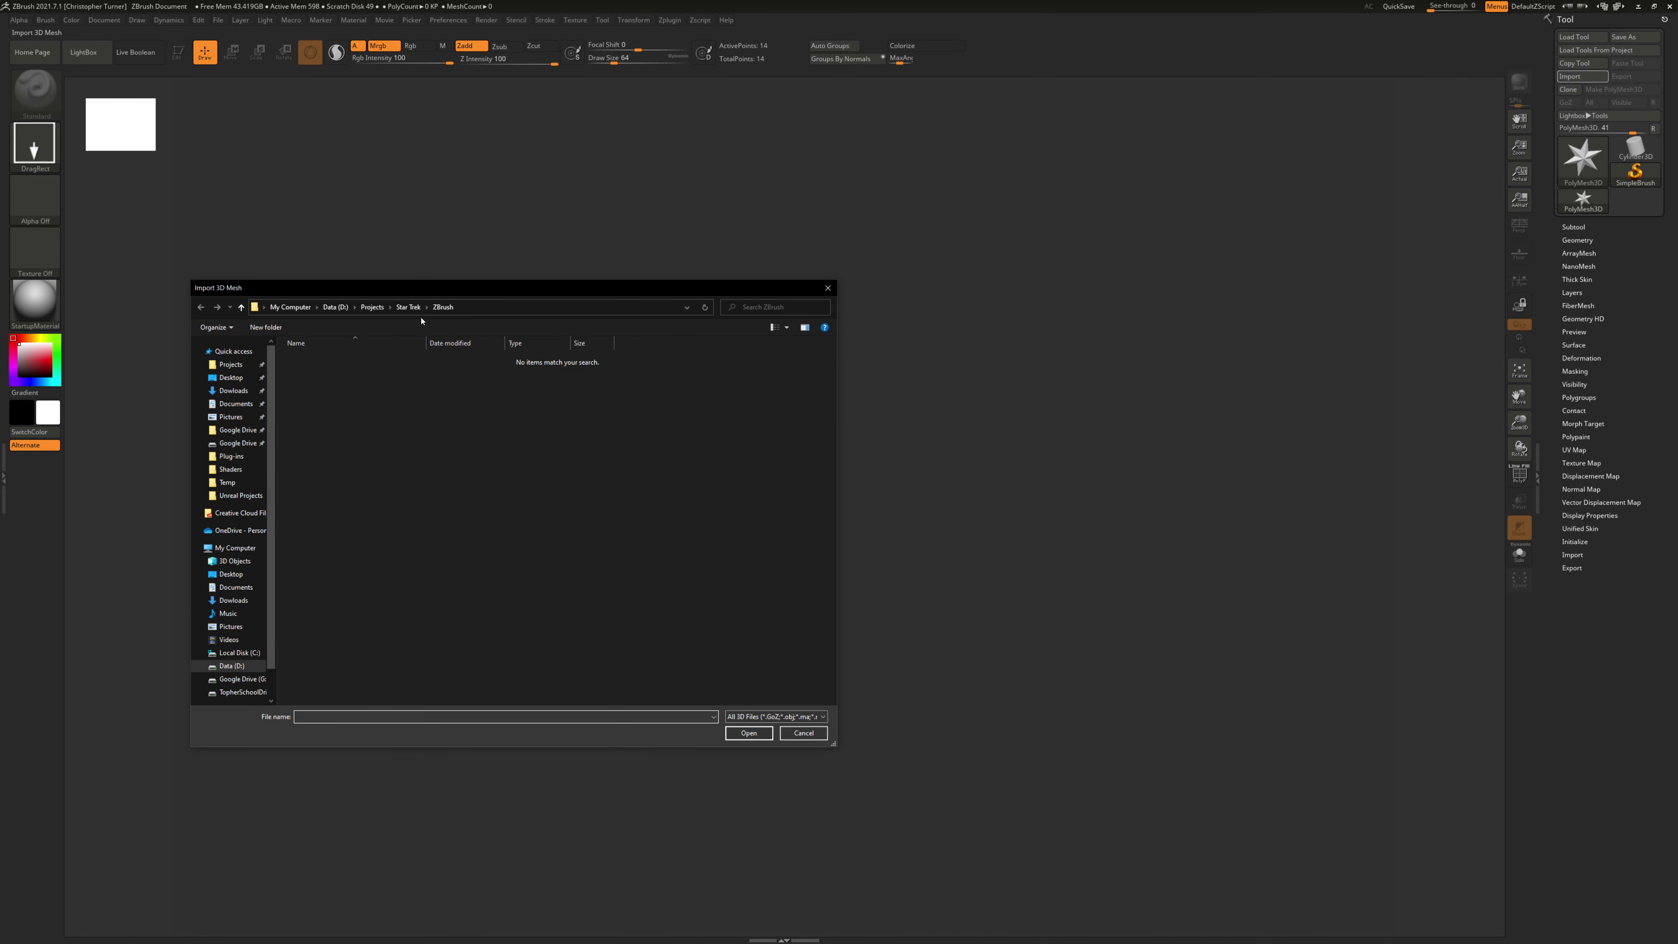
{"action": "left_click", "coordinate": [407, 306]}
{"action": "double_click", "coordinate": [312, 394]}
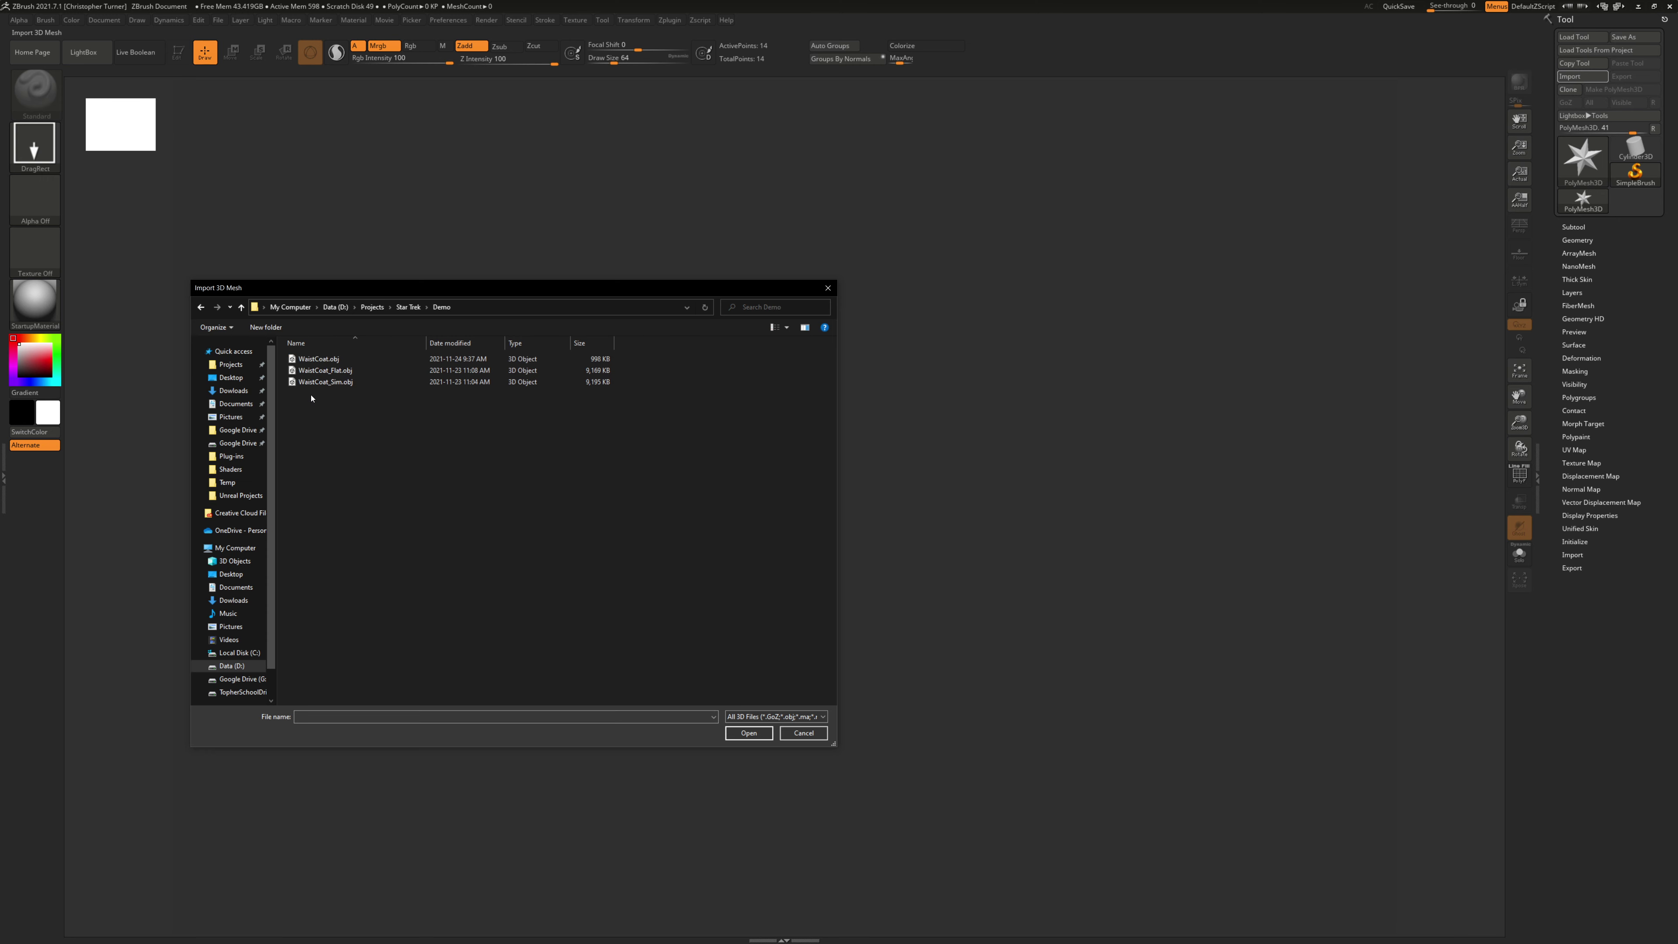
{"action": "left_click", "coordinate": [318, 360]}
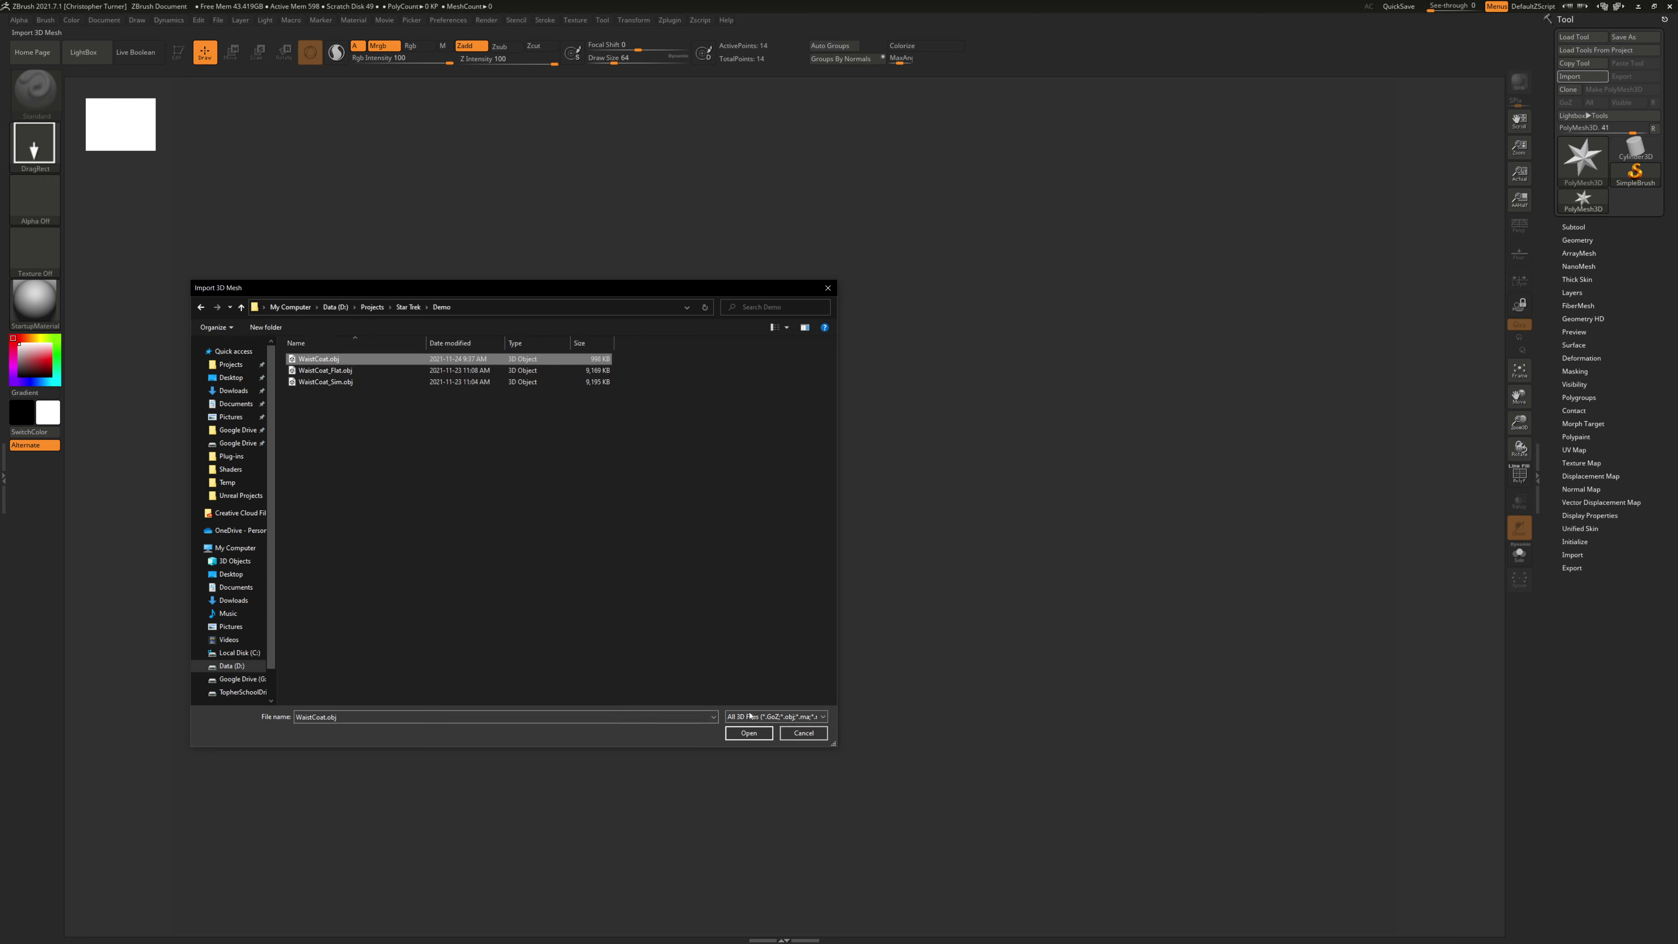
{"action": "left_click", "coordinate": [744, 732]}
Step: Draw the imported waistcoat on the canvas, enter Edit mode and frame the mesh
{"action": "left_click_drag", "start_coordinate": [864, 555], "coordinate": [875, 762]}
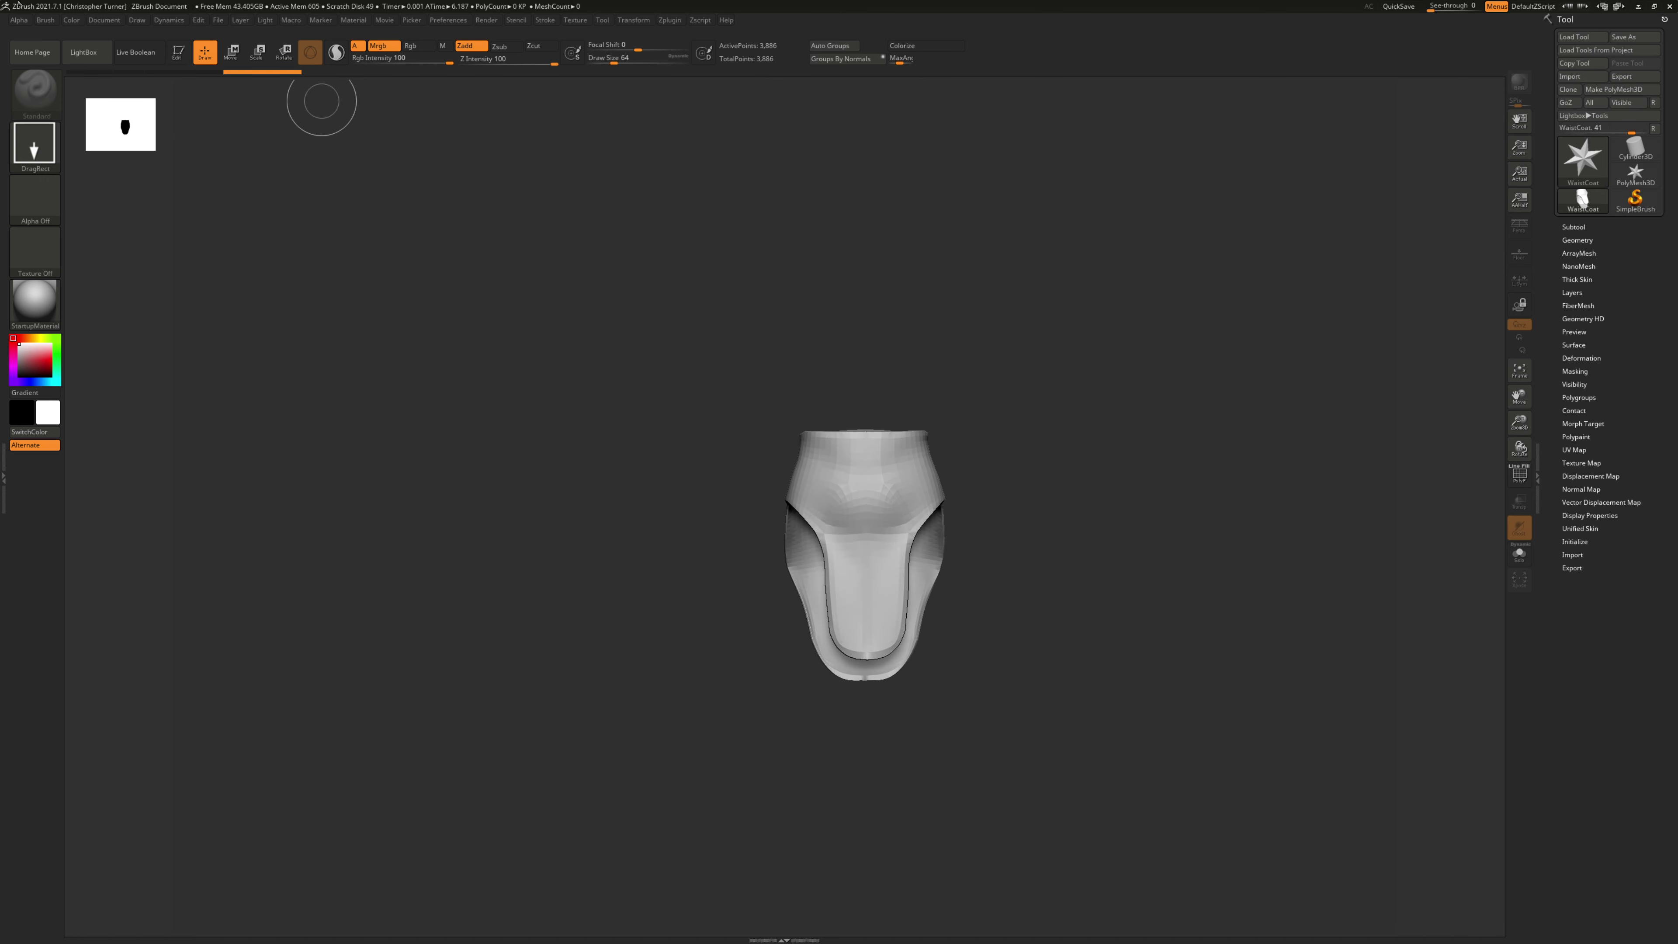
{"action": "left_click", "coordinate": [178, 52]}
{"action": "left_click_drag", "start_coordinate": [1075, 457], "coordinate": [1108, 400]}
{"action": "key", "text": "f"}
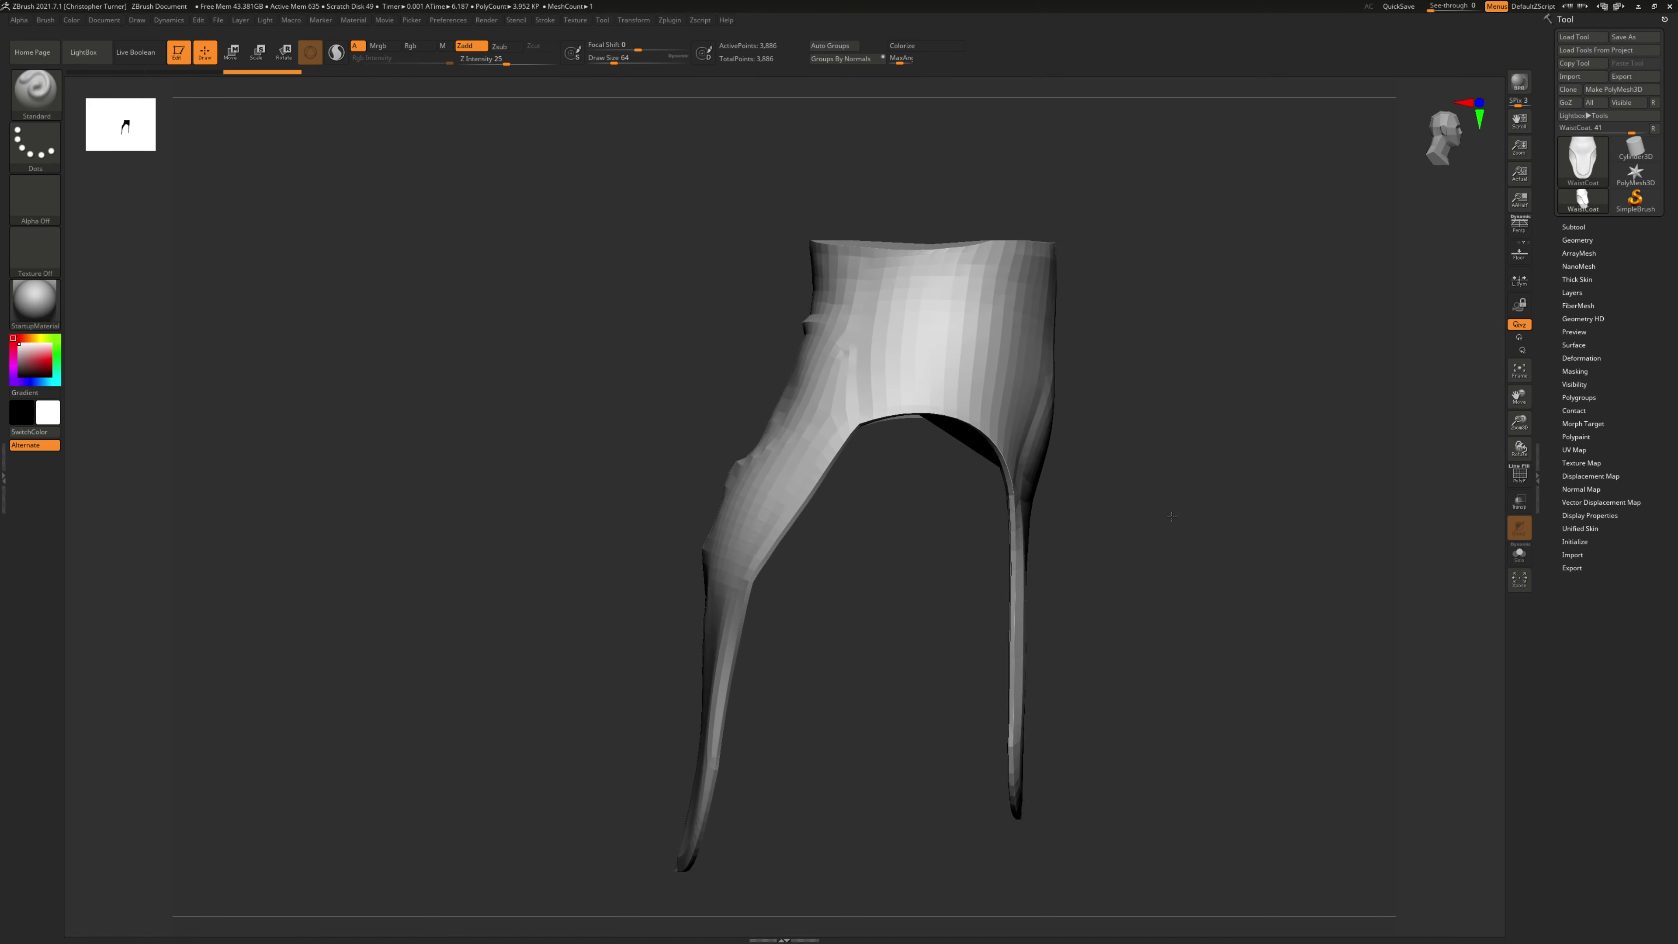
Step: Turn on perspective and PolyFrame display for the waistcoat
{"action": "left_click_drag", "start_coordinate": [1172, 516], "coordinate": [1284, 455]}
{"action": "left_click", "coordinate": [1520, 231]}
{"action": "key", "text": "shift+f"}
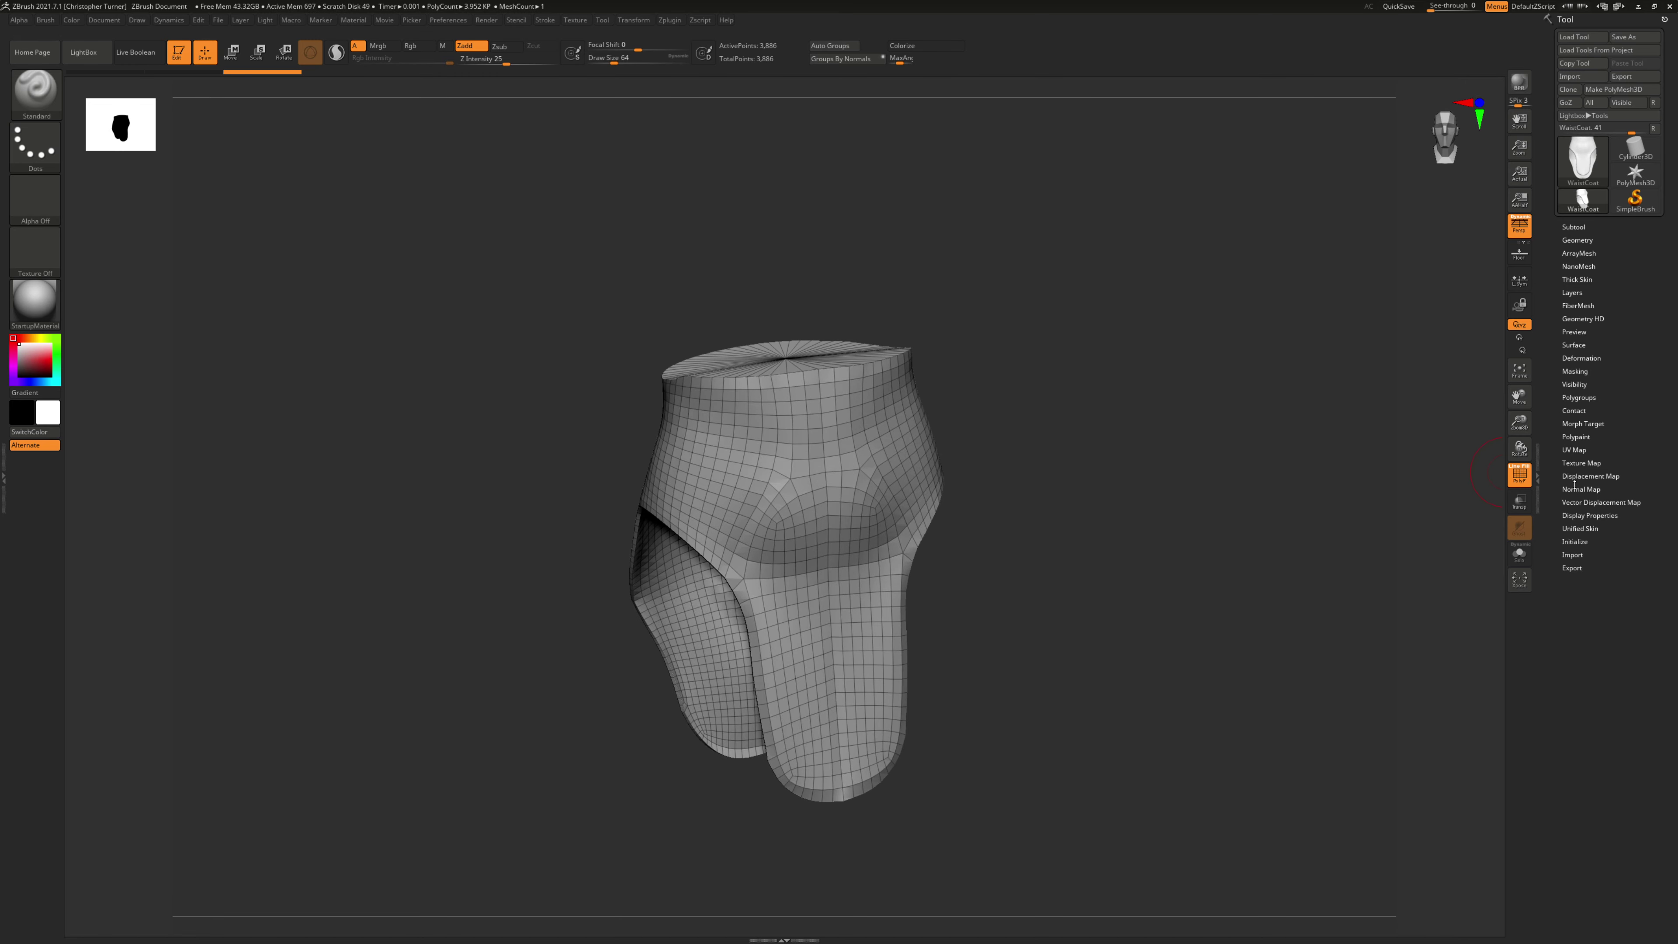
Step: Create polygroups from the waistcoat's UV islands with Auto Groups With UV and check them around the mesh
{"action": "left_click", "coordinate": [1583, 397]}
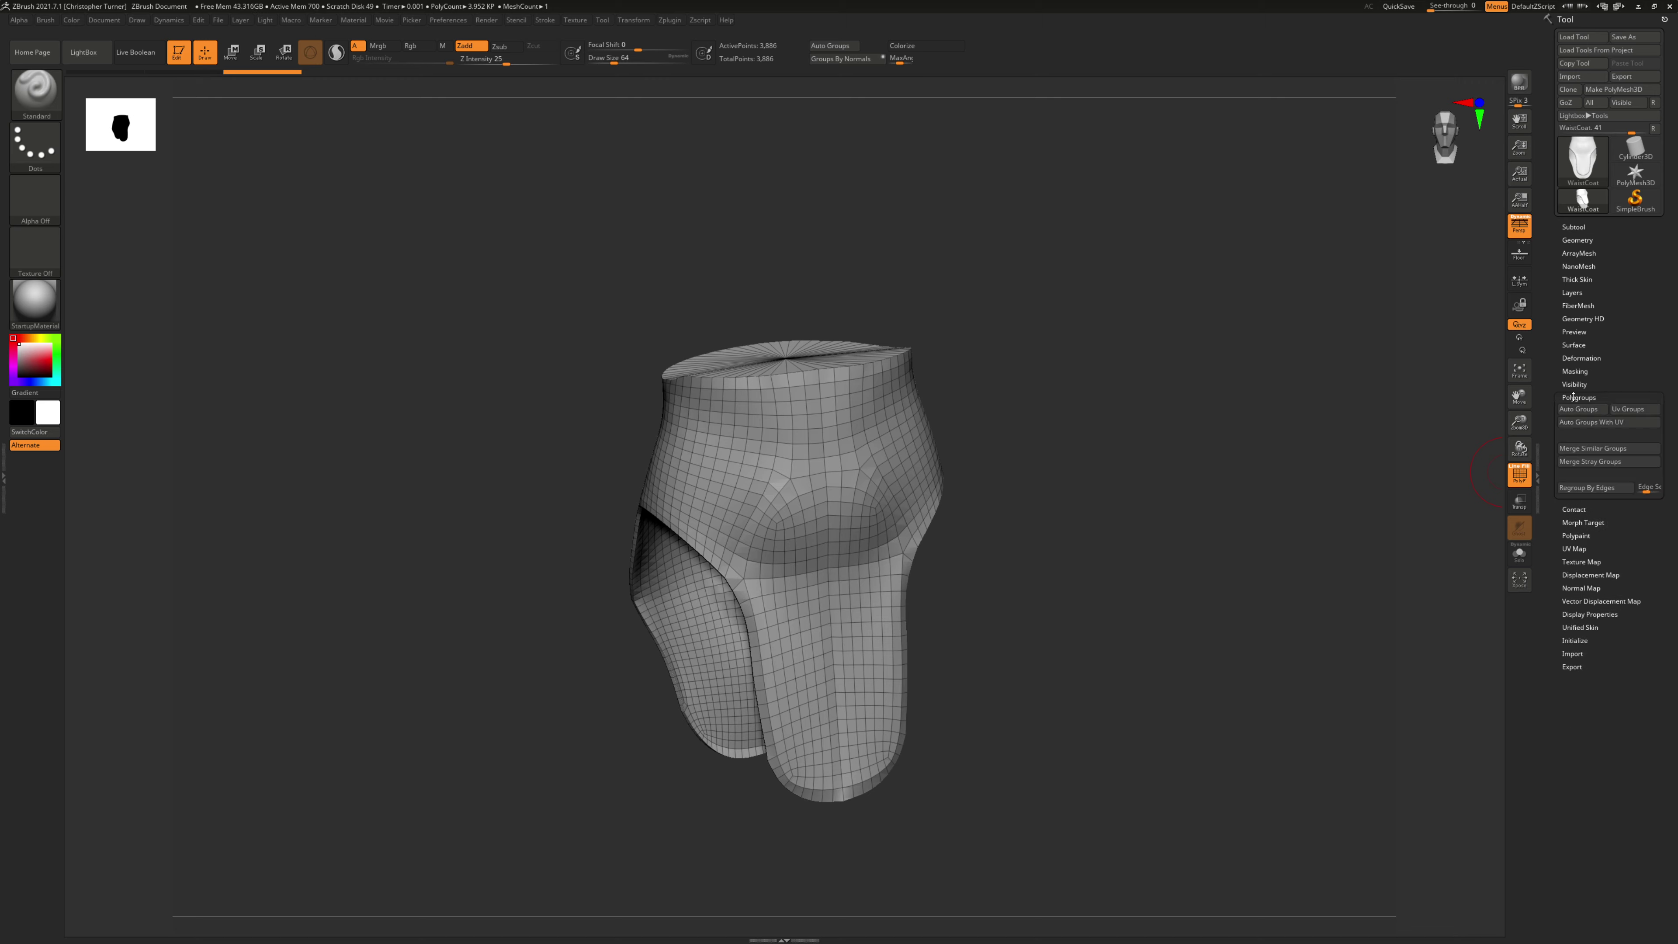
{"action": "left_click", "coordinate": [1609, 421]}
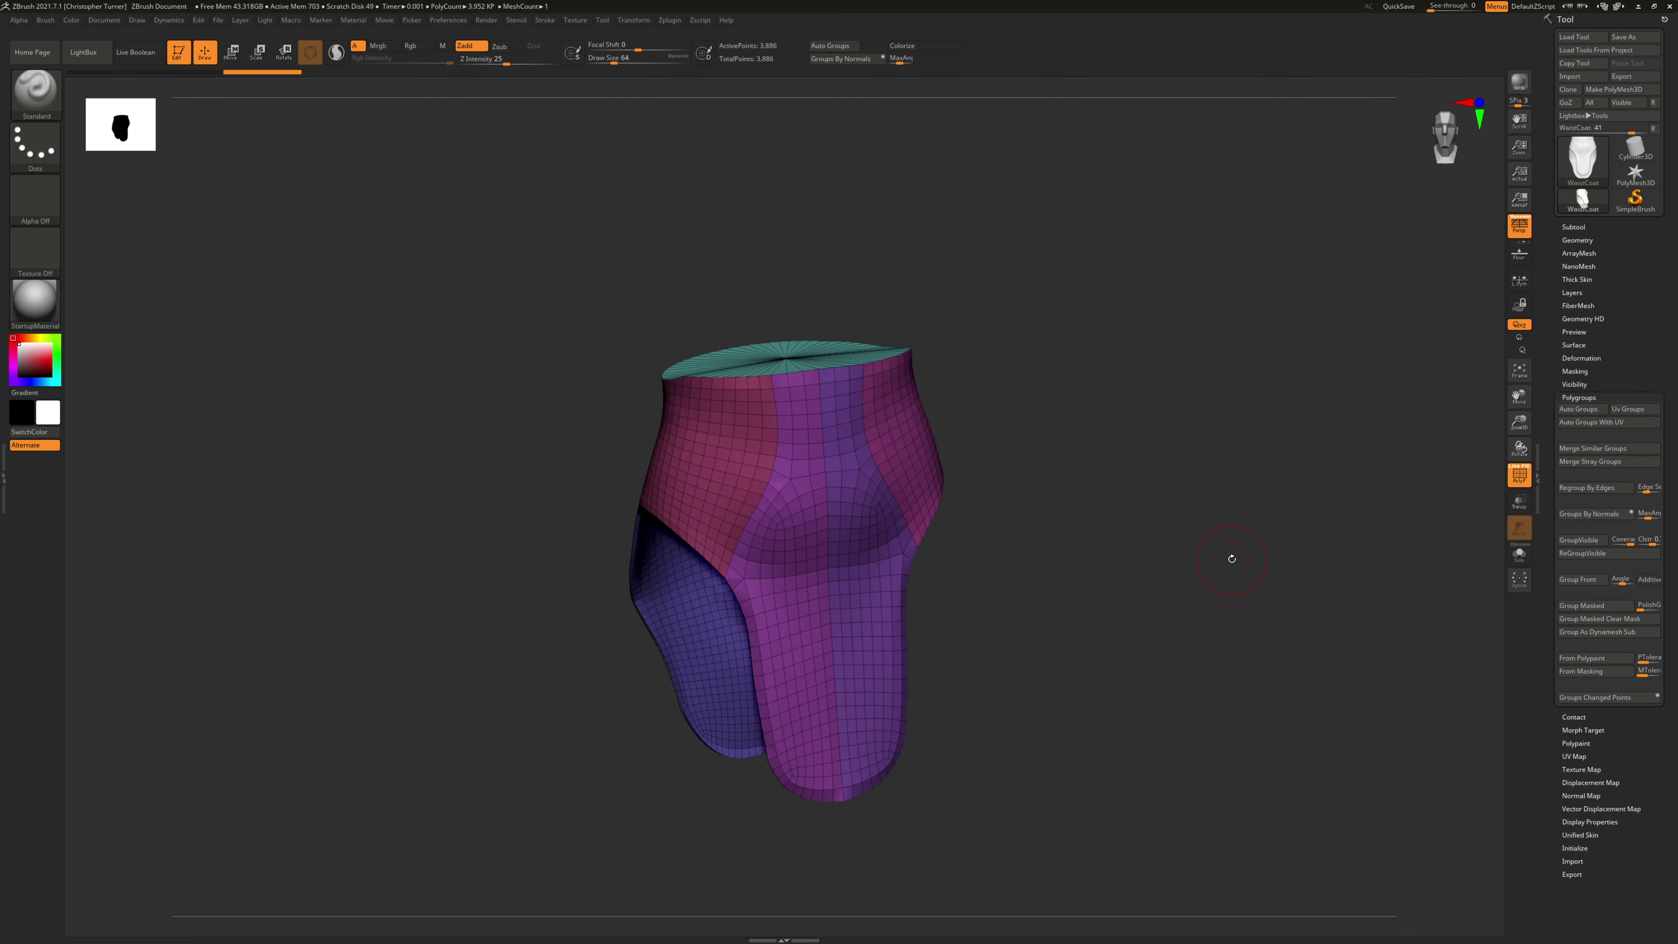
{"action": "left_click_drag", "start_coordinate": [1229, 558], "coordinate": [1128, 487]}
{"action": "left_click_drag", "start_coordinate": [1162, 393], "coordinate": [1226, 467]}
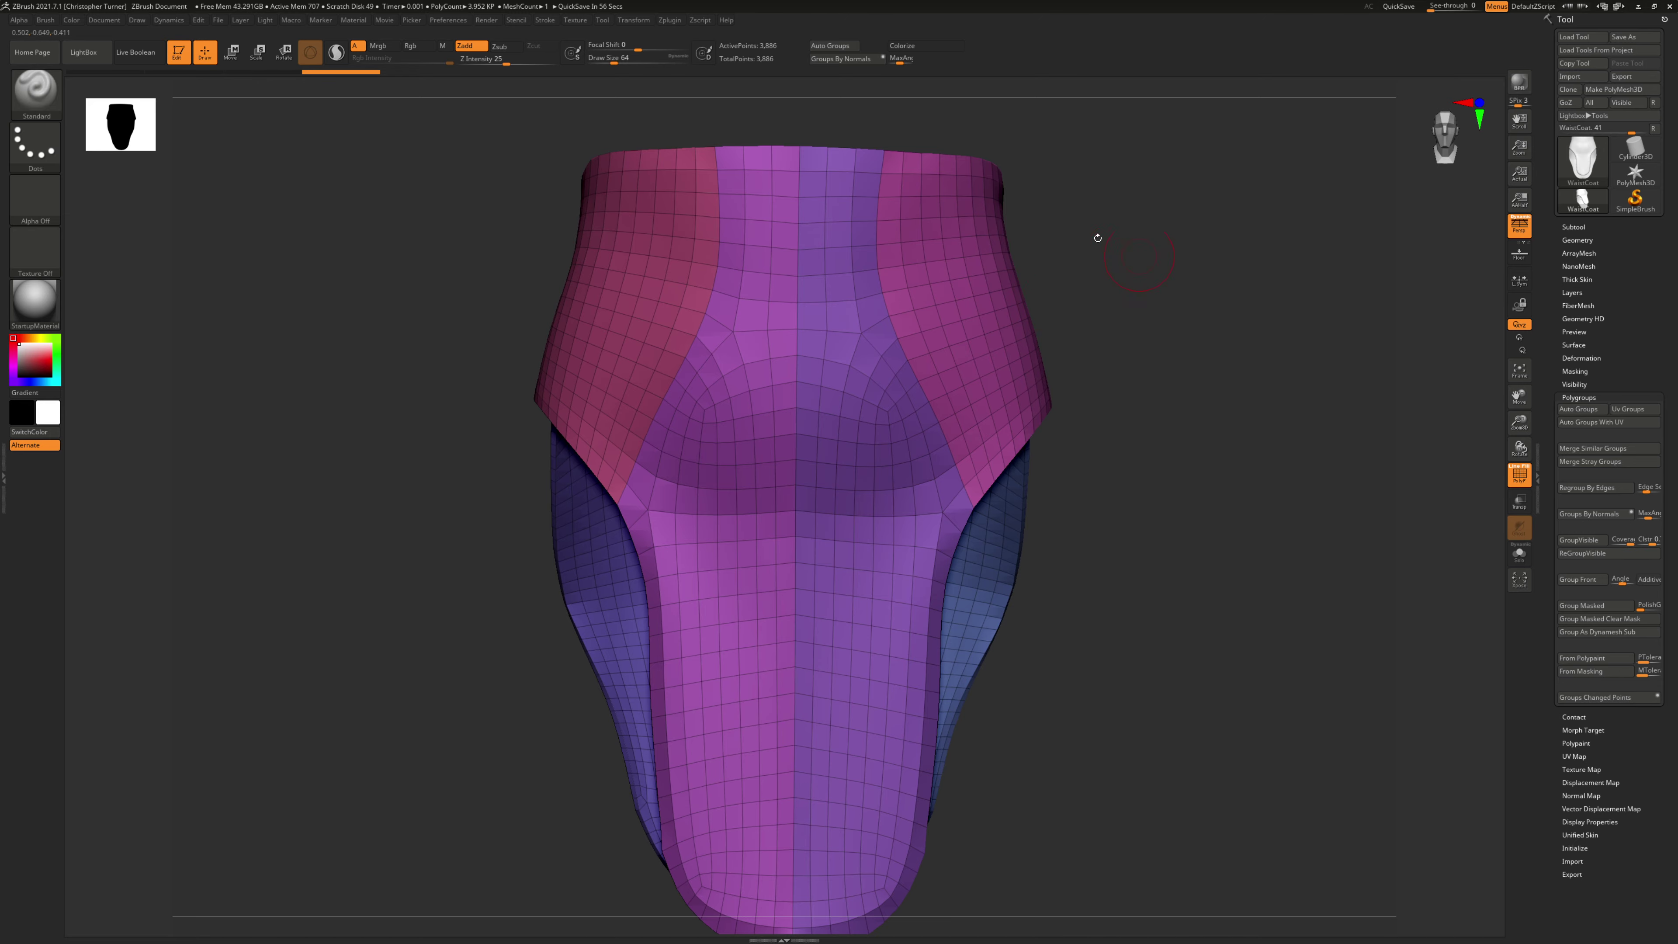
{"action": "left_click_drag", "start_coordinate": [1097, 238], "coordinate": [1235, 419]}
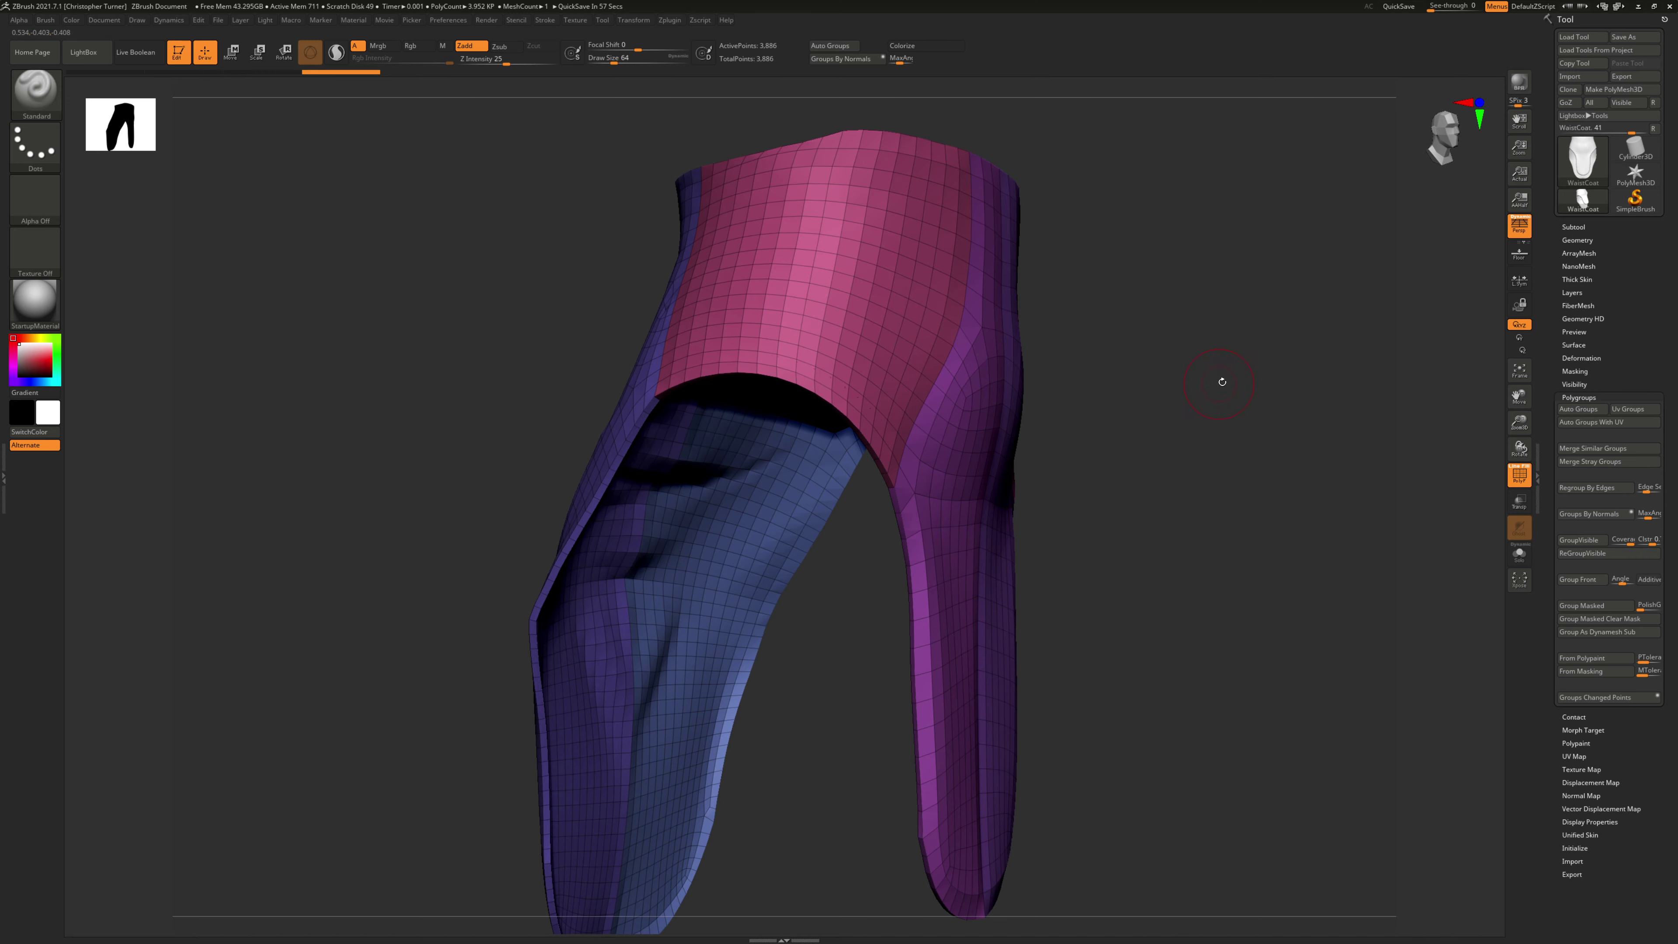
{"action": "left_click_drag", "start_coordinate": [1222, 382], "coordinate": [1206, 270]}
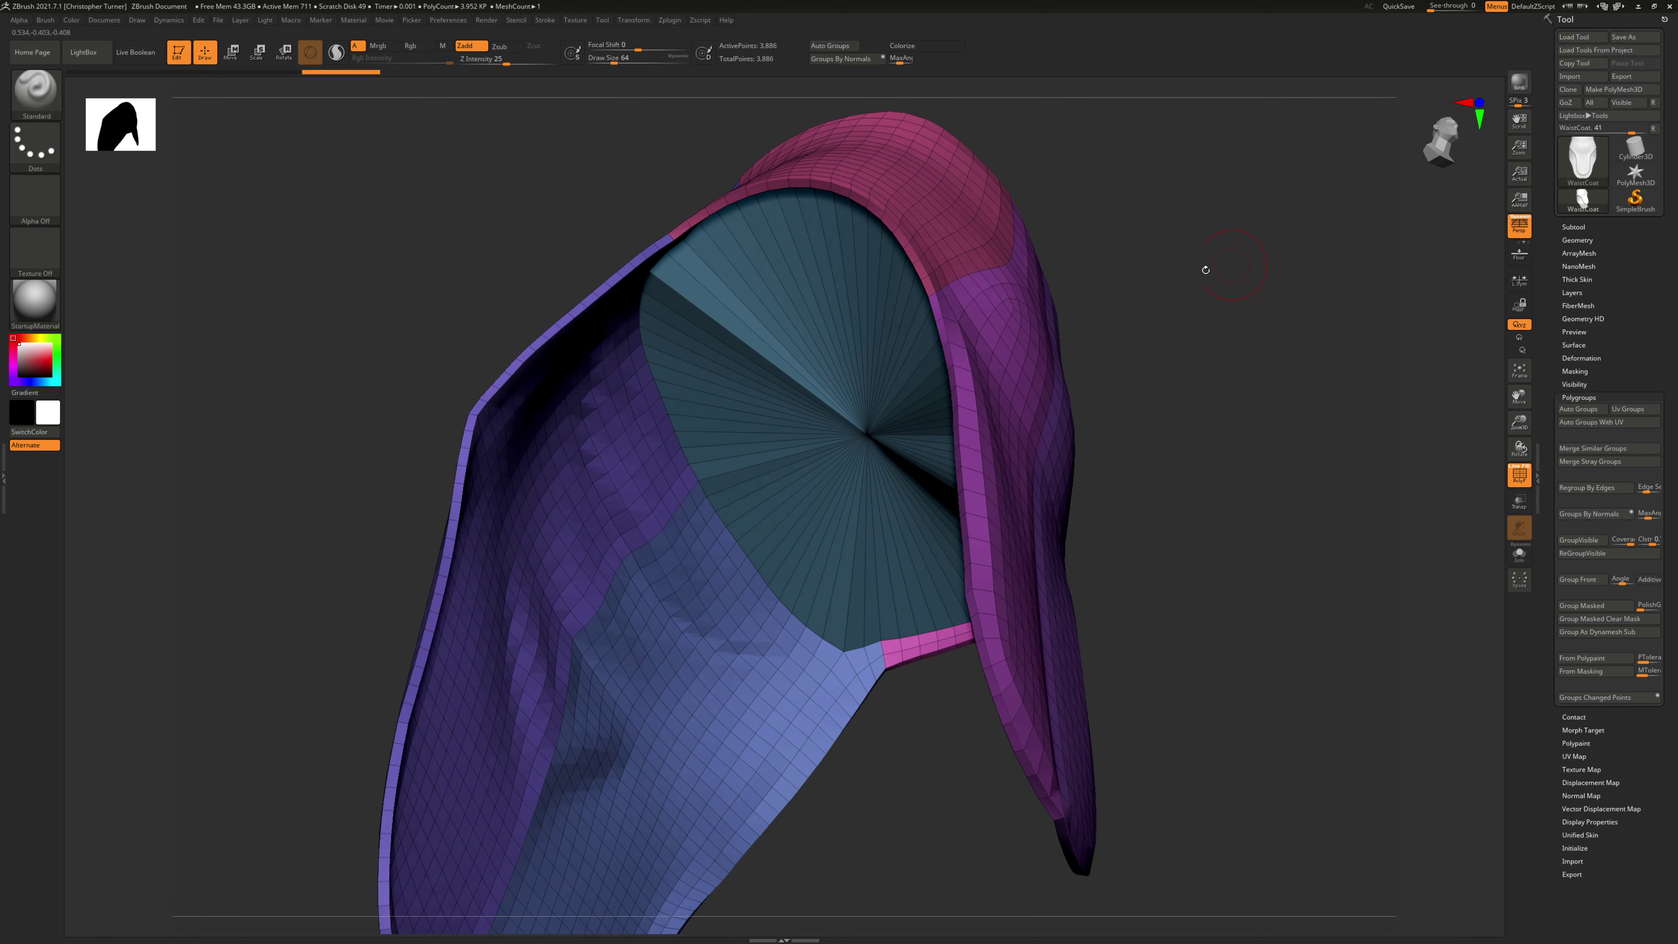
Step: Choose the SelectLasso brush and hide the polygon loop running along the waistcoat's lower rim
{"action": "key", "text": "ctrl+shift"}
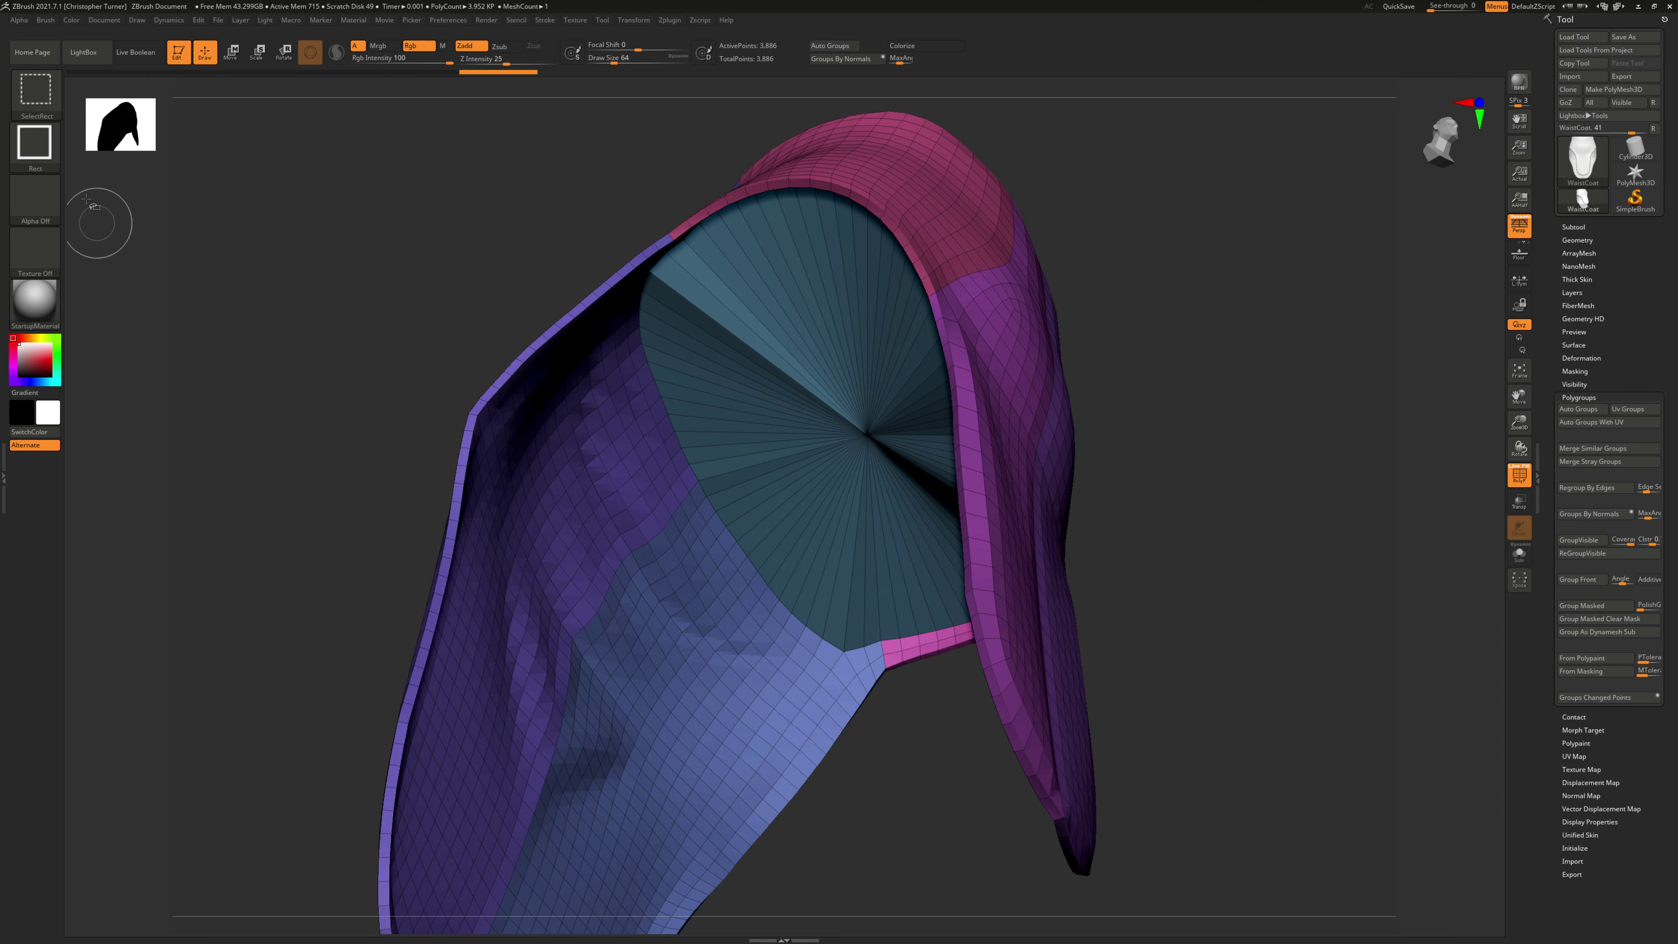
{"action": "left_click", "coordinate": [33, 104]}
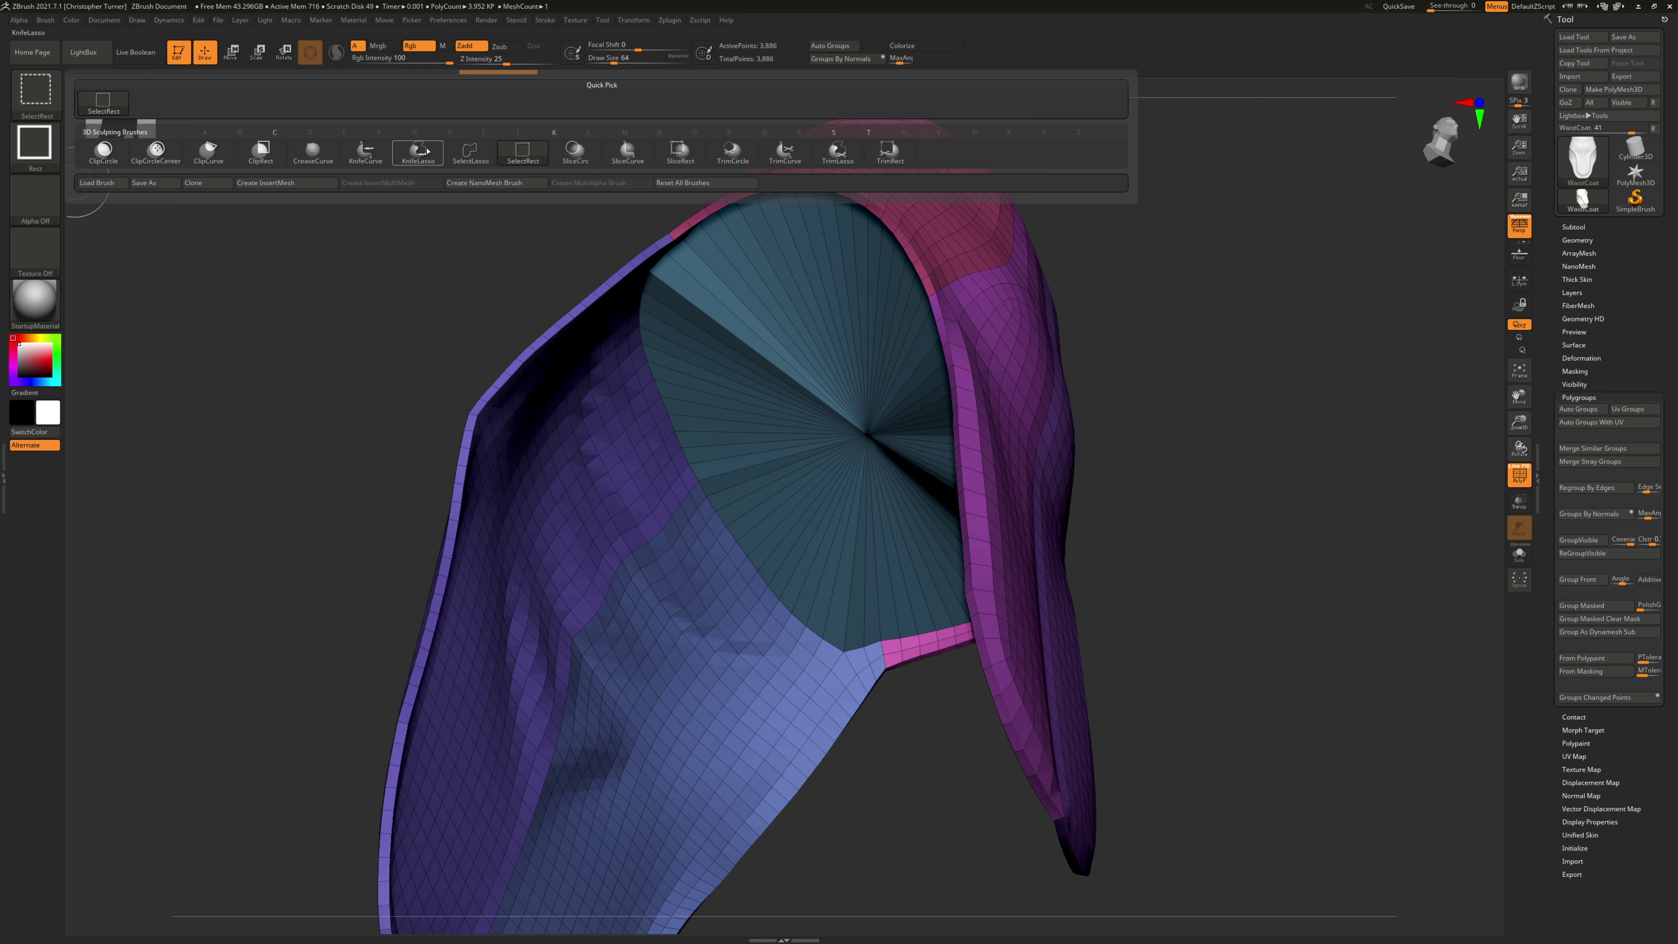
{"action": "left_click", "coordinate": [468, 153]}
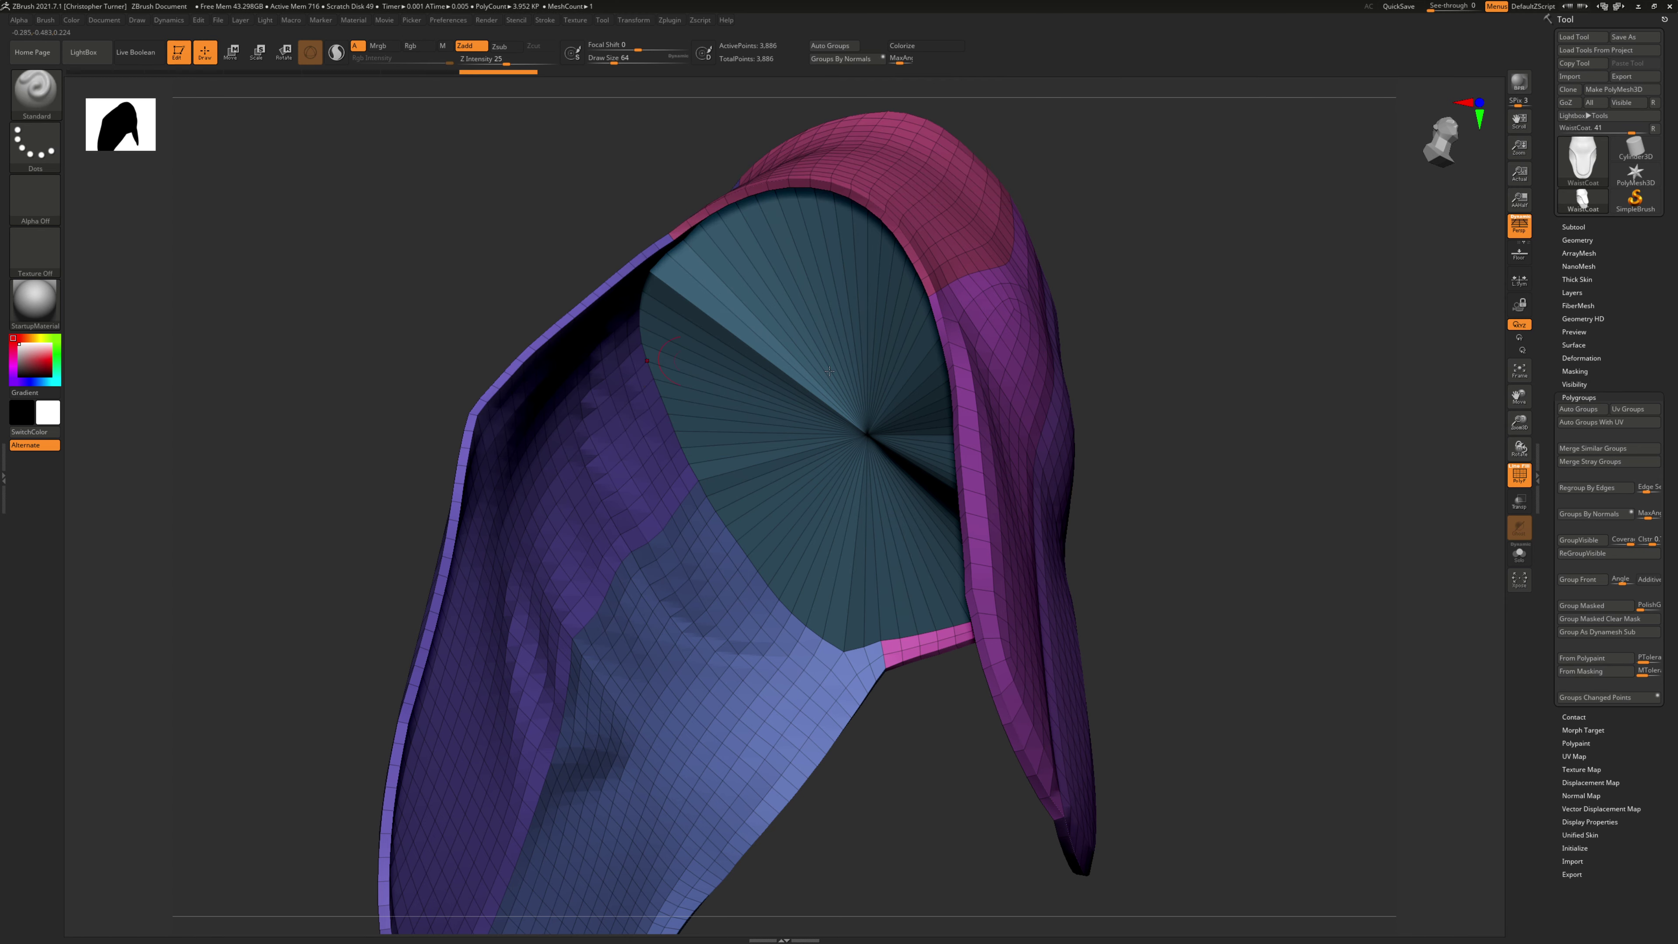
{"action": "left_click_drag", "start_coordinate": [1218, 364], "coordinate": [1240, 366]}
{"action": "left_click_drag", "start_coordinate": [1223, 300], "coordinate": [1207, 292], "text": "alt"}
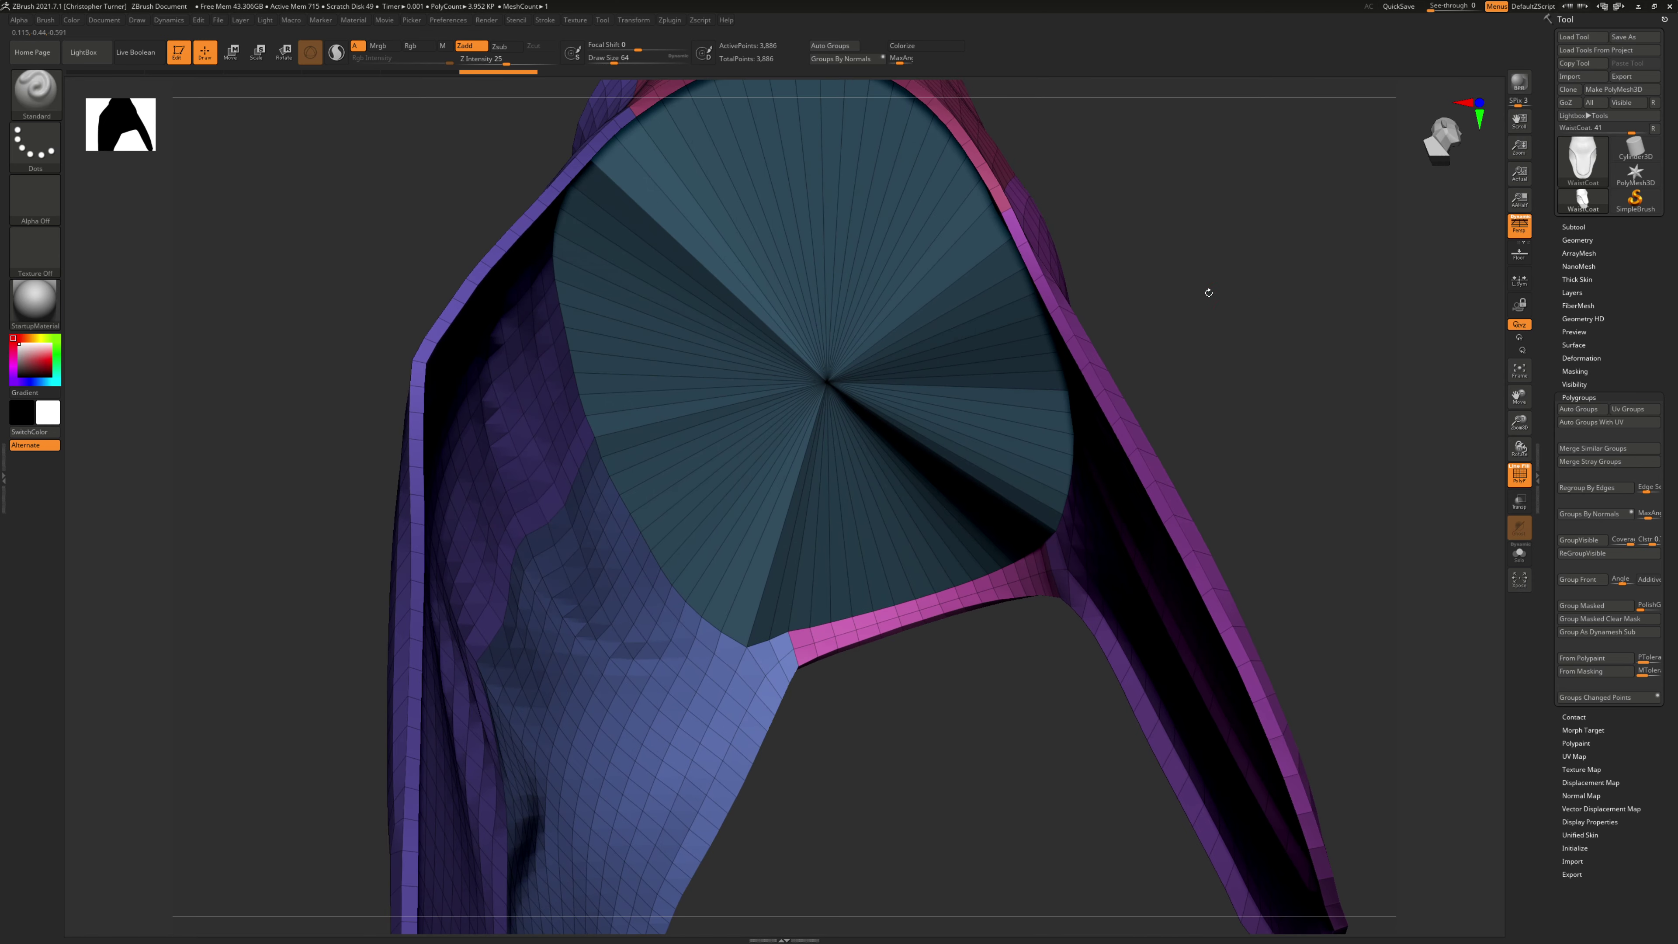
{"action": "left_click", "coordinate": [1007, 212], "text": "ctrl+shift"}
{"action": "left_click_drag", "start_coordinate": [1367, 380], "coordinate": [1178, 365], "text": "alt"}
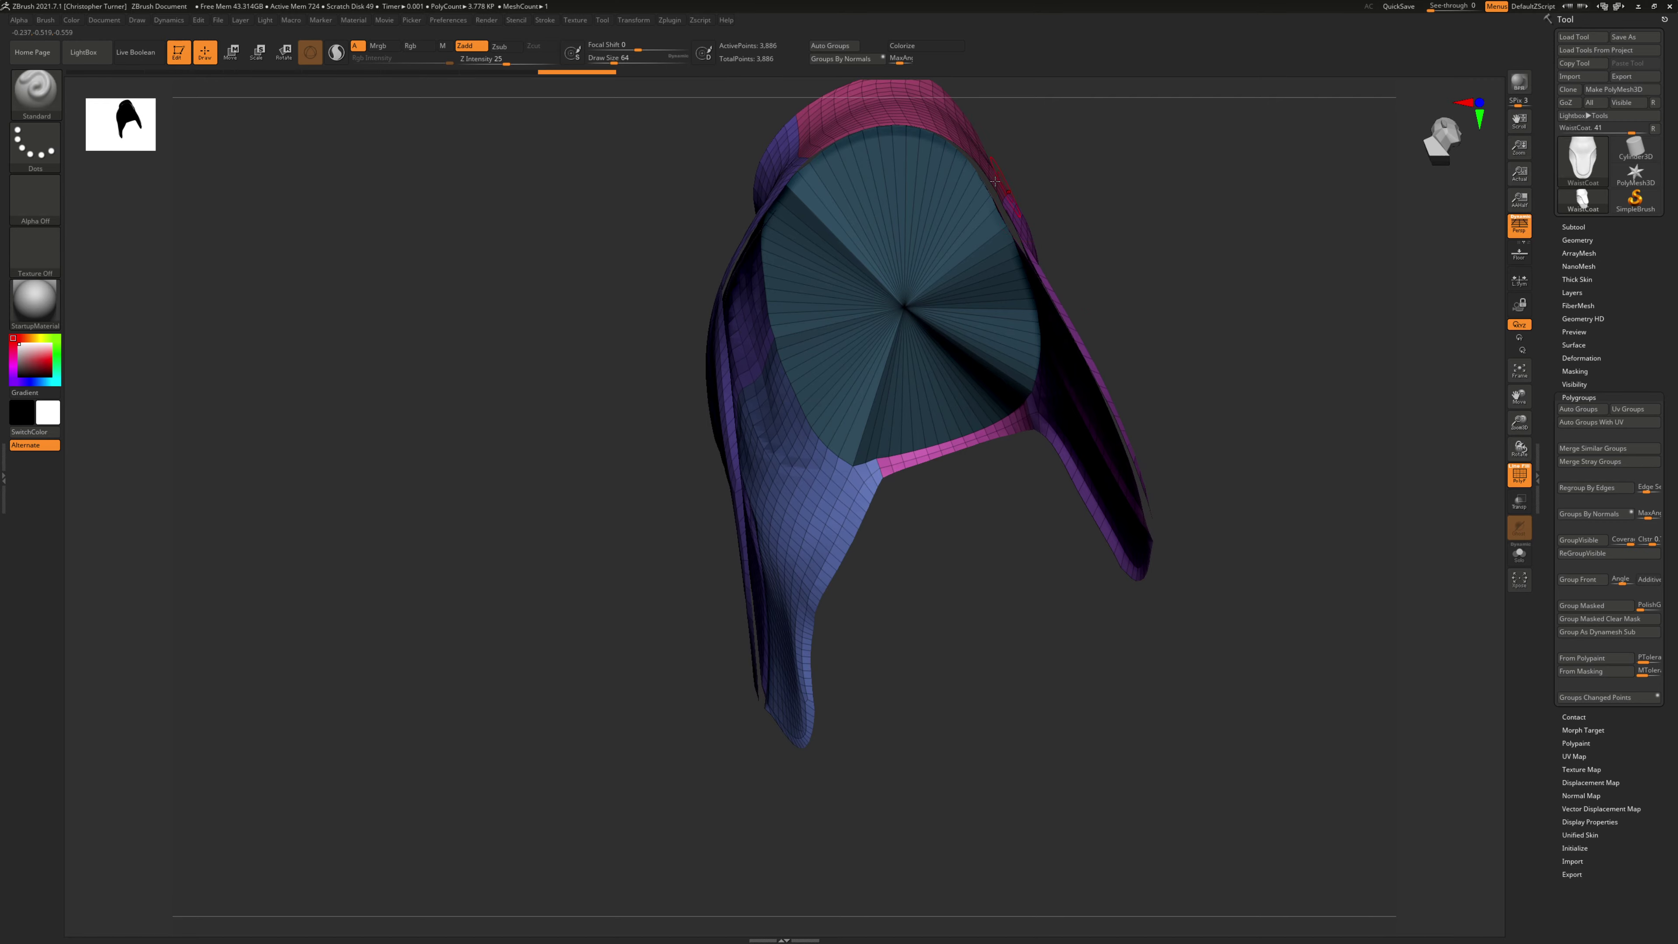
Step: Invert the visibility to examine the rim loop on its own, and bring back the rest with the loop hidden
{"action": "left_click_drag", "start_coordinate": [1041, 795], "coordinate": [1212, 558]}
{"action": "mouse_move", "coordinate": [1246, 398]}
{"action": "left_mouse_down", "text": "ctrl+shift"}
{"action": "mouse_move", "coordinate": [1266, 543]}
{"action": "mouse_move", "coordinate": [1207, 595]}
{"action": "mouse_move", "coordinate": [1240, 379]}
{"action": "left_mouse_up", "text": "ctrl+shift"}
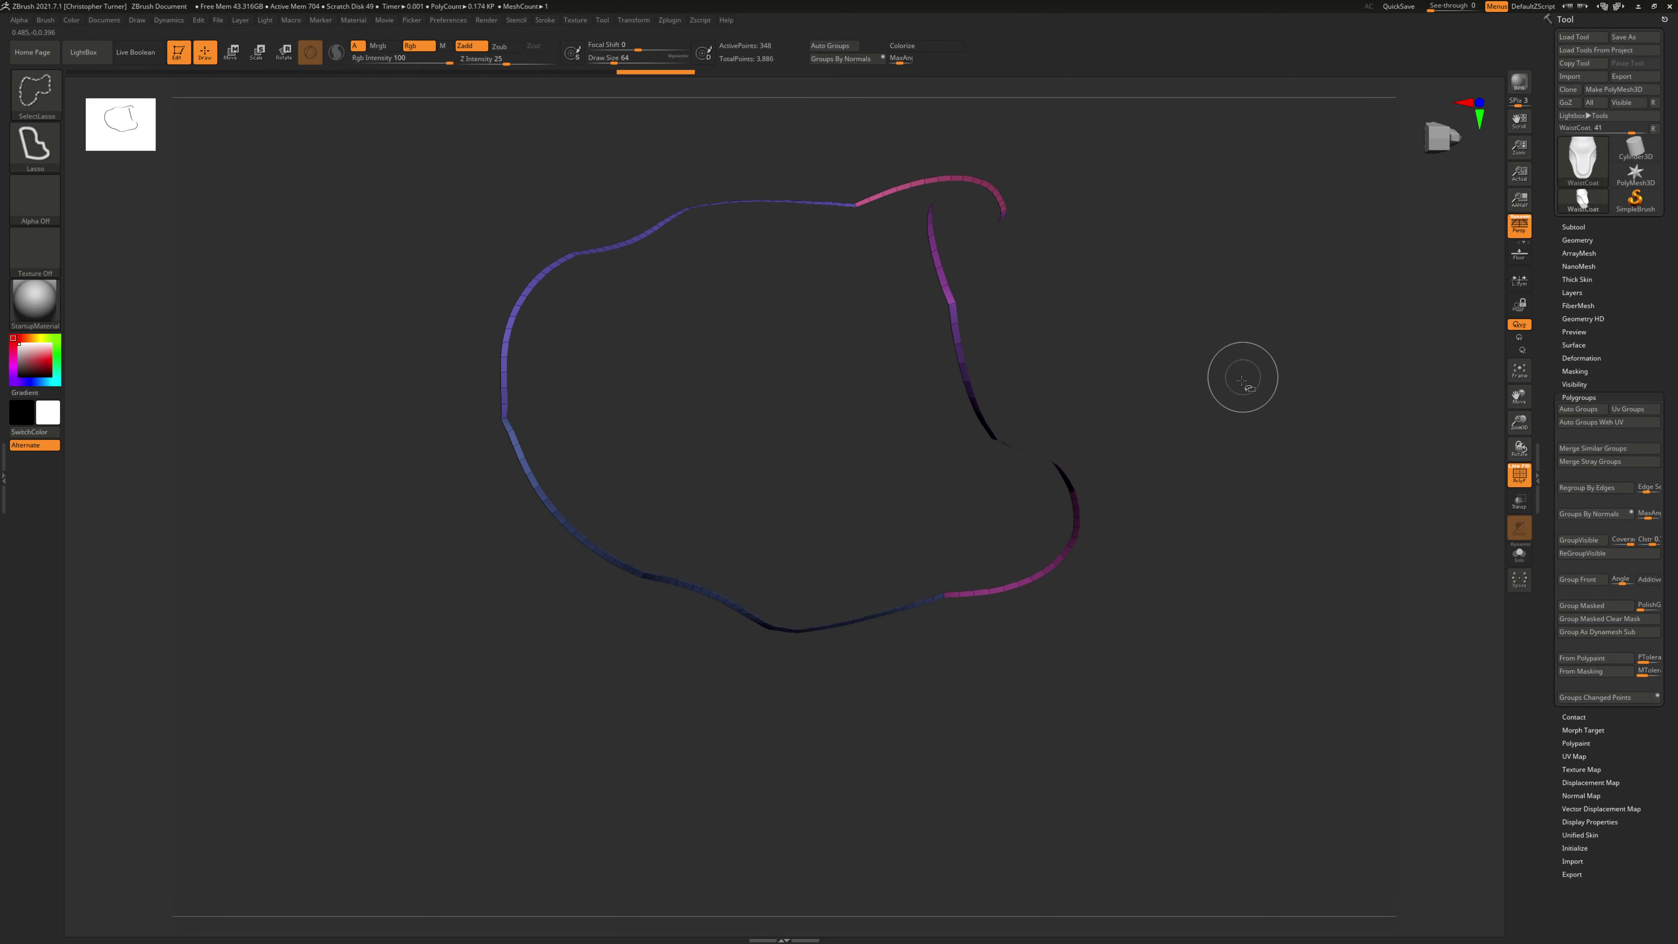
{"action": "left_click", "coordinate": [1285, 468], "text": "ctrl+shift"}
{"action": "left_click_drag", "start_coordinate": [1285, 468], "coordinate": [1198, 562]}
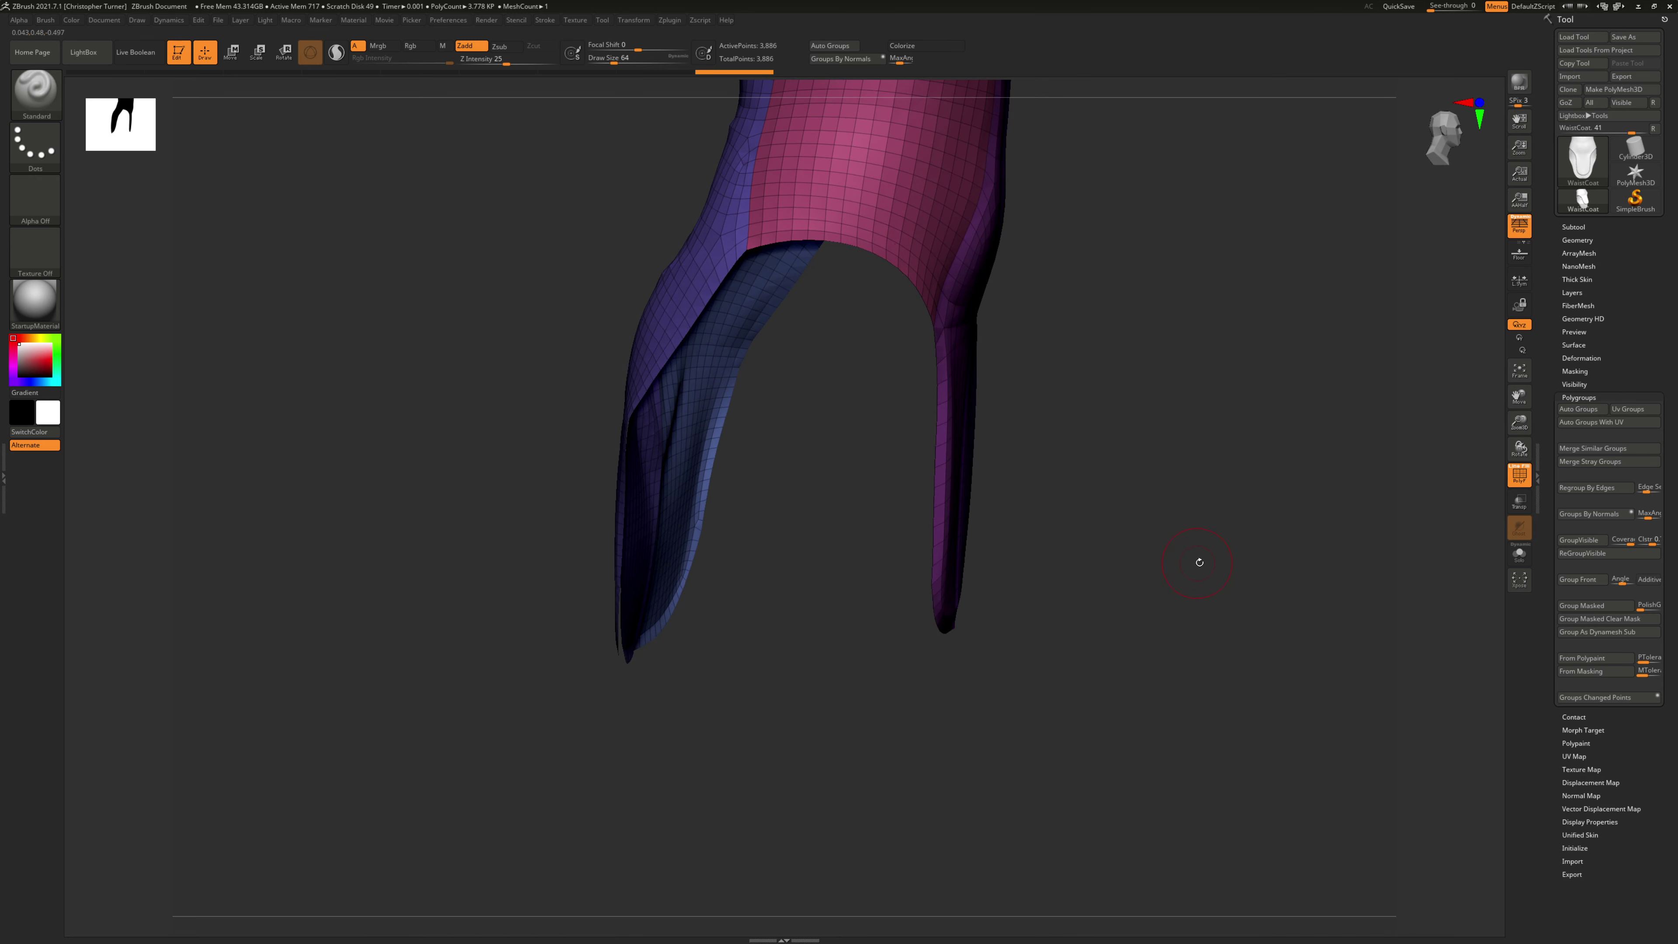
Step: Regroup the visible panels with Auto Groups With UV, and isolate the rim loop as a single polygroup
{"action": "left_click", "coordinate": [1601, 425]}
{"action": "left_click_drag", "start_coordinate": [1176, 555], "coordinate": [1339, 426]}
{"action": "left_click", "coordinate": [1196, 521], "text": "ctrl+shift"}
{"action": "key", "text": "ctrl+w"}
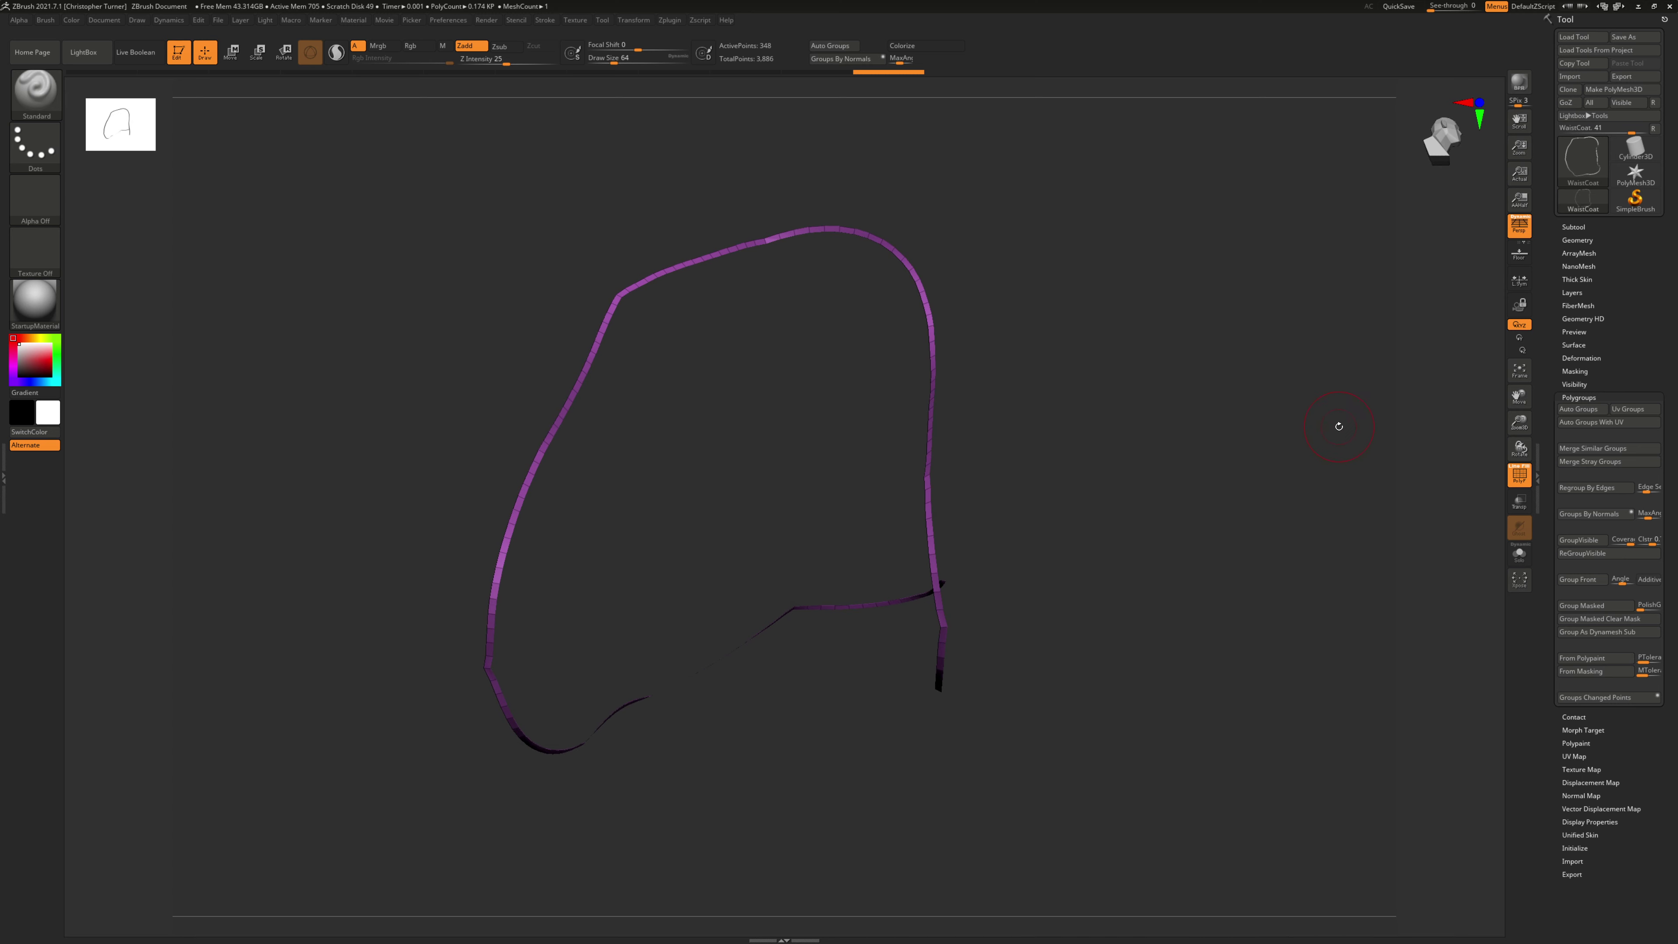
Step: Open the geometry's Crease options and unhide the whole waistcoat mesh
{"action": "left_click", "coordinate": [1577, 240]}
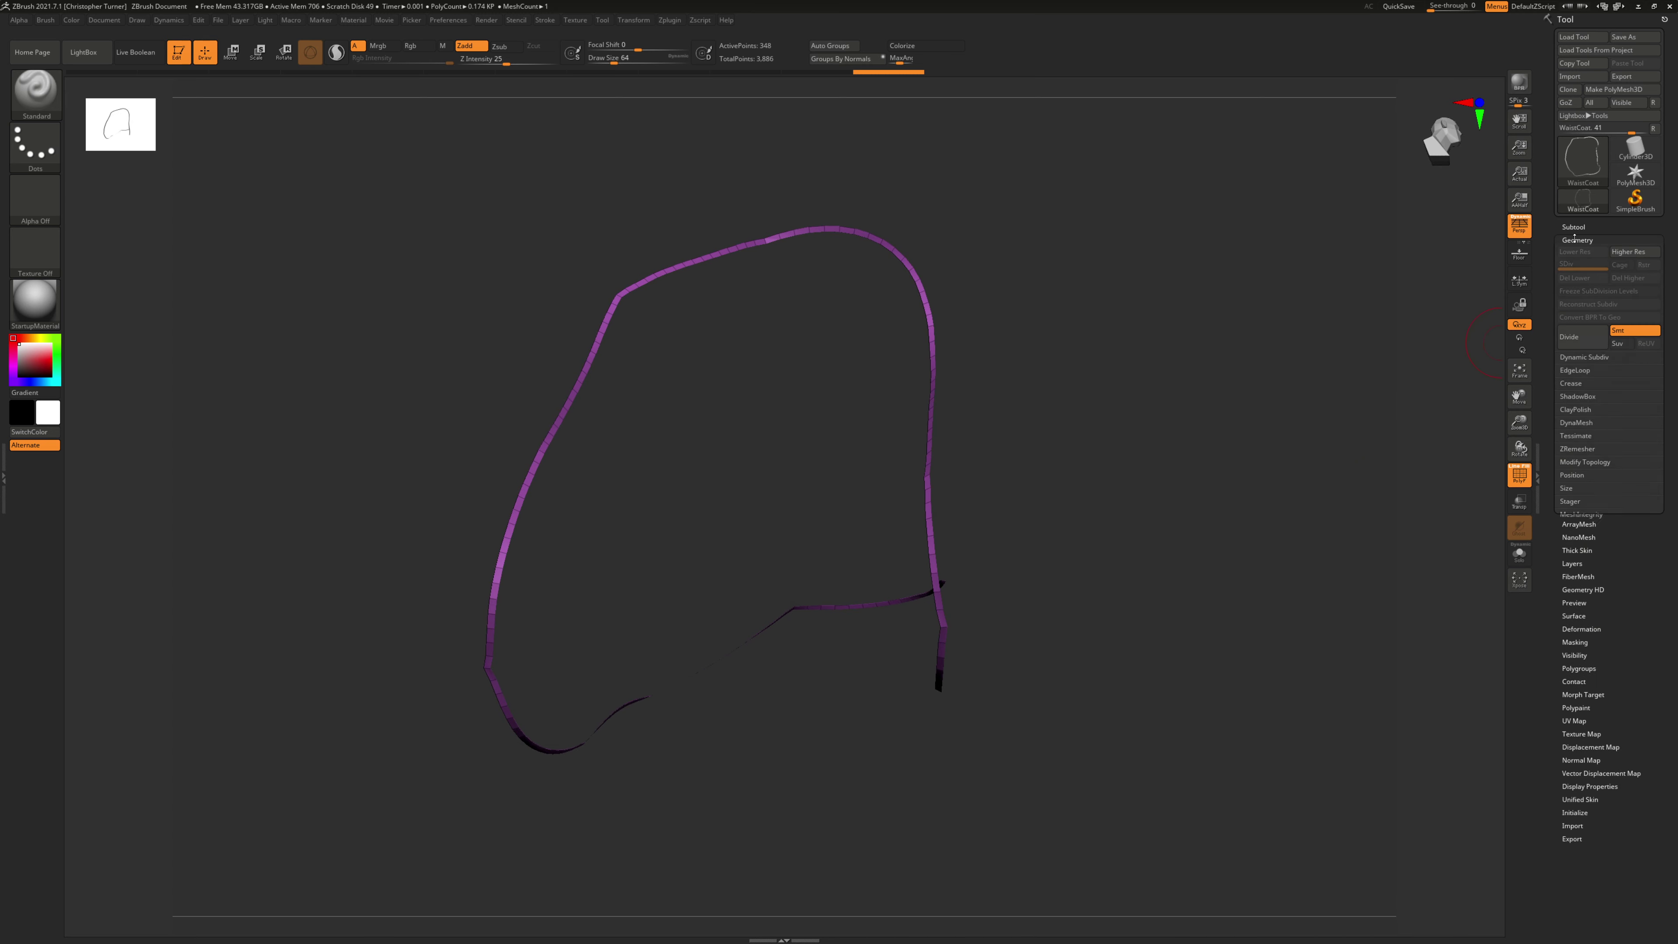
{"action": "left_click", "coordinate": [1568, 384]}
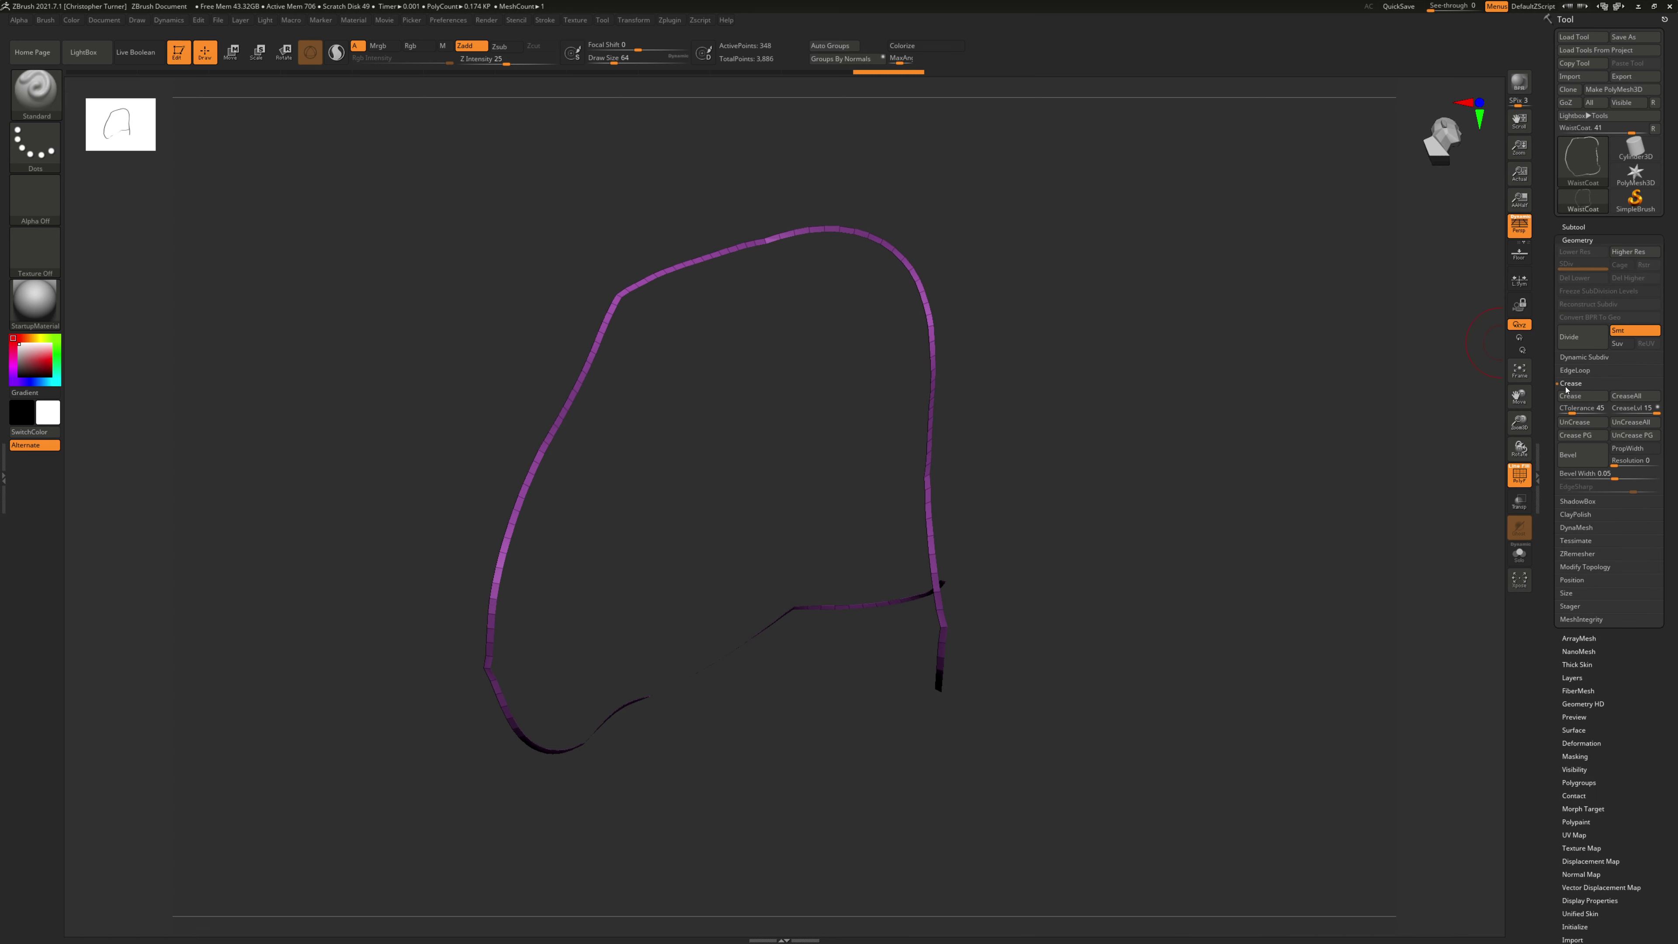
{"action": "left_click", "coordinate": [1228, 610], "text": "ctrl+shift"}
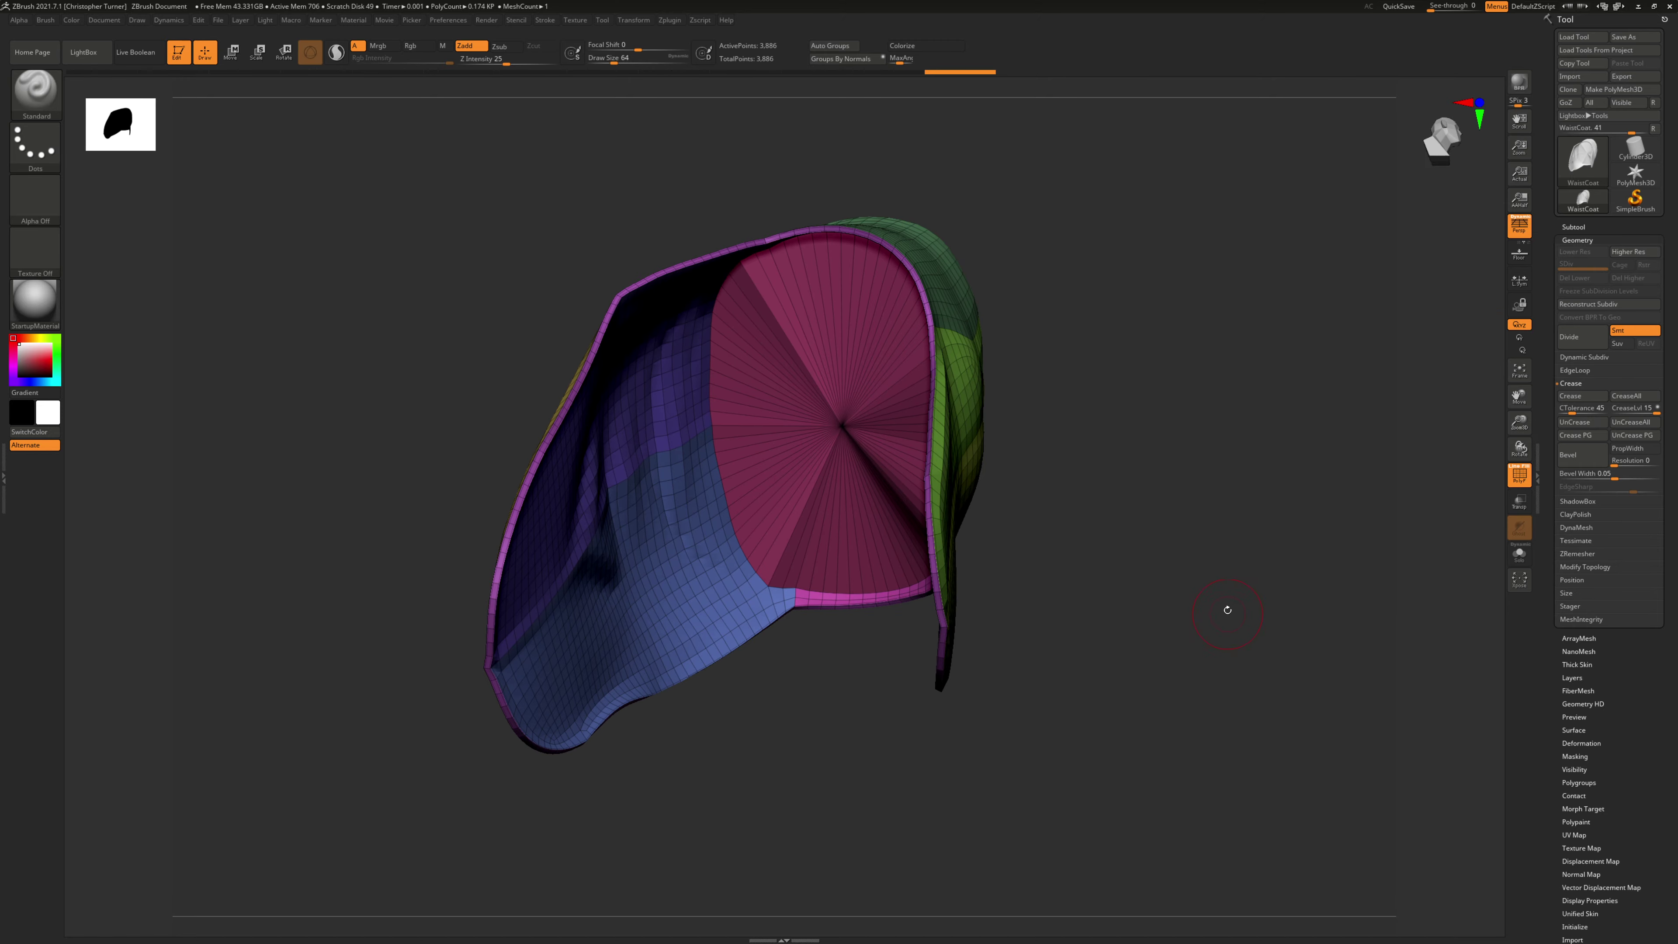
Step: Isolate the cap polygroup closing the waistcoat's top opening to crease its border, and unhide the whole mesh
{"action": "left_click_drag", "start_coordinate": [1164, 415], "coordinate": [937, 230]}
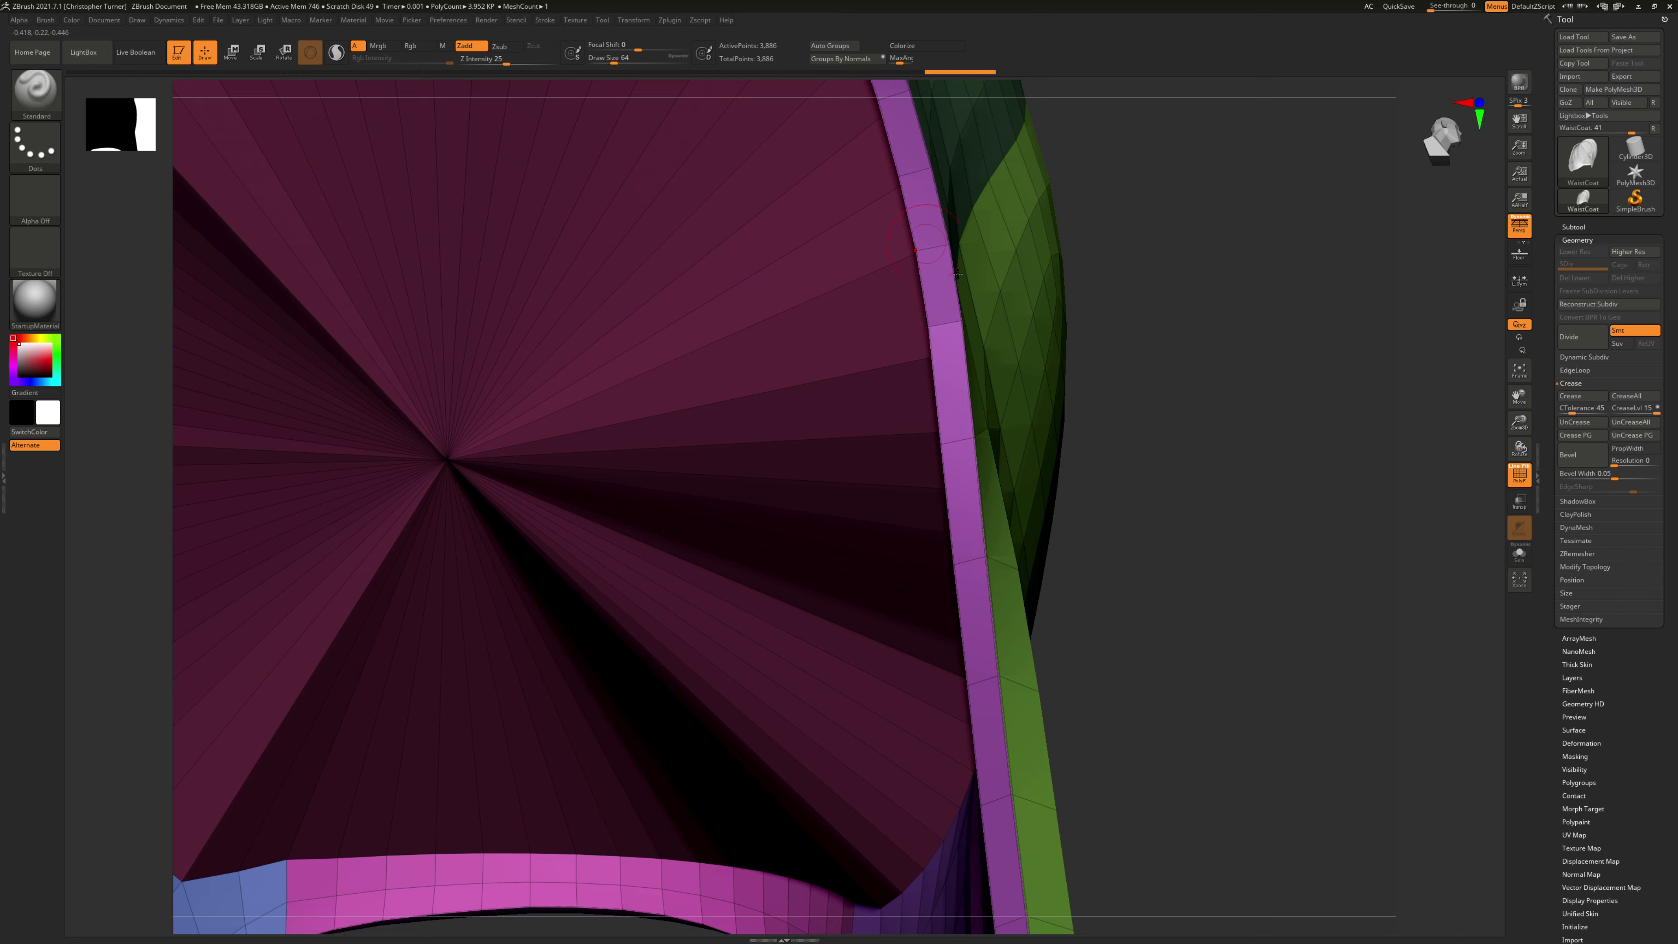
{"action": "key", "text": "f"}
{"action": "left_click_drag", "start_coordinate": [937, 255], "coordinate": [1169, 574]}
{"action": "key", "text": "ctrl+shift"}
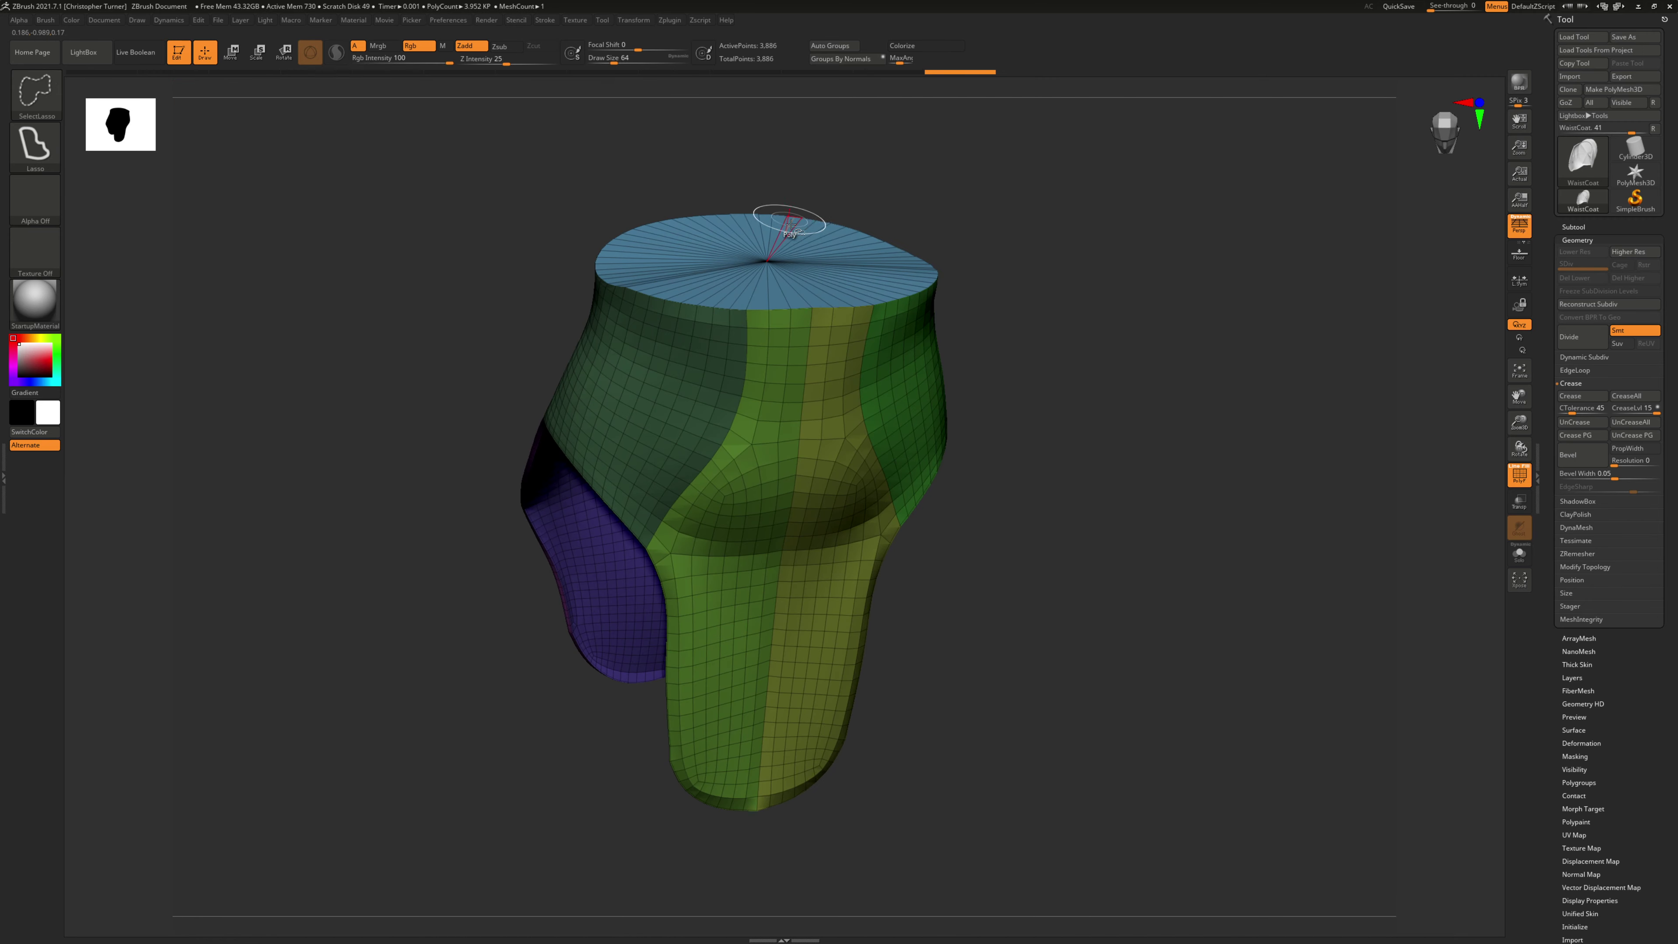
{"action": "left_click", "coordinate": [767, 261], "text": "ctrl+shift"}
{"action": "left_click_drag", "start_coordinate": [1023, 319], "coordinate": [1460, 430]}
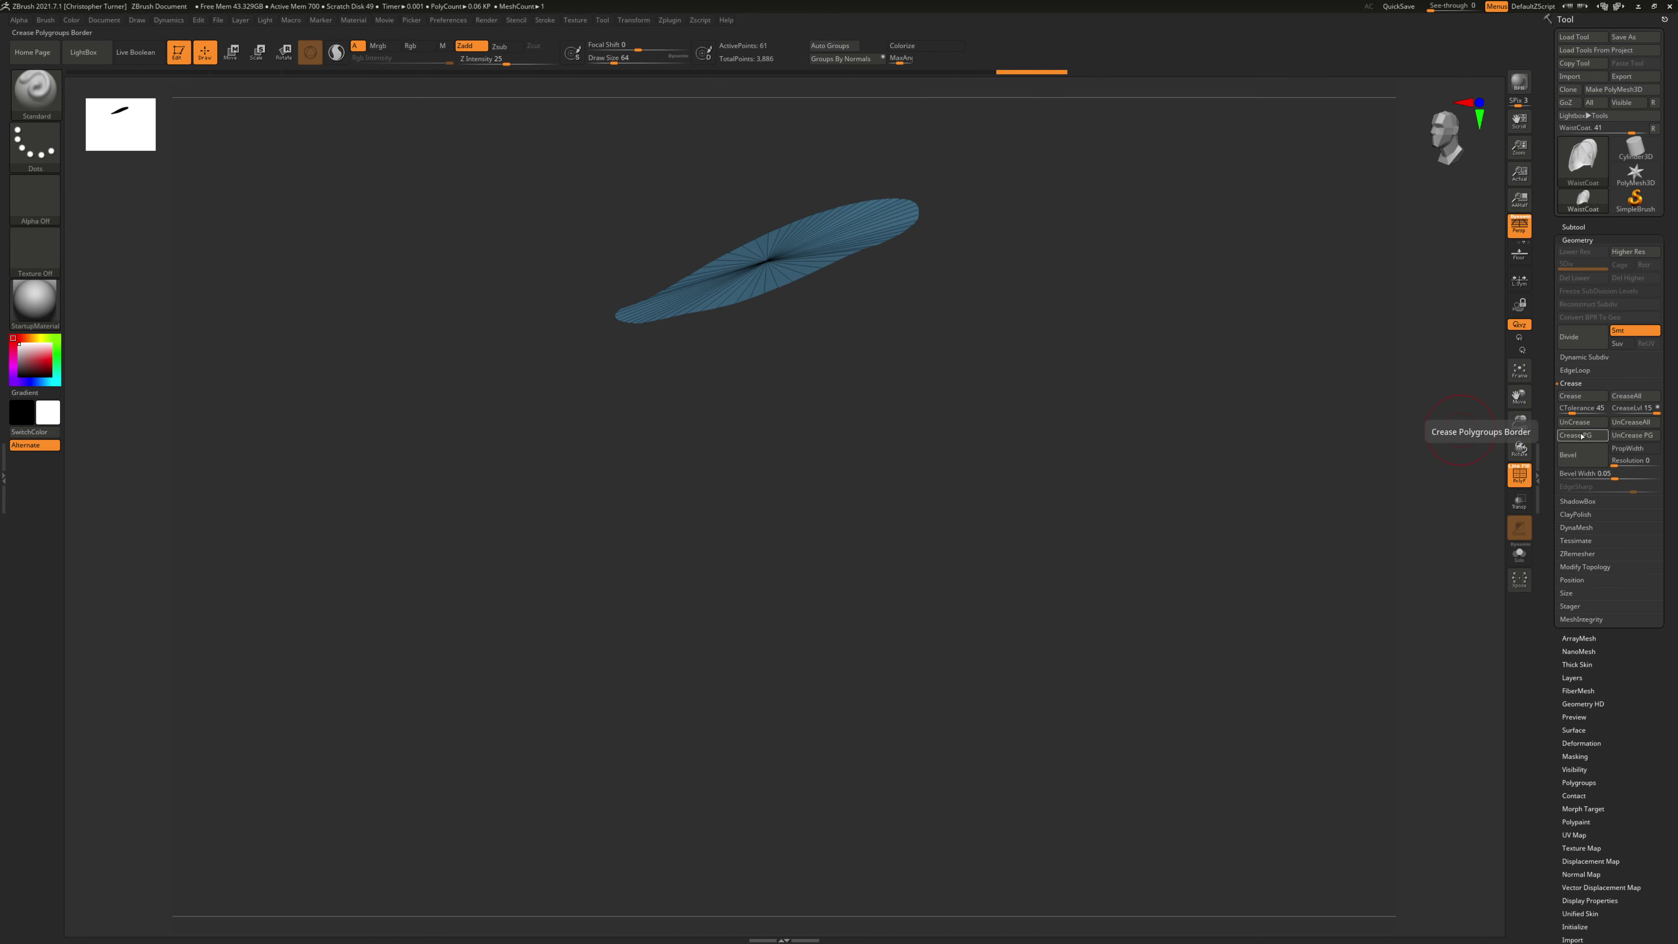
{"action": "left_click", "coordinate": [1139, 276], "text": "ctrl+shift"}
Step: Isolate the inner cap polygroup on the waistcoat's underside to crease its border, and bring back the full mesh
{"action": "left_click_drag", "start_coordinate": [1138, 276], "coordinate": [749, 281]}
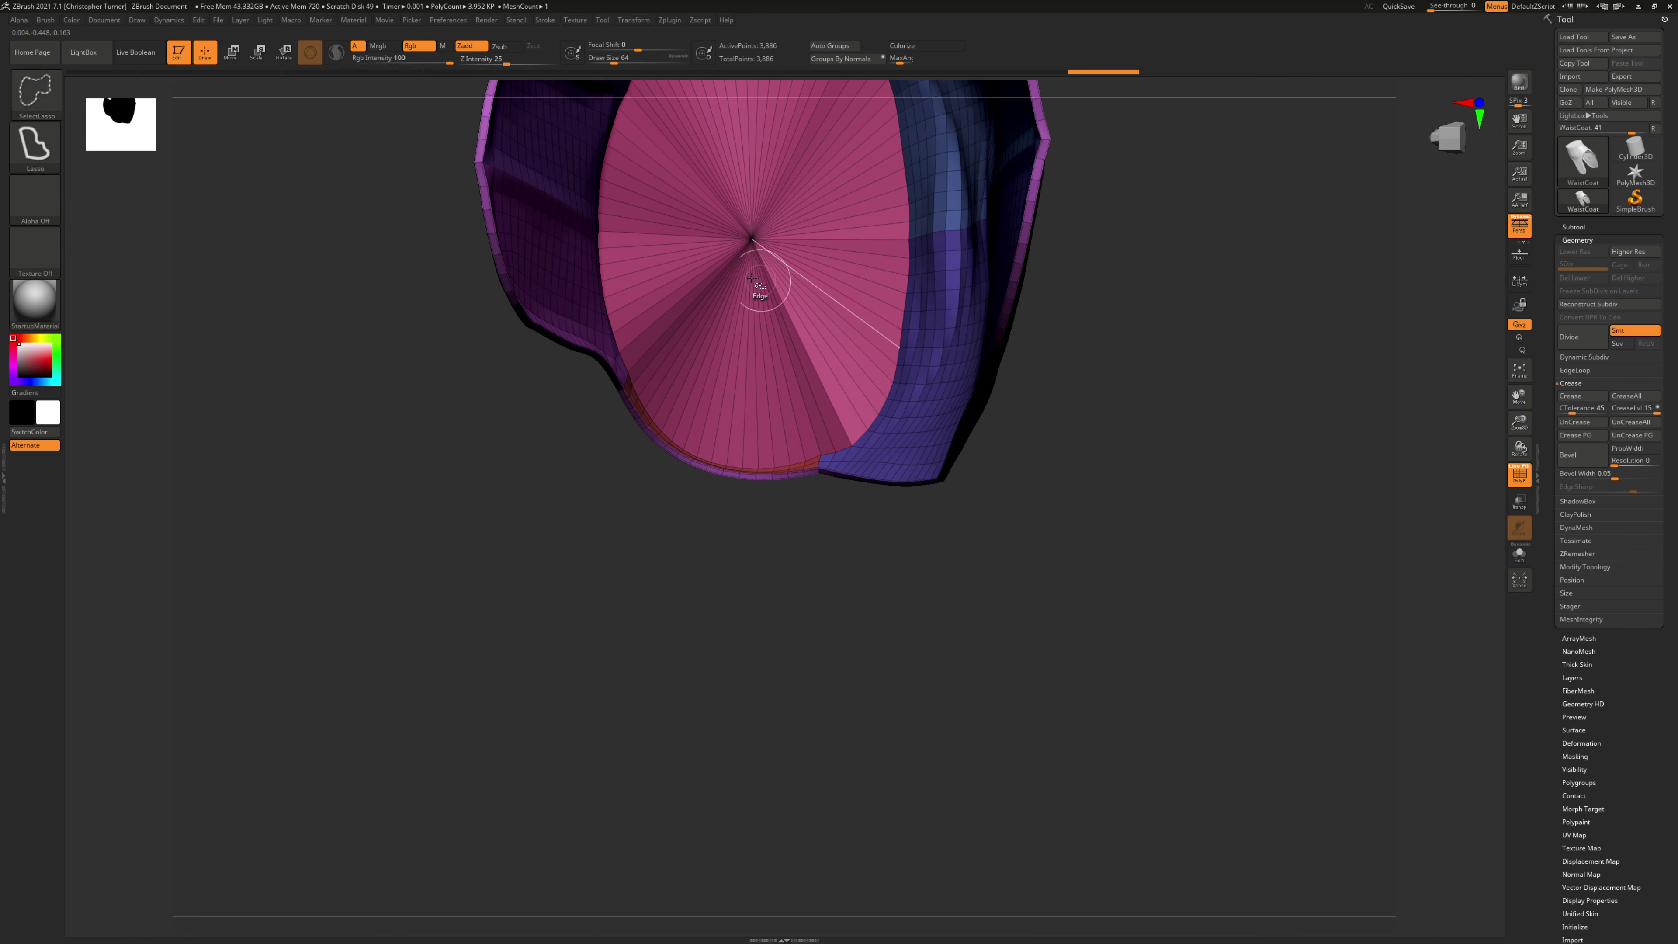
{"action": "left_click", "coordinate": [753, 242], "text": "ctrl+shift"}
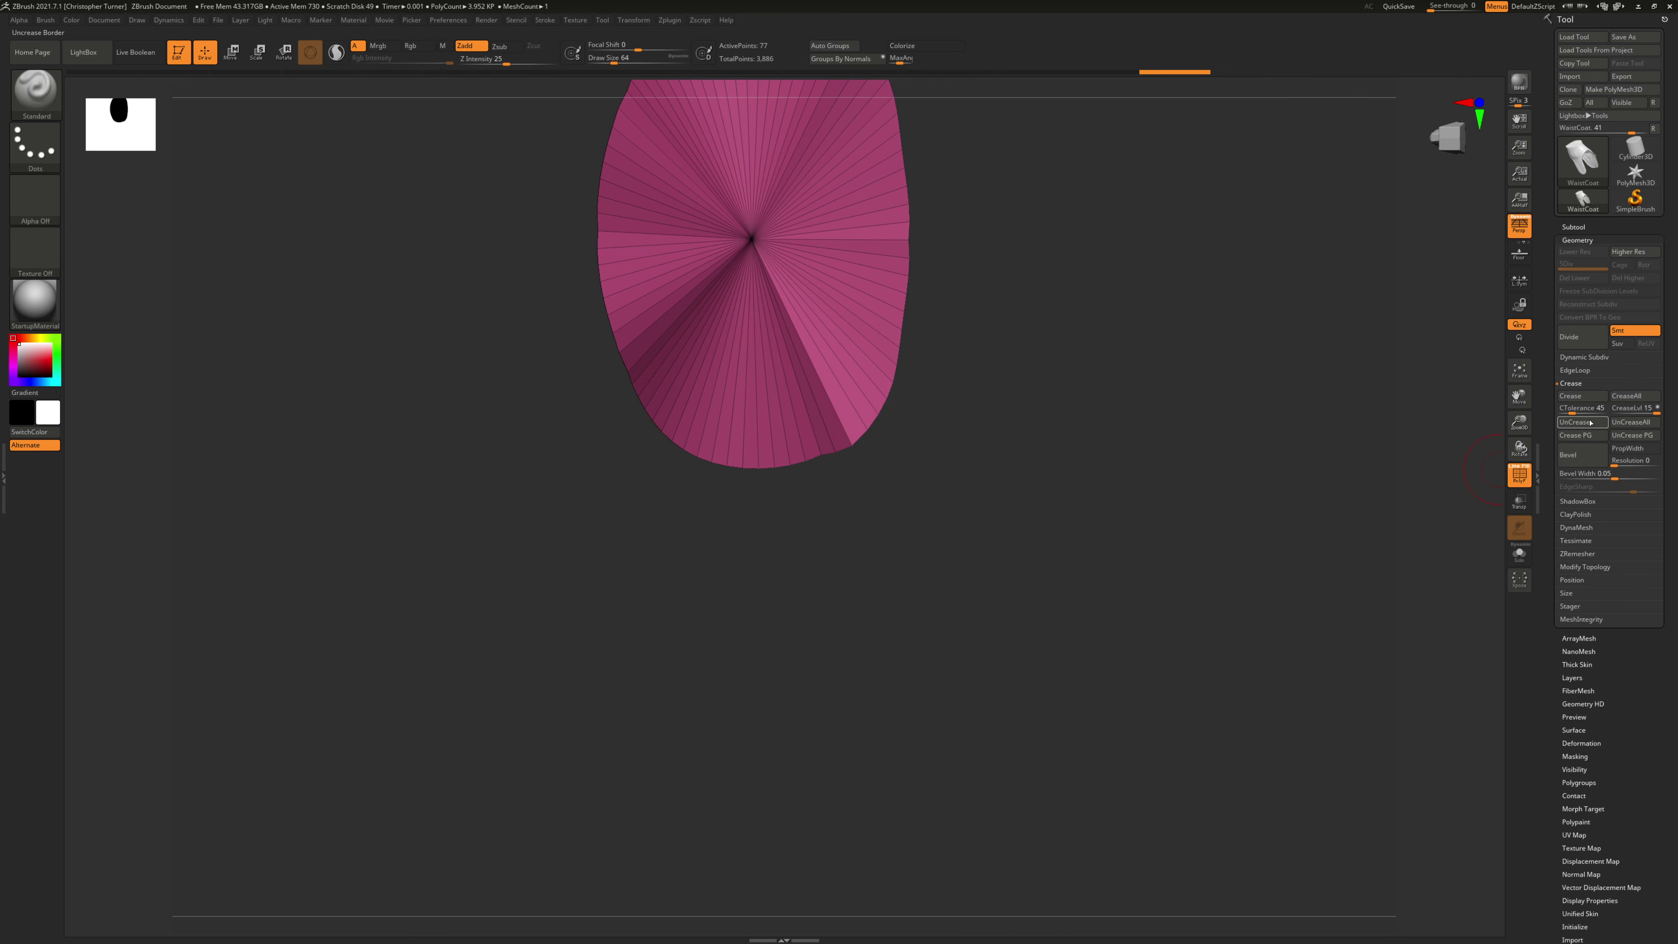
{"action": "left_click", "coordinate": [1483, 483], "text": "ctrl+shift"}
Step: Divide the waistcoat mesh repeatedly with smoothing up to subdivision level 5
{"action": "mouse_move", "coordinate": [1255, 281]}
{"action": "left_mouse_down"}
{"action": "mouse_move", "coordinate": [1213, 529]}
{"action": "mouse_move", "coordinate": [1158, 401]}
{"action": "mouse_move", "coordinate": [1018, 375]}
{"action": "left_mouse_up"}
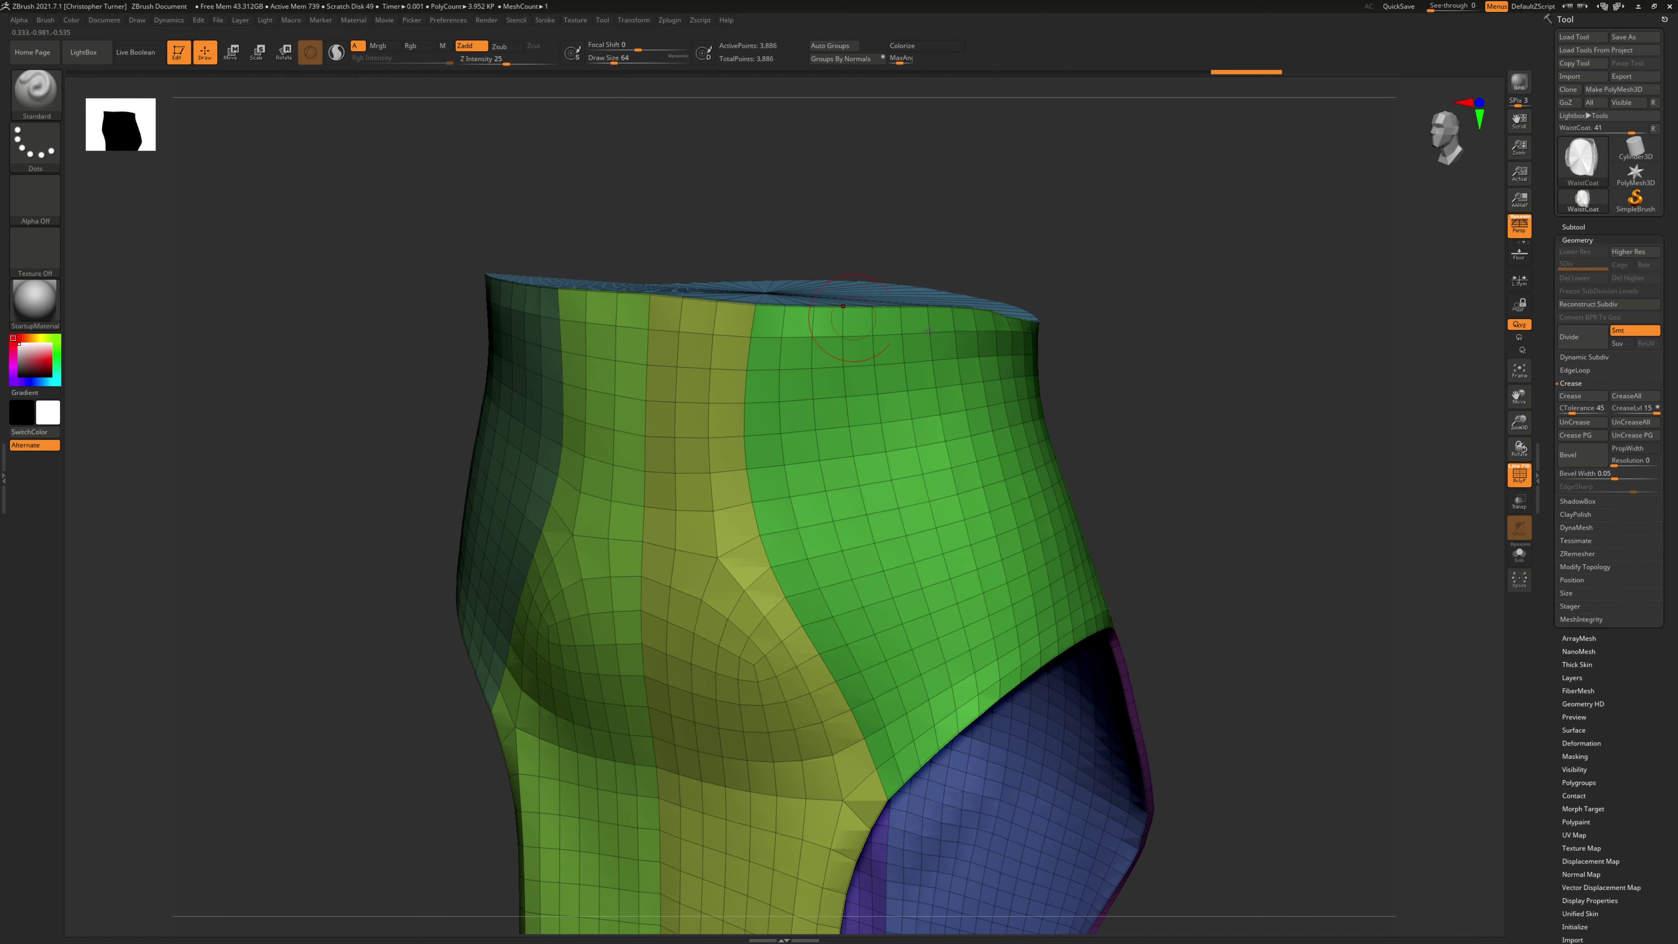
{"action": "left_click_drag", "start_coordinate": [431, 199], "coordinate": [478, 252]}
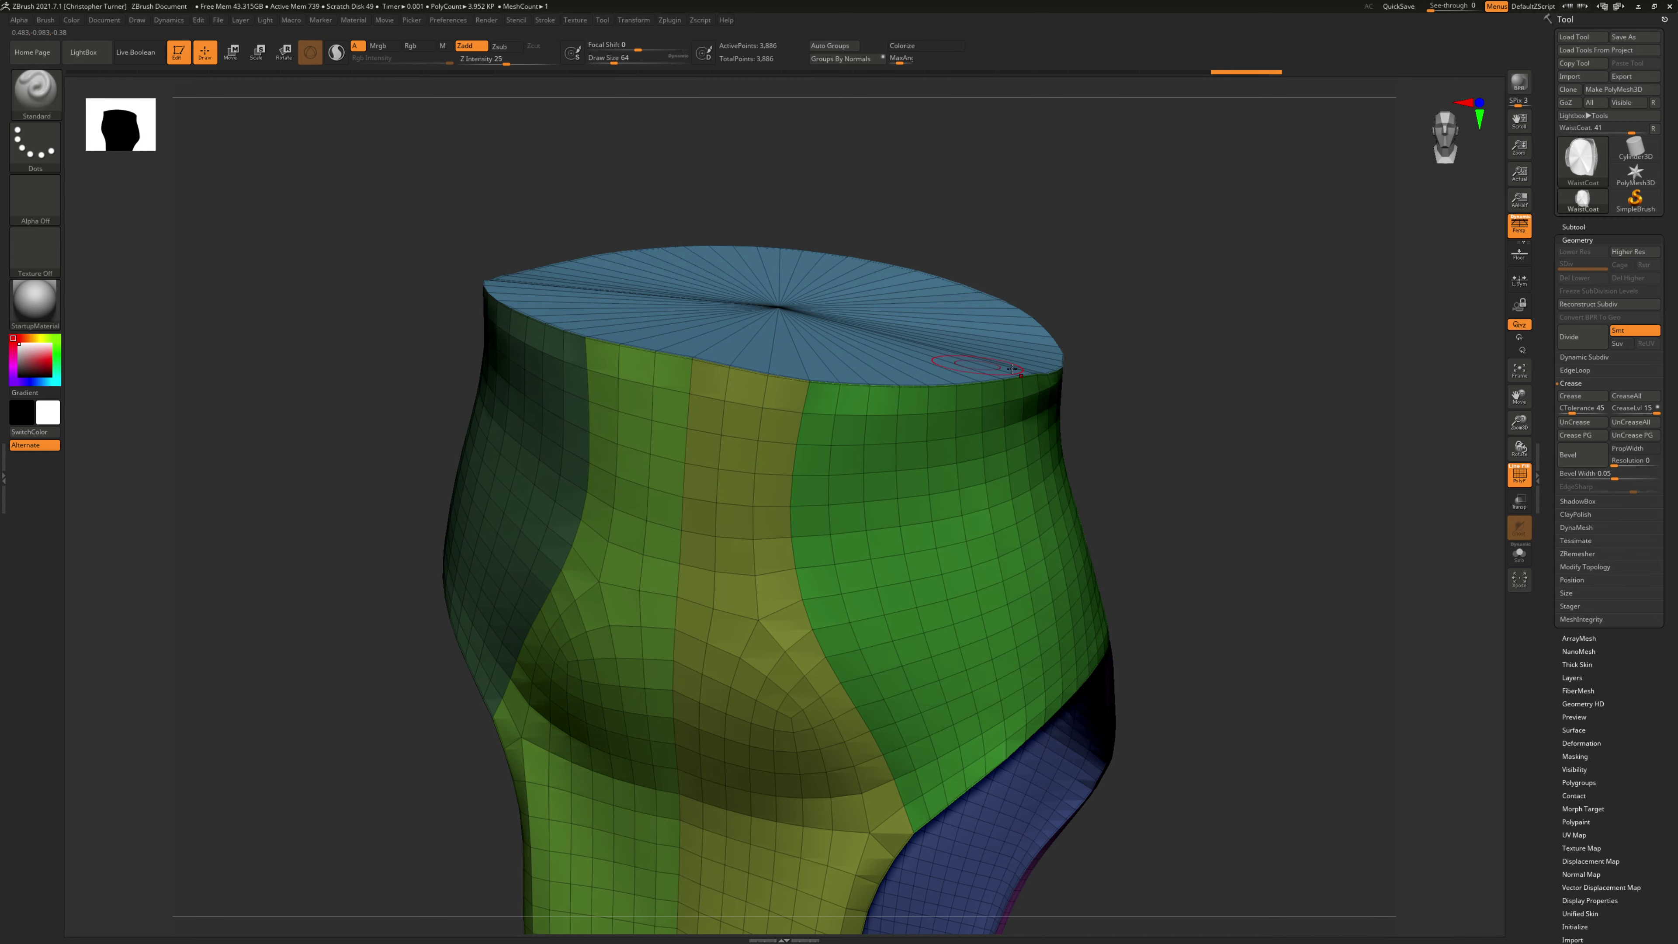
{"action": "left_click_drag", "start_coordinate": [1189, 347], "coordinate": [1112, 389], "text": "alt"}
{"action": "key", "text": "ctrl+d"}
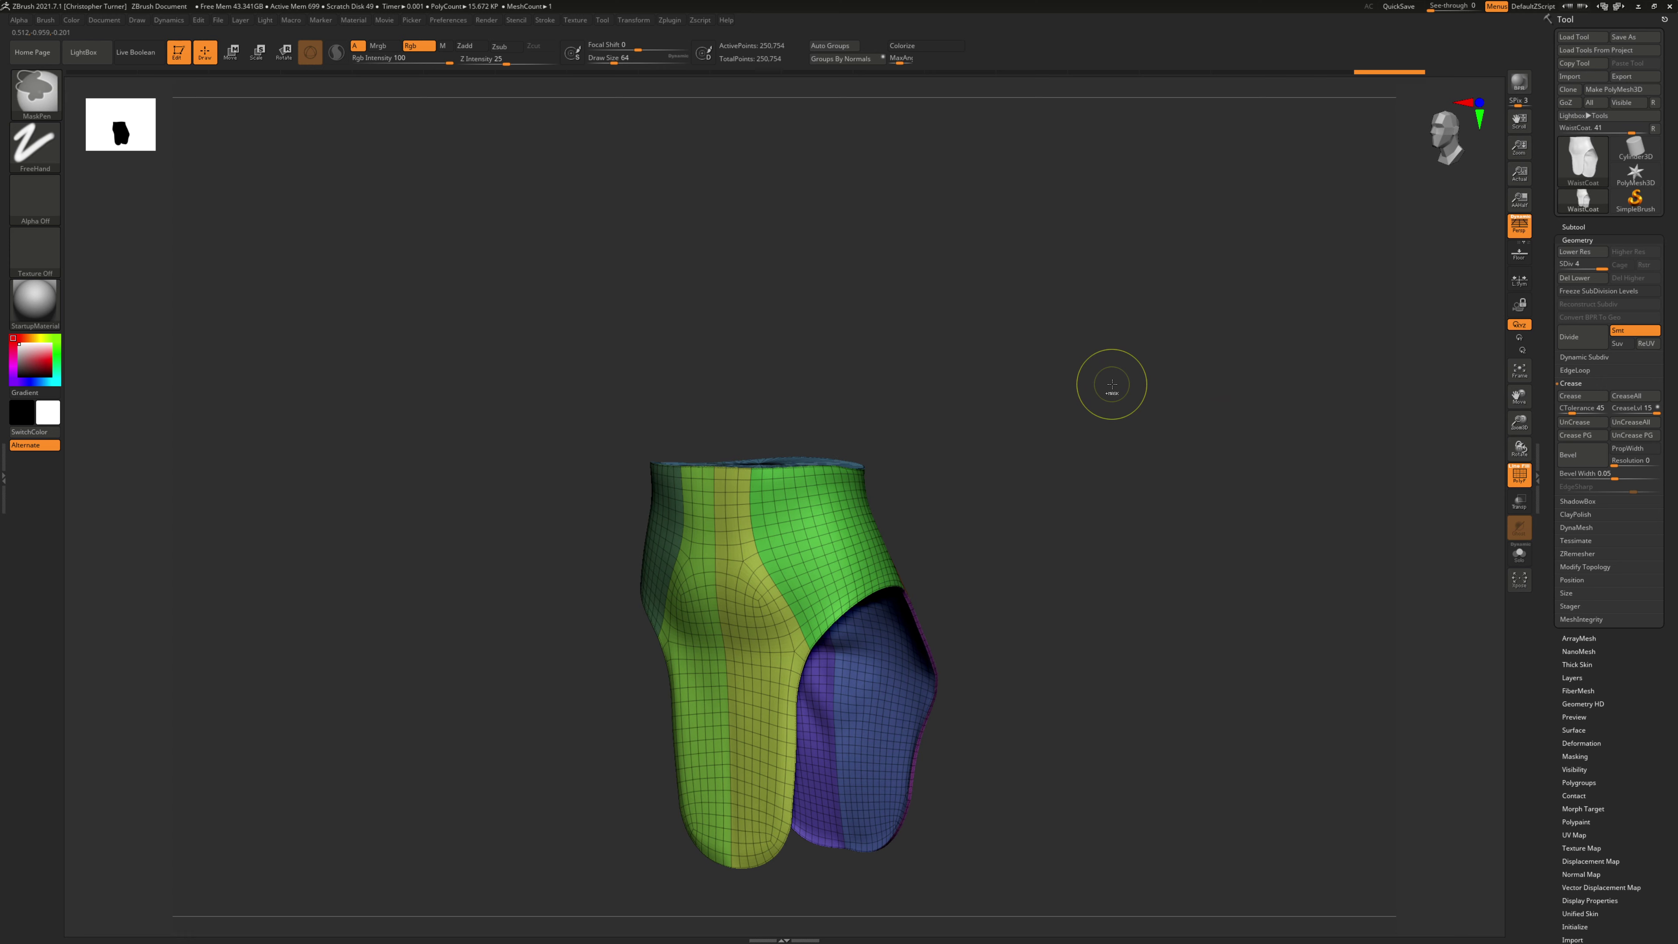
{"action": "key", "text": "ctrl+d"}
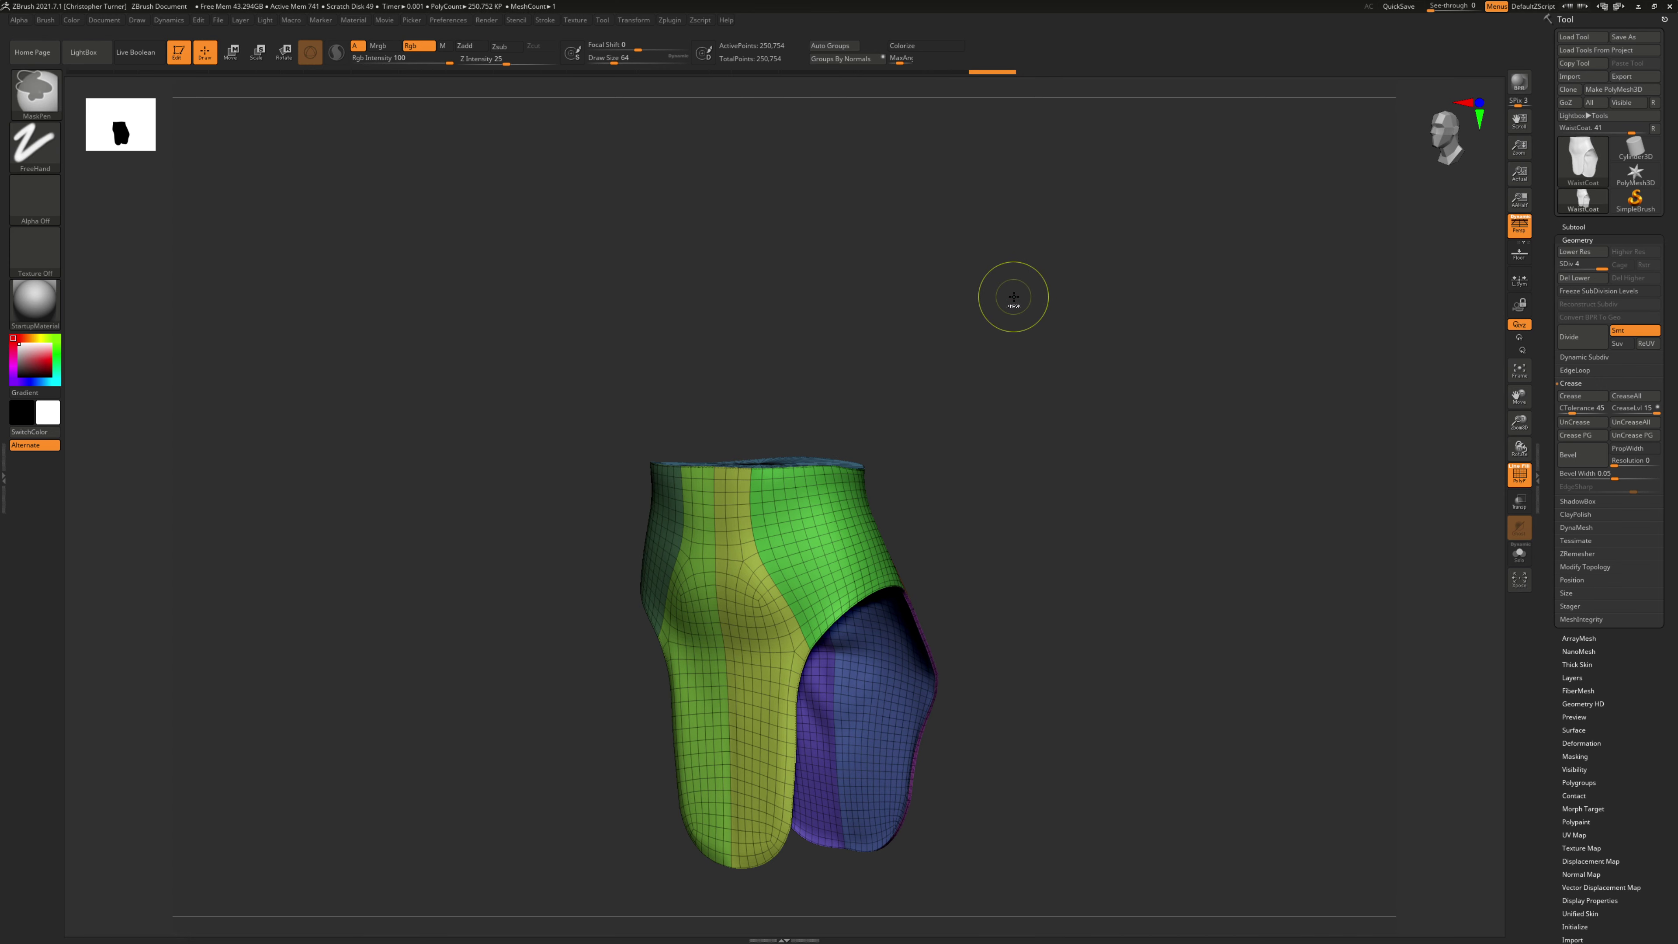
{"action": "key", "text": "ctrl+d"}
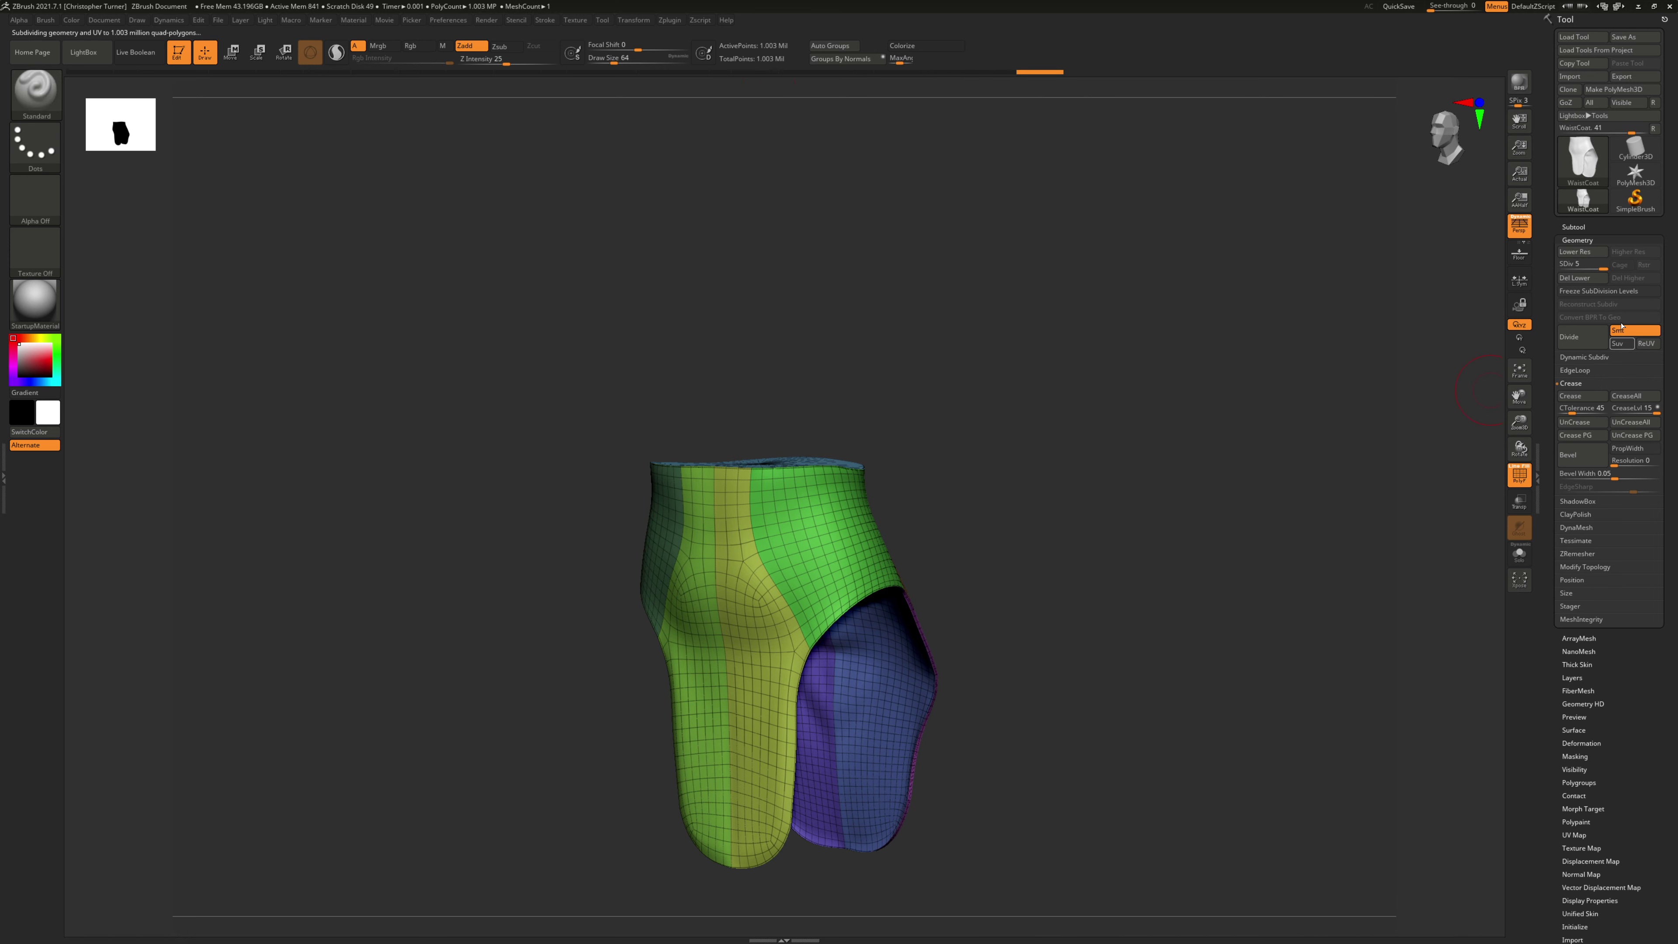
Step: Uncrease all edges of the waistcoat and divide it once more to subdivision level 6
{"action": "left_click", "coordinate": [1627, 426]}
{"action": "mouse_move", "coordinate": [1154, 389]}
{"action": "left_mouse_down"}
{"action": "mouse_move", "coordinate": [1072, 405]}
{"action": "mouse_move", "coordinate": [1077, 496]}
{"action": "left_mouse_up"}
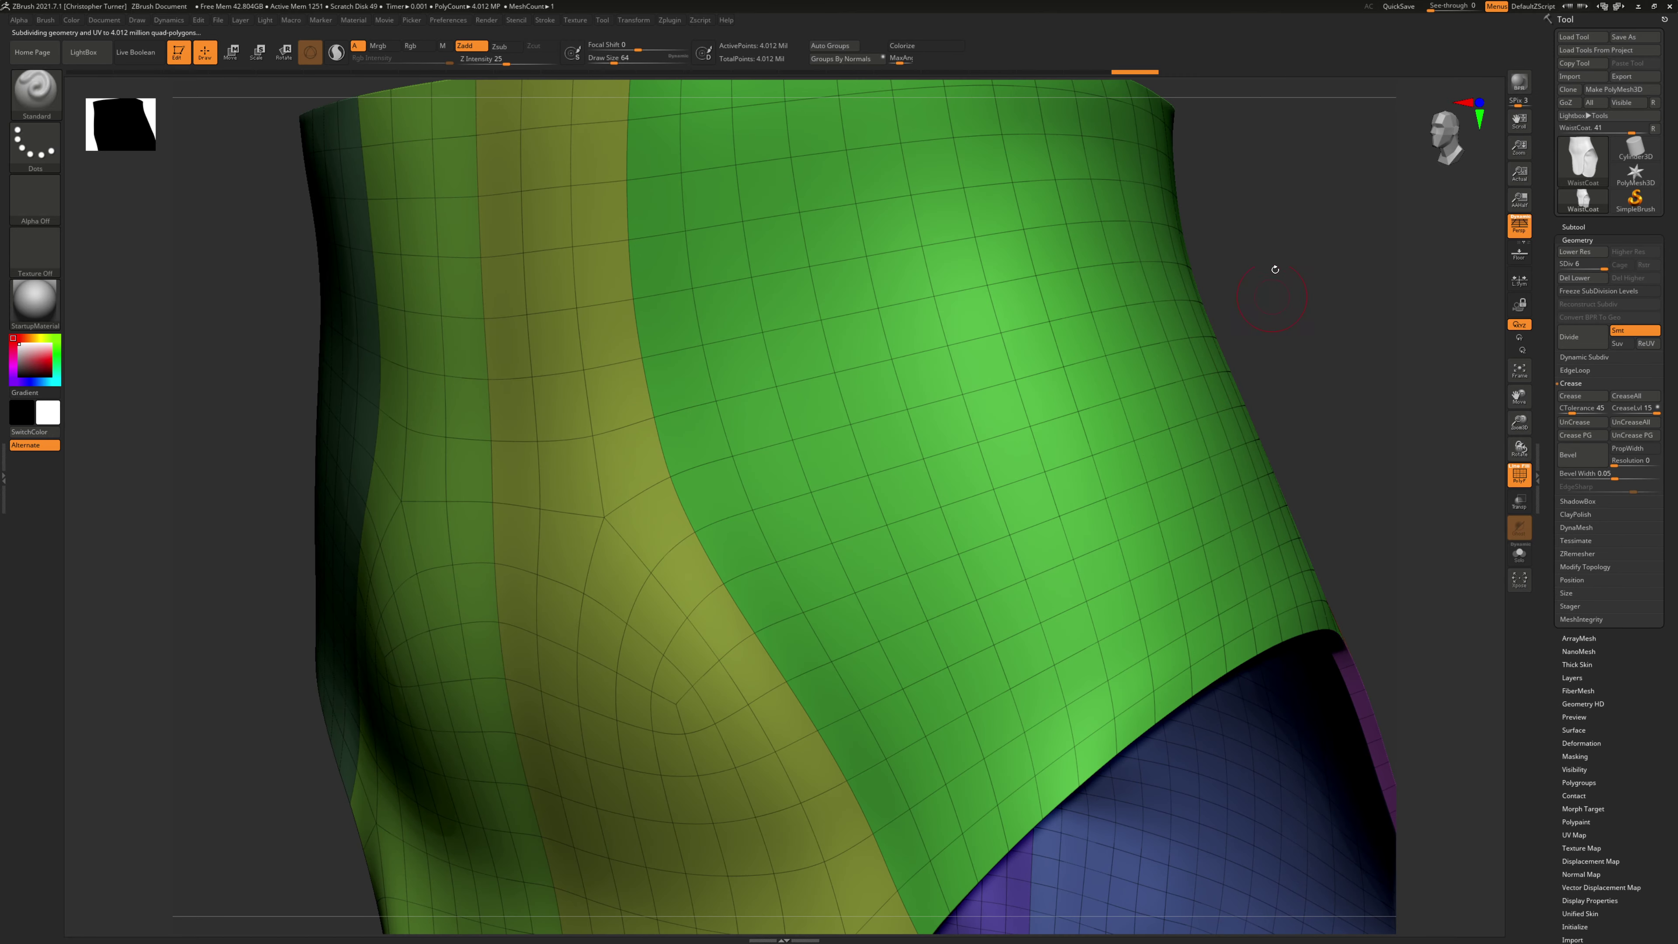
{"action": "left_click_drag", "start_coordinate": [1288, 231], "coordinate": [1107, 582], "text": "alt"}
{"action": "left_click_drag", "start_coordinate": [1071, 423], "coordinate": [1154, 464]}
{"action": "left_click_drag", "start_coordinate": [1266, 438], "coordinate": [975, 474], "text": "alt"}
Step: Hide the polyframe and examine the smoothed waistcoat's rim, openings and panels from all around
{"action": "key", "text": "shift+f"}
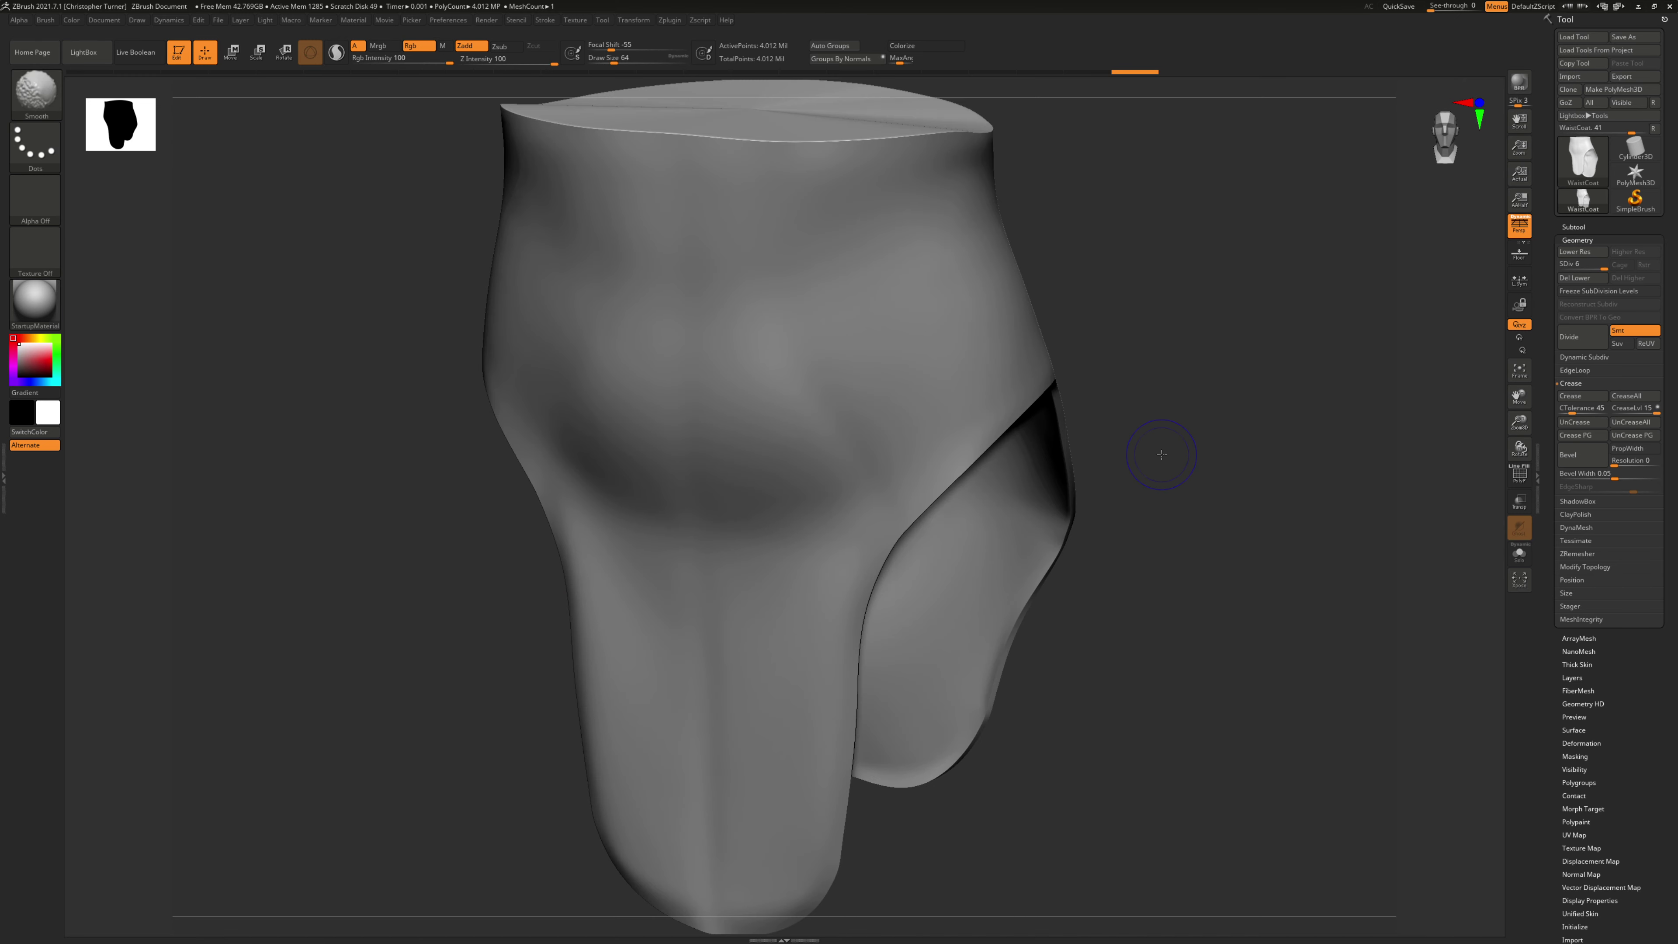
{"action": "mouse_move", "coordinate": [1160, 450]}
{"action": "left_mouse_down"}
{"action": "mouse_move", "coordinate": [1217, 404]}
{"action": "mouse_move", "coordinate": [1202, 371]}
{"action": "mouse_move", "coordinate": [1225, 349]}
{"action": "mouse_move", "coordinate": [1210, 356]}
{"action": "left_mouse_up"}
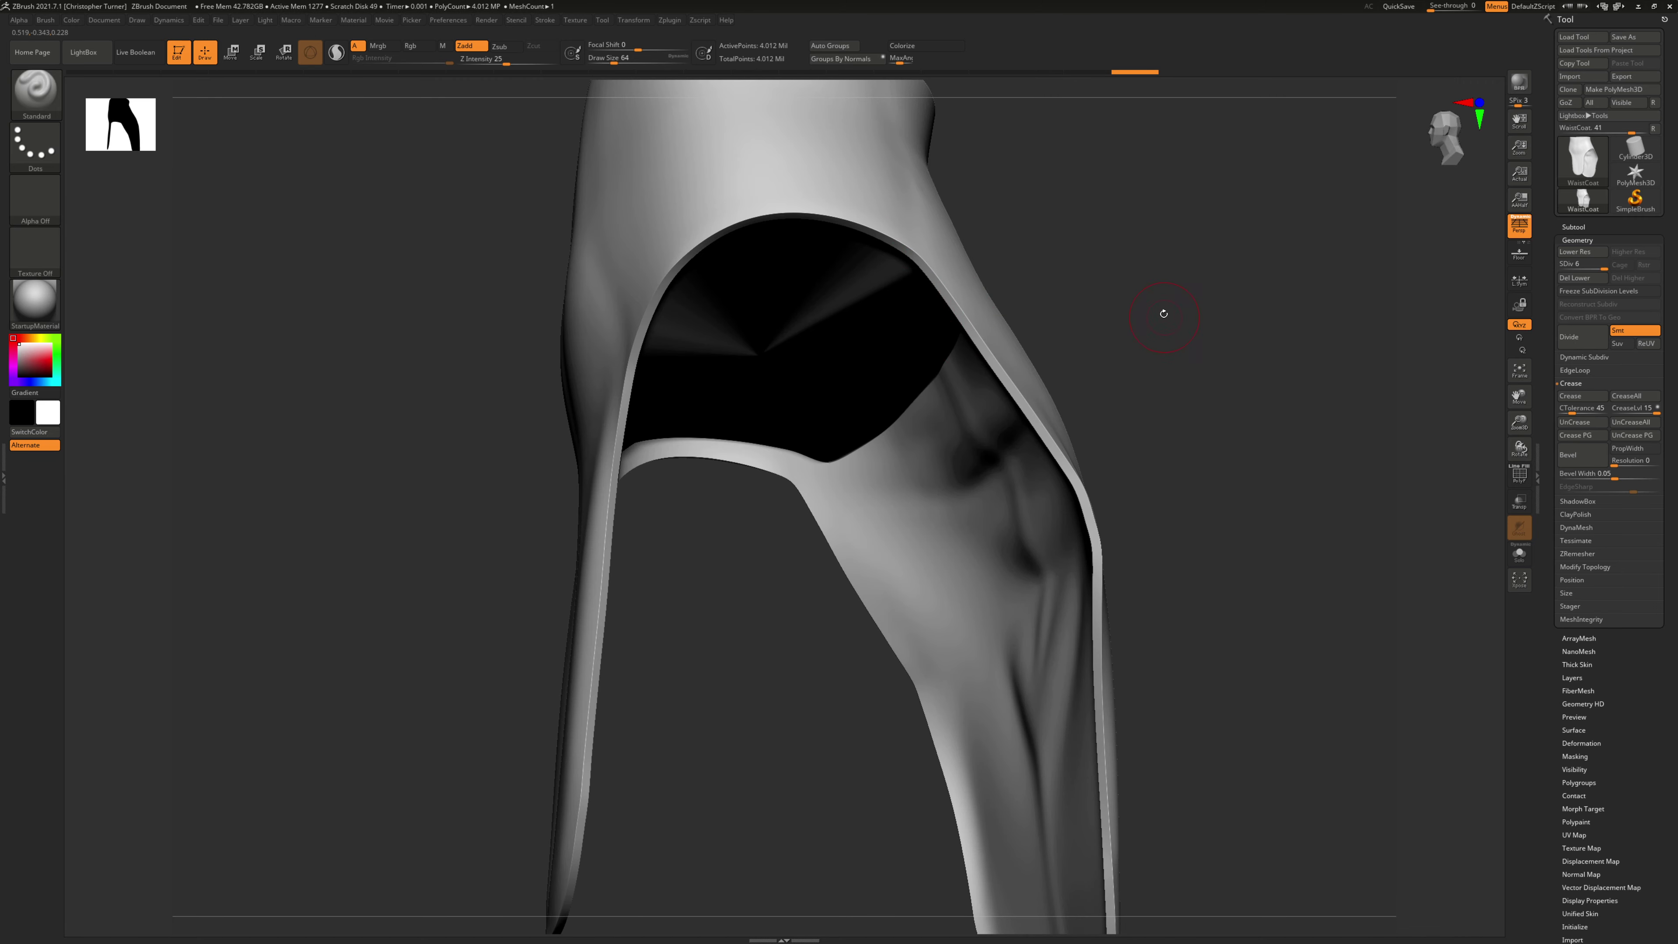
{"action": "left_click_drag", "start_coordinate": [1162, 311], "coordinate": [1198, 373]}
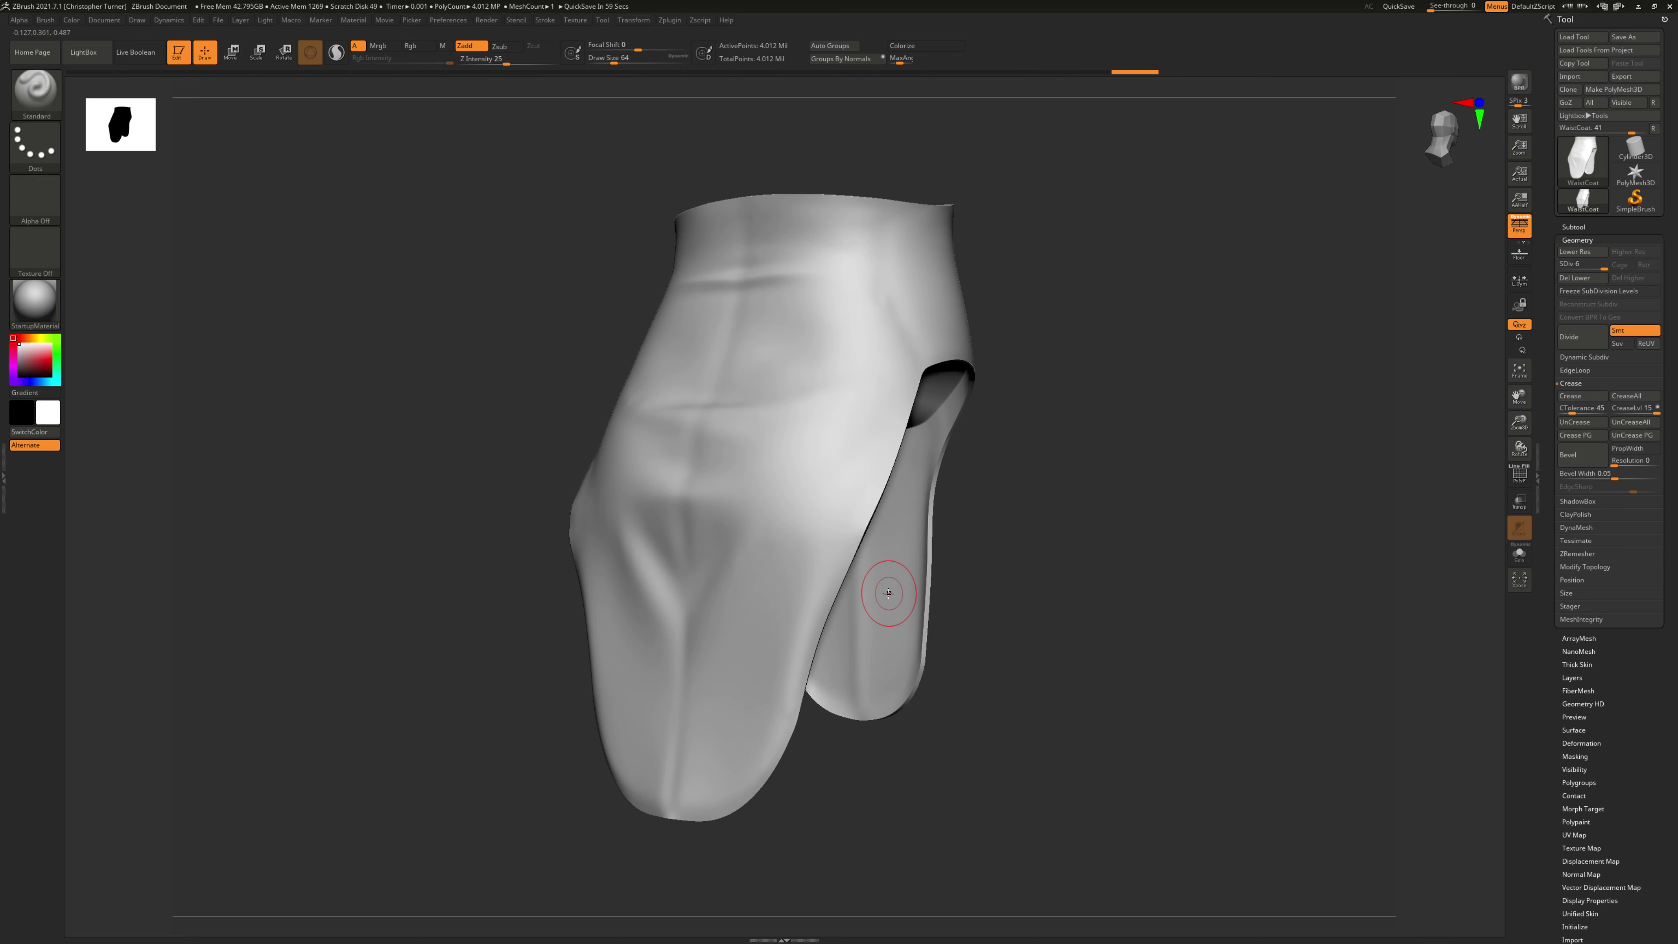
{"action": "left_click_drag", "start_coordinate": [1214, 634], "coordinate": [1220, 366]}
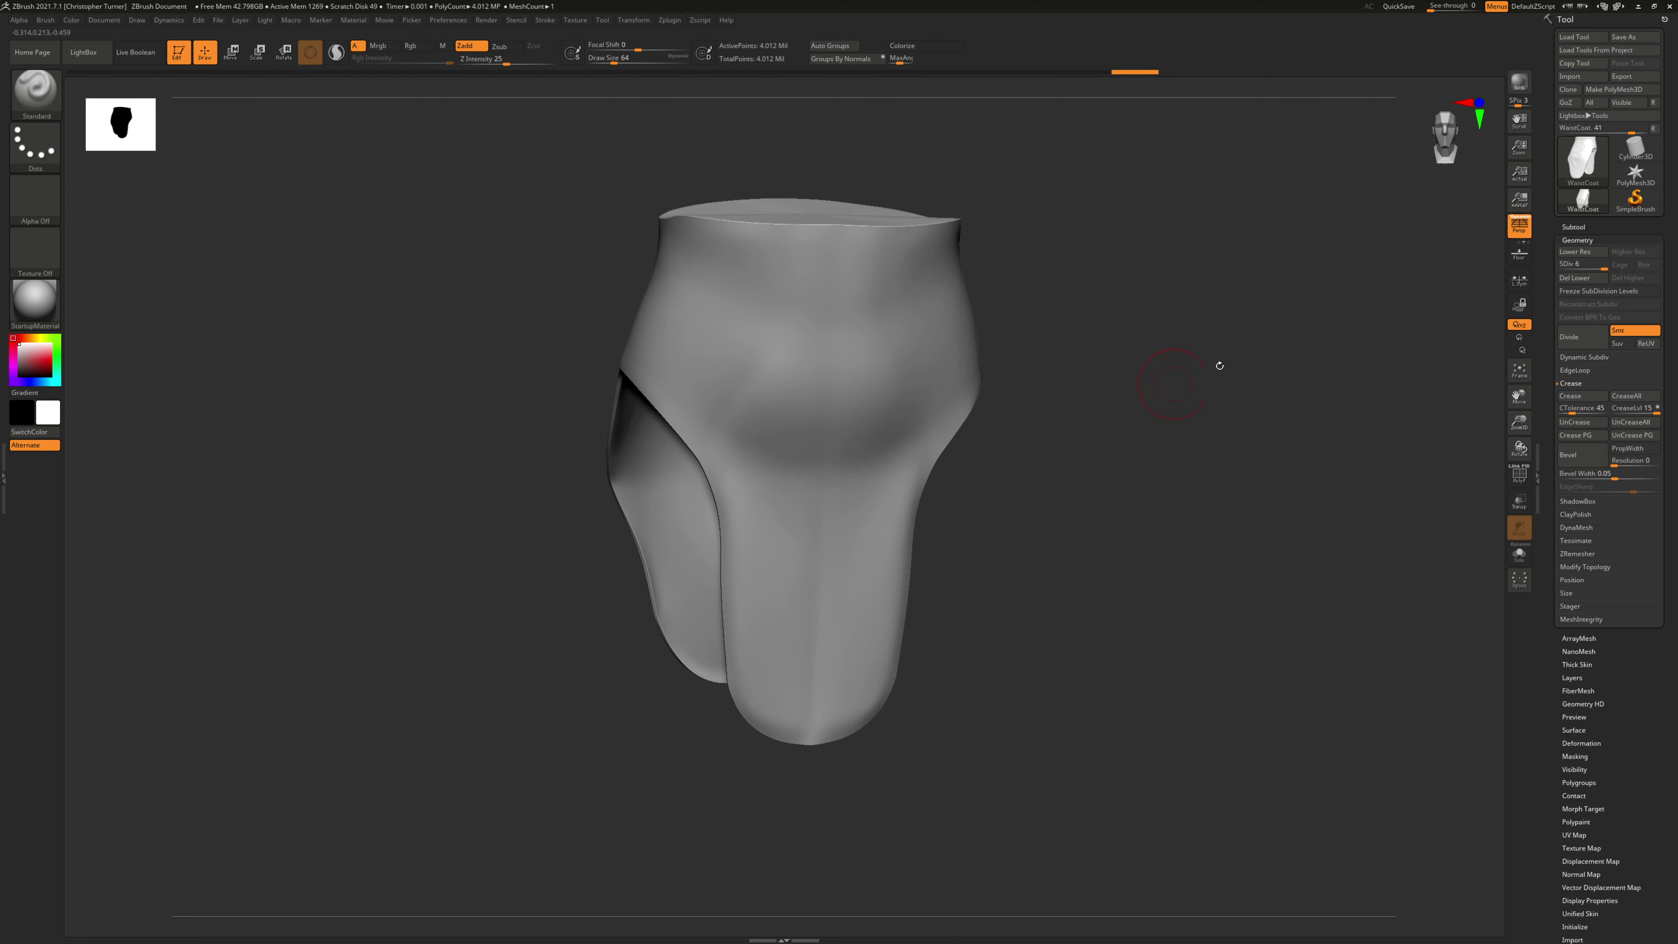
Step: Append the PolyMesh3D star as a new subtool and make it the active one
{"action": "left_click", "coordinate": [1578, 227]}
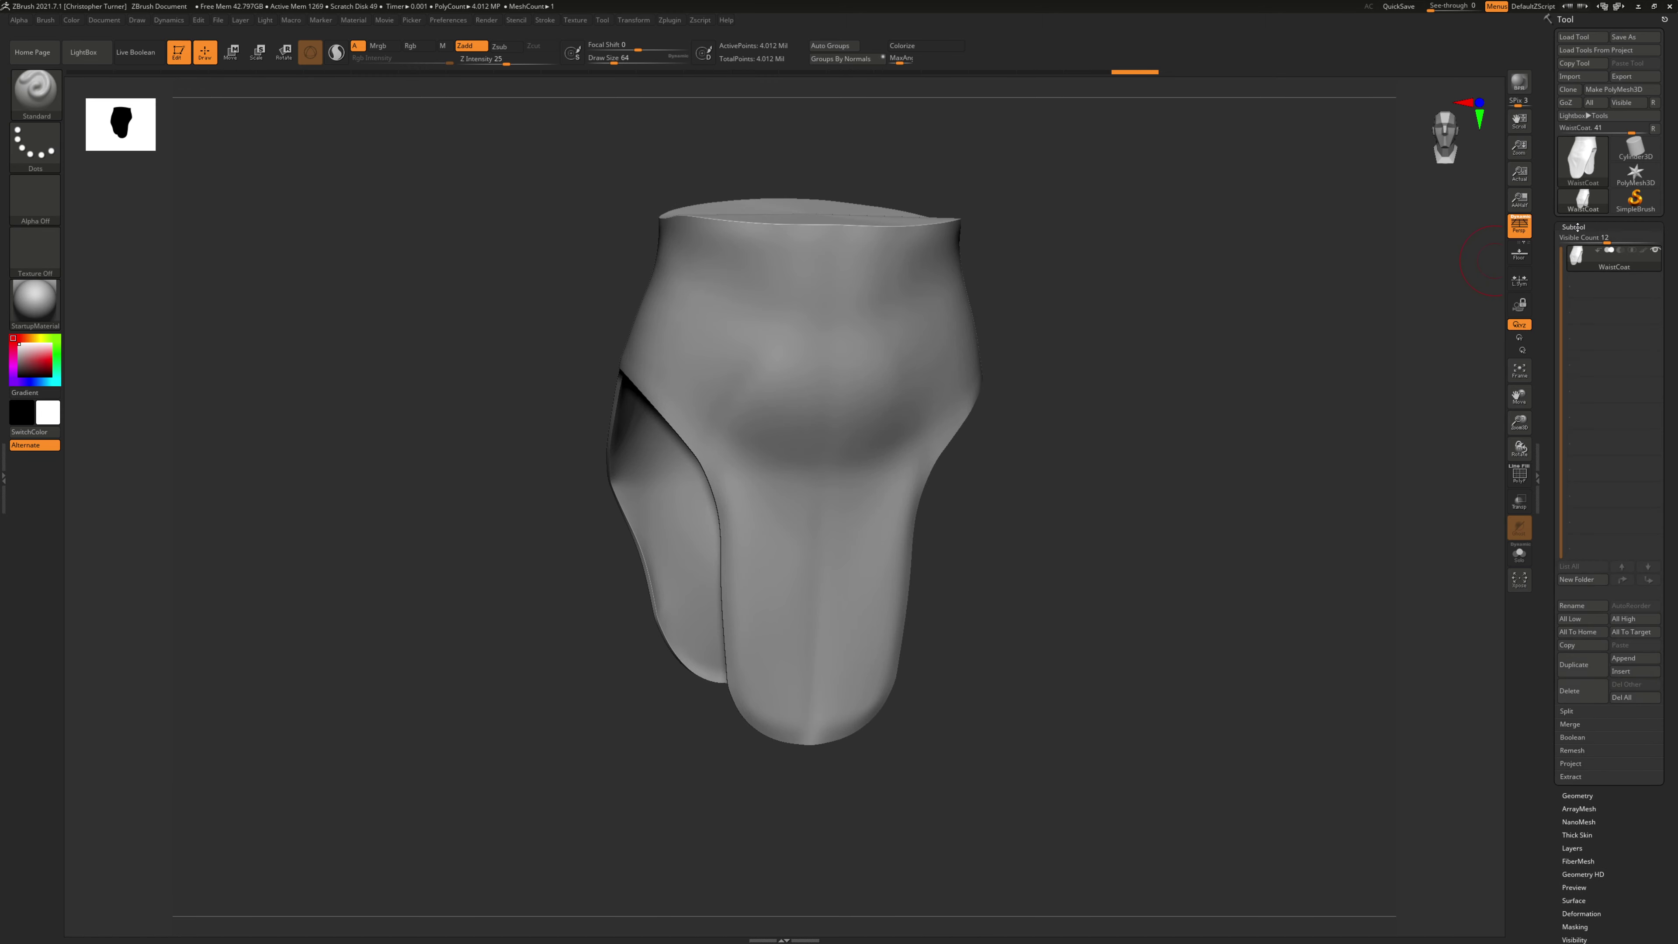
{"action": "left_click", "coordinate": [1632, 660]}
{"action": "left_click", "coordinate": [1407, 671]}
{"action": "left_click", "coordinate": [1581, 282]}
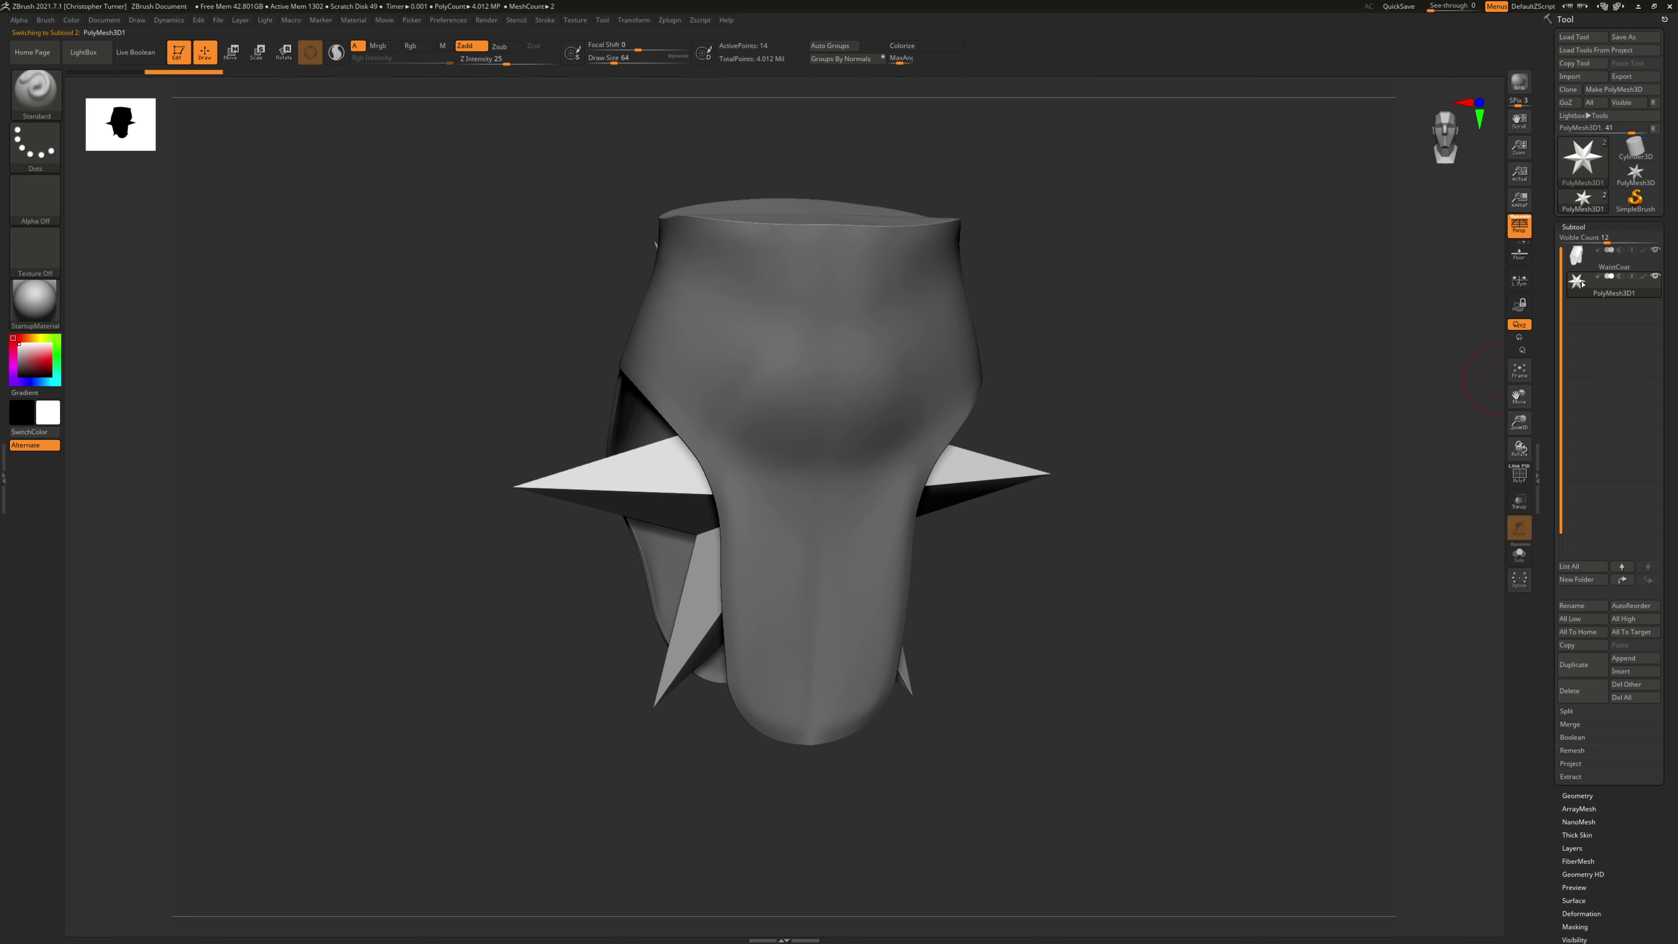
Step: Replace the star by importing WaistCoat_Sim.obj into the active subtool
{"action": "left_click", "coordinate": [1582, 76]}
{"action": "left_click", "coordinate": [325, 382]}
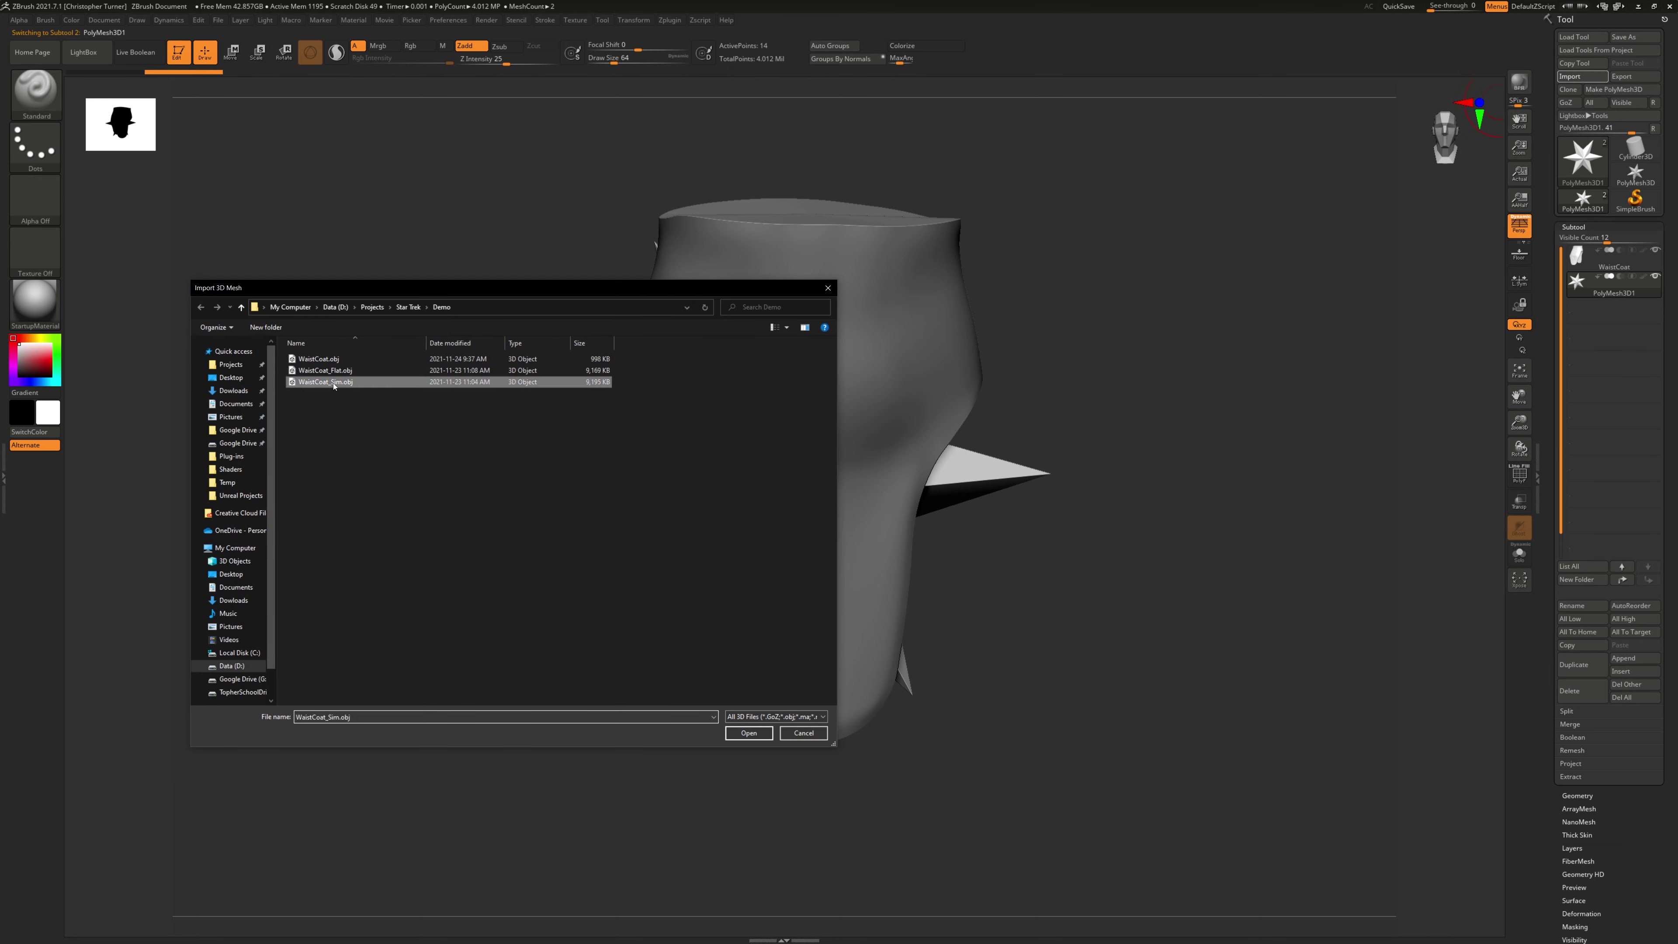
{"action": "left_click", "coordinate": [748, 733]}
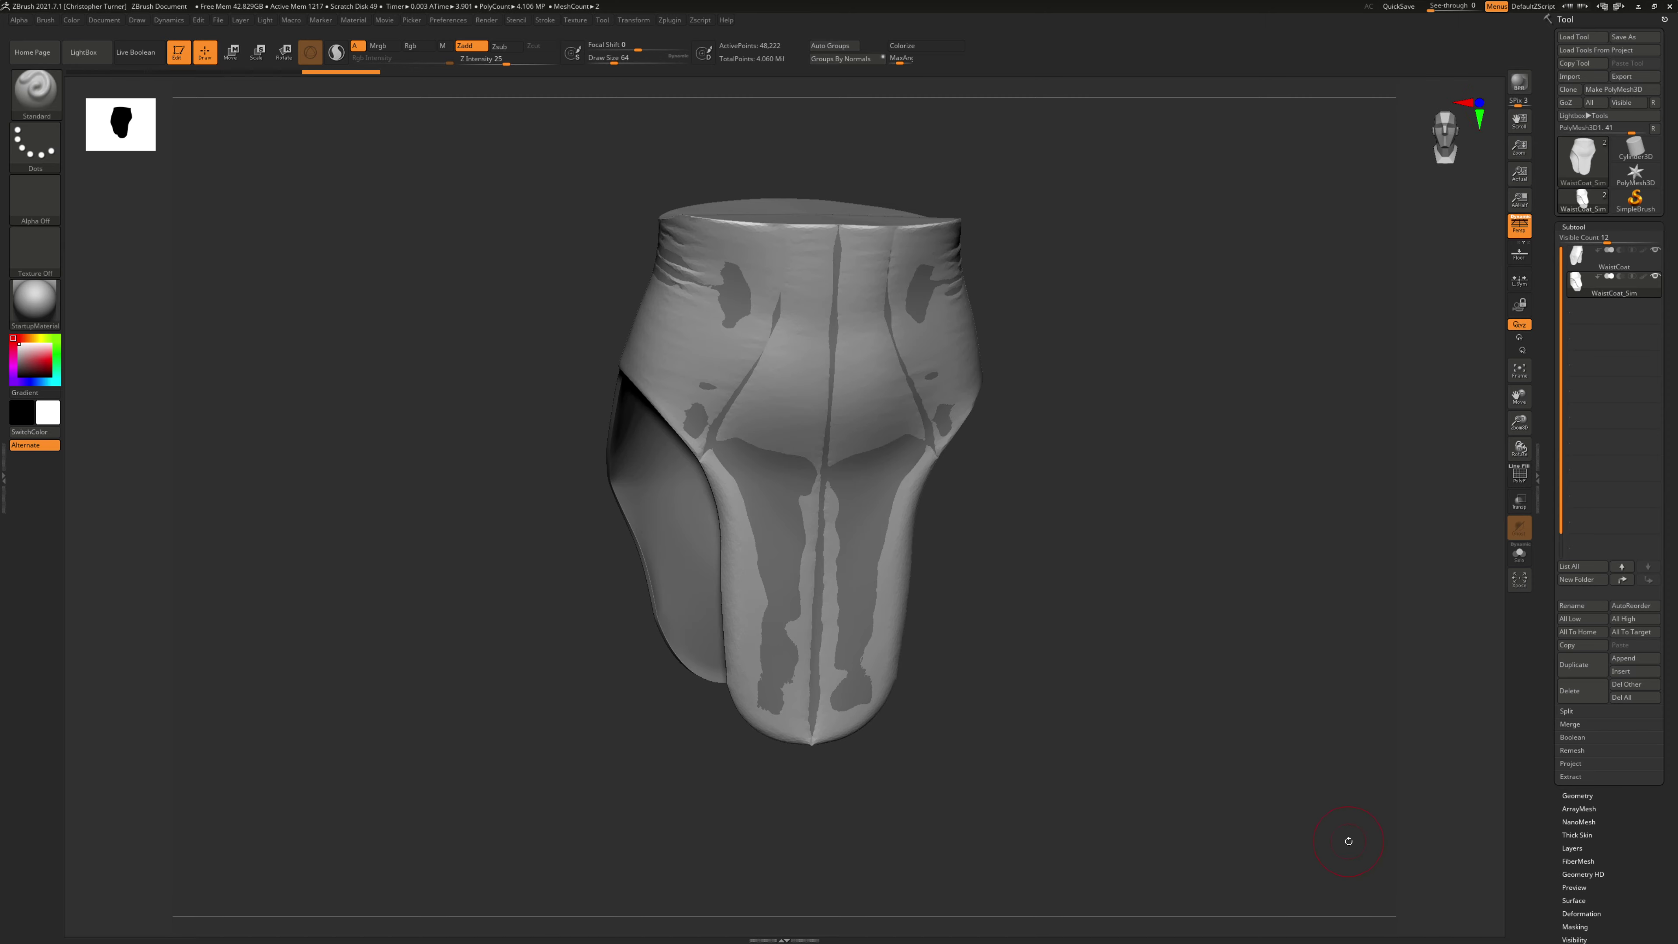
Step: Examine how the imported simulation mesh overlaps the retopologized waistcoat from several angles, with and without its wireframe
{"action": "left_click_drag", "start_coordinate": [1223, 667], "coordinate": [1133, 592]}
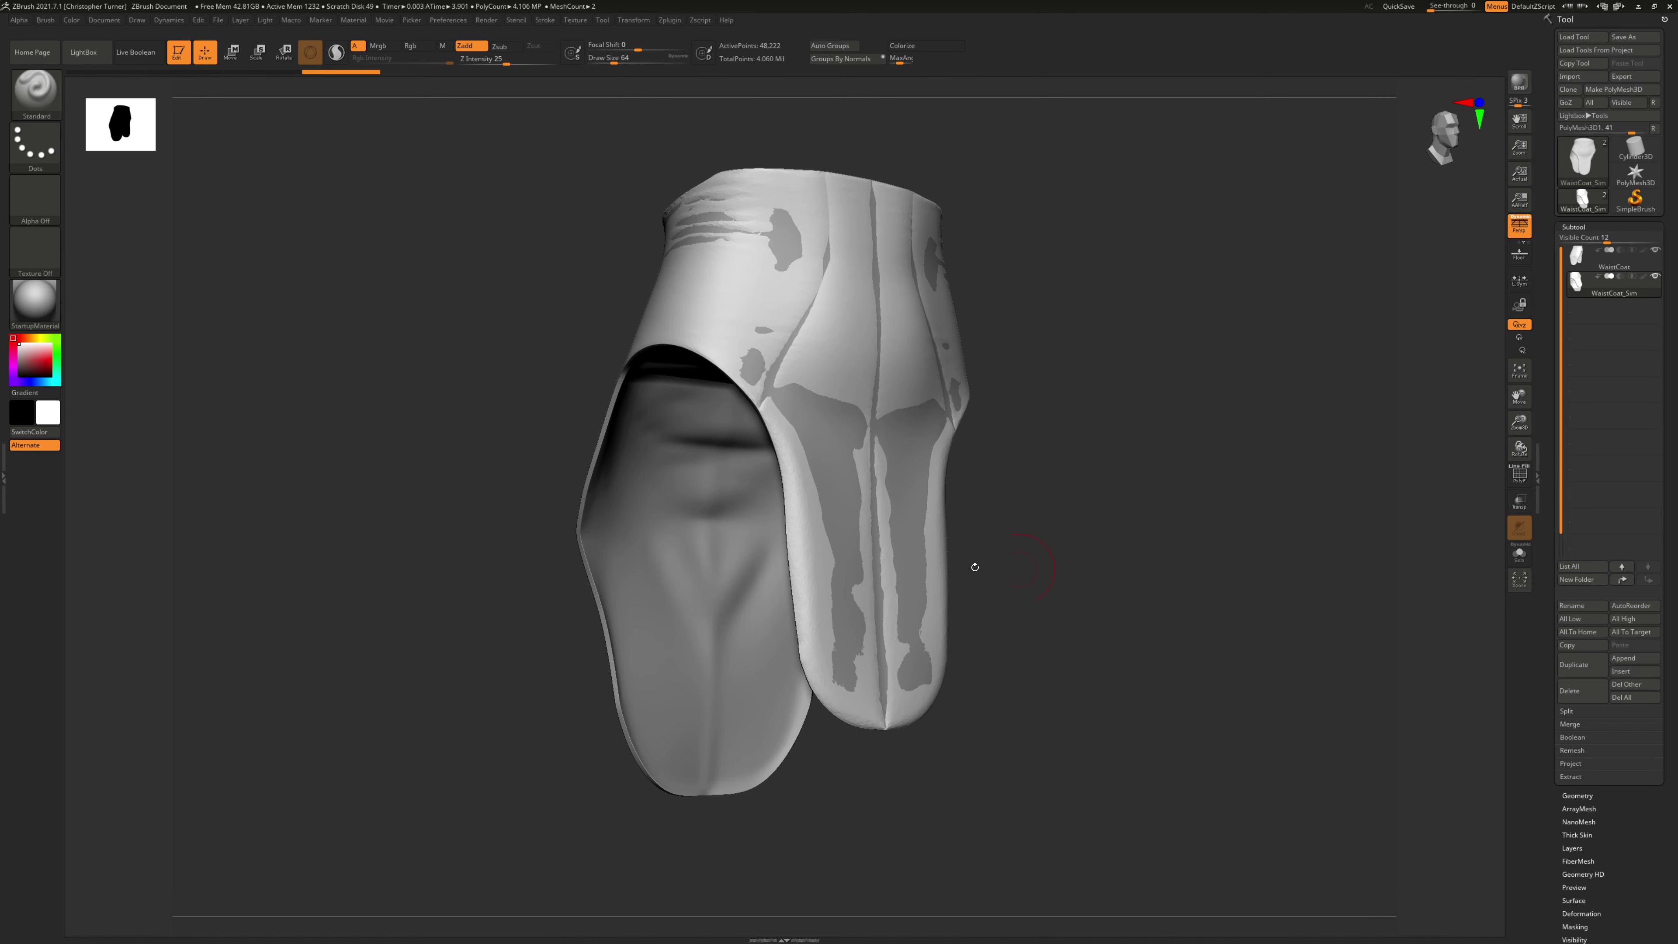
{"action": "left_click_drag", "start_coordinate": [975, 567], "coordinate": [1101, 492], "text": "shift"}
{"action": "key", "text": "shift+f"}
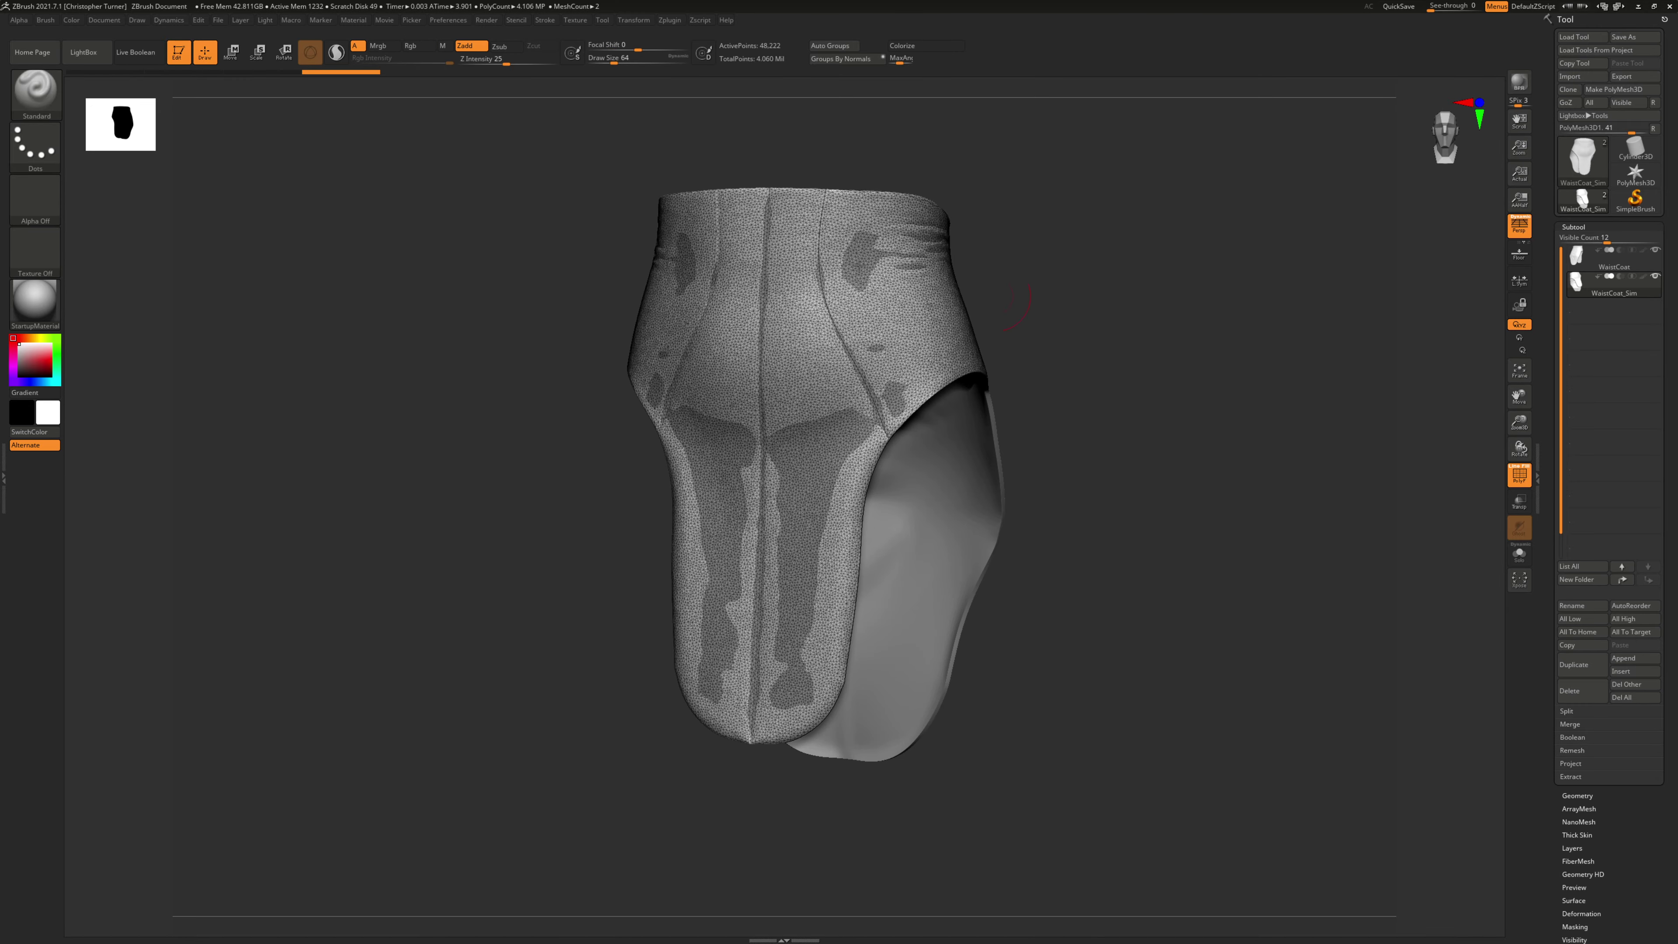
{"action": "mouse_move", "coordinate": [998, 308]}
{"action": "left_mouse_down"}
{"action": "mouse_move", "coordinate": [1117, 344]}
{"action": "mouse_move", "coordinate": [1135, 288]}
{"action": "mouse_move", "coordinate": [1117, 330]}
{"action": "mouse_move", "coordinate": [1099, 324]}
{"action": "mouse_move", "coordinate": [1098, 364]}
{"action": "left_mouse_up"}
{"action": "key", "text": "shift+f"}
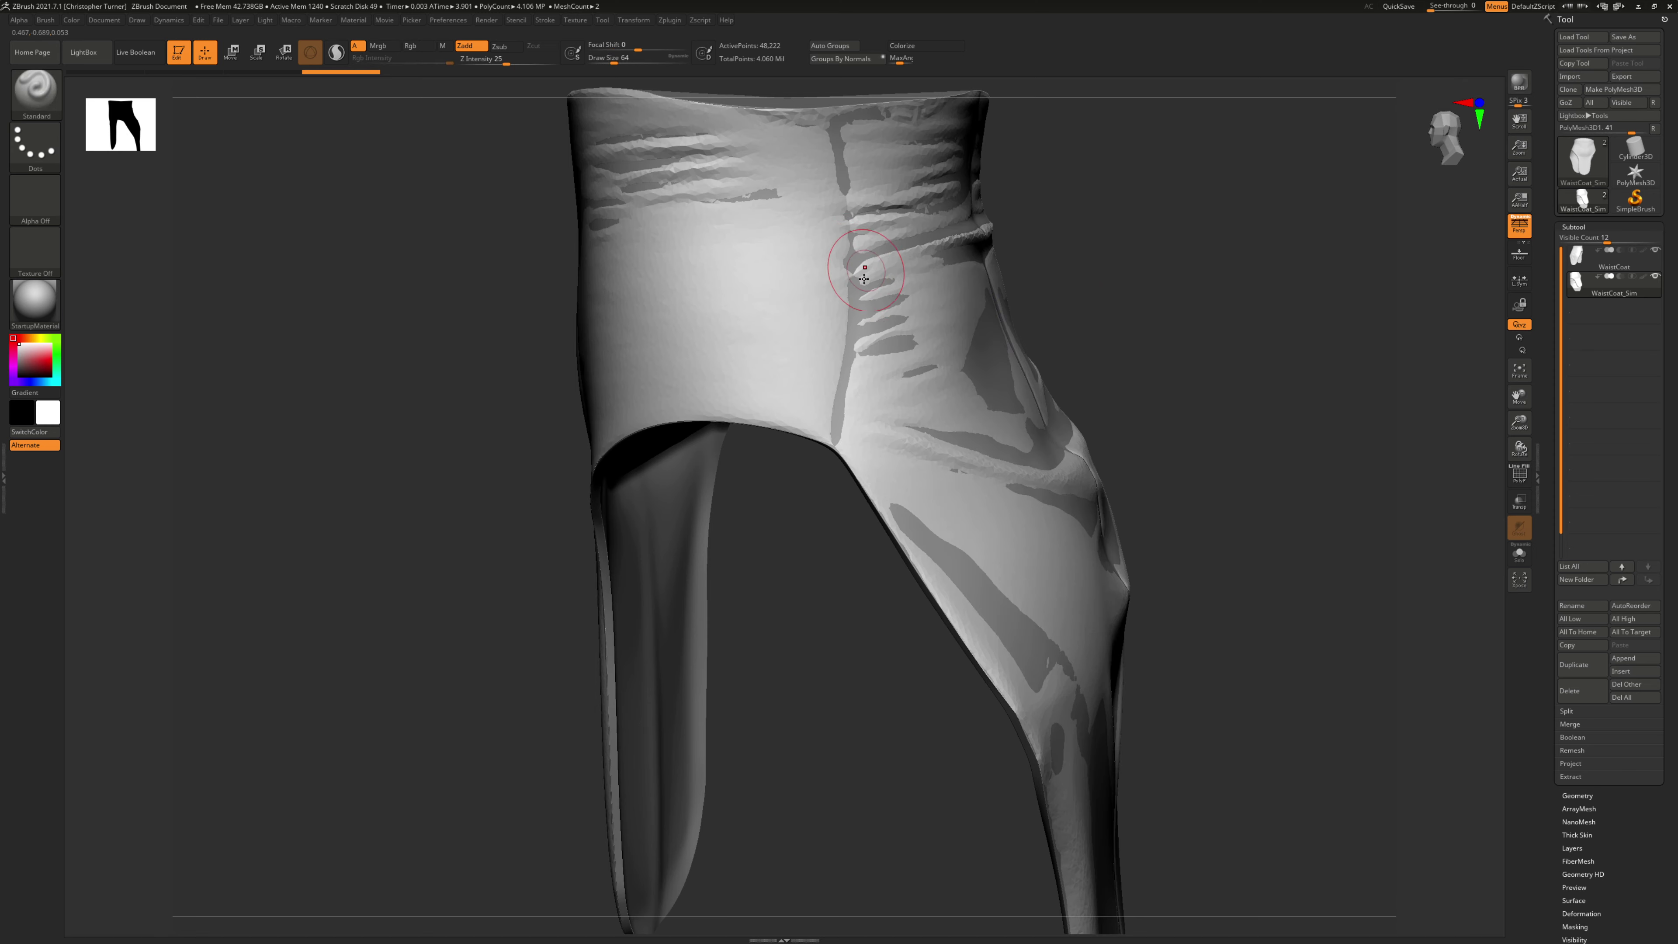
{"action": "left_click_drag", "start_coordinate": [1008, 238], "coordinate": [1116, 314]}
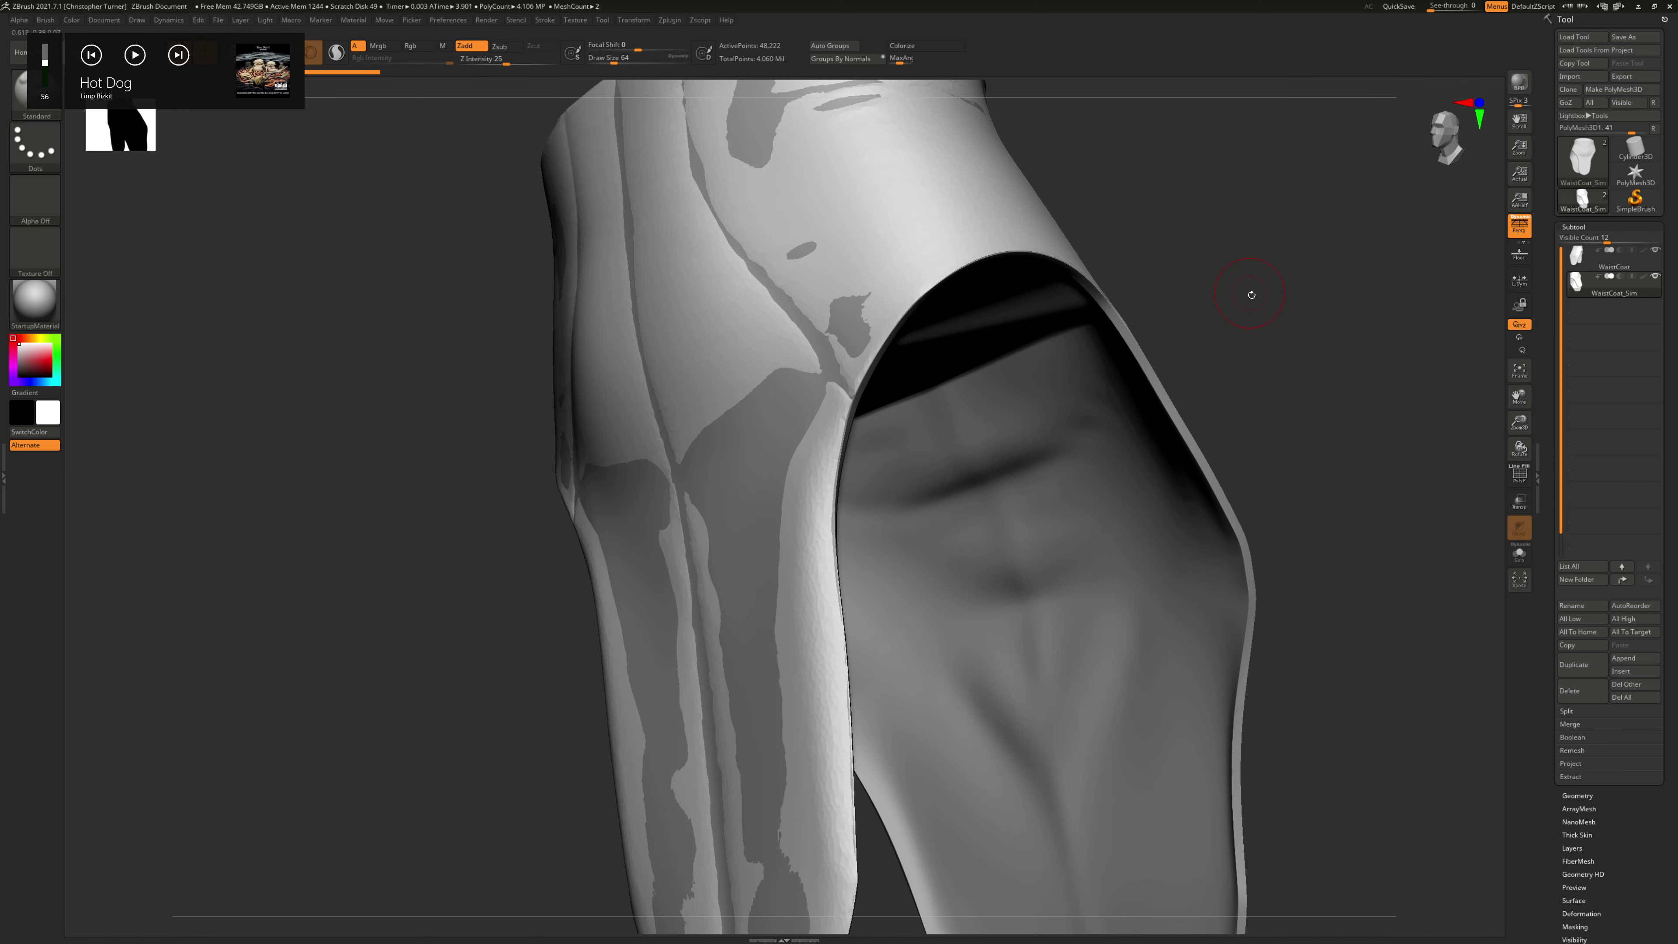
{"action": "left_click_drag", "start_coordinate": [1251, 294], "coordinate": [1307, 342]}
{"action": "key", "text": "f"}
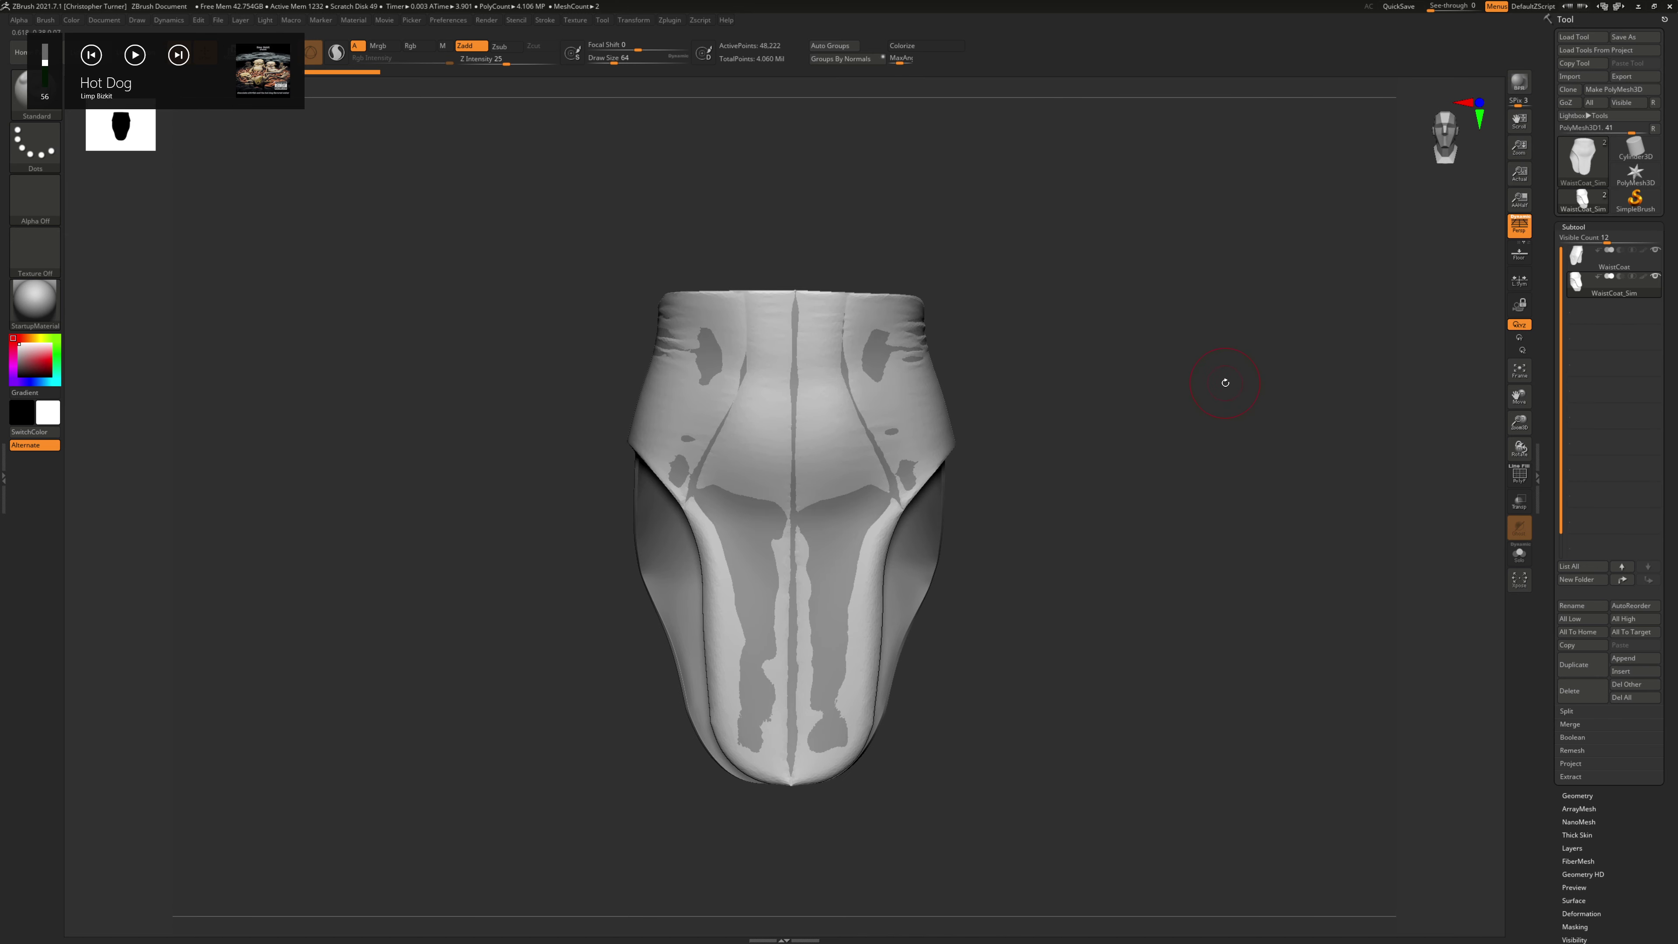
Step: Show the polyframe and split the simulation mesh into polygroups with Auto Groups With UV
{"action": "key", "text": "shift"}
{"action": "key", "text": "shift+f"}
{"action": "left_click_drag", "start_coordinate": [1225, 402], "coordinate": [1199, 418]}
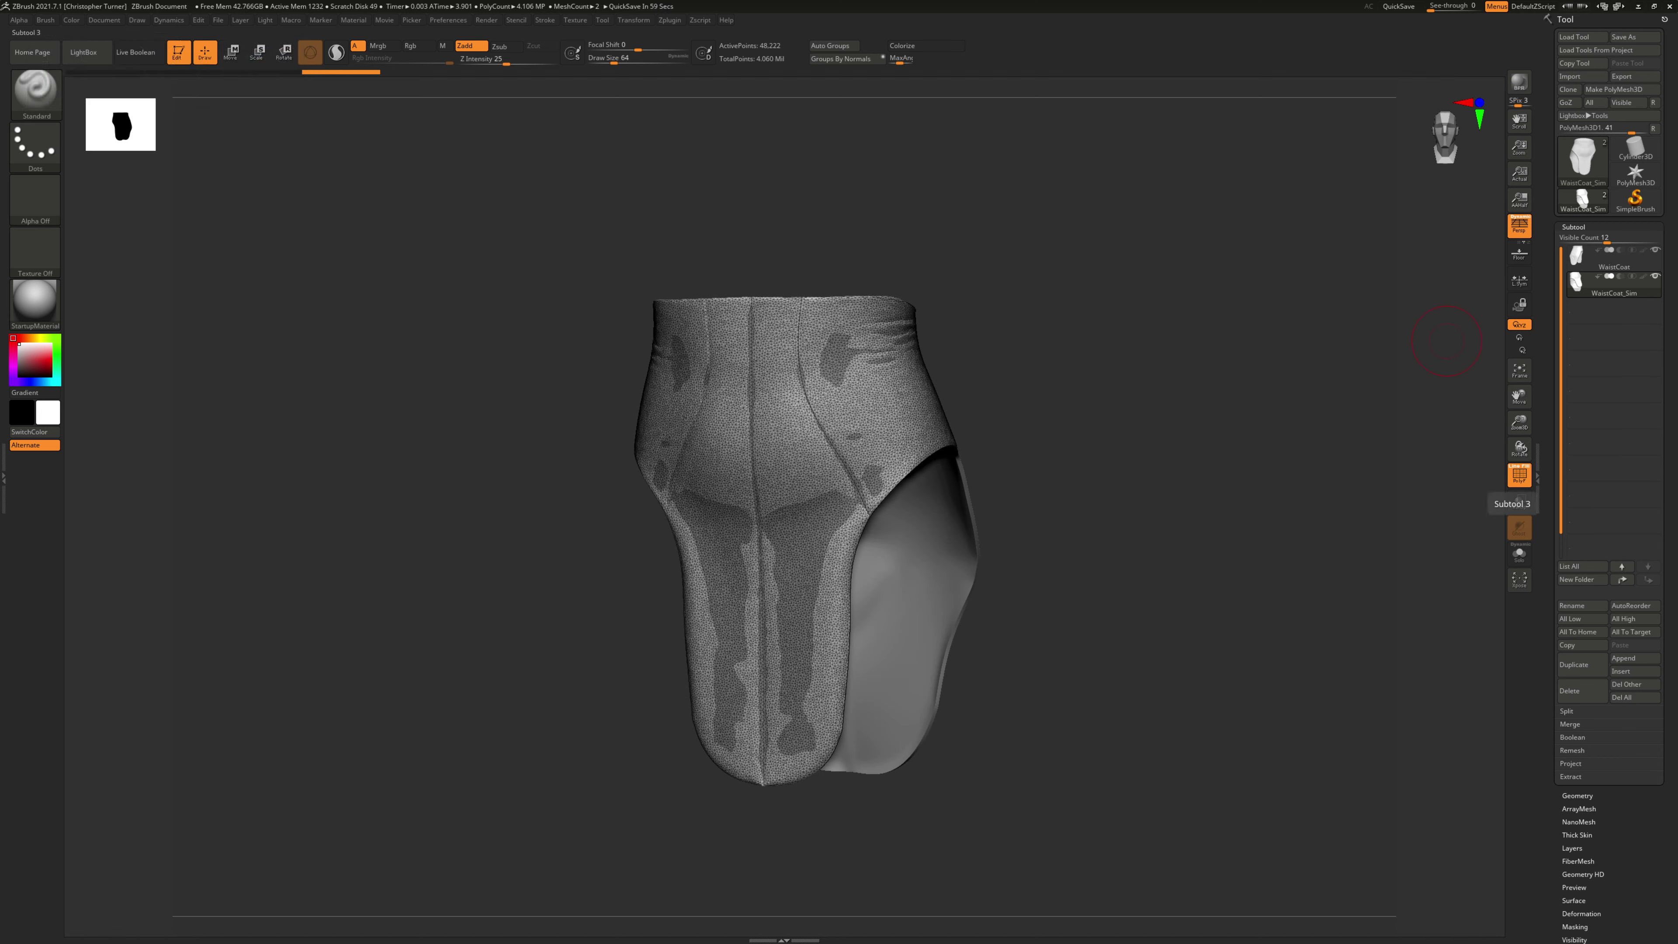
{"action": "left_click", "coordinate": [1576, 227]}
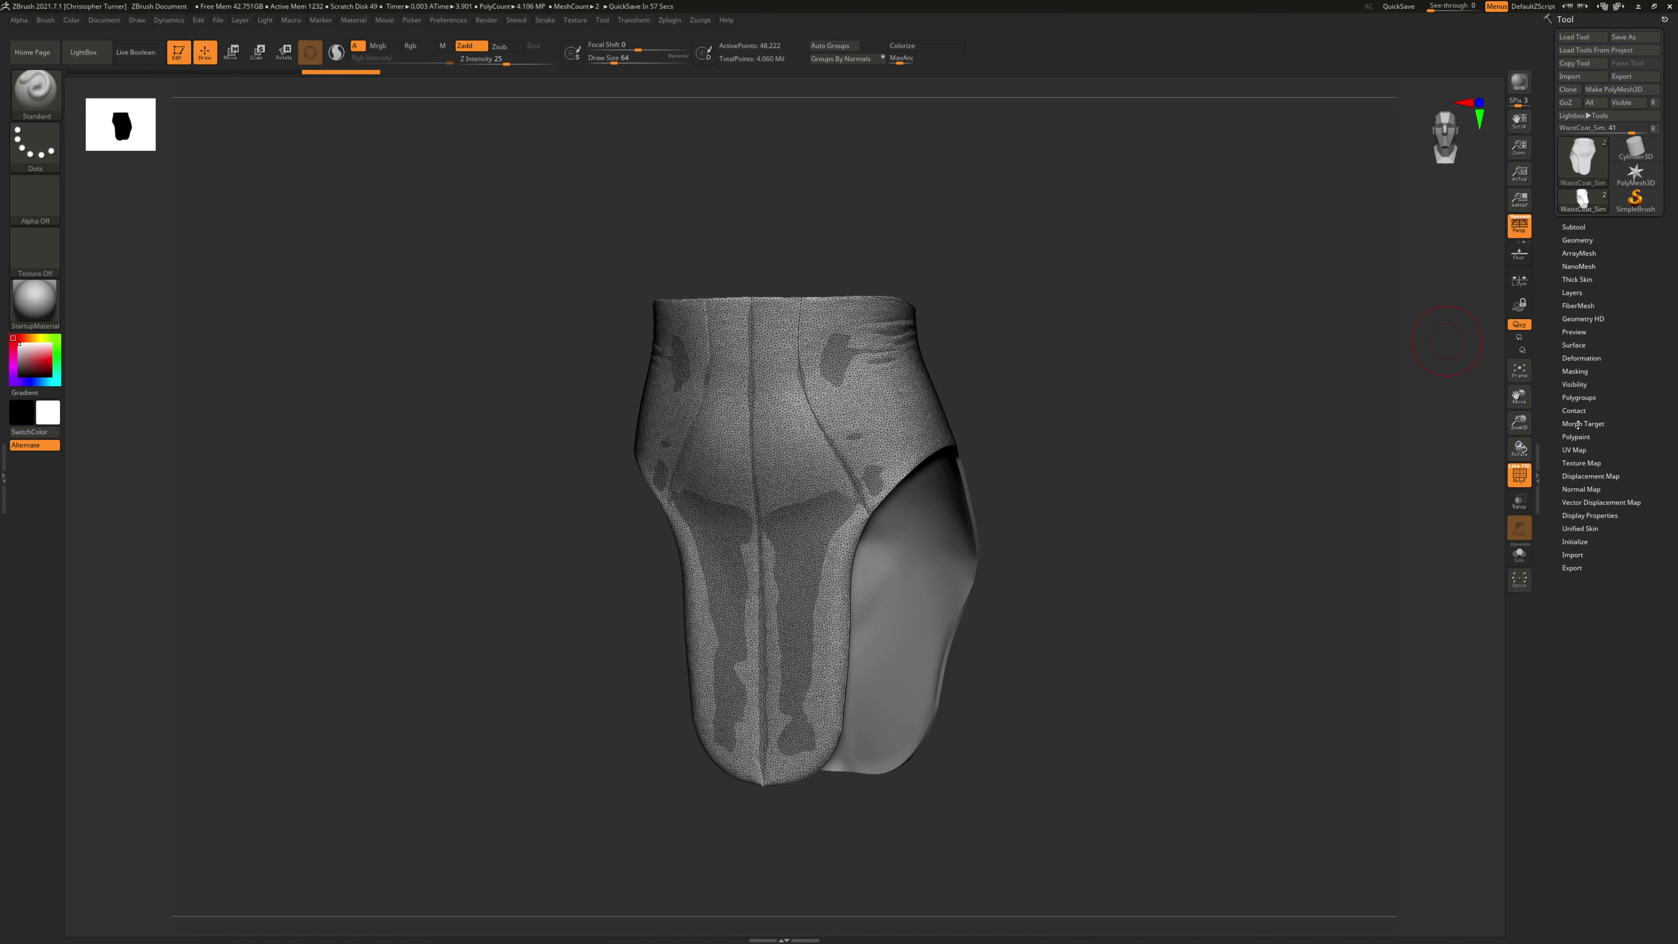
{"action": "left_click", "coordinate": [1577, 398]}
{"action": "left_click", "coordinate": [1580, 421]}
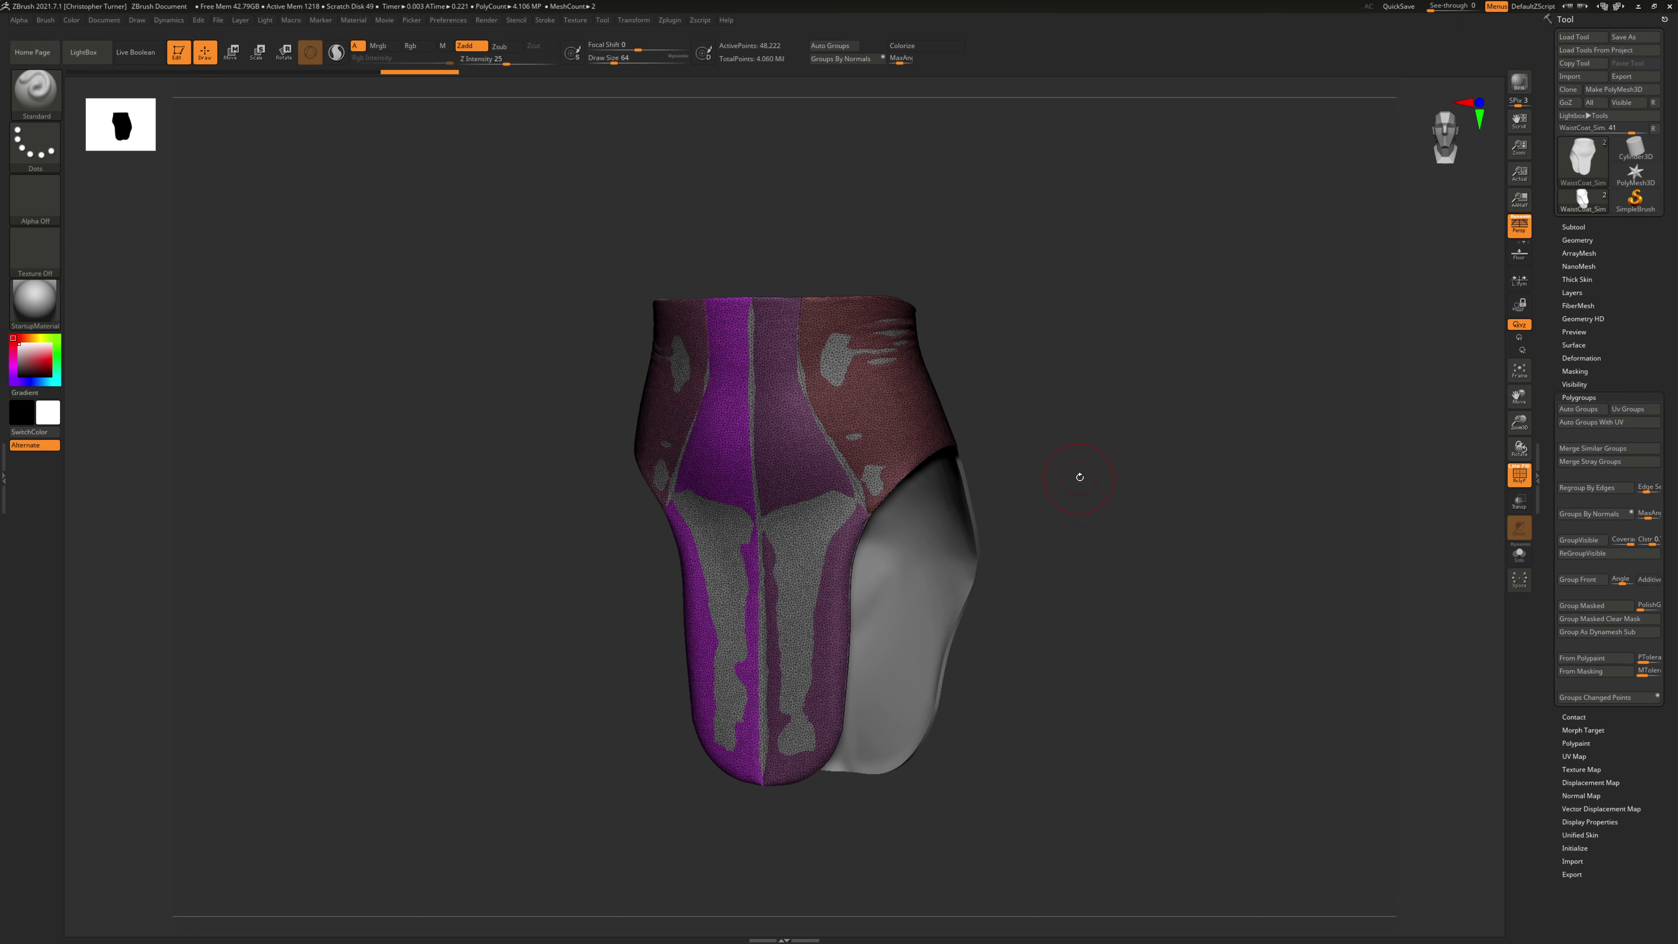
Step: Reopen the subtool list and isolate one front panel beside the centre seam on the simulation mesh
{"action": "mouse_move", "coordinate": [1169, 459]}
{"action": "left_mouse_down"}
{"action": "mouse_move", "coordinate": [873, 484]}
{"action": "mouse_move", "coordinate": [778, 464]}
{"action": "mouse_move", "coordinate": [1022, 442]}
{"action": "mouse_move", "coordinate": [1096, 402]}
{"action": "mouse_move", "coordinate": [1190, 455]}
{"action": "left_mouse_up"}
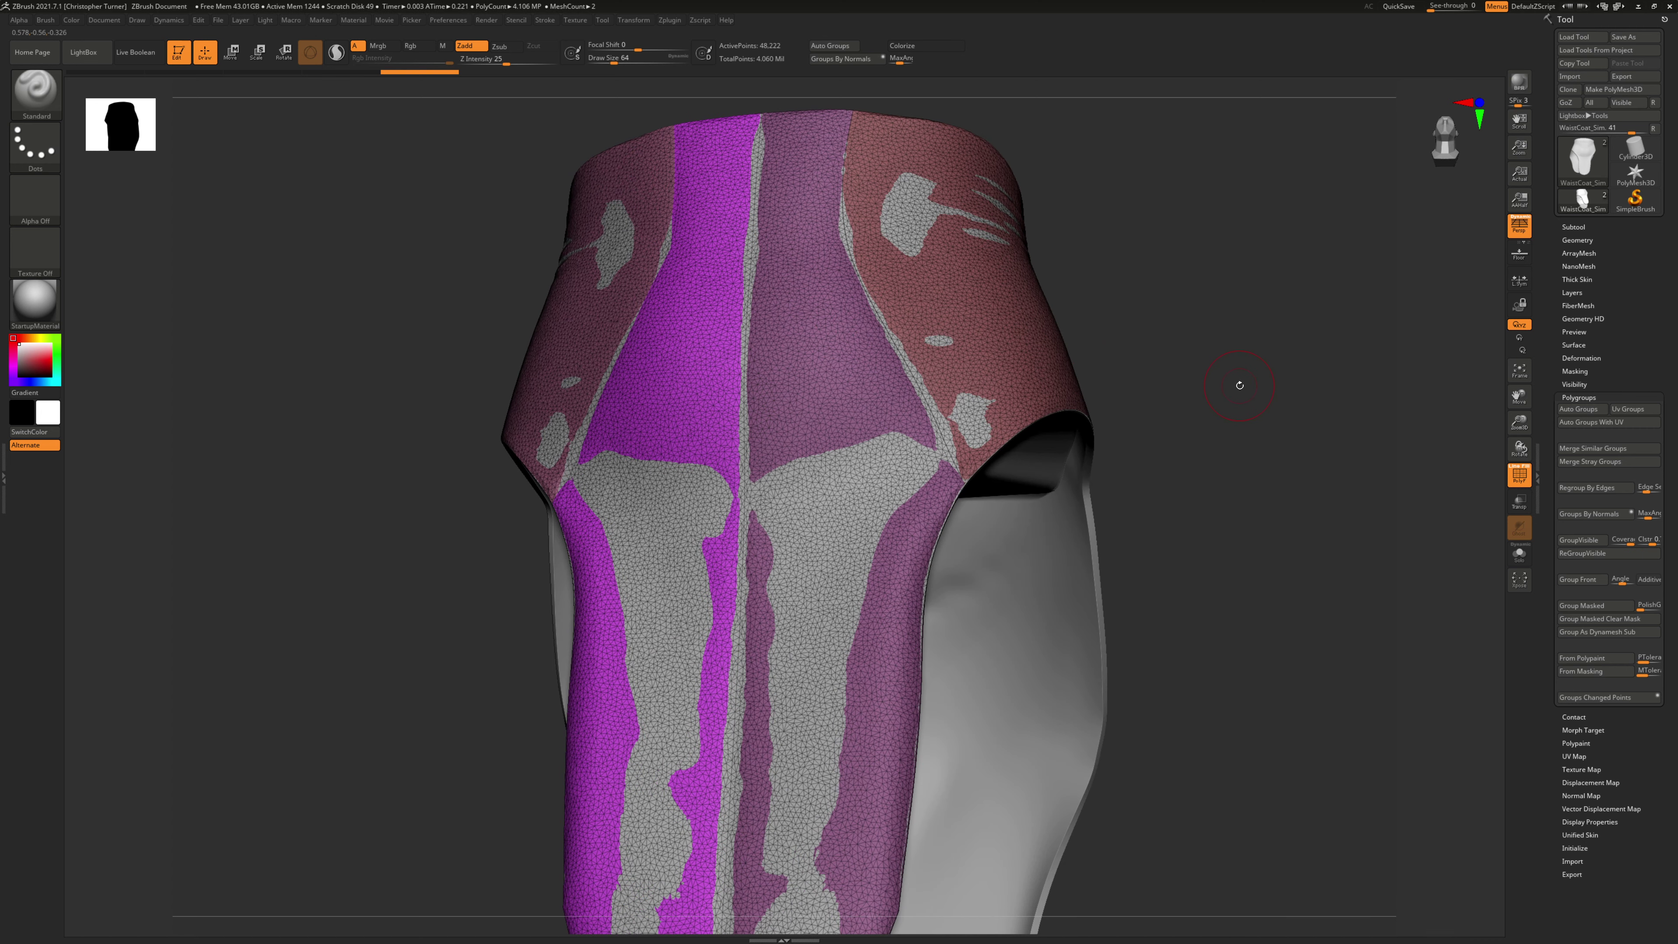
{"action": "left_click_drag", "start_coordinate": [1313, 441], "coordinate": [1247, 439]}
{"action": "left_click", "coordinate": [1391, 346], "text": "ctrl"}
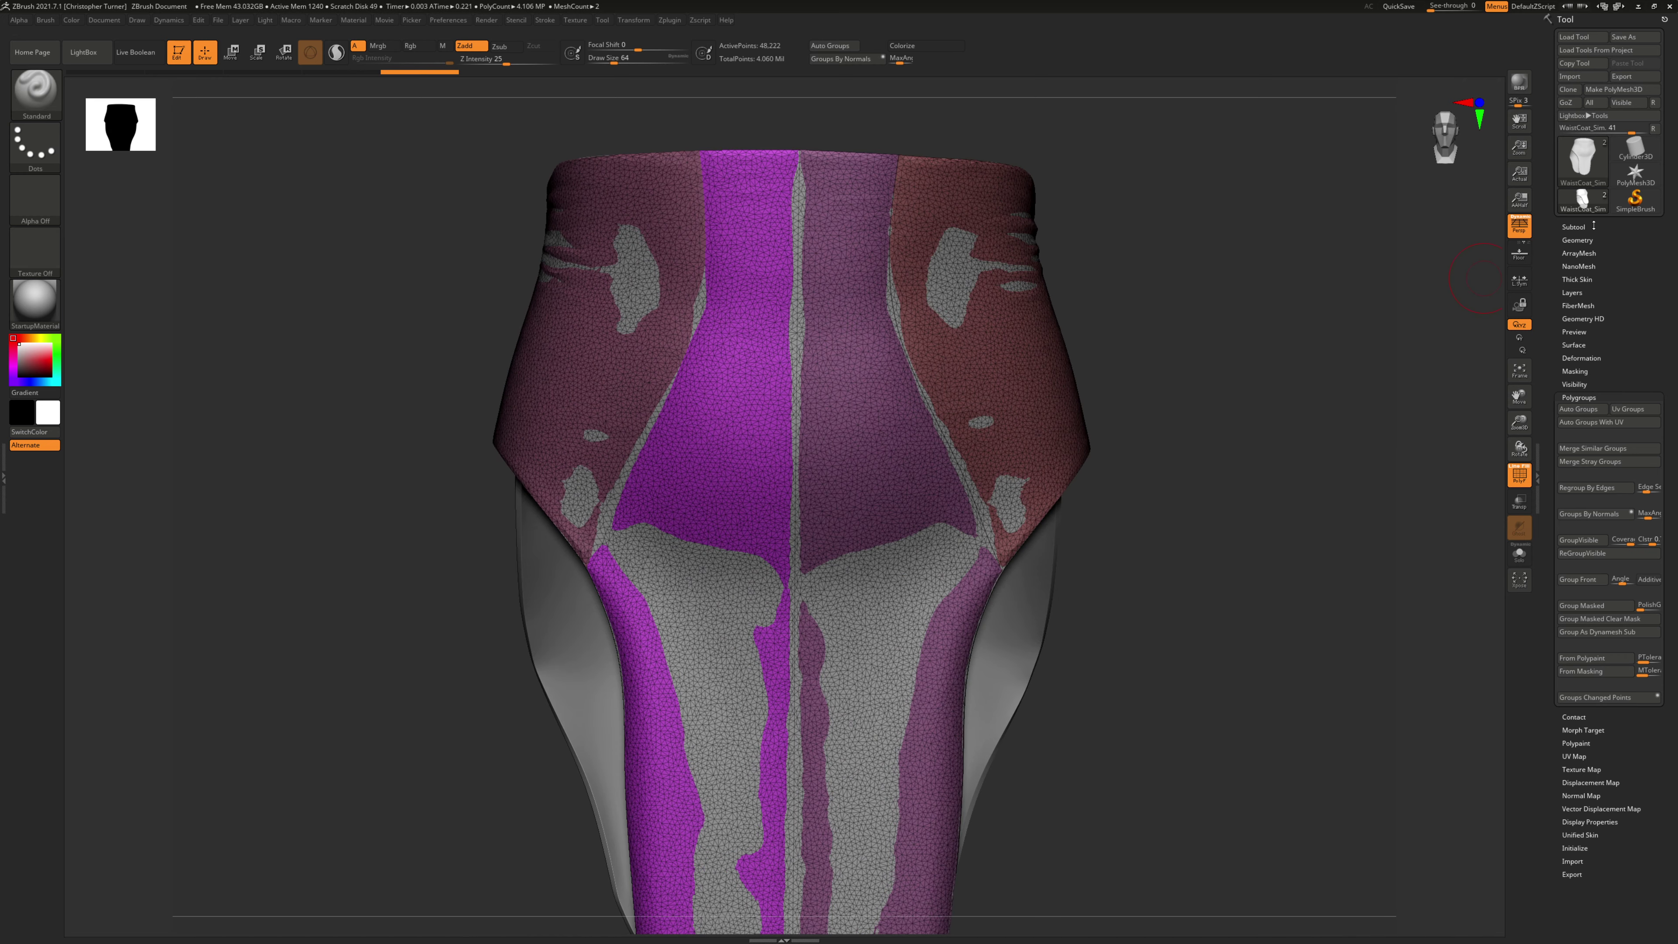
{"action": "left_click", "coordinate": [1573, 227]}
{"action": "left_click_drag", "start_coordinate": [1394, 337], "coordinate": [1262, 334]}
{"action": "left_click_drag", "start_coordinate": [1140, 310], "coordinate": [1278, 297]}
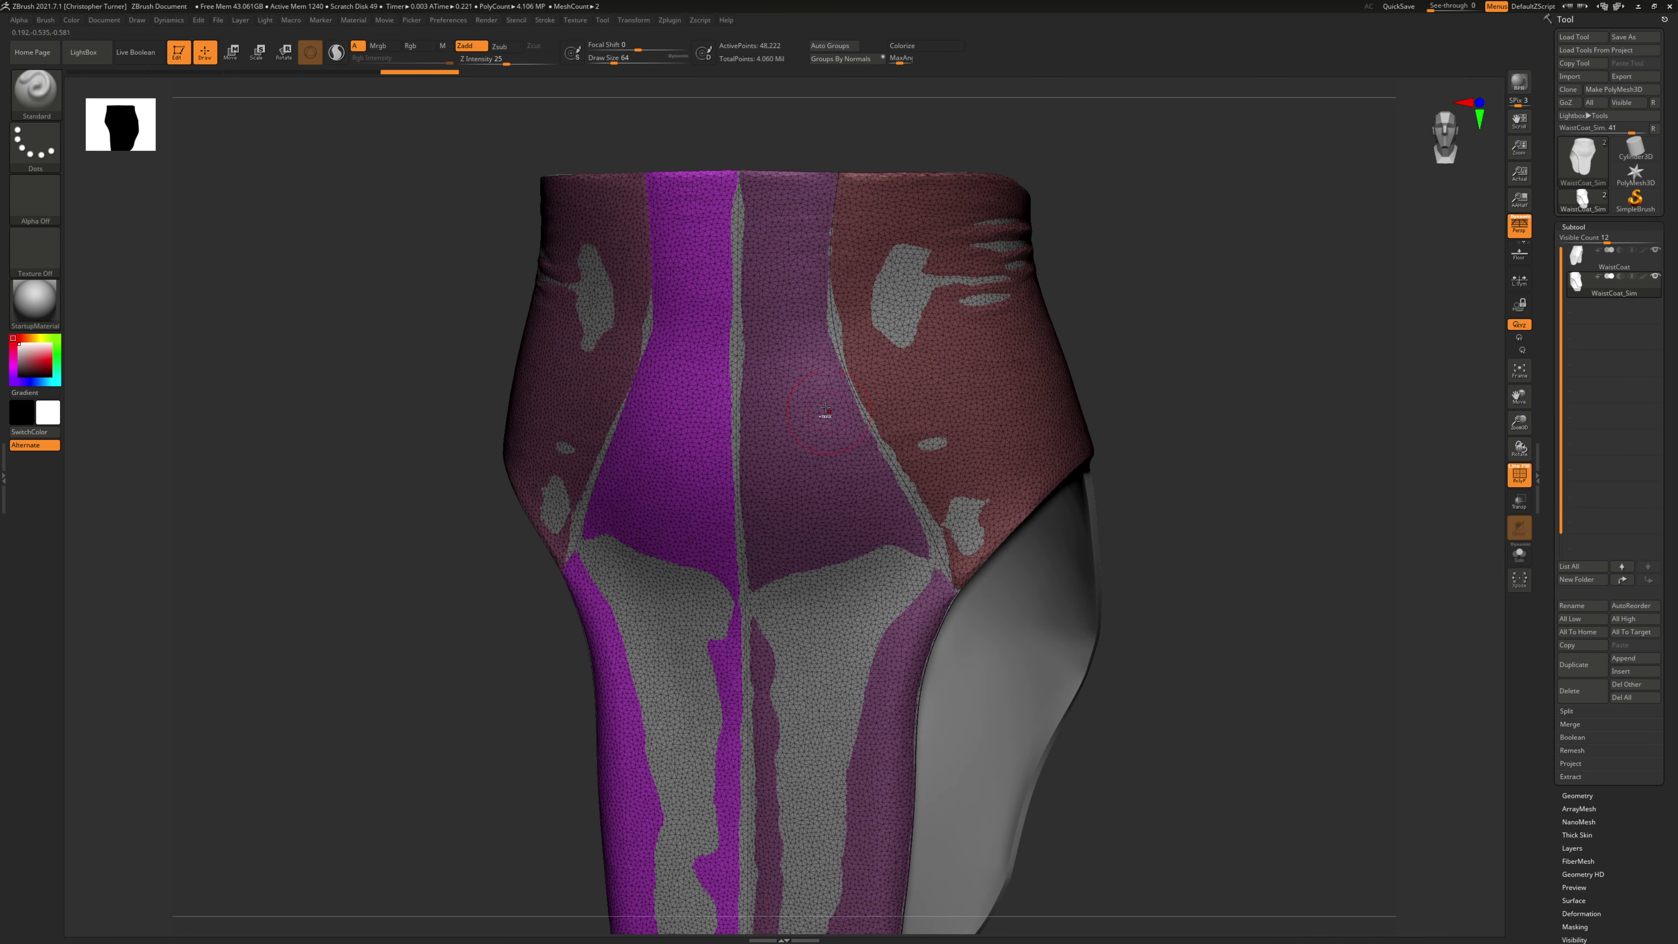
{"action": "left_click", "coordinate": [797, 368], "text": "ctrl+shift"}
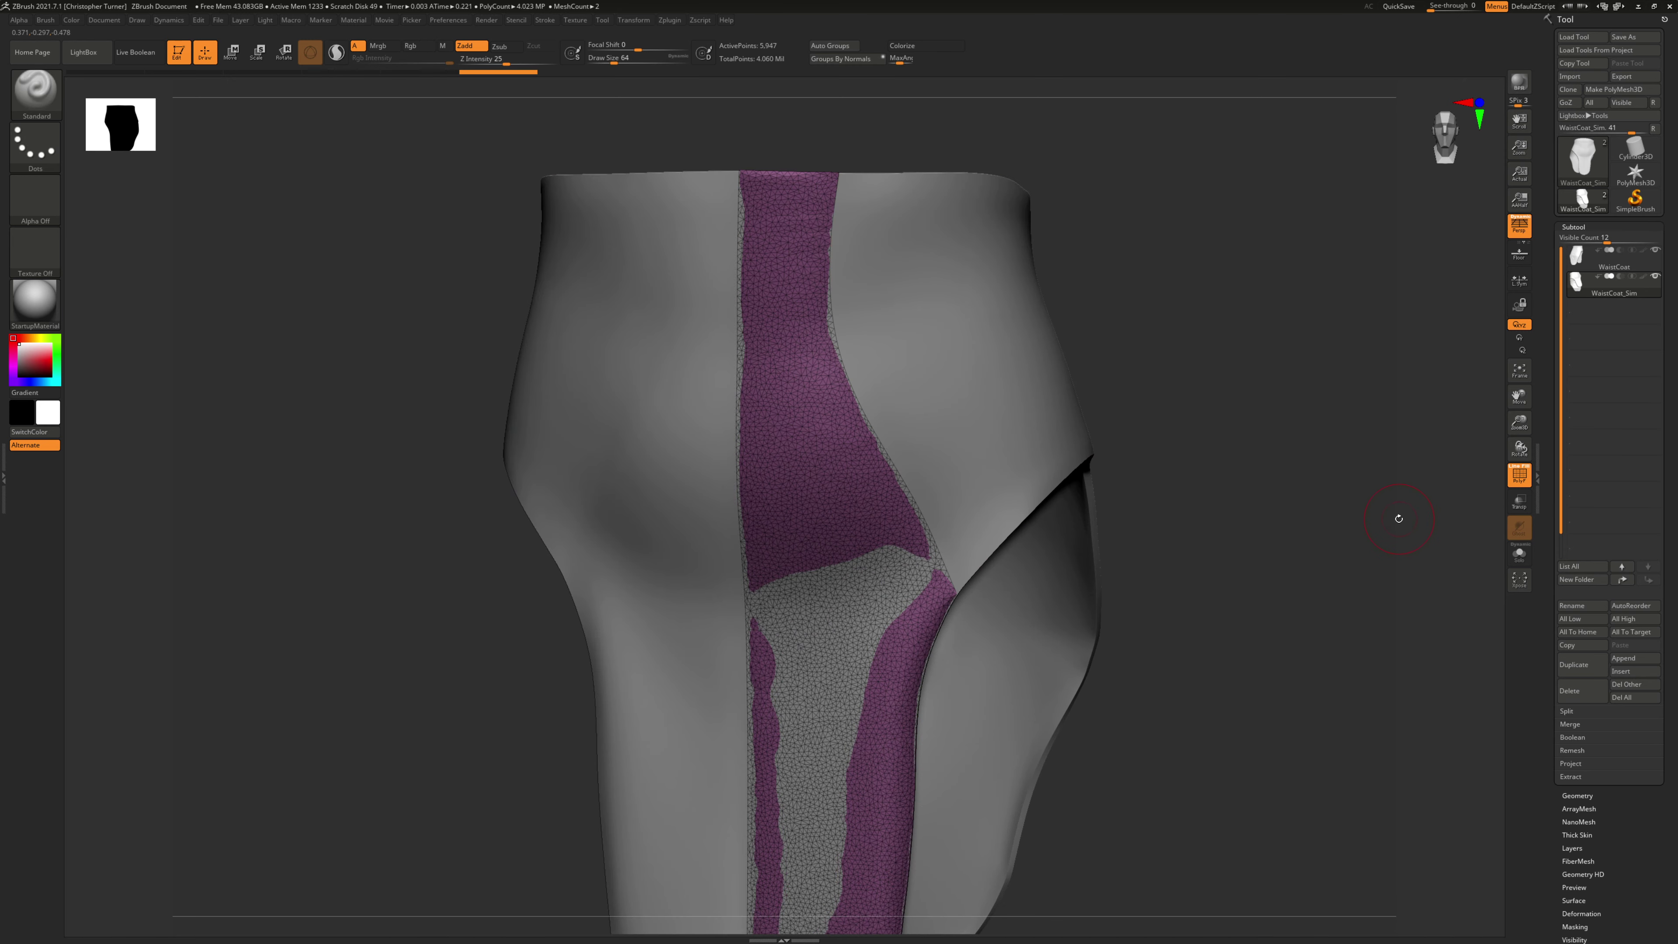
{"action": "left_click_drag", "start_coordinate": [1400, 520], "coordinate": [1209, 437], "text": "alt"}
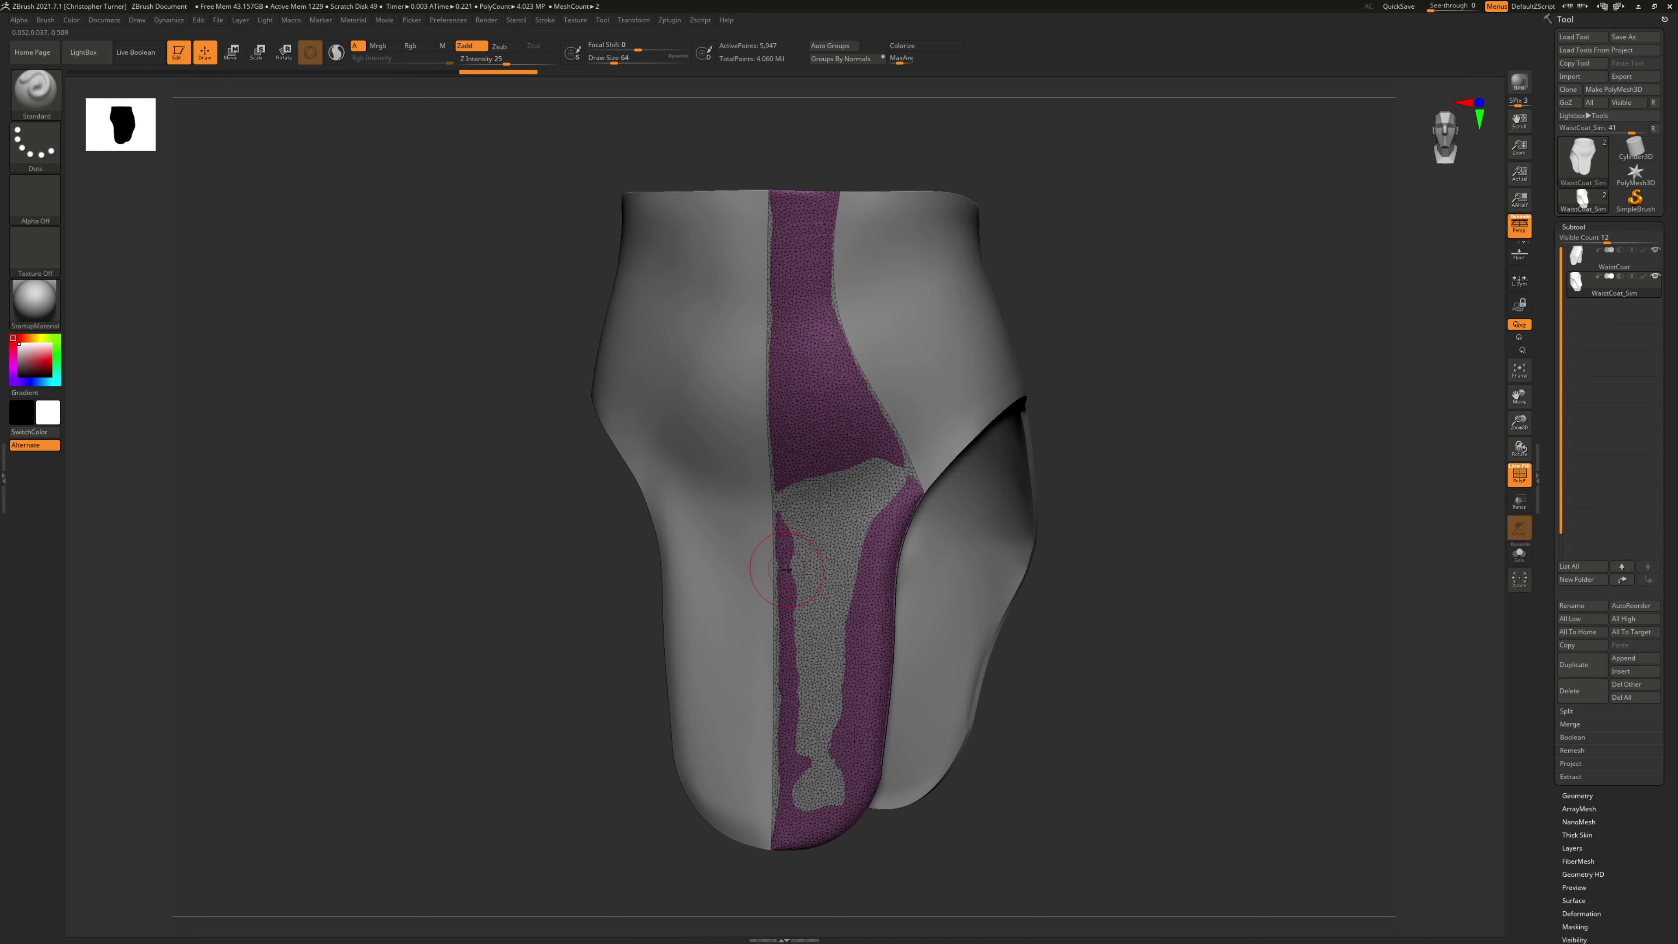
Step: Make the WaistCoat subtool active, switch the selection brush, and isolate the front panel matching the visible simulation panel
{"action": "left_click", "coordinate": [1565, 268]}
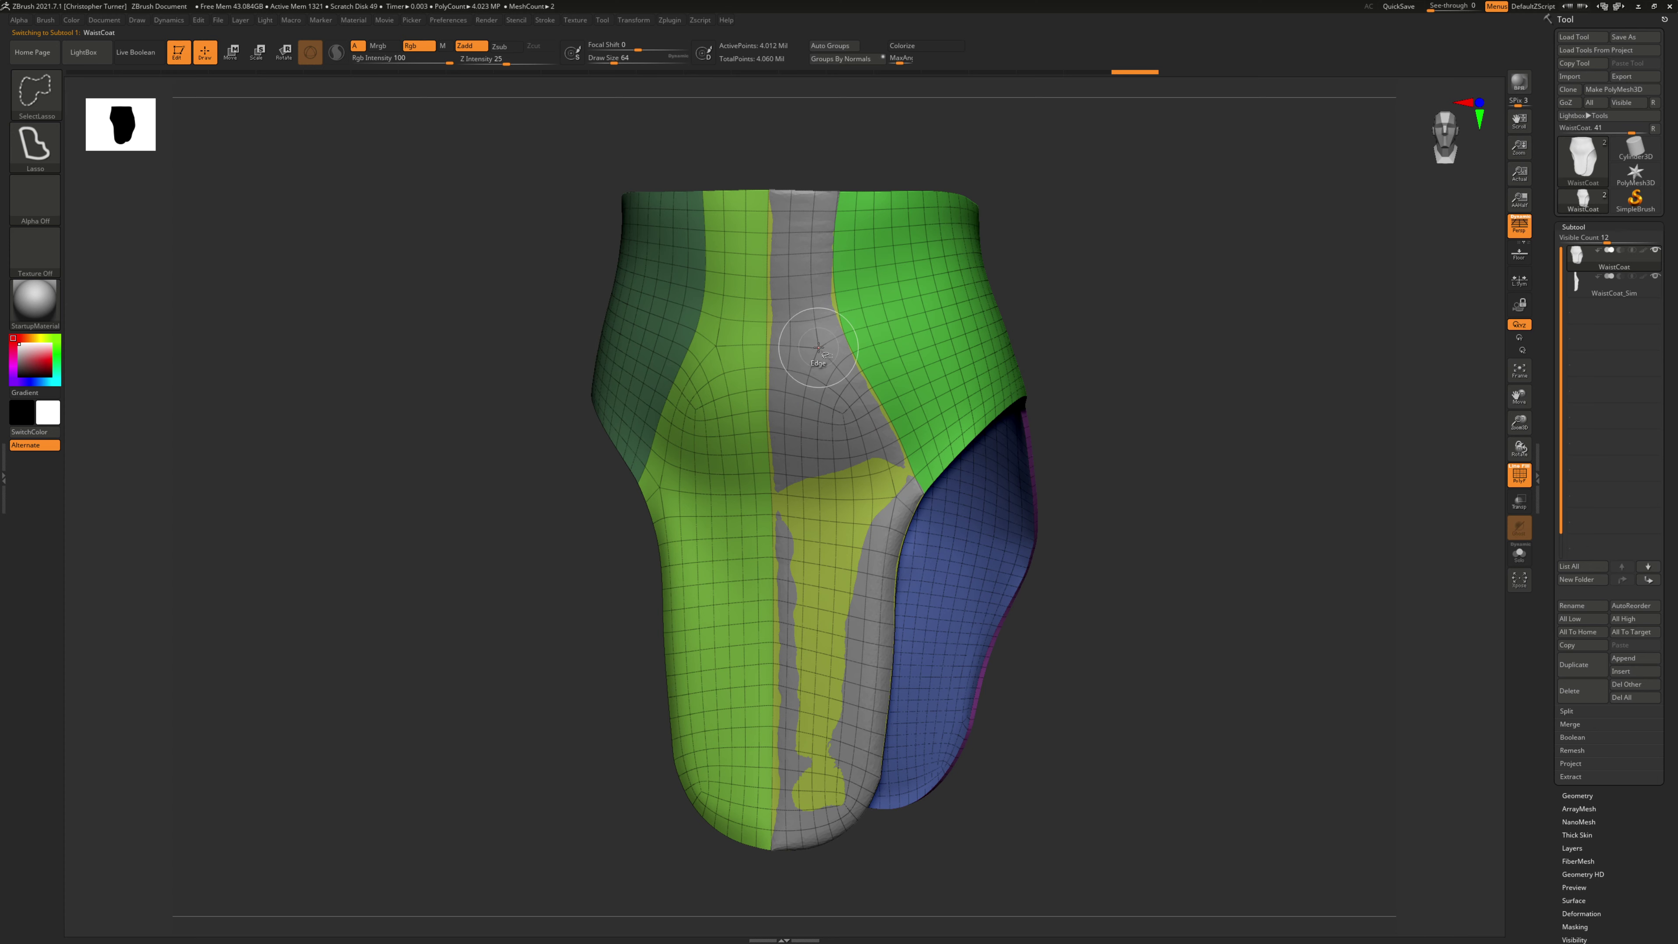
{"action": "left_click", "coordinate": [819, 347], "text": "ctrl+shift"}
{"action": "left_click", "coordinate": [46, 94], "text": "ctrl+shift"}
{"action": "left_click", "coordinate": [525, 150], "text": "ctrl+shift"}
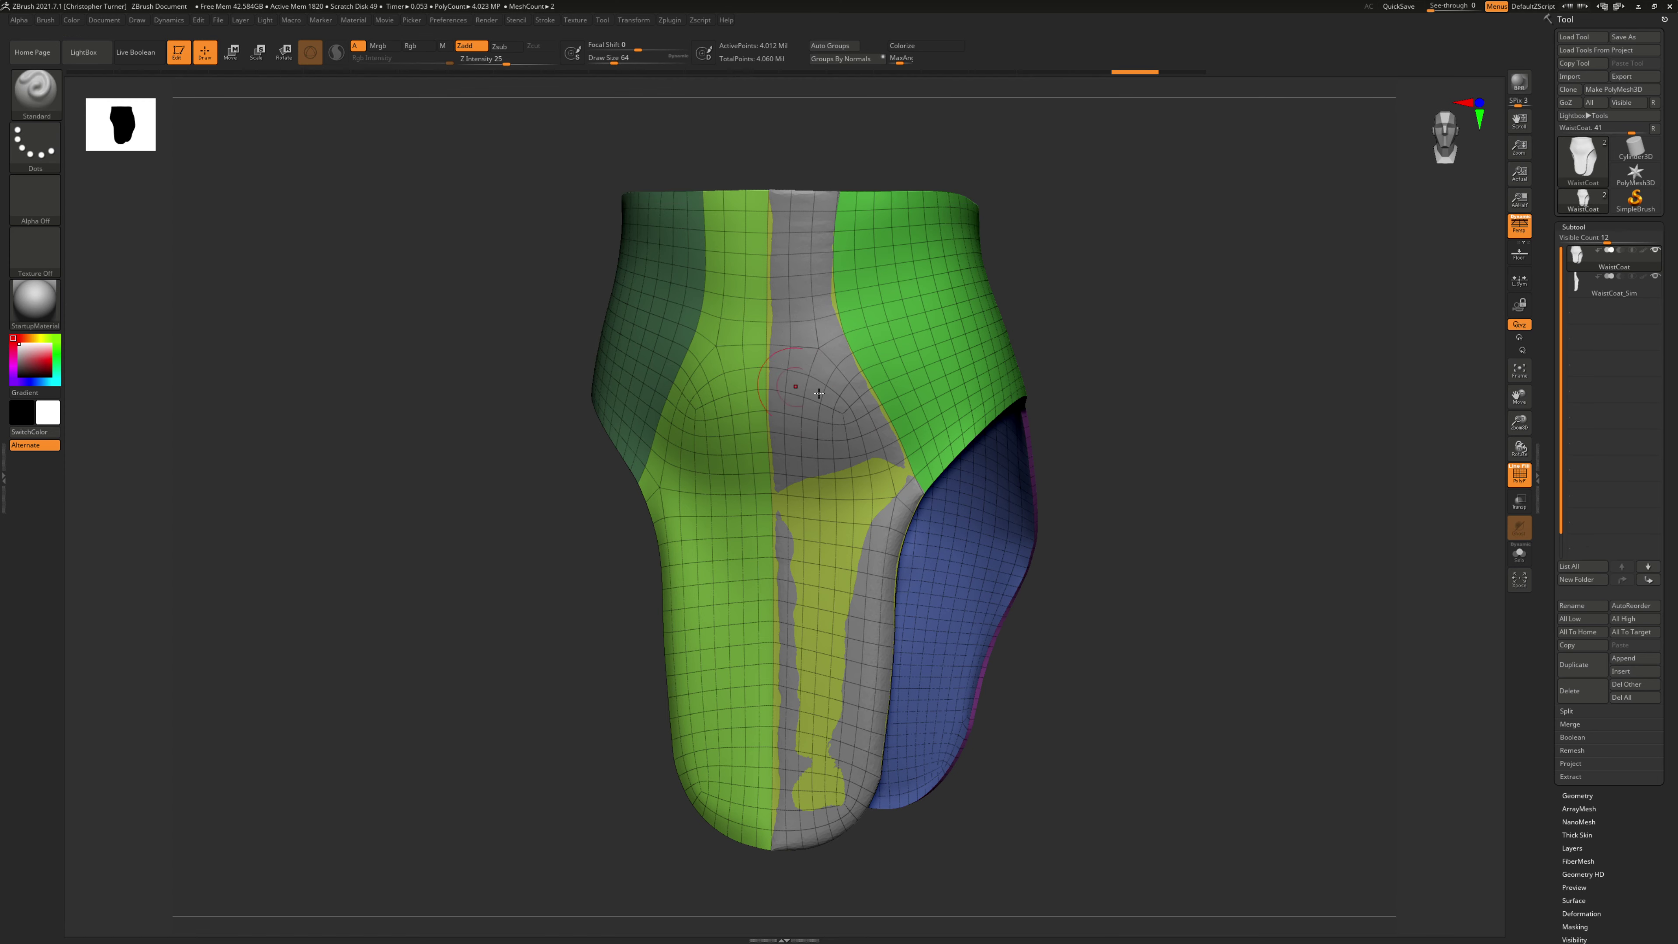
{"action": "left_click", "coordinate": [818, 376], "text": "ctrl+shift"}
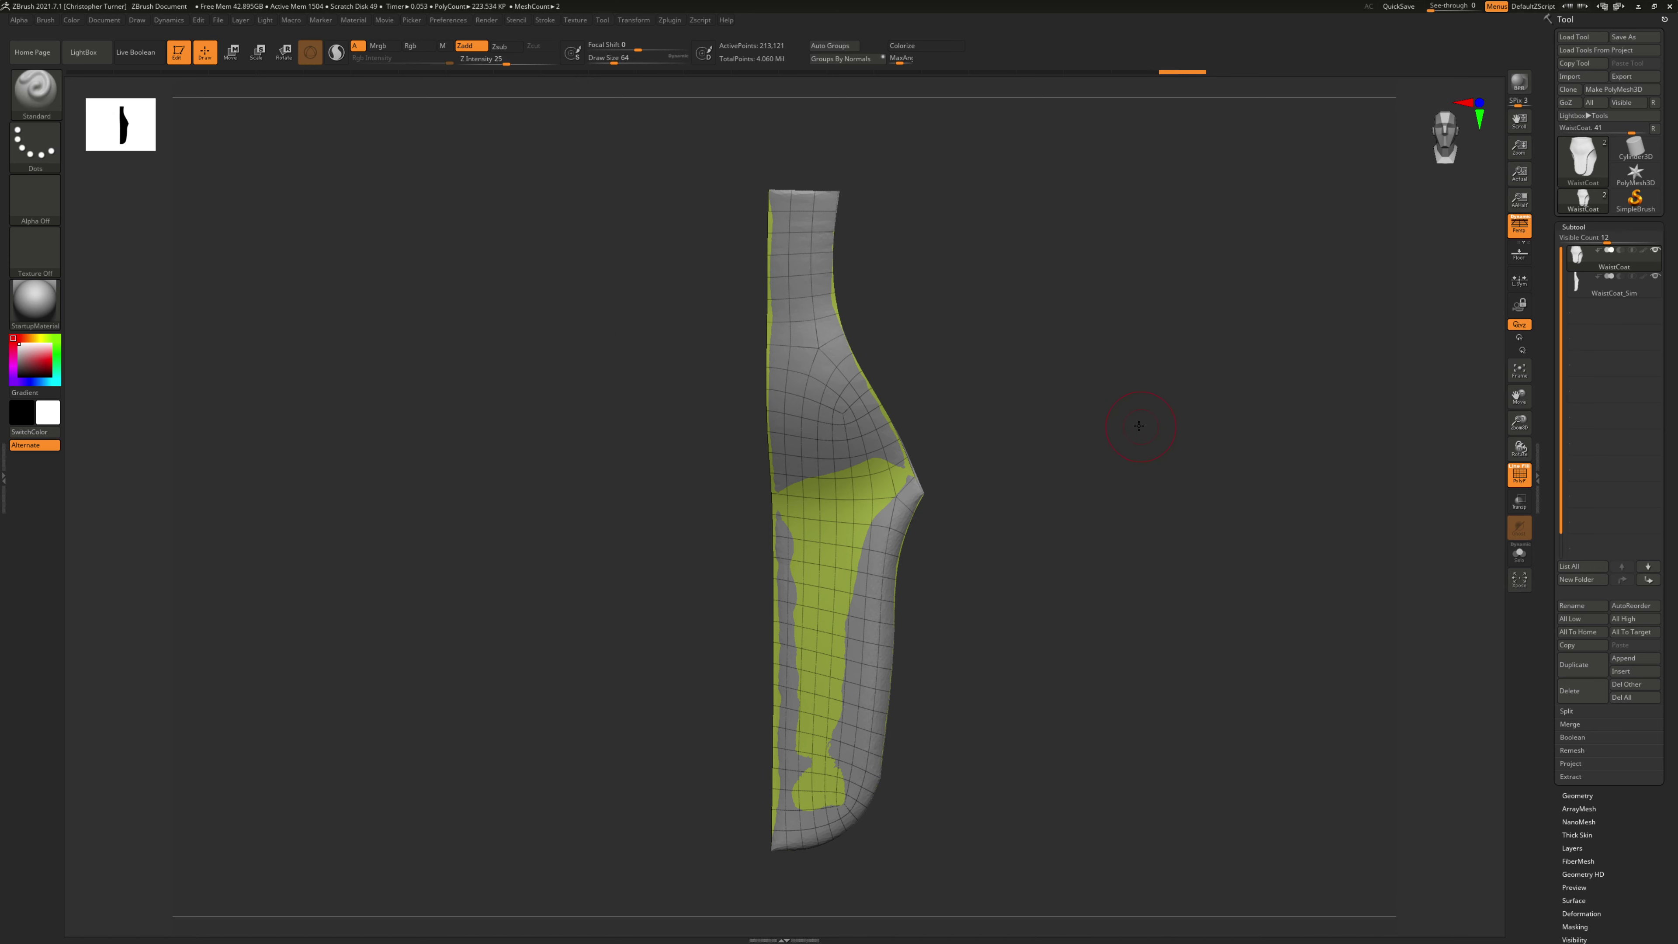
Step: Open the subtool's Project settings and use ProjectAll to transfer the simulation detail onto the isolated front panel of WaistCoat
{"action": "left_click_drag", "start_coordinate": [1139, 425], "coordinate": [1123, 428]}
{"action": "key", "text": "XF86AudioLowerVolume"}
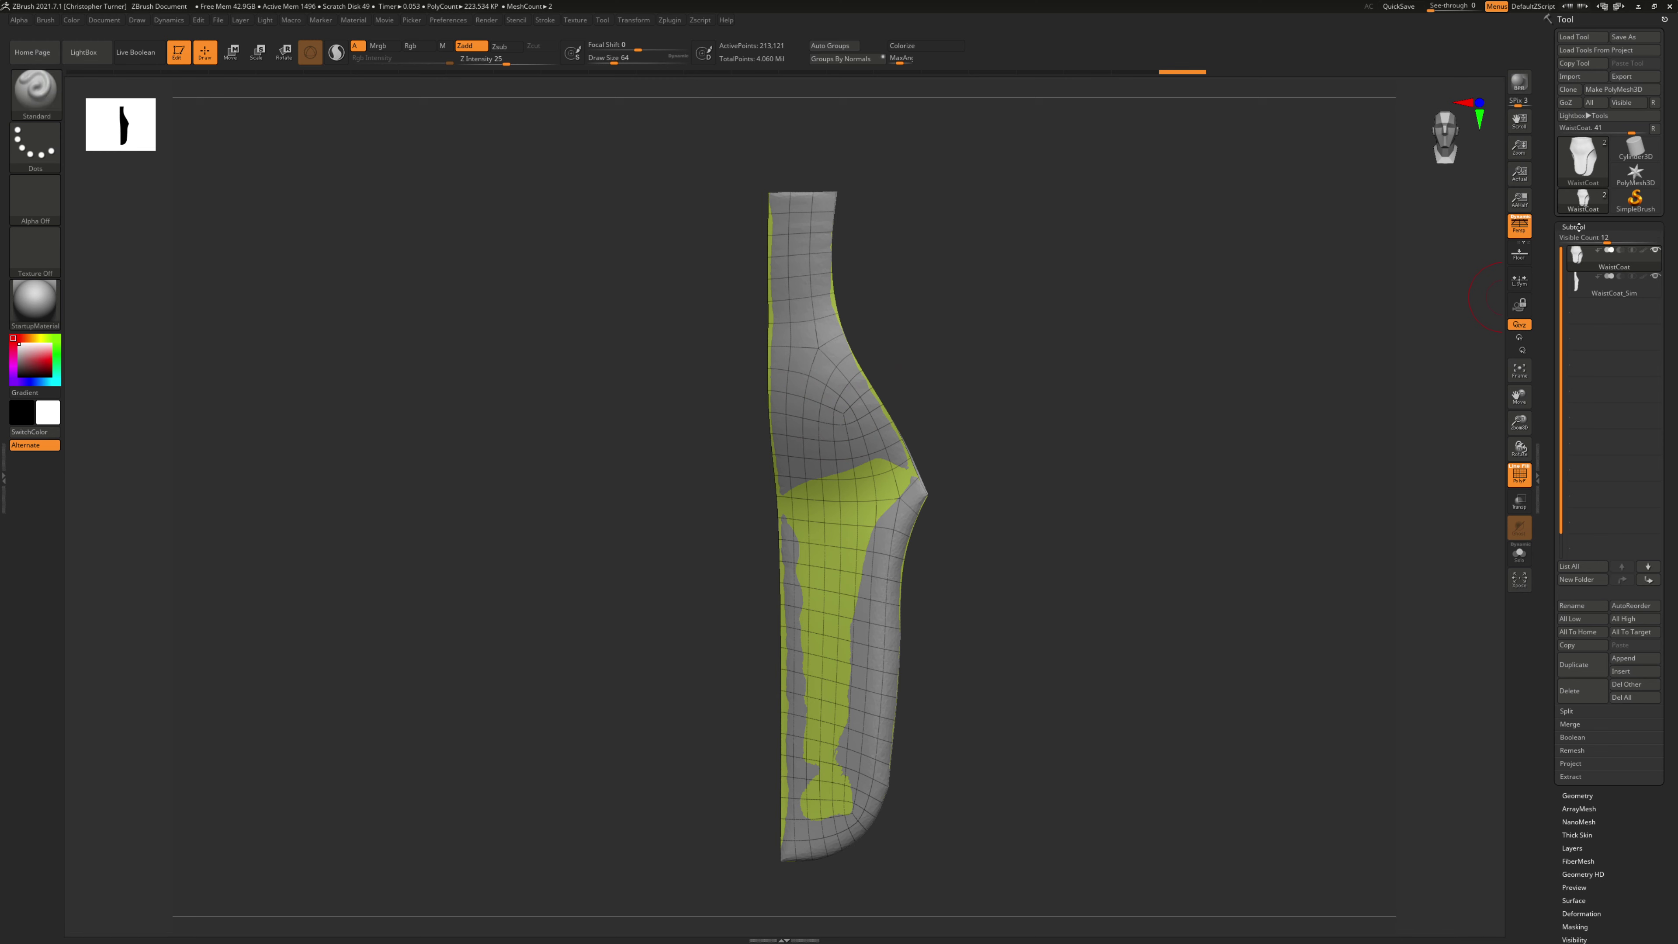
{"action": "scroll", "coordinate": [1577, 226], "scroll_direction": "down", "scroll_amount": 3}
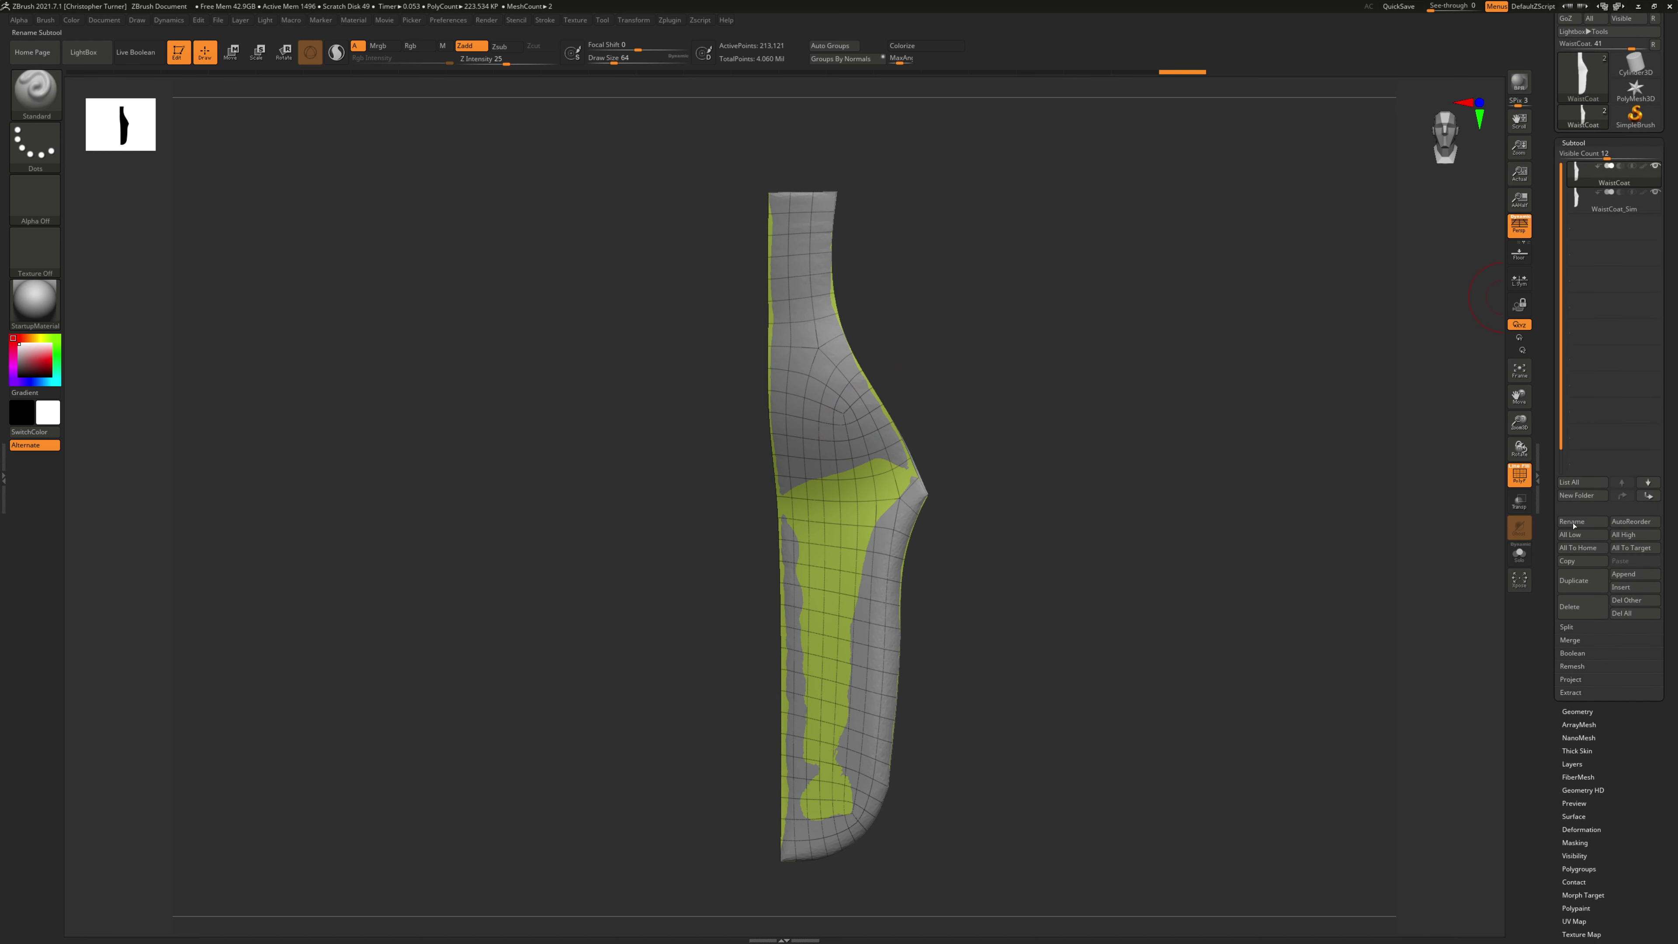
{"action": "left_click", "coordinate": [1567, 679]}
{"action": "left_click", "coordinate": [1576, 691]}
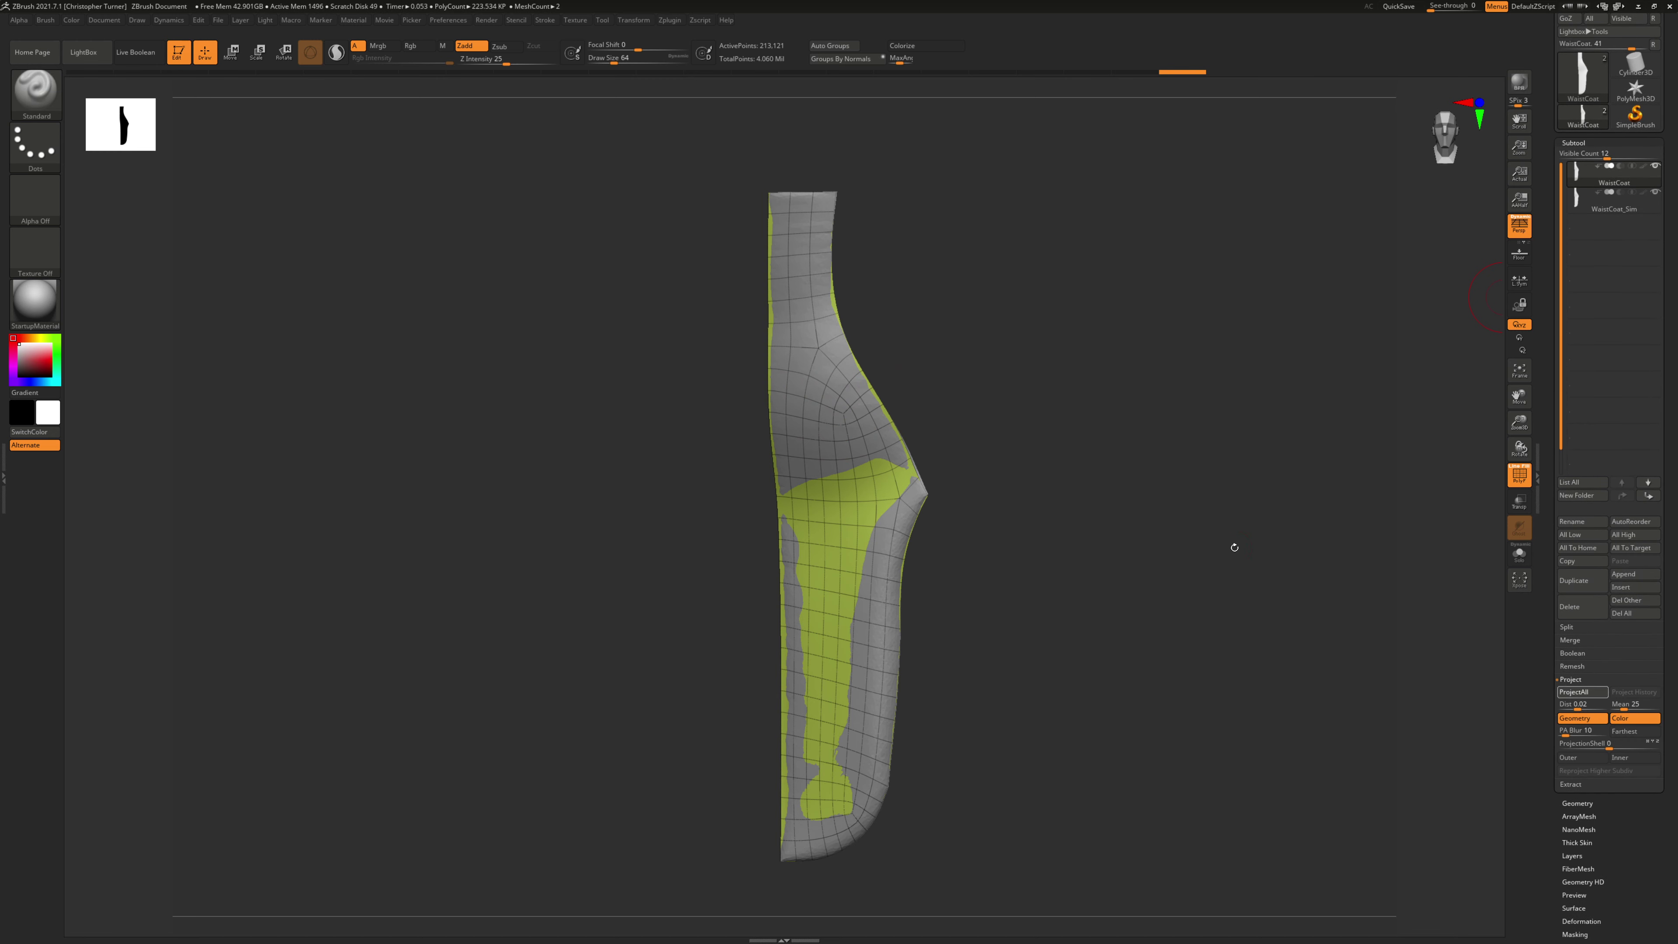
{"action": "left_click_drag", "start_coordinate": [1179, 541], "coordinate": [1171, 526]}
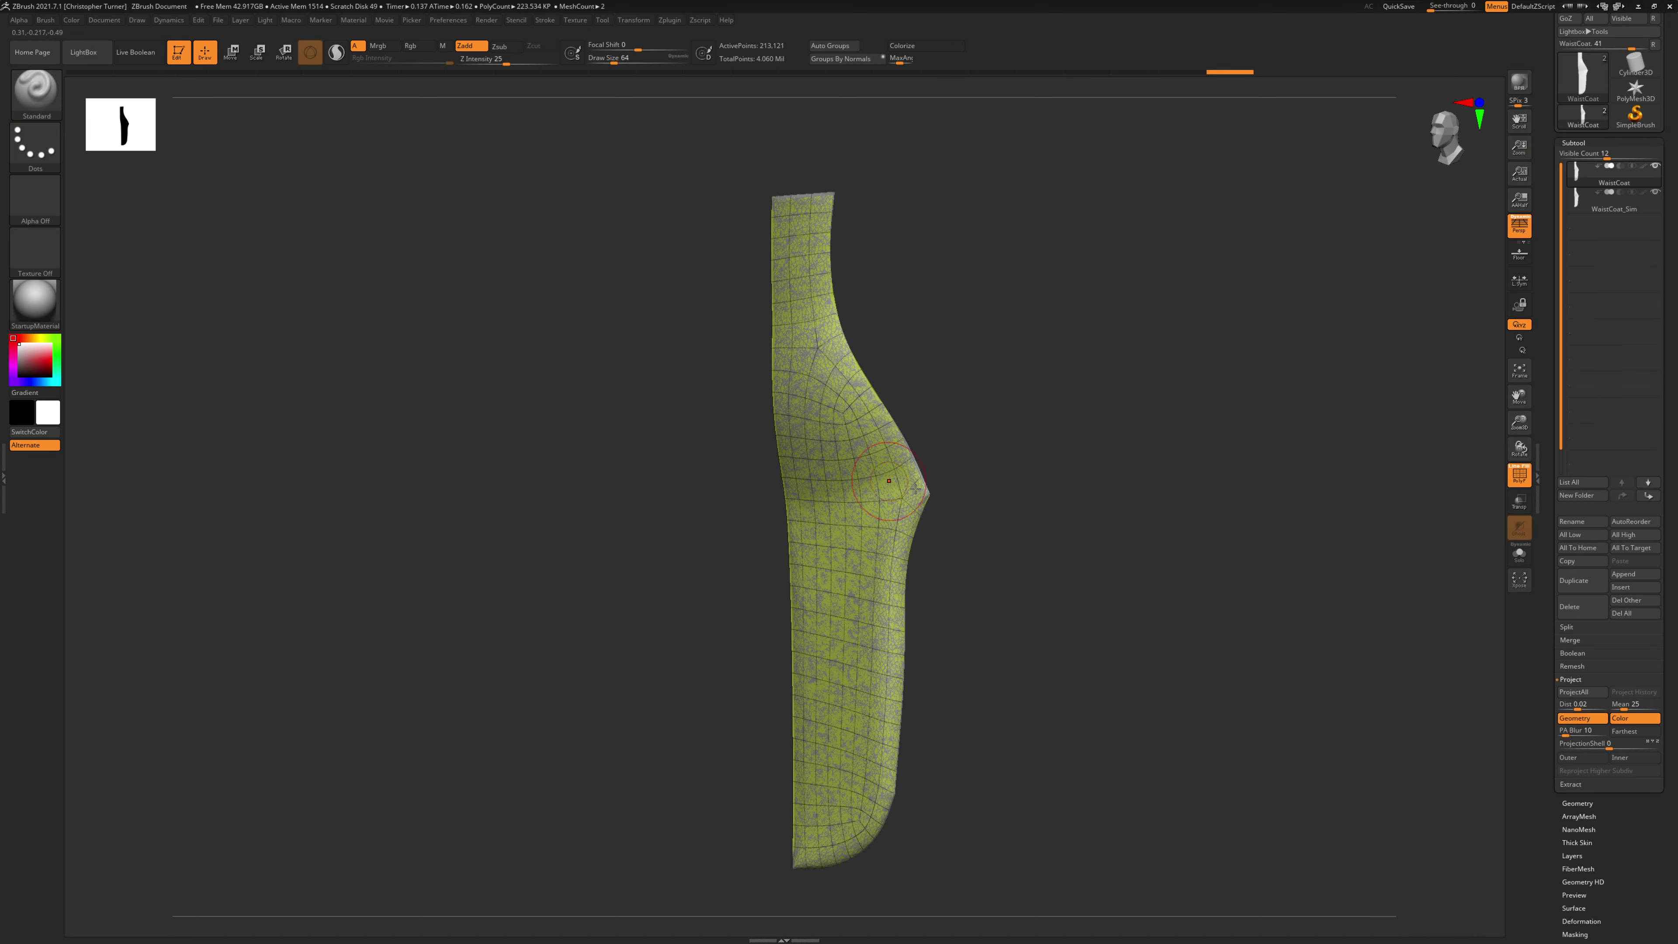
Step: Isolate the bright green side panel on WaistCoat and its counterpart on WaistCoat_Sim, and project the simulation detail onto WaistCoat
{"action": "left_click", "coordinate": [1166, 466], "text": "ctrl+shift"}
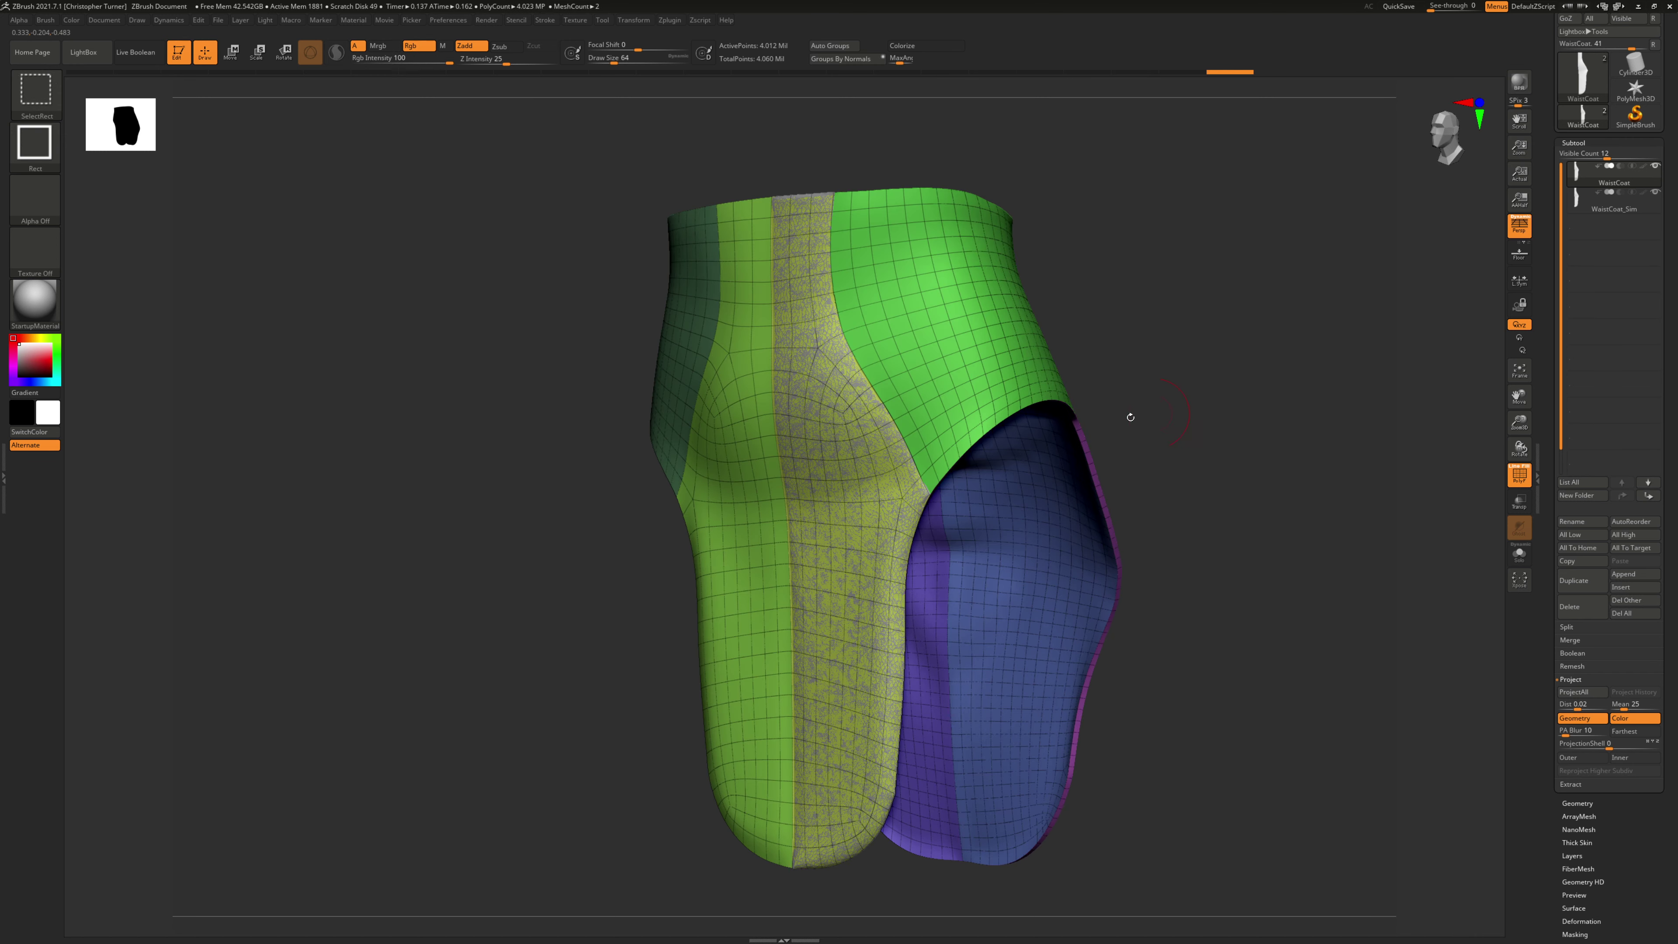
{"action": "left_click", "coordinate": [952, 344], "text": "ctrl+shift"}
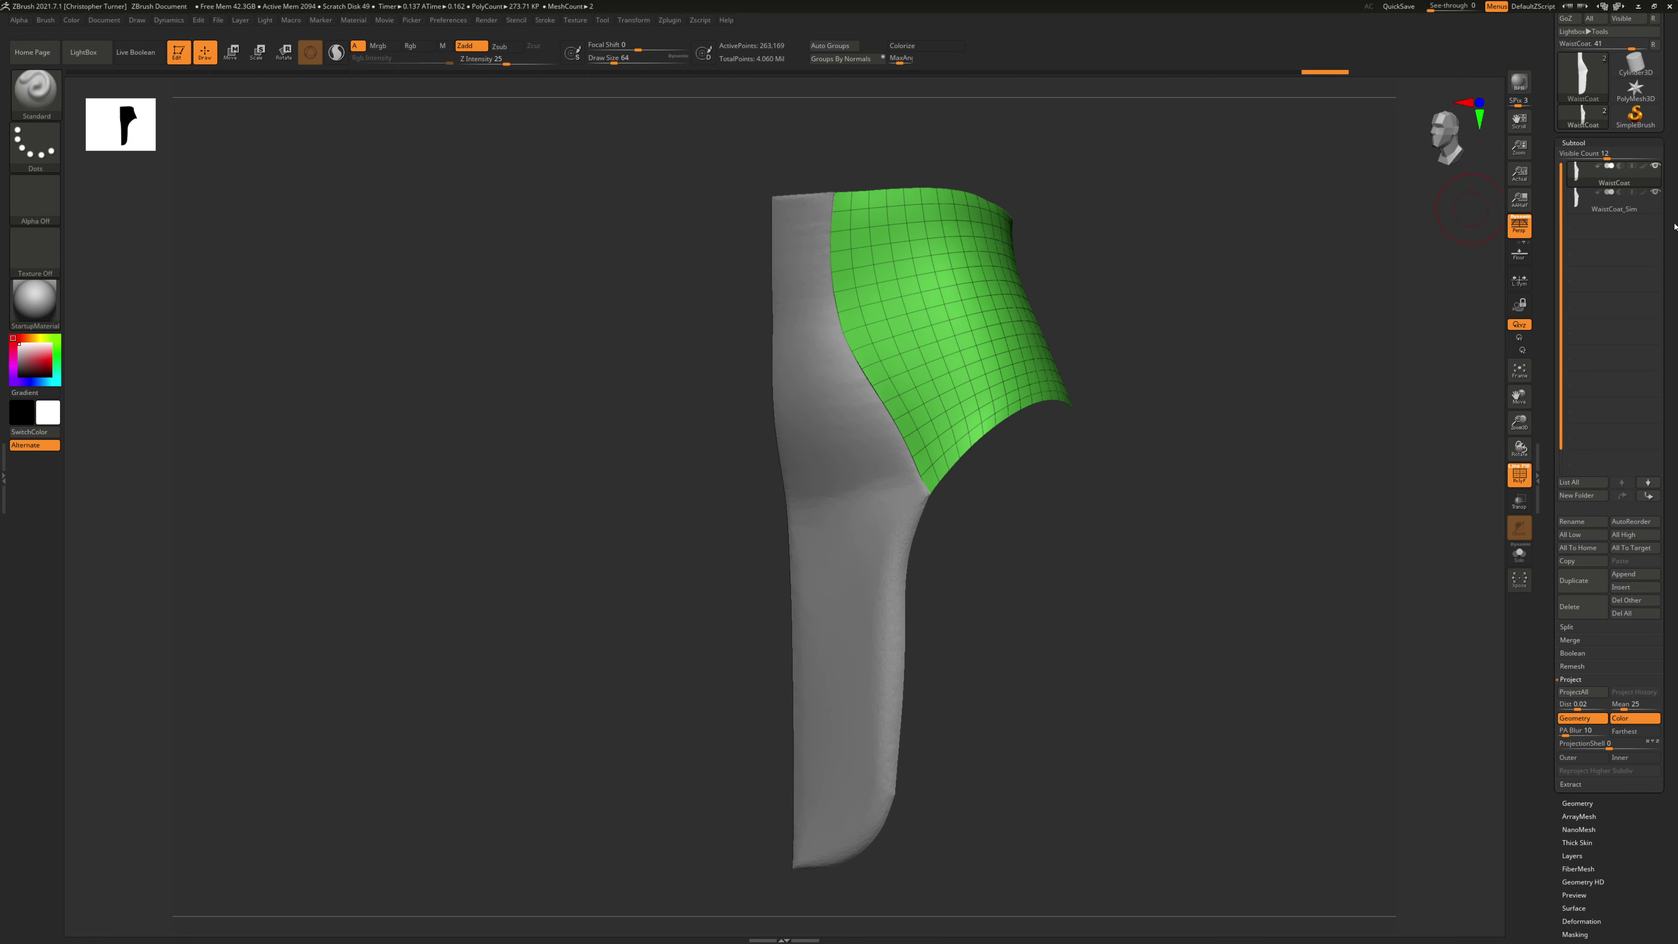
{"action": "left_click", "coordinate": [1581, 200]}
{"action": "left_click", "coordinate": [1266, 451], "text": "ctrl+shift"}
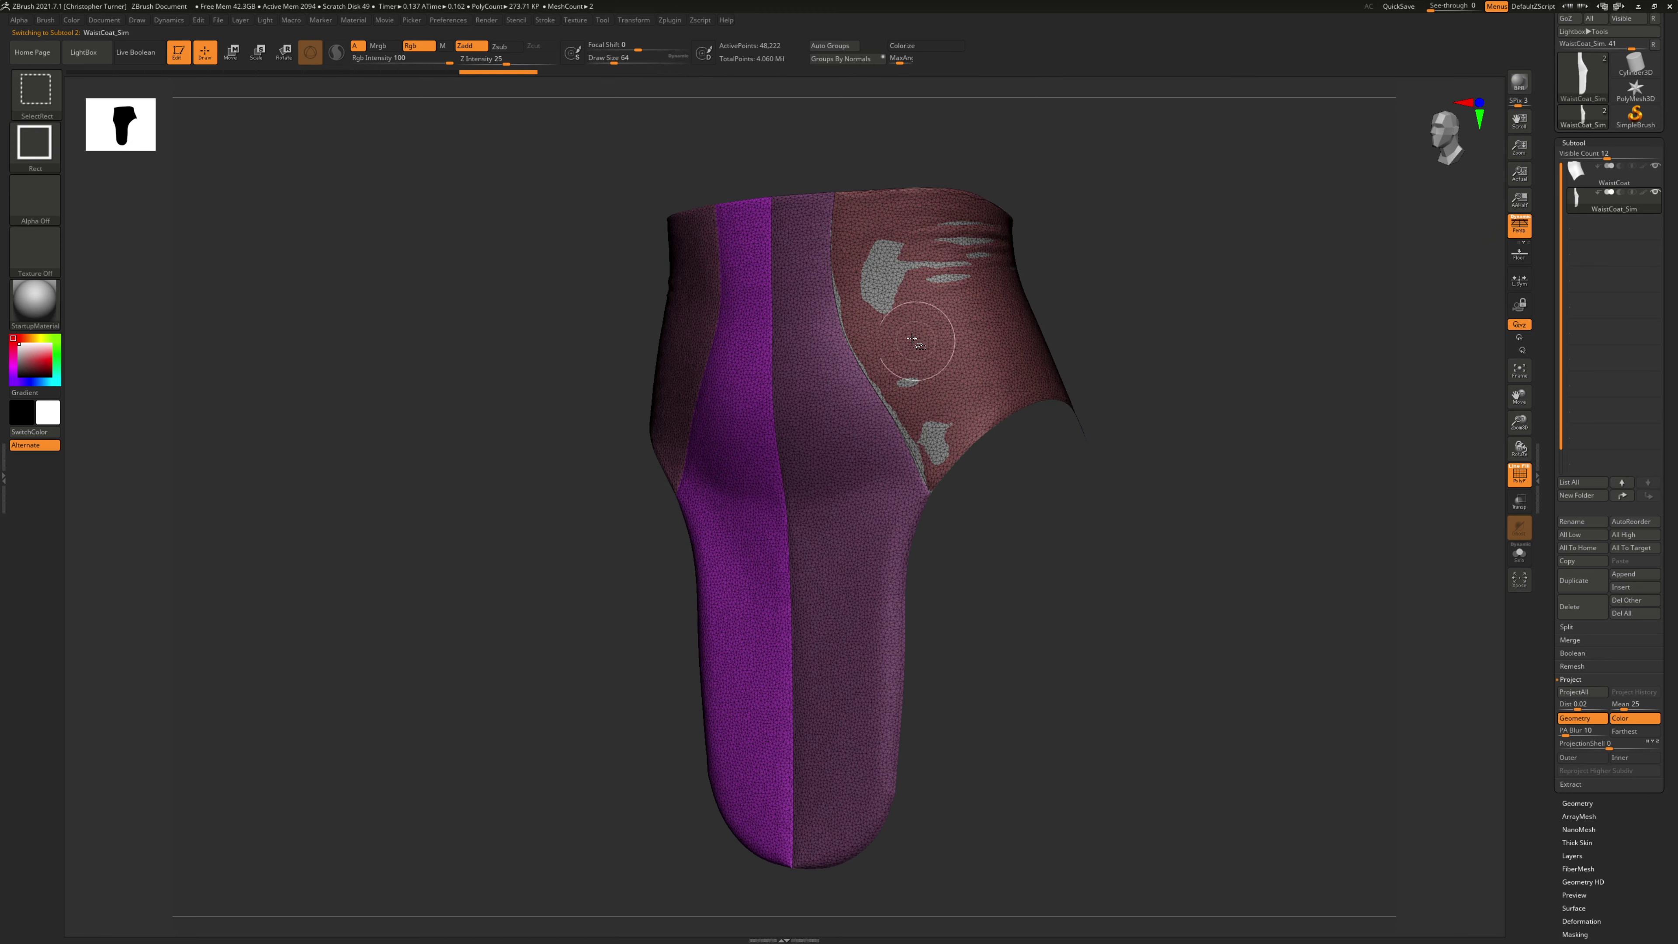
{"action": "left_click", "coordinate": [911, 337], "text": "ctrl+shift"}
{"action": "left_click", "coordinate": [1010, 259], "text": "alt"}
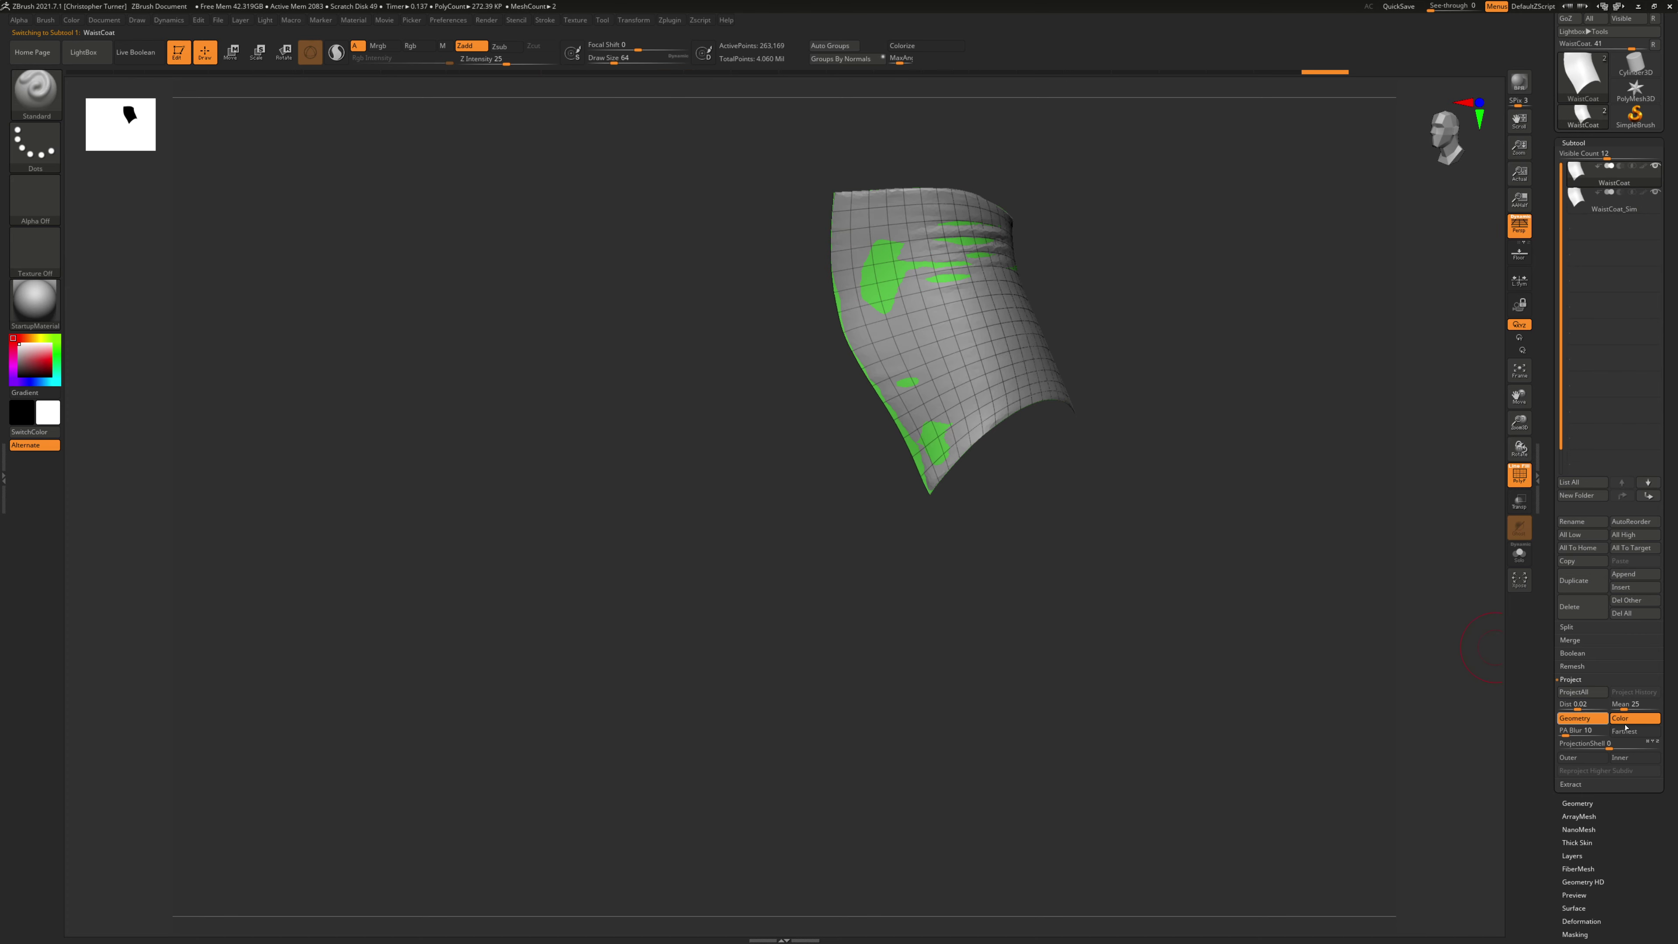
Step: Isolate the orange back panel on WaistCoat and its counterpart on WaistCoat_Sim, and project the simulation detail onto WaistCoat
{"action": "left_click_drag", "start_coordinate": [1263, 547], "coordinate": [1049, 551]}
{"action": "left_click", "coordinate": [1161, 474], "text": "ctrl+shift"}
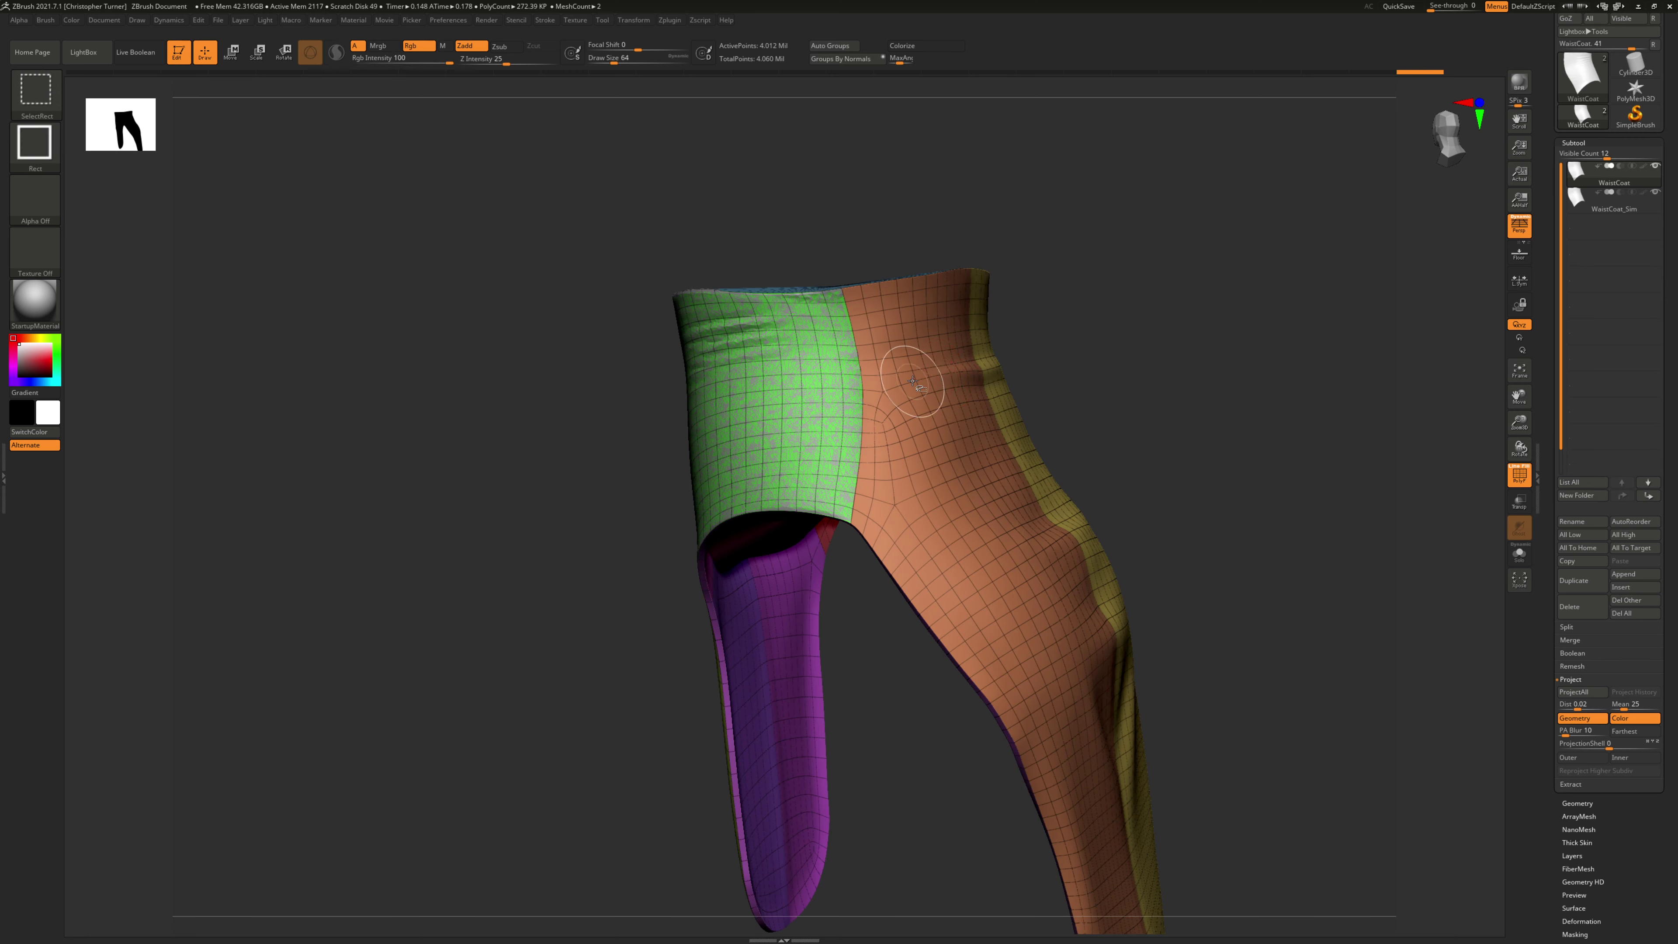
{"action": "left_click", "coordinate": [912, 381], "text": "ctrl+shift"}
{"action": "left_click", "coordinate": [1576, 202]}
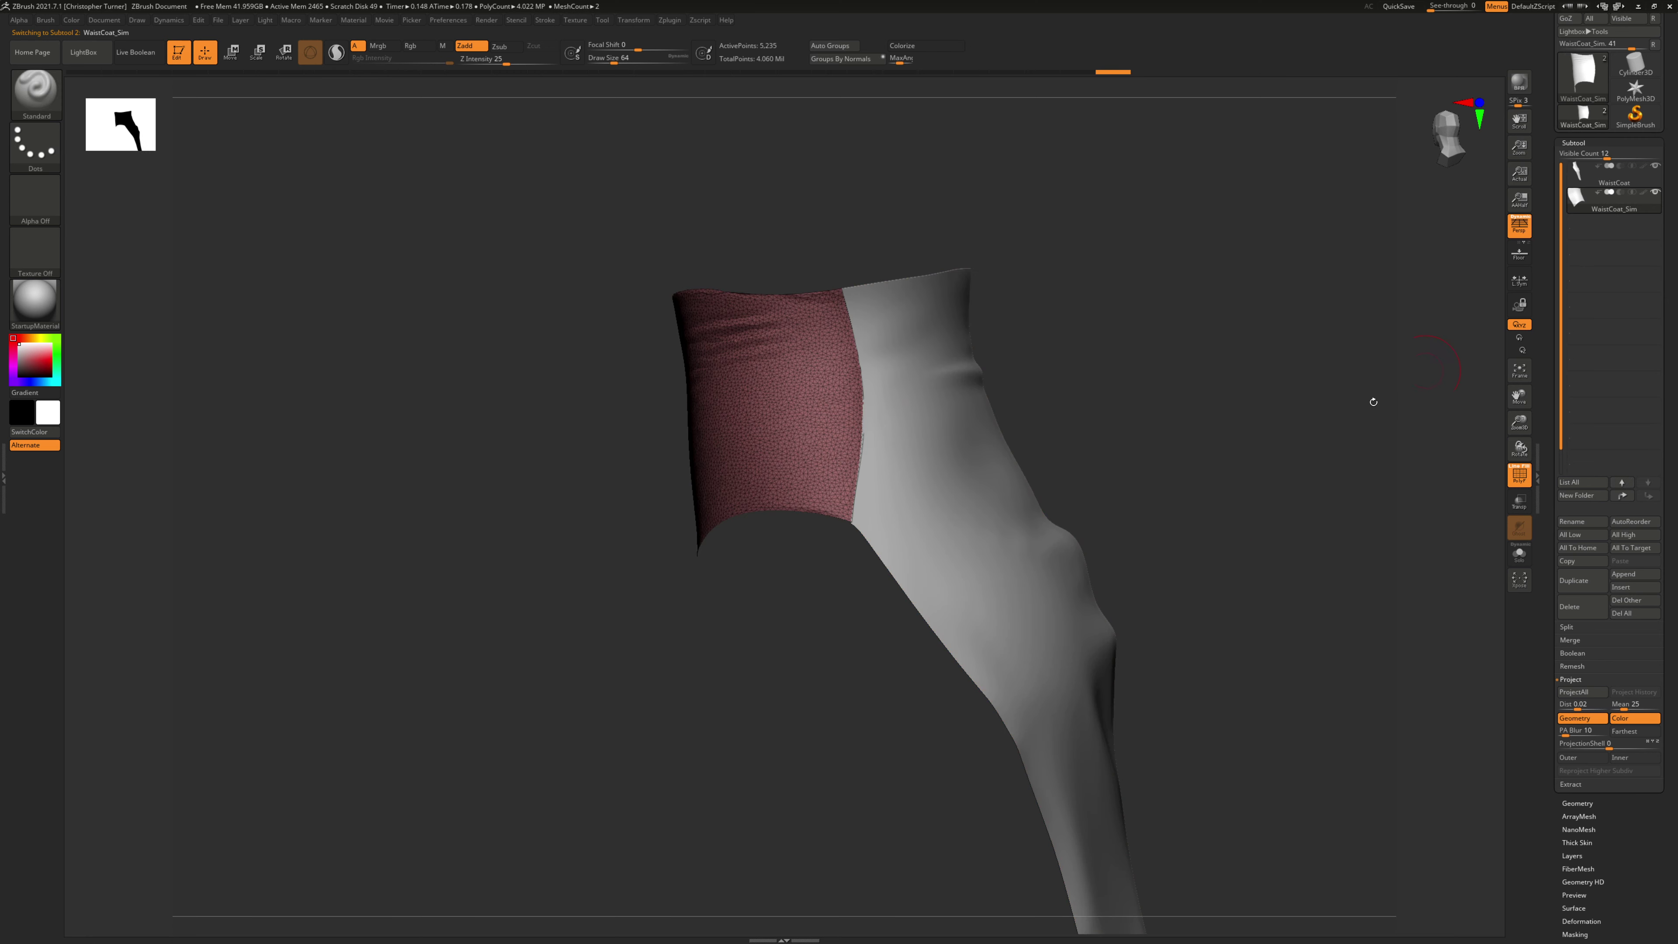
{"action": "left_click", "coordinate": [1254, 339], "text": "ctrl+shift"}
{"action": "left_click", "coordinate": [917, 420], "text": "ctrl+shift"}
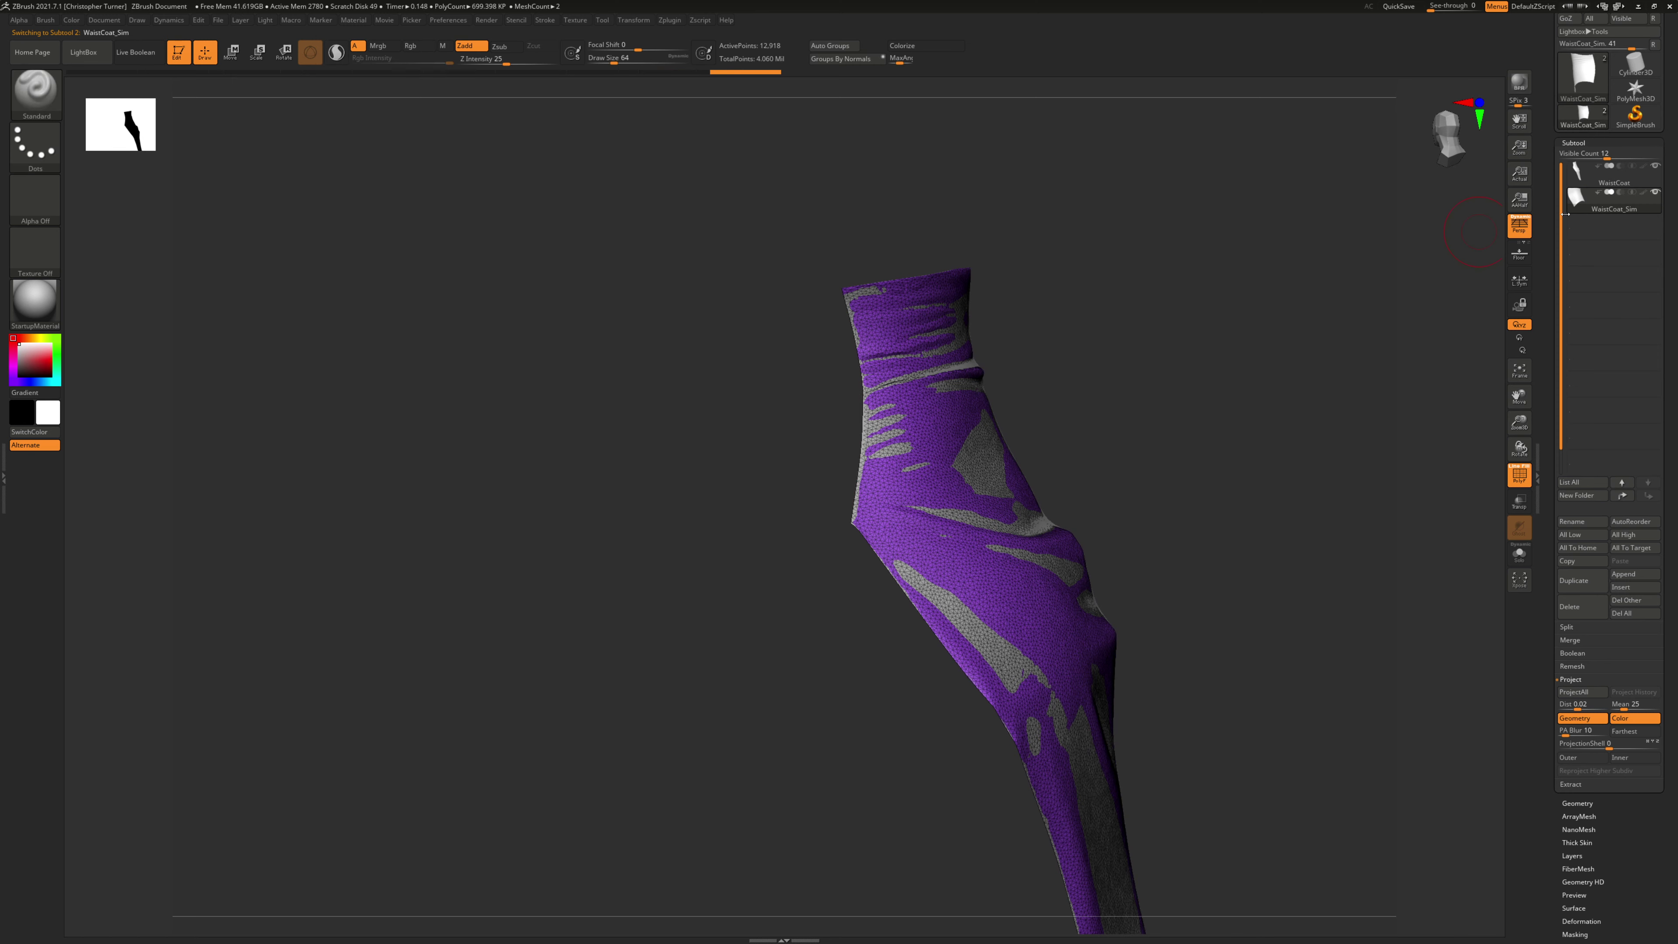
{"action": "left_click", "coordinate": [1586, 176]}
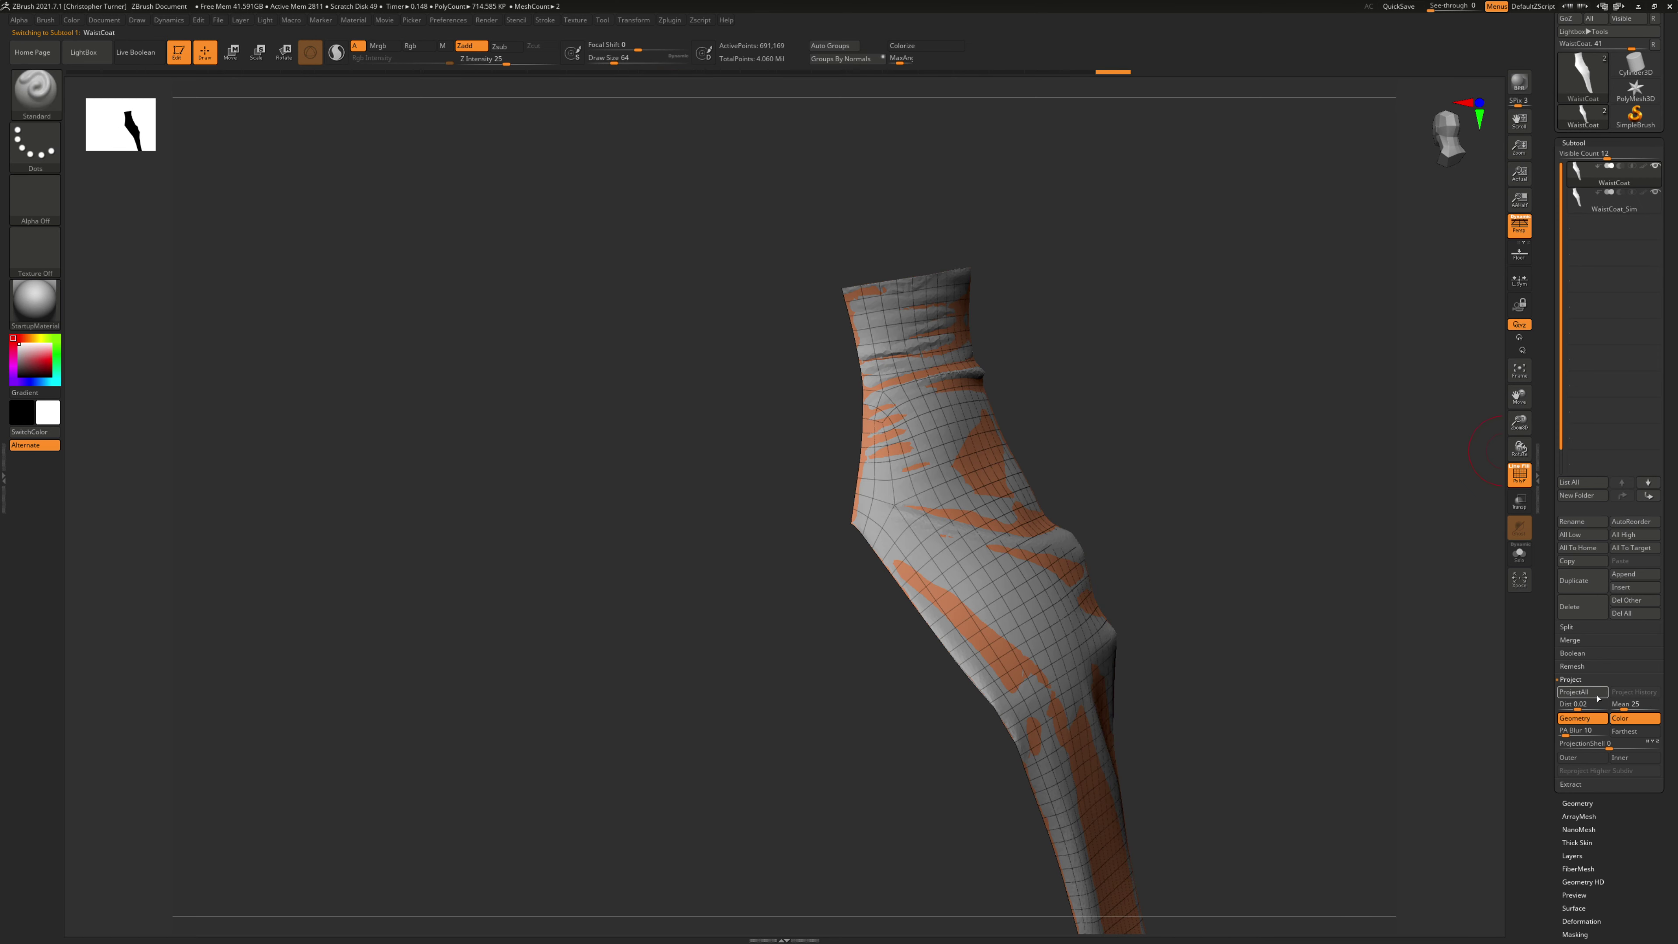
Step: Isolate the yellow panel across the back seam on WaistCoat and its WaistCoat_Sim counterpart, and project the simulation detail onto WaistCoat
{"action": "left_click", "coordinate": [1259, 479], "text": "ctrl+shift"}
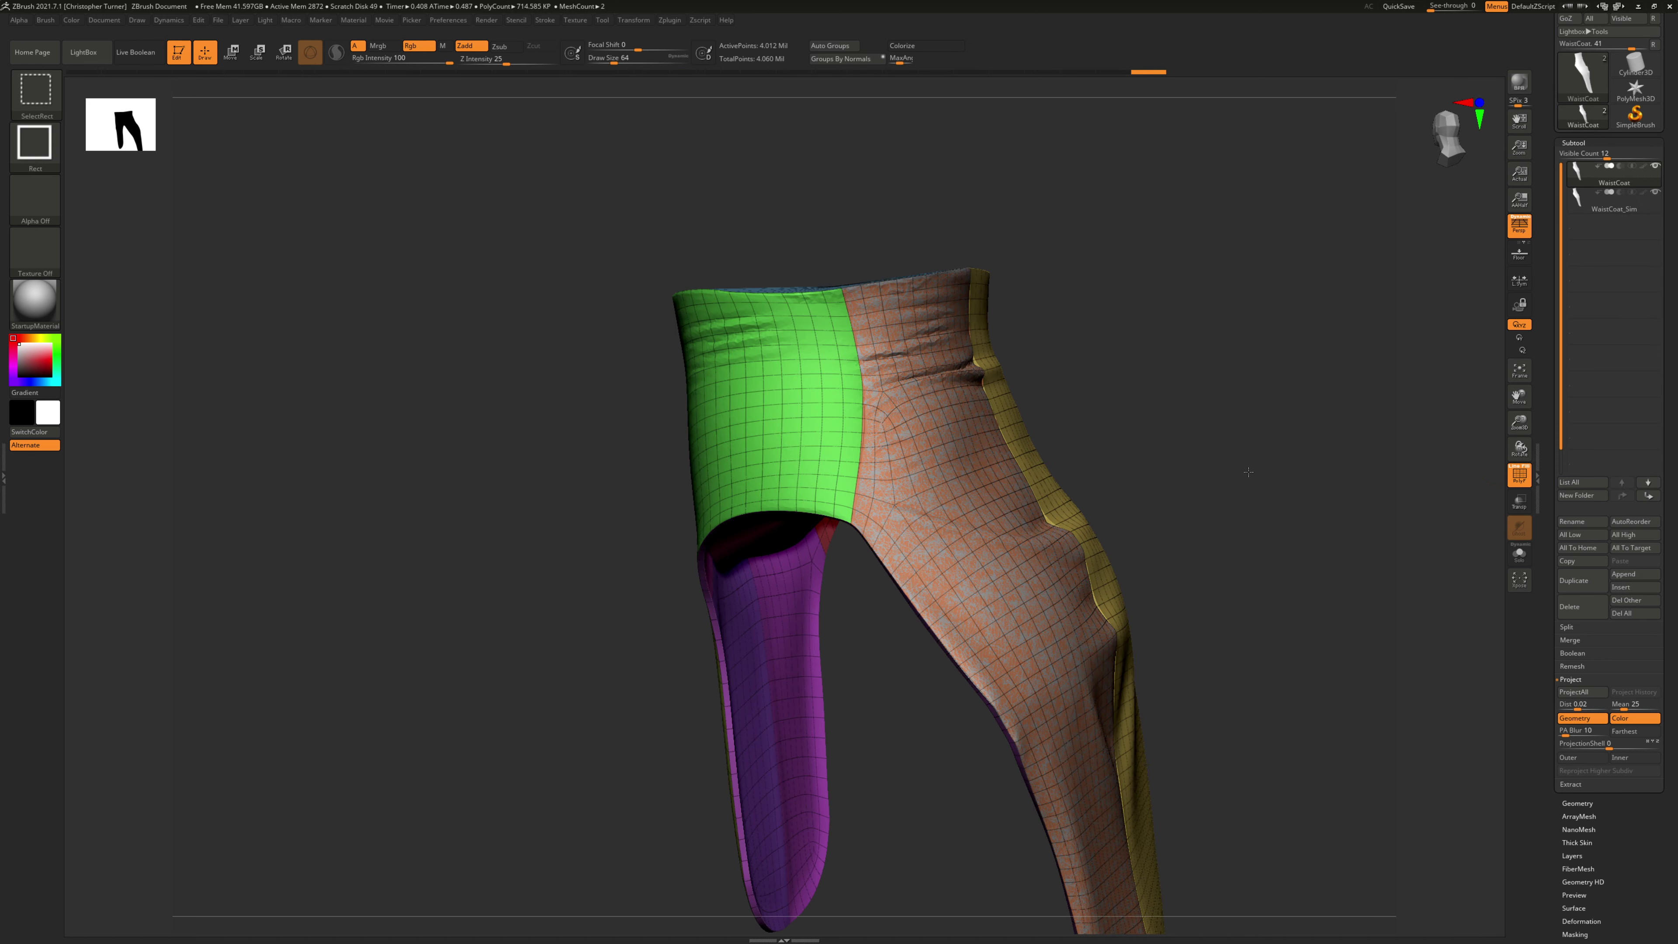
{"action": "left_click_drag", "start_coordinate": [1266, 481], "coordinate": [1241, 476]}
{"action": "left_click", "coordinate": [1218, 461], "text": "ctrl+shift"}
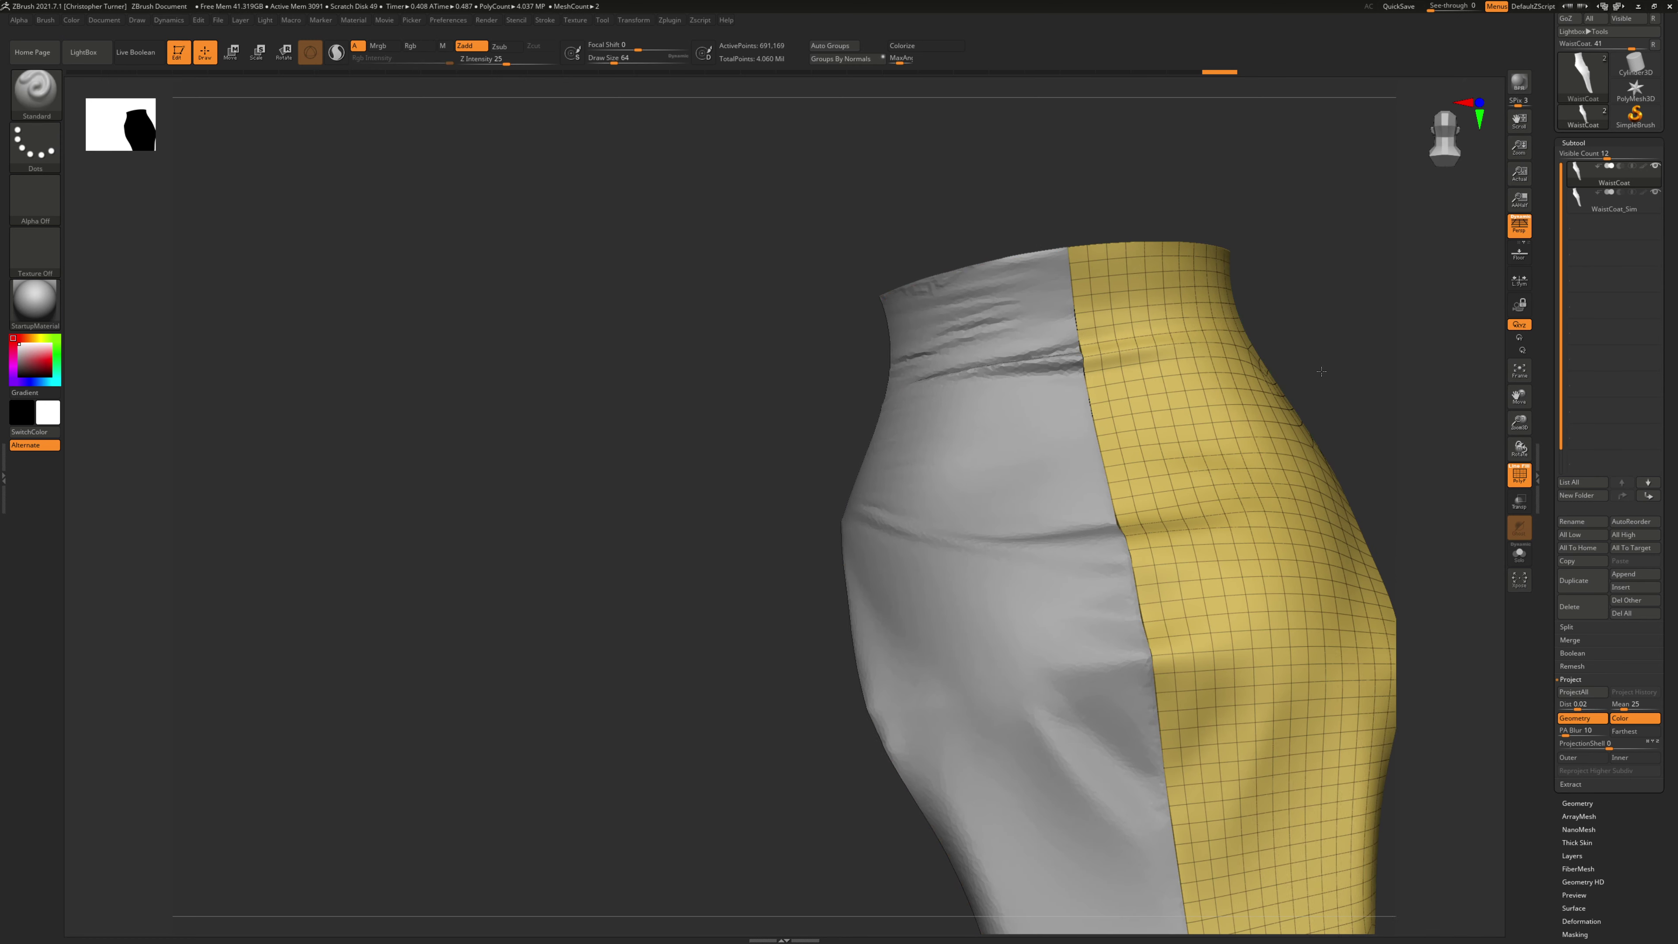
{"action": "left_click_drag", "start_coordinate": [1322, 375], "coordinate": [1229, 357], "text": "alt"}
{"action": "left_click", "coordinate": [1591, 200]}
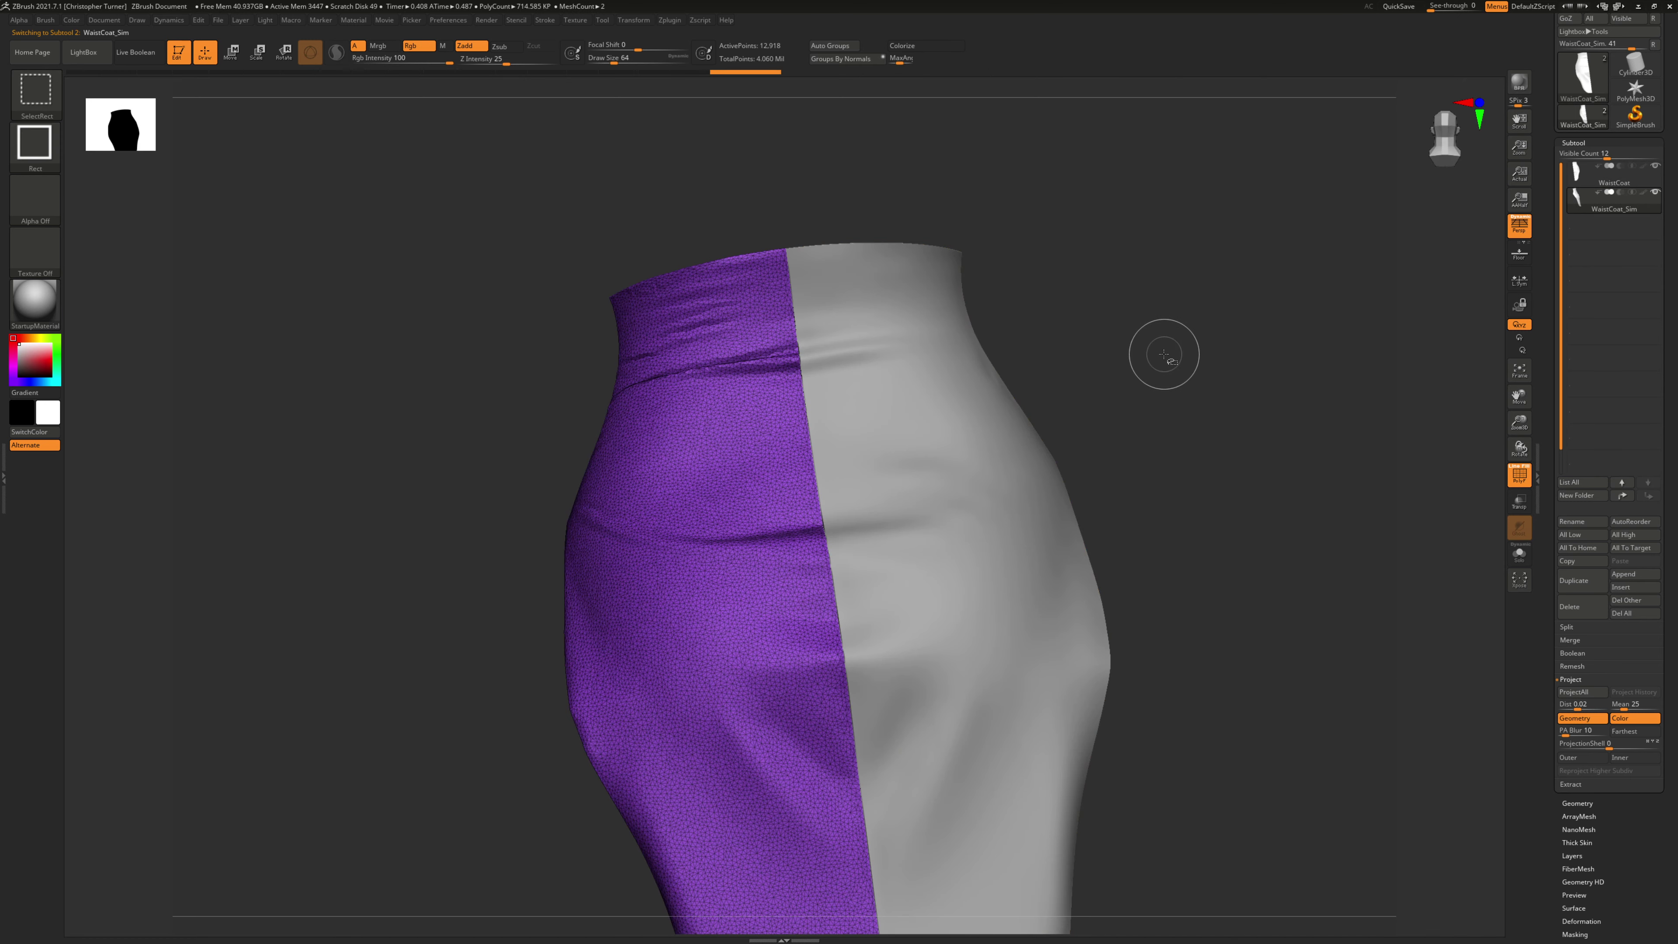
{"action": "left_click", "coordinate": [905, 395], "text": "ctrl+shift"}
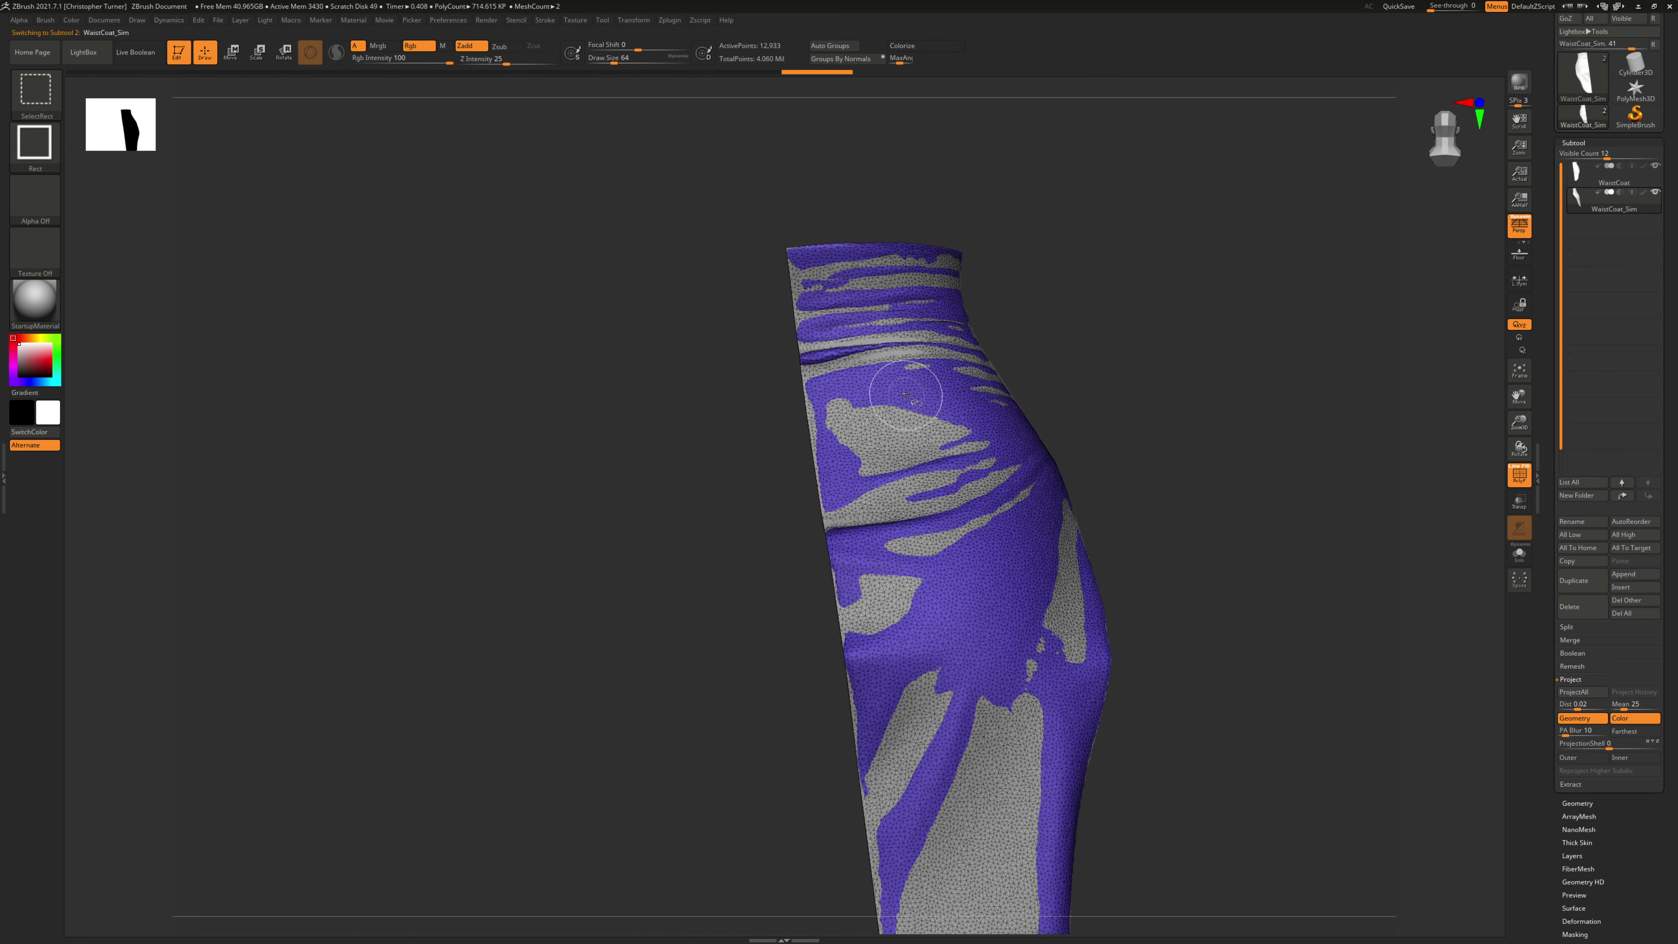
{"action": "left_click", "coordinate": [1575, 173]}
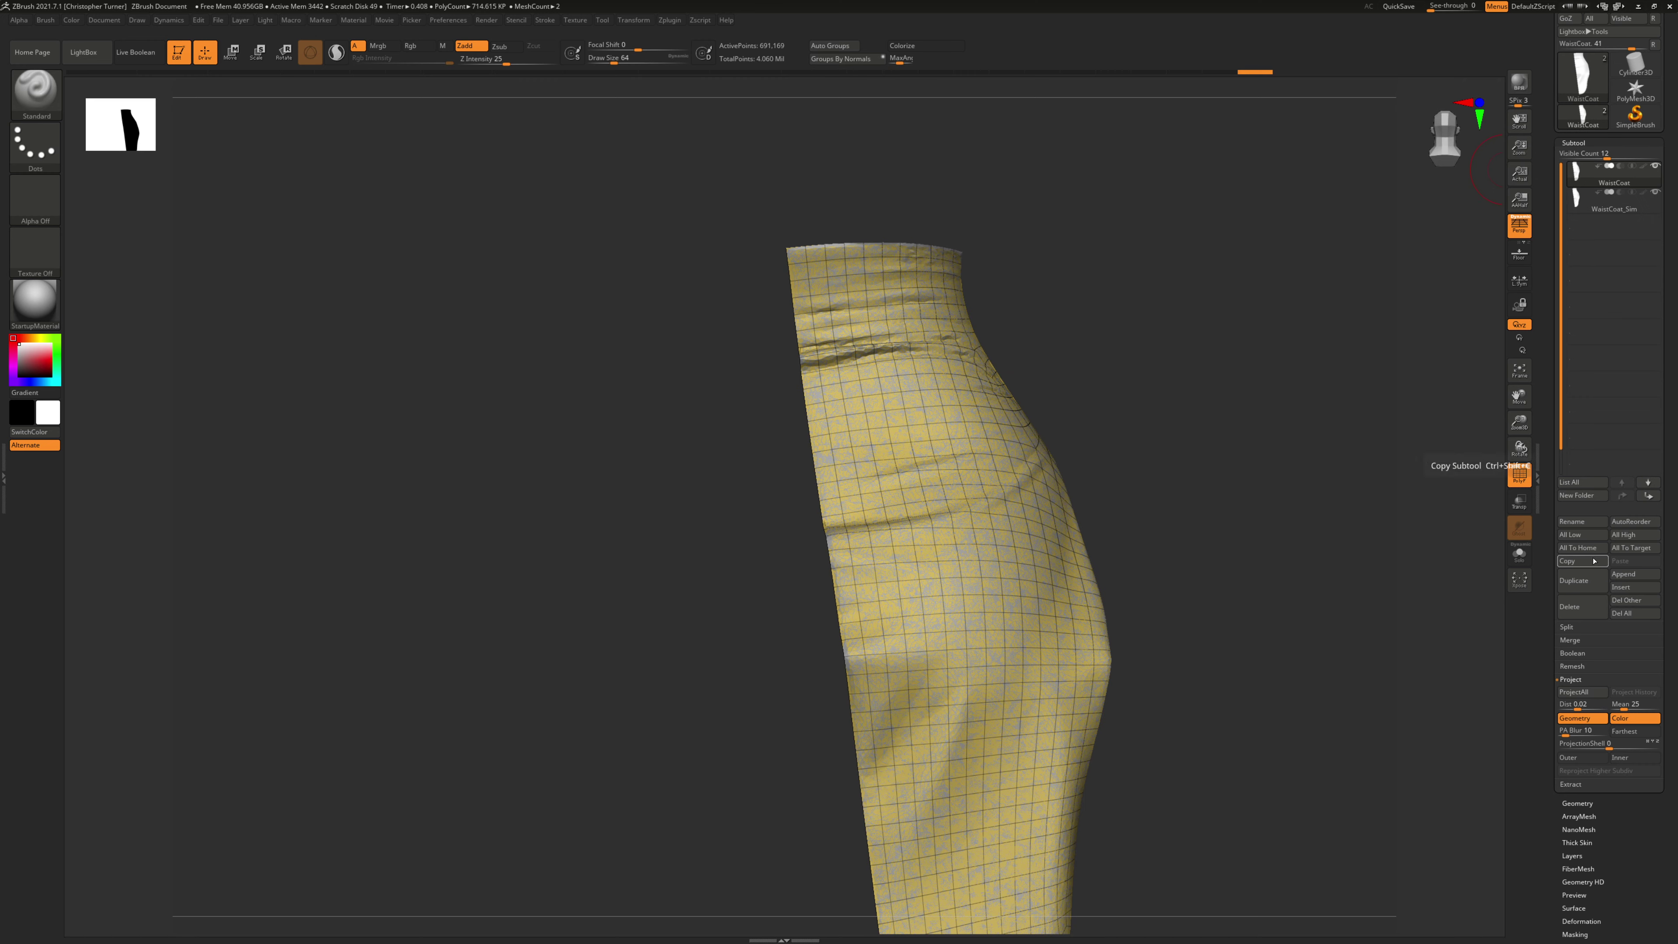
Step: Isolate the teal-green side panel on WaistCoat and its counterpart on WaistCoat_Sim, and project the simulation detail onto WaistCoat
{"action": "left_click_drag", "start_coordinate": [1454, 508], "coordinate": [1382, 525]}
{"action": "left_click", "coordinate": [1317, 507], "text": "ctrl+shift"}
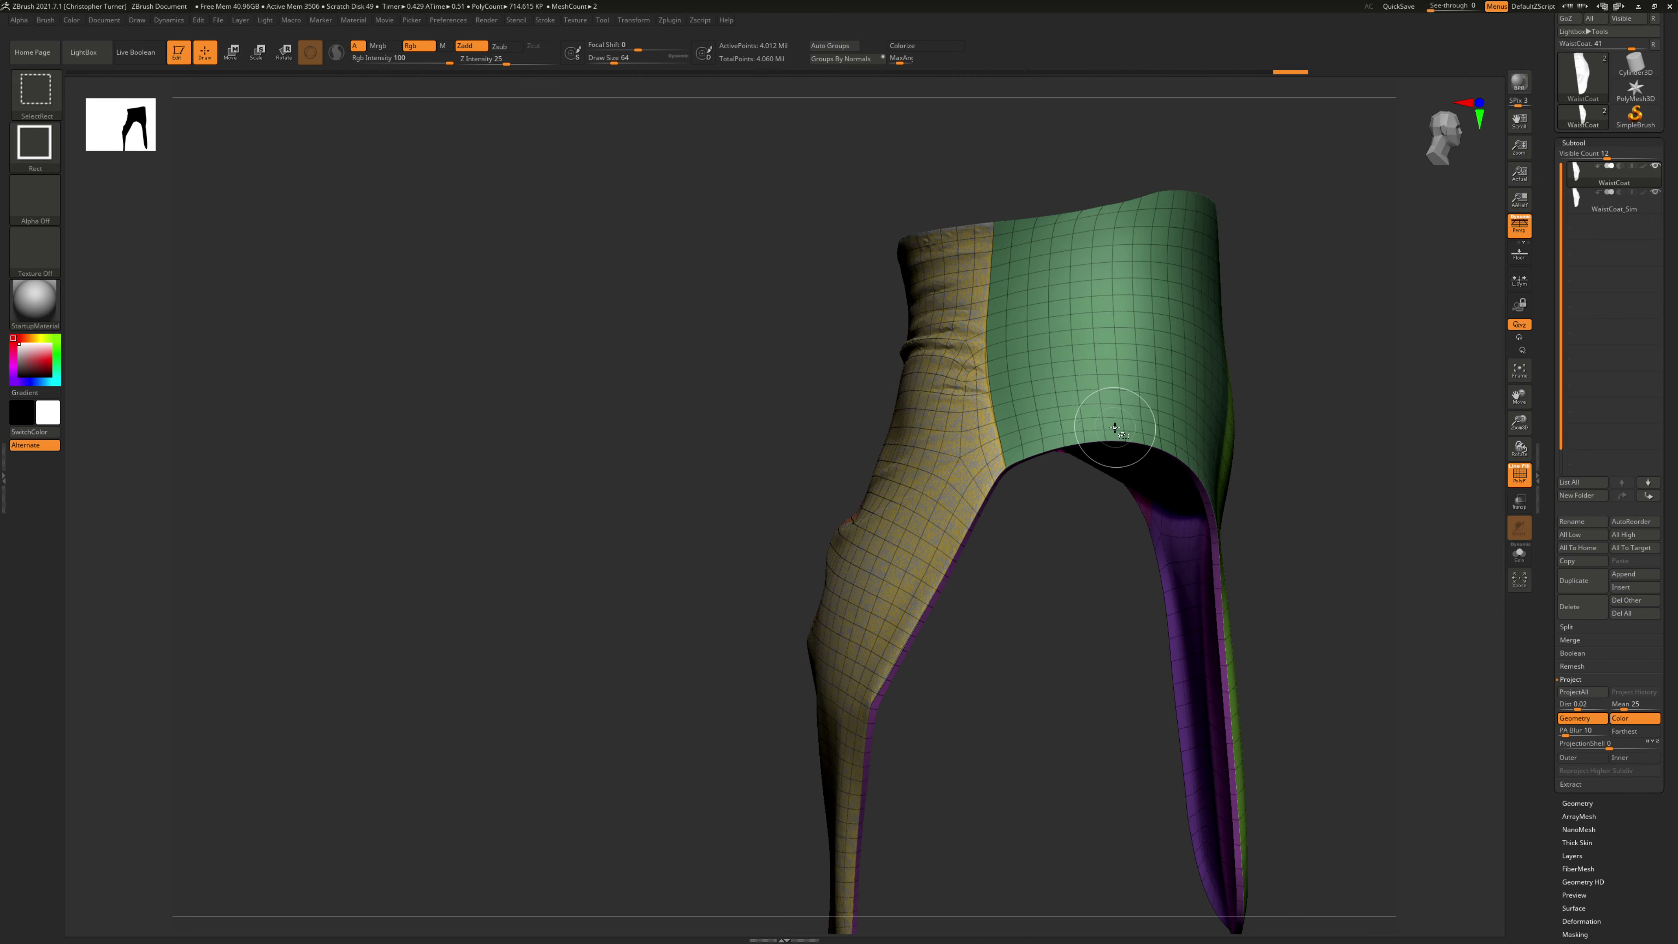
{"action": "left_click", "coordinate": [1578, 199]}
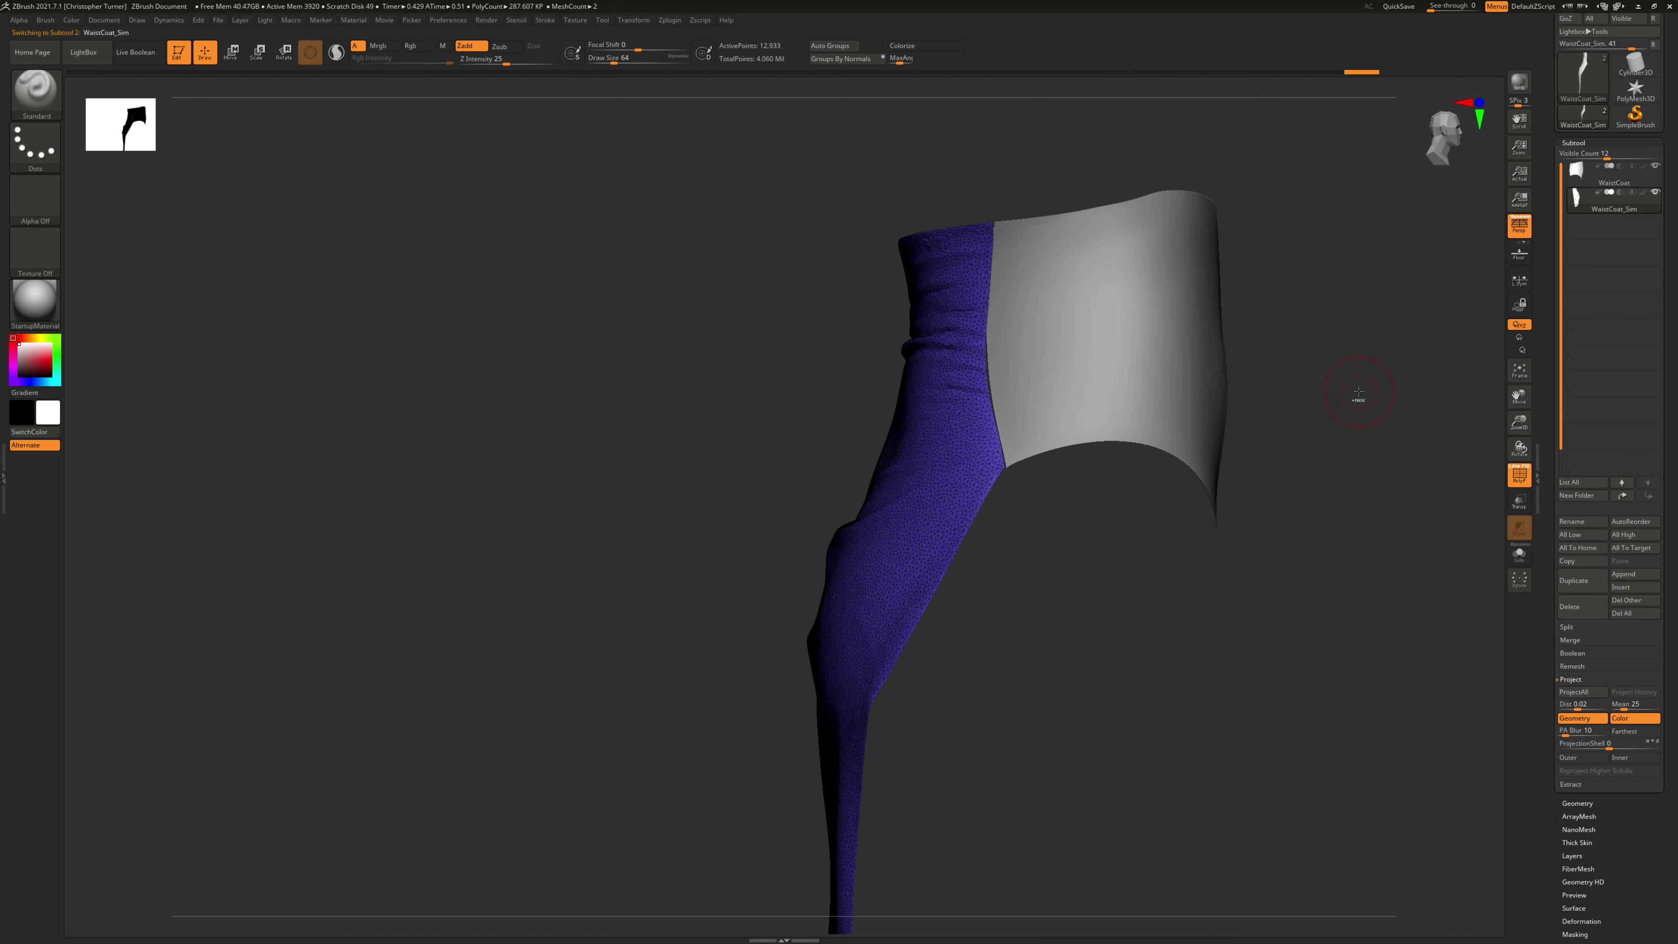
{"action": "left_click", "coordinate": [1573, 176]}
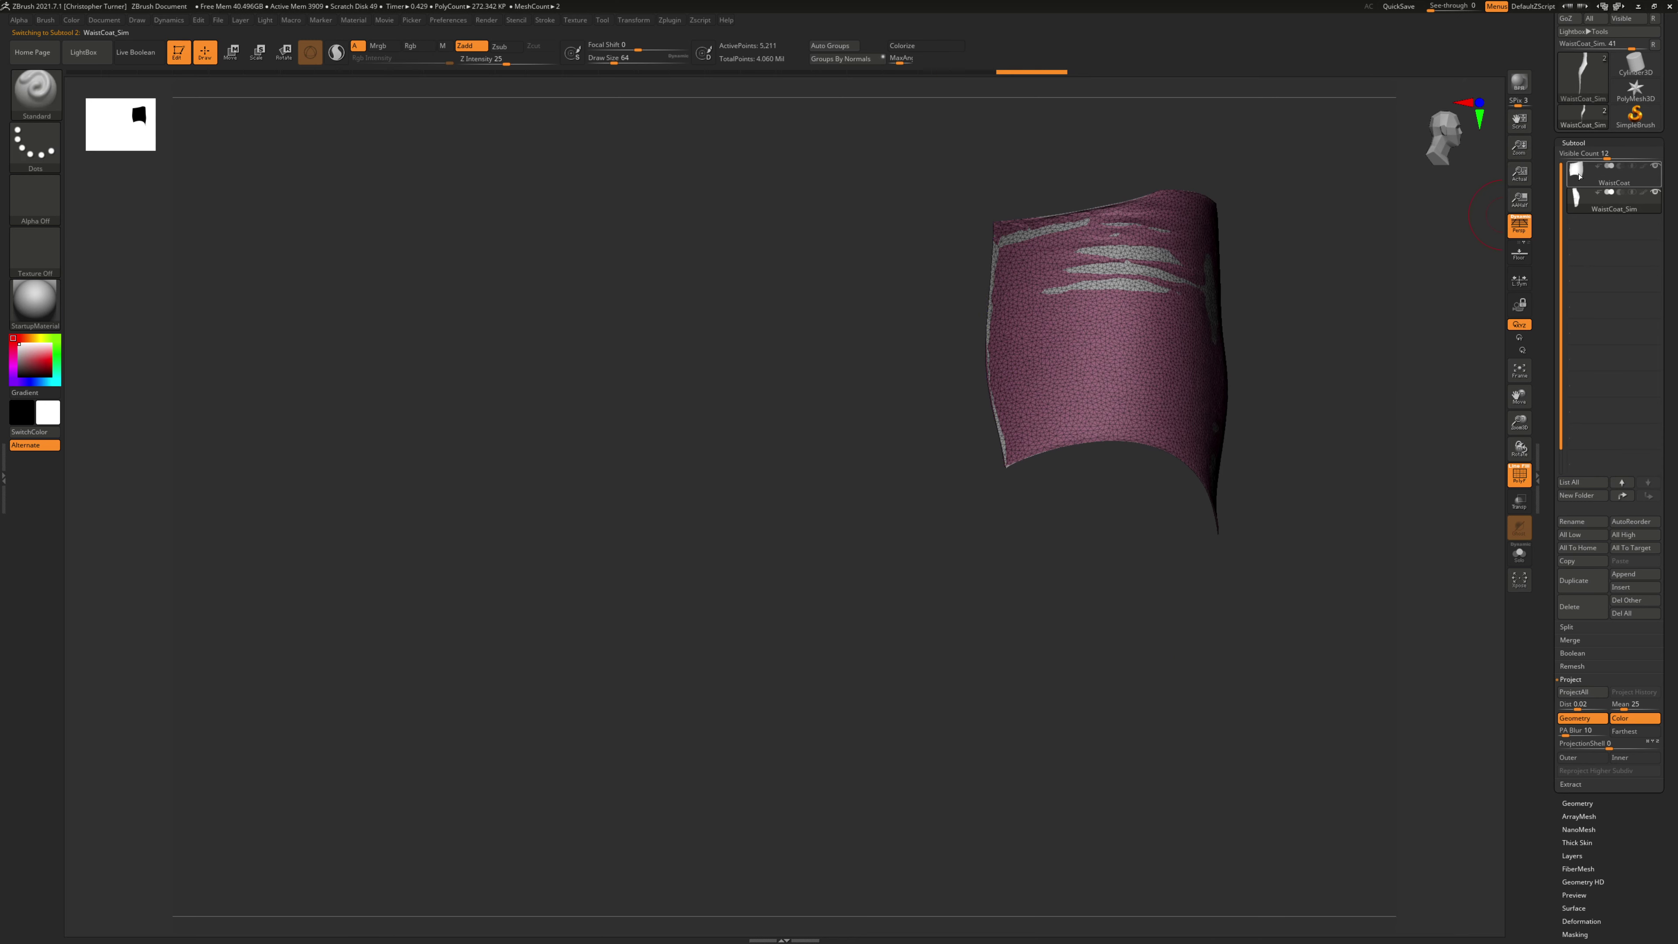
Step: Isolate the lime front panel on WaistCoat and its counterpart on WaistCoat_Sim, and run ProjectAll with WaistCoat_Sim active
{"action": "mouse_move", "coordinate": [1220, 466]}
{"action": "left_mouse_down"}
{"action": "mouse_move", "coordinate": [1124, 457]}
{"action": "mouse_move", "coordinate": [1202, 413]}
{"action": "left_mouse_up"}
{"action": "left_click", "coordinate": [1424, 280], "text": "ctrl+shift"}
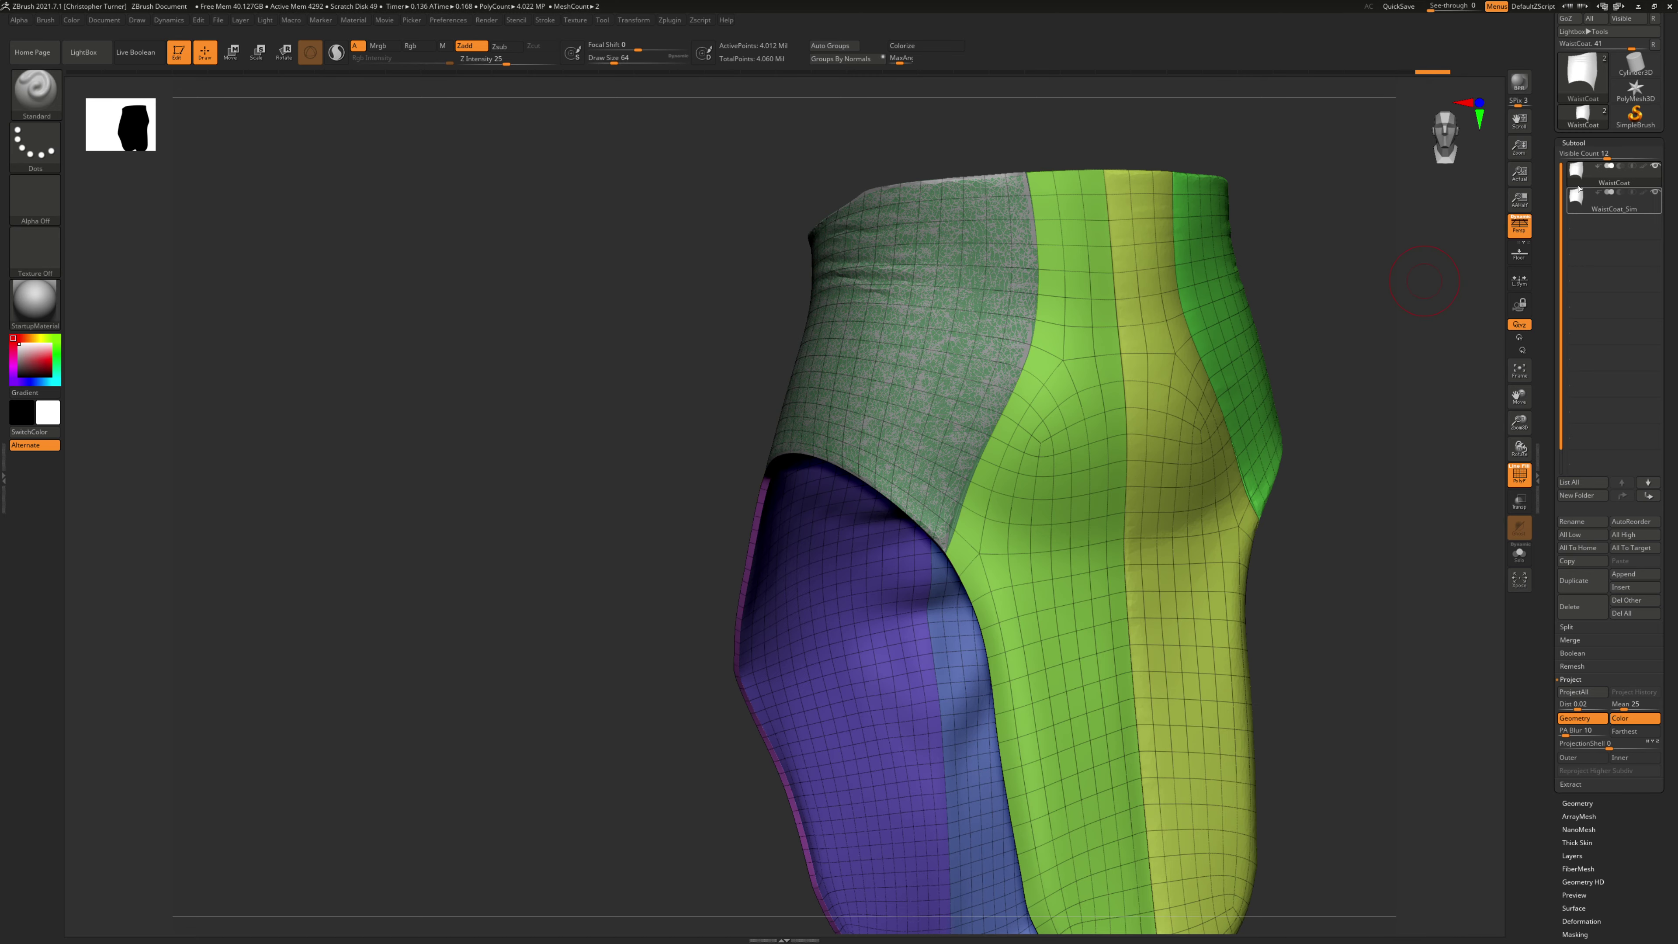
{"action": "mouse_move", "coordinate": [1585, 169]}
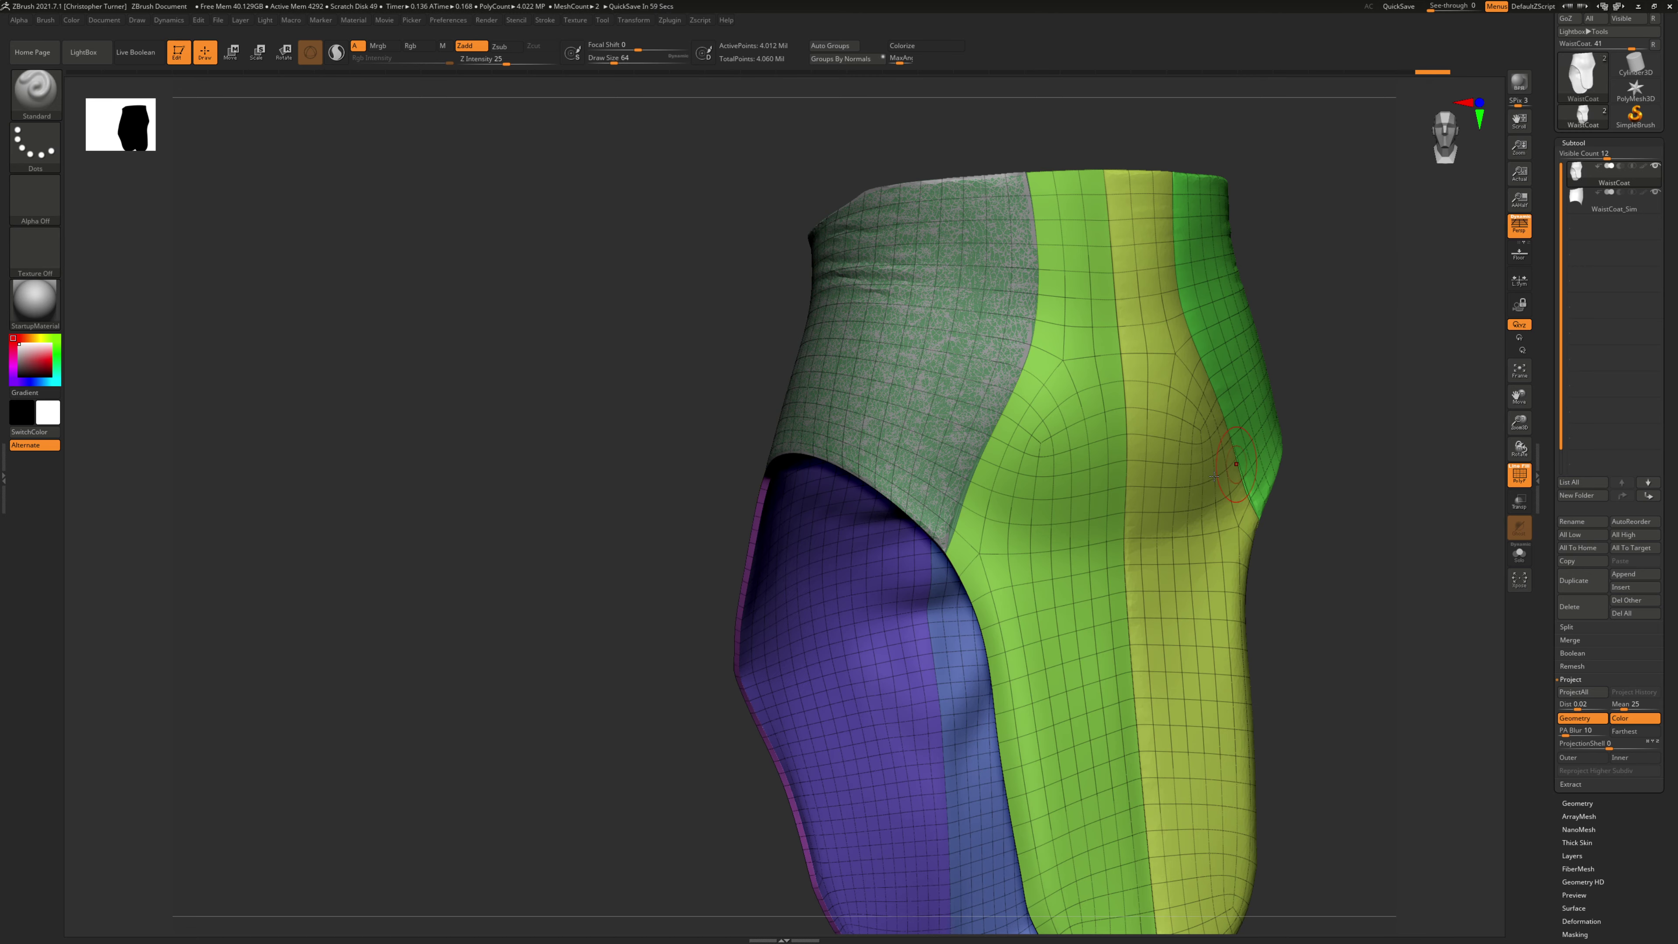
{"action": "left_click", "coordinate": [1097, 389], "text": "ctrl+shift"}
{"action": "left_click", "coordinate": [1591, 194]}
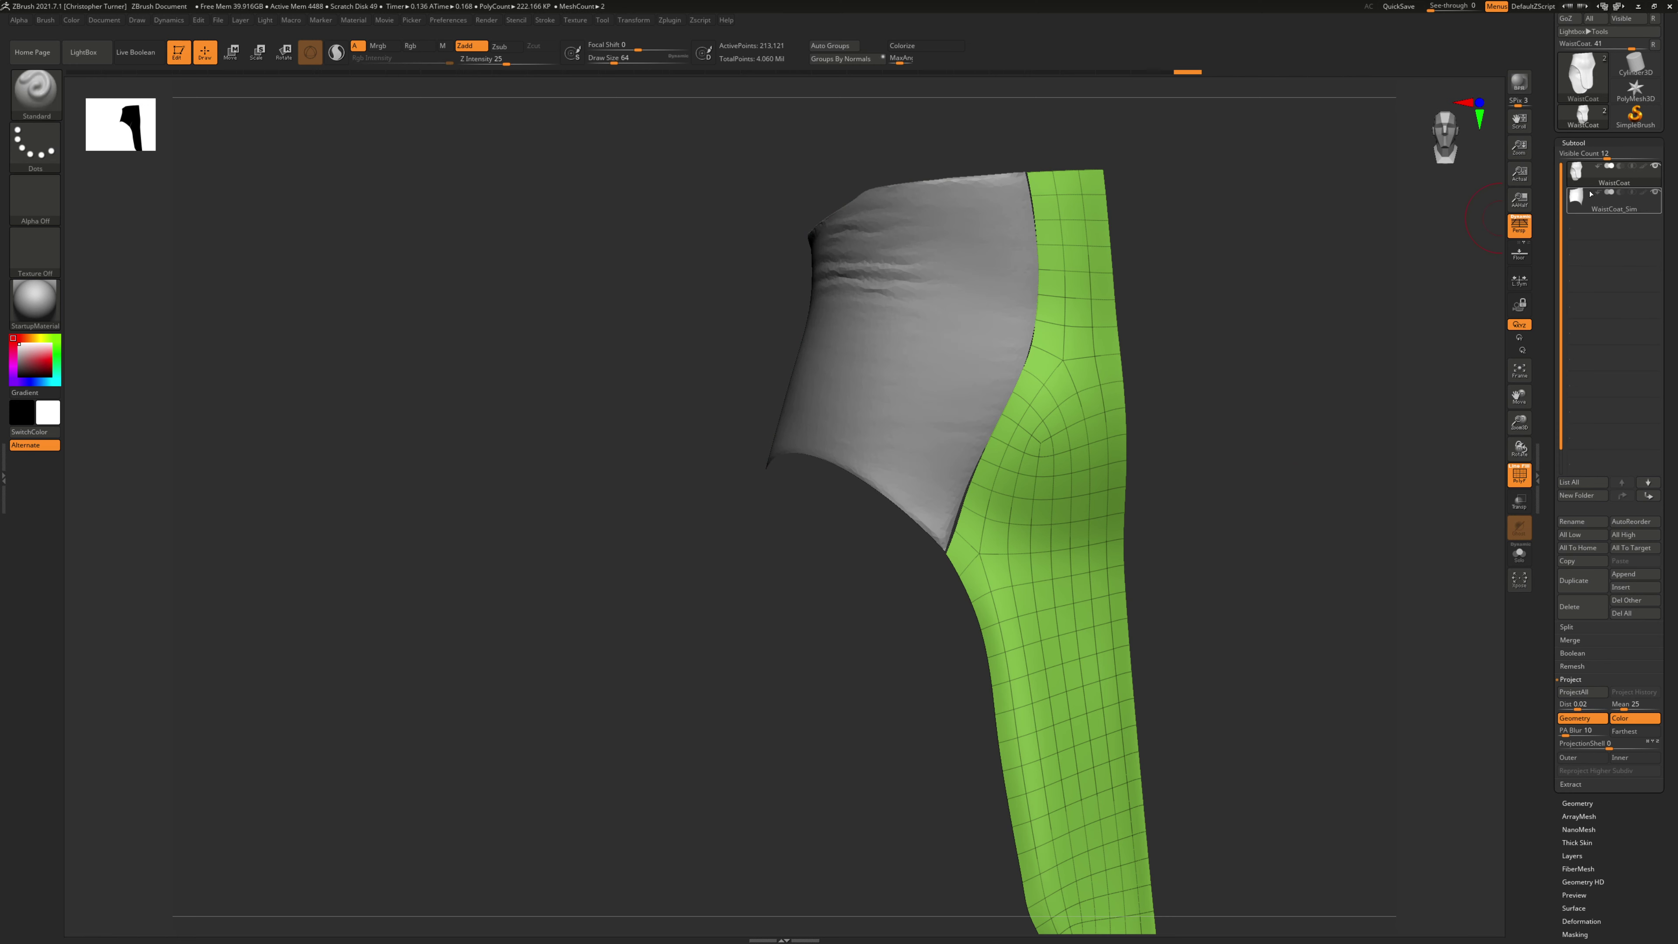
{"action": "left_click", "coordinate": [1384, 293], "text": "ctrl+shift"}
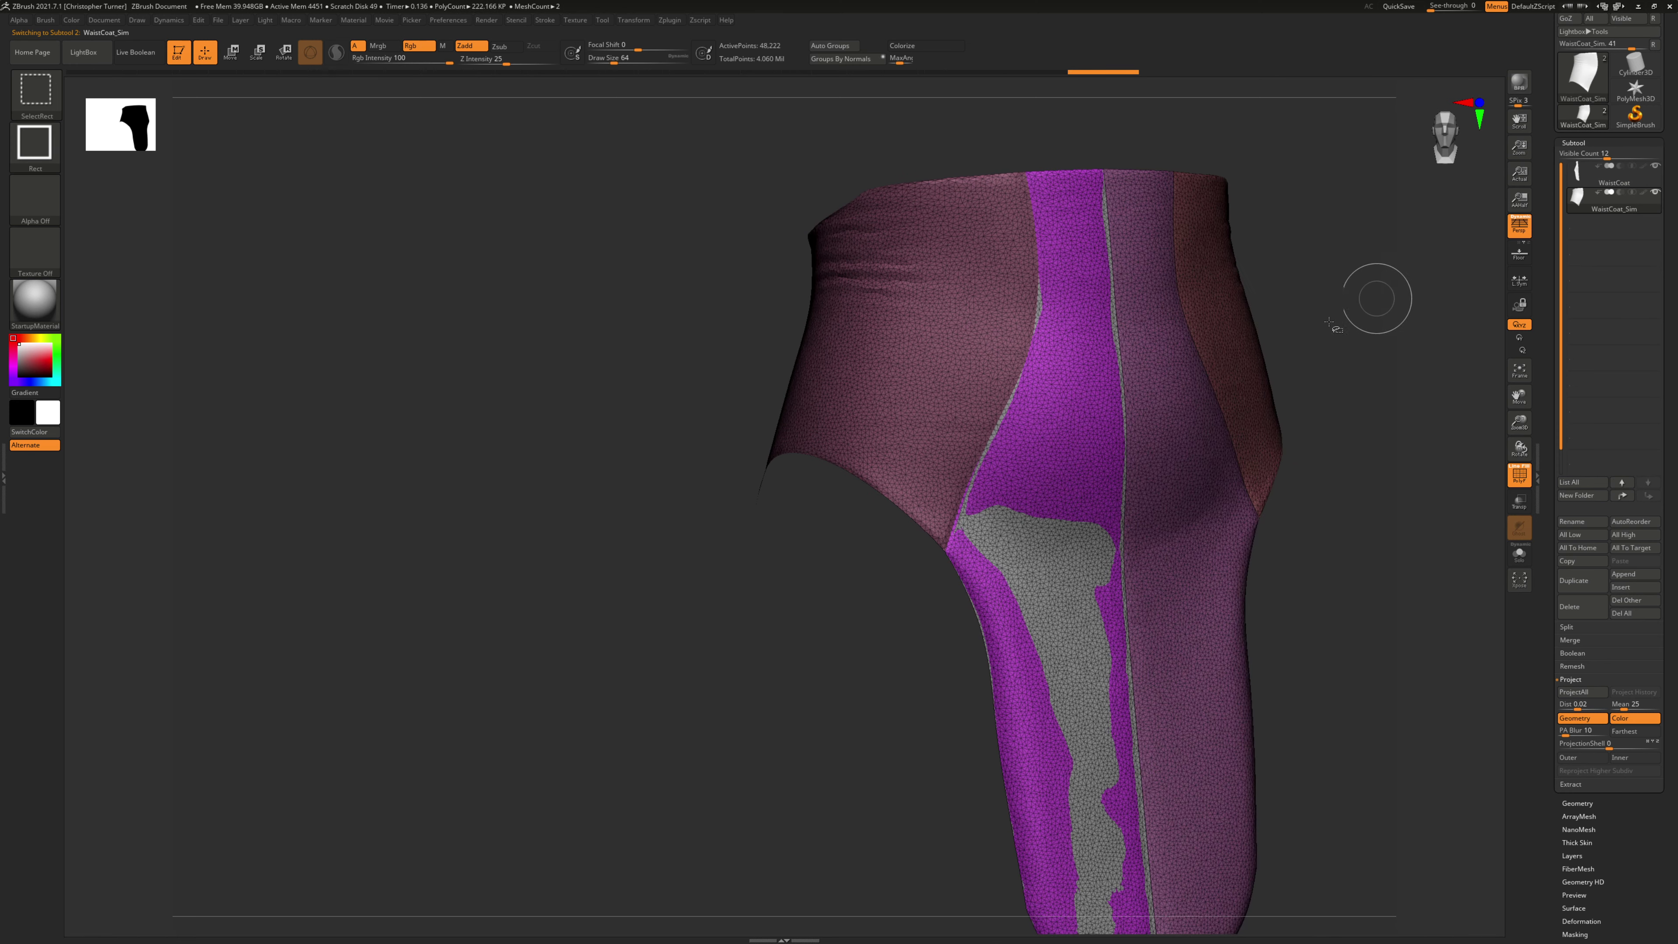
{"action": "left_click", "coordinate": [1069, 374], "text": "ctrl+shift"}
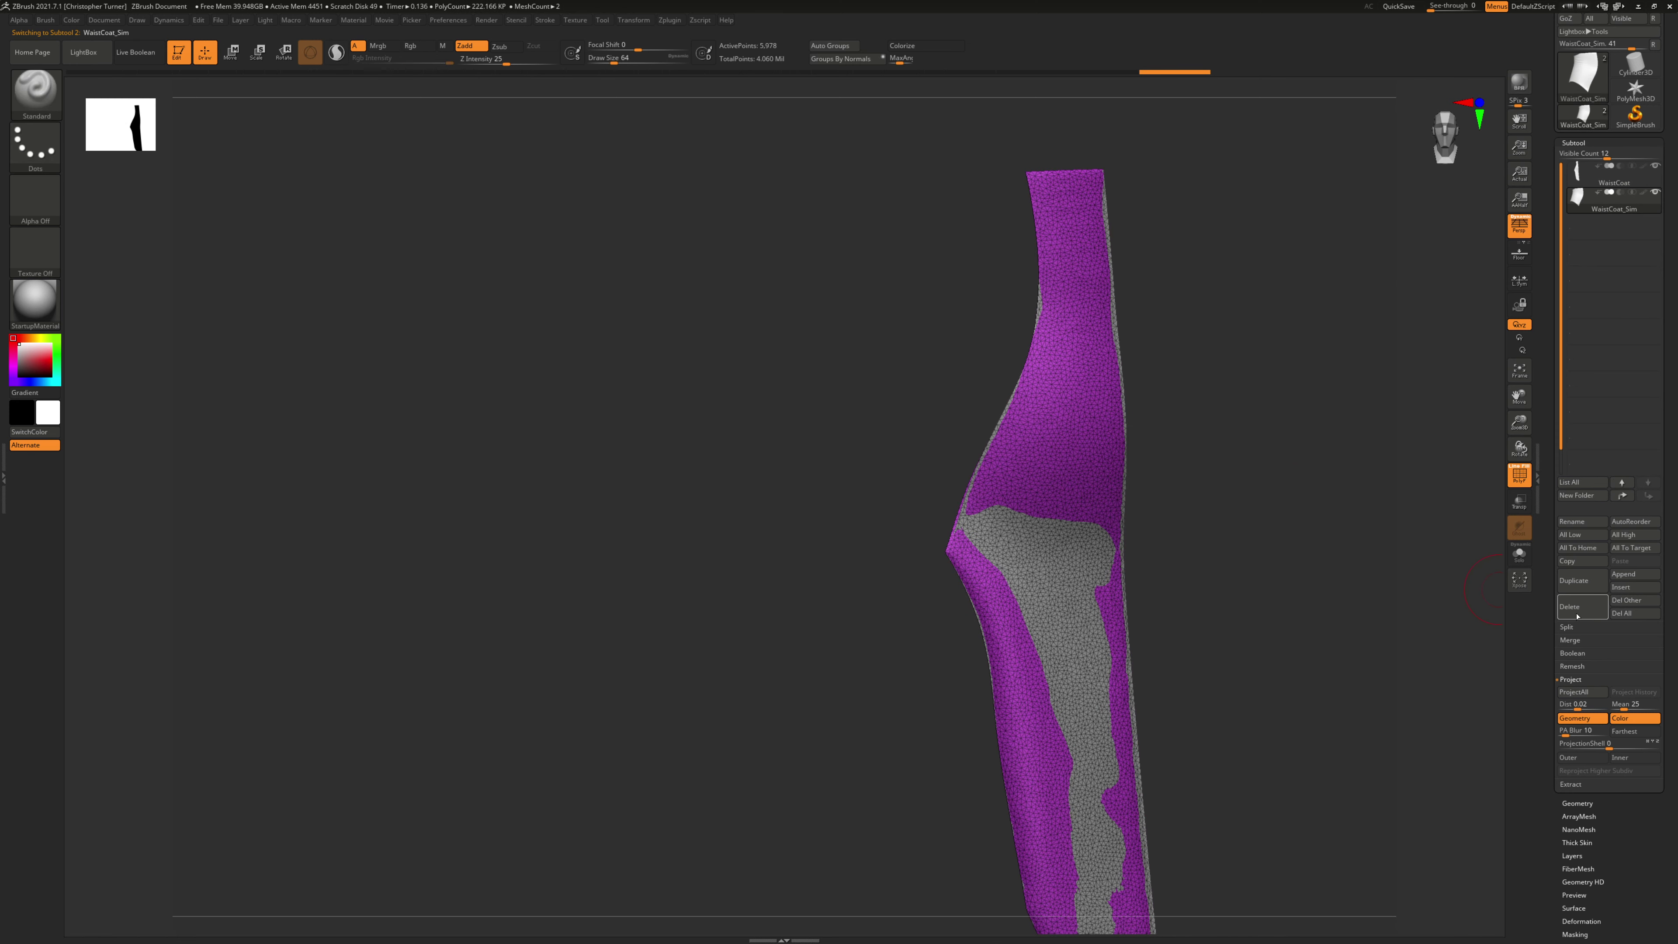
{"action": "left_click", "coordinate": [1567, 692]}
Step: Reveal all panels on both subtools and undo the last three changes on WaistCoat
{"action": "left_click", "coordinate": [1375, 456], "text": "ctrl+shift"}
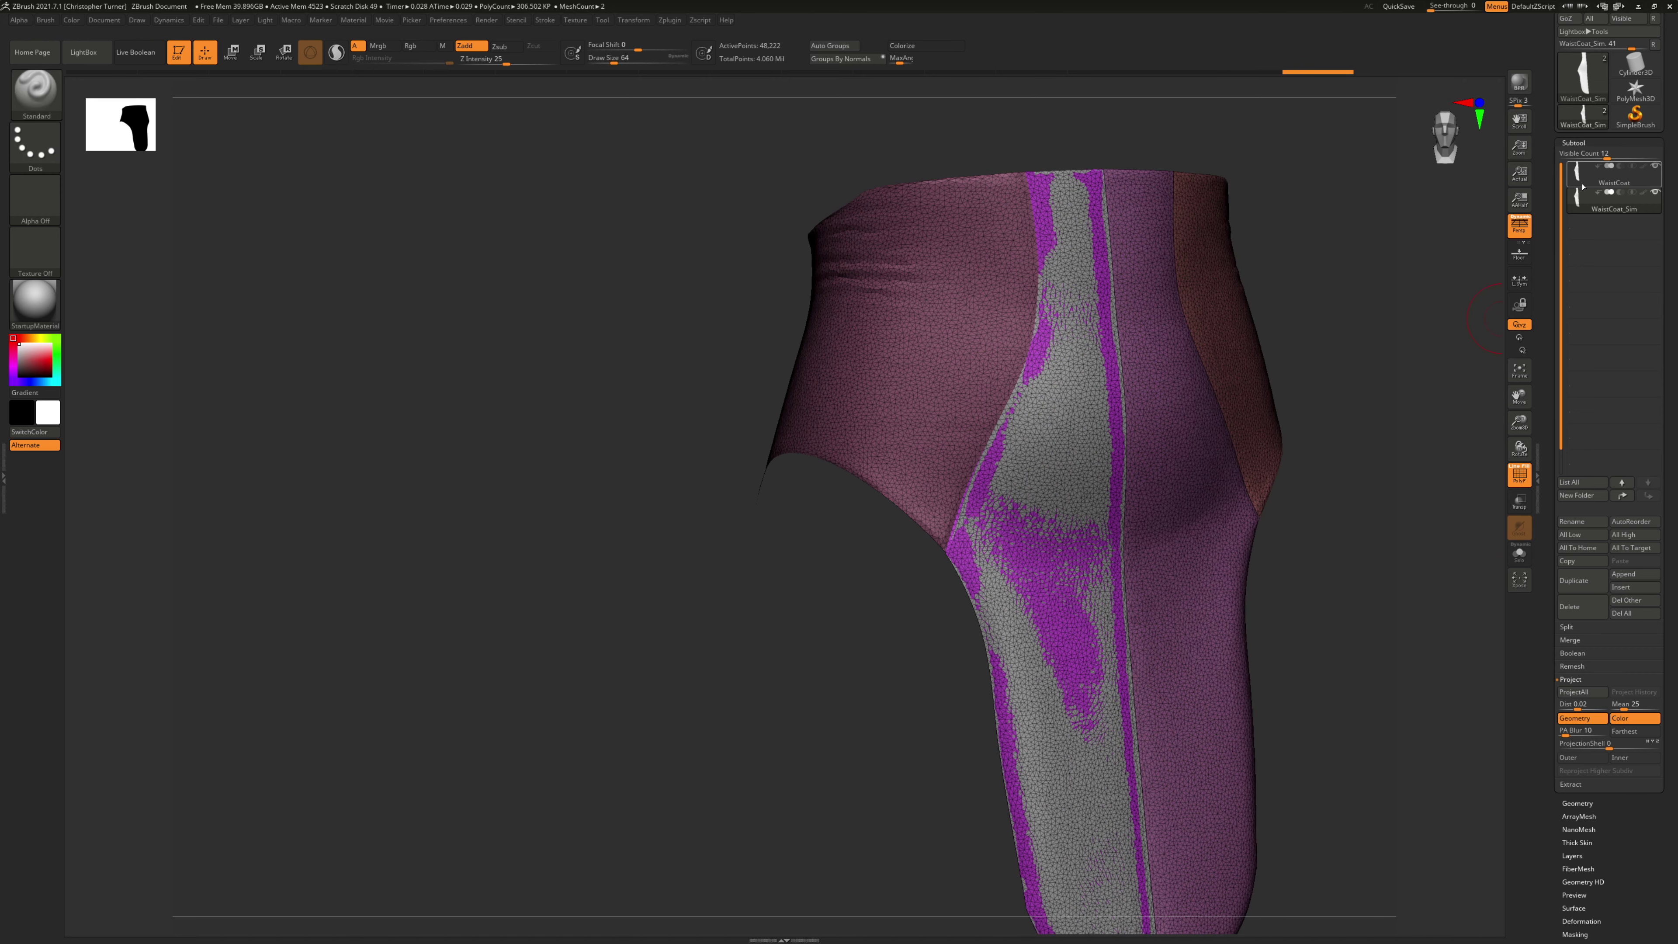
{"action": "left_click_drag", "start_coordinate": [1447, 261], "coordinate": [1487, 221]}
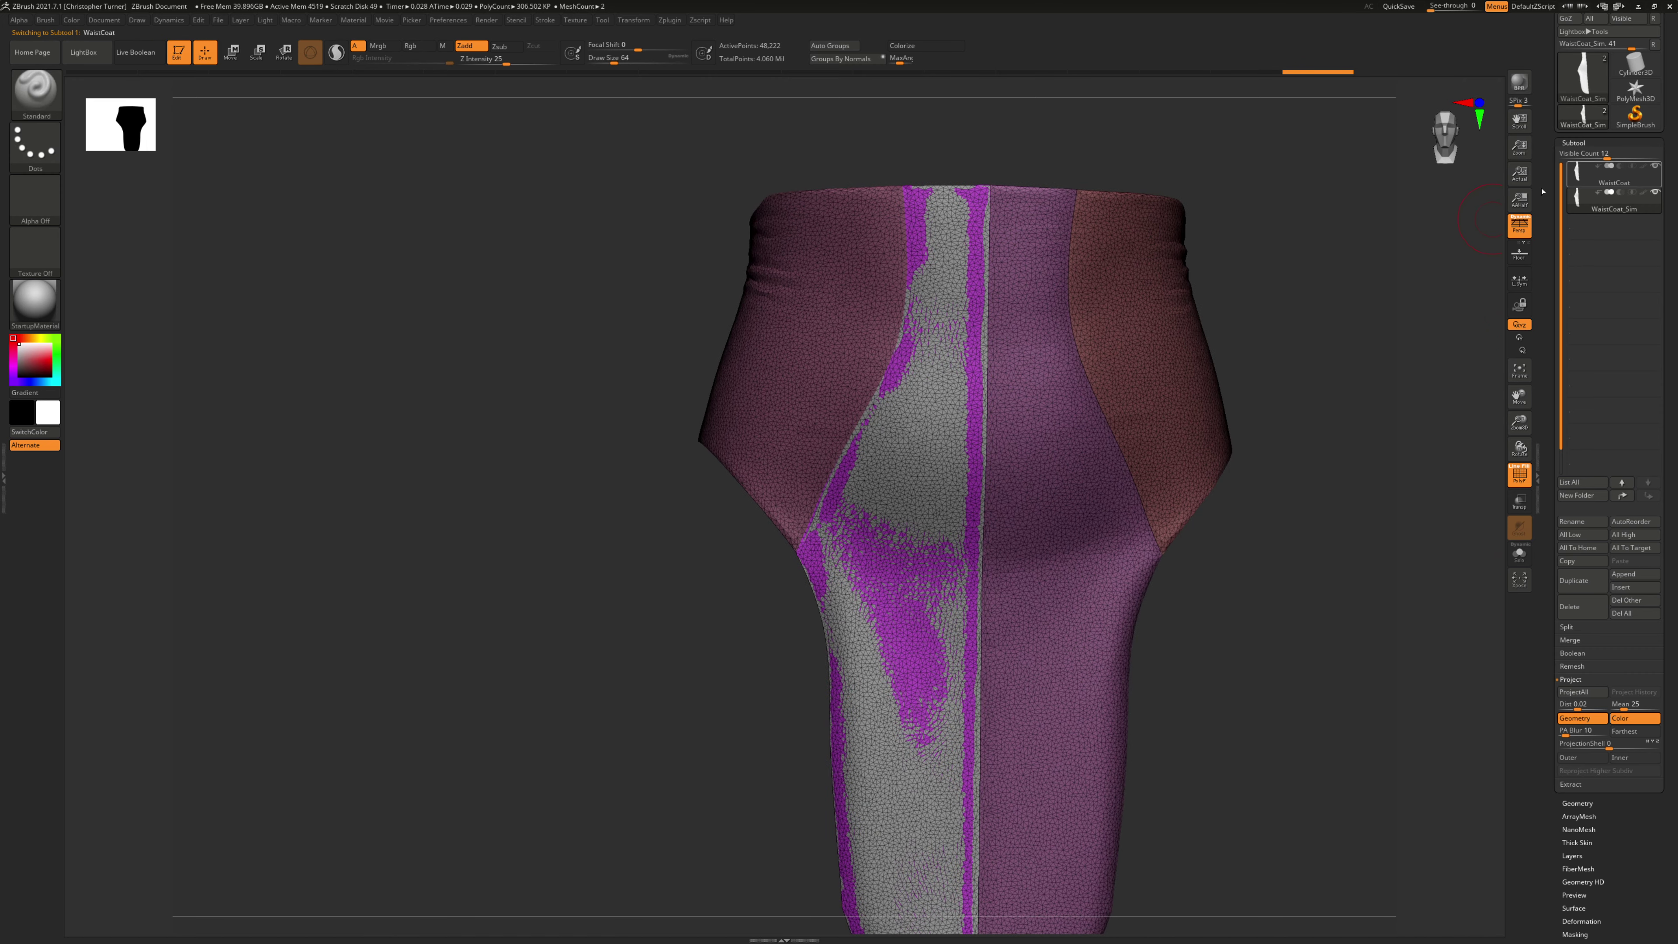
{"action": "left_click", "coordinate": [1356, 320], "text": "ctrl+shift"}
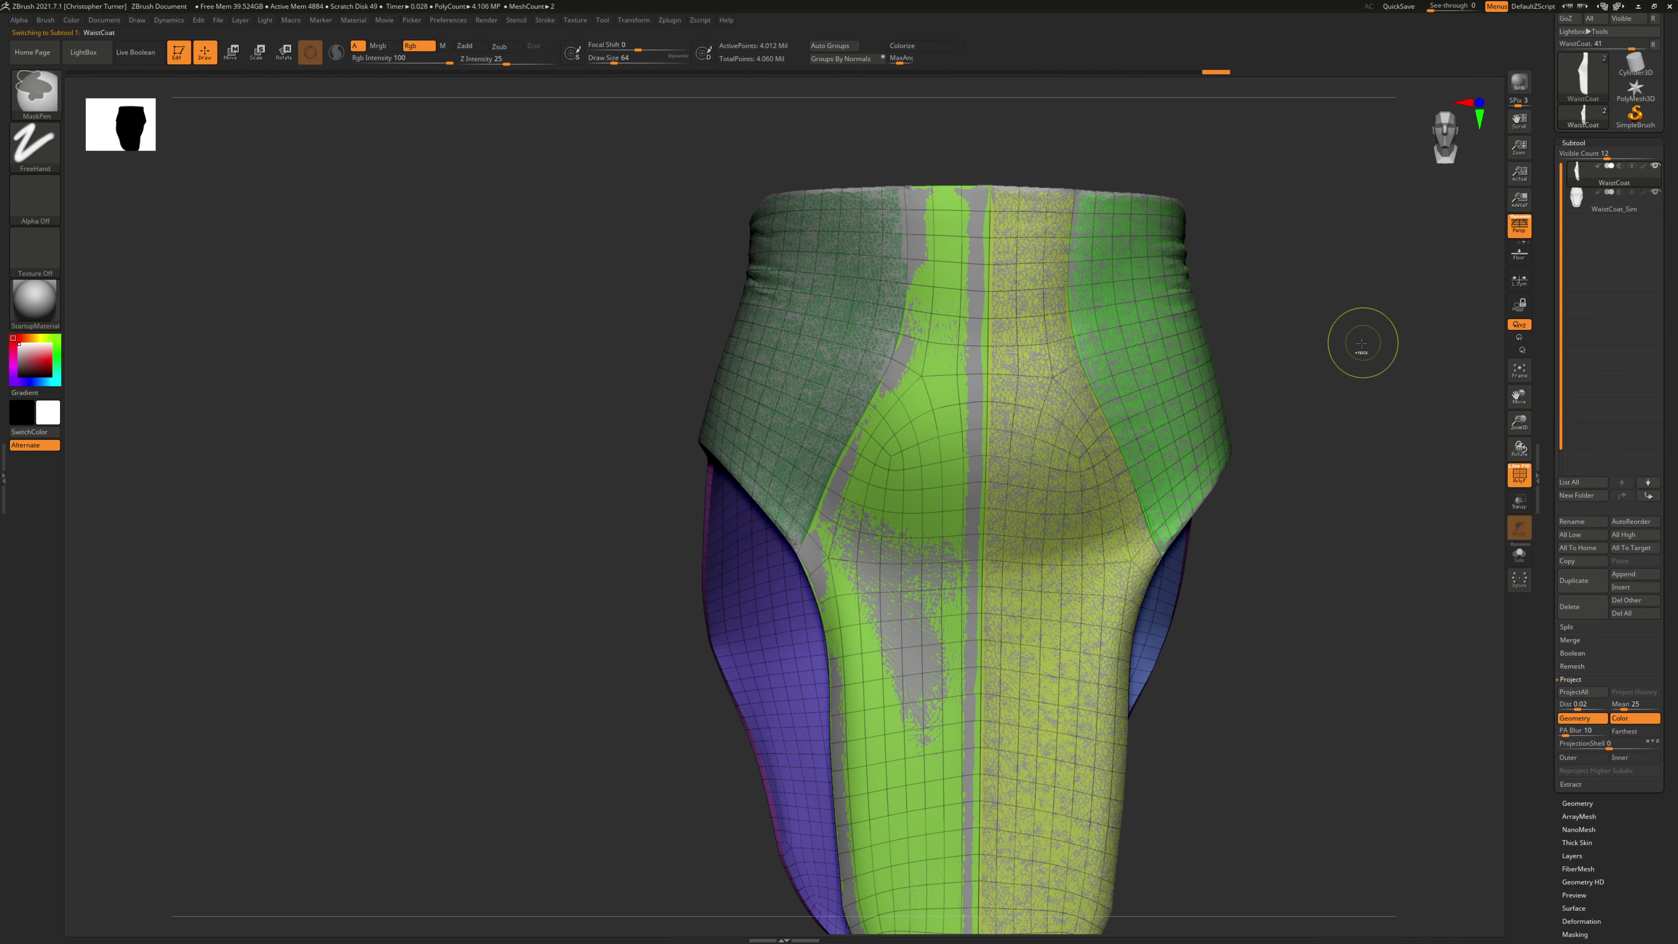
{"action": "key", "text": "ctrl+z"}
{"action": "key", "text": "ctrl+z"}
{"action": "key", "text": "ctrl+z"}
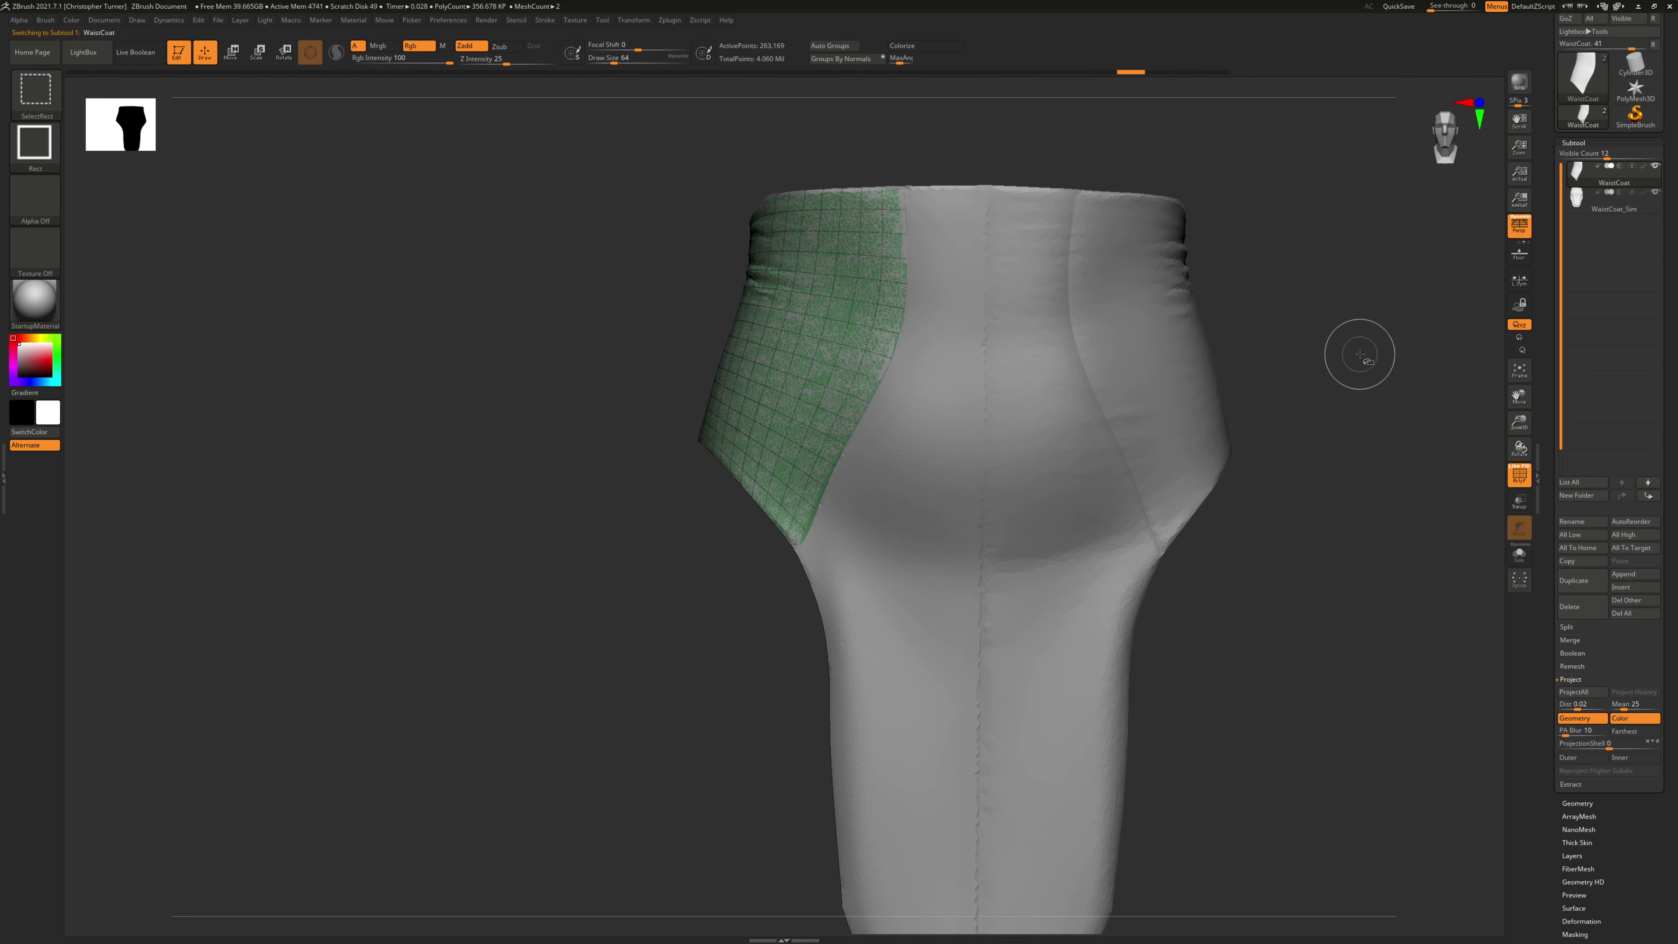
Step: Isolate the lime front panel on WaistCoat and its counterpart on WaistCoat_Sim again, and run ProjectAll with WaistCoat active
{"action": "left_click_drag", "start_coordinate": [1349, 315], "coordinate": [1362, 365], "text": "ctrl+shift"}
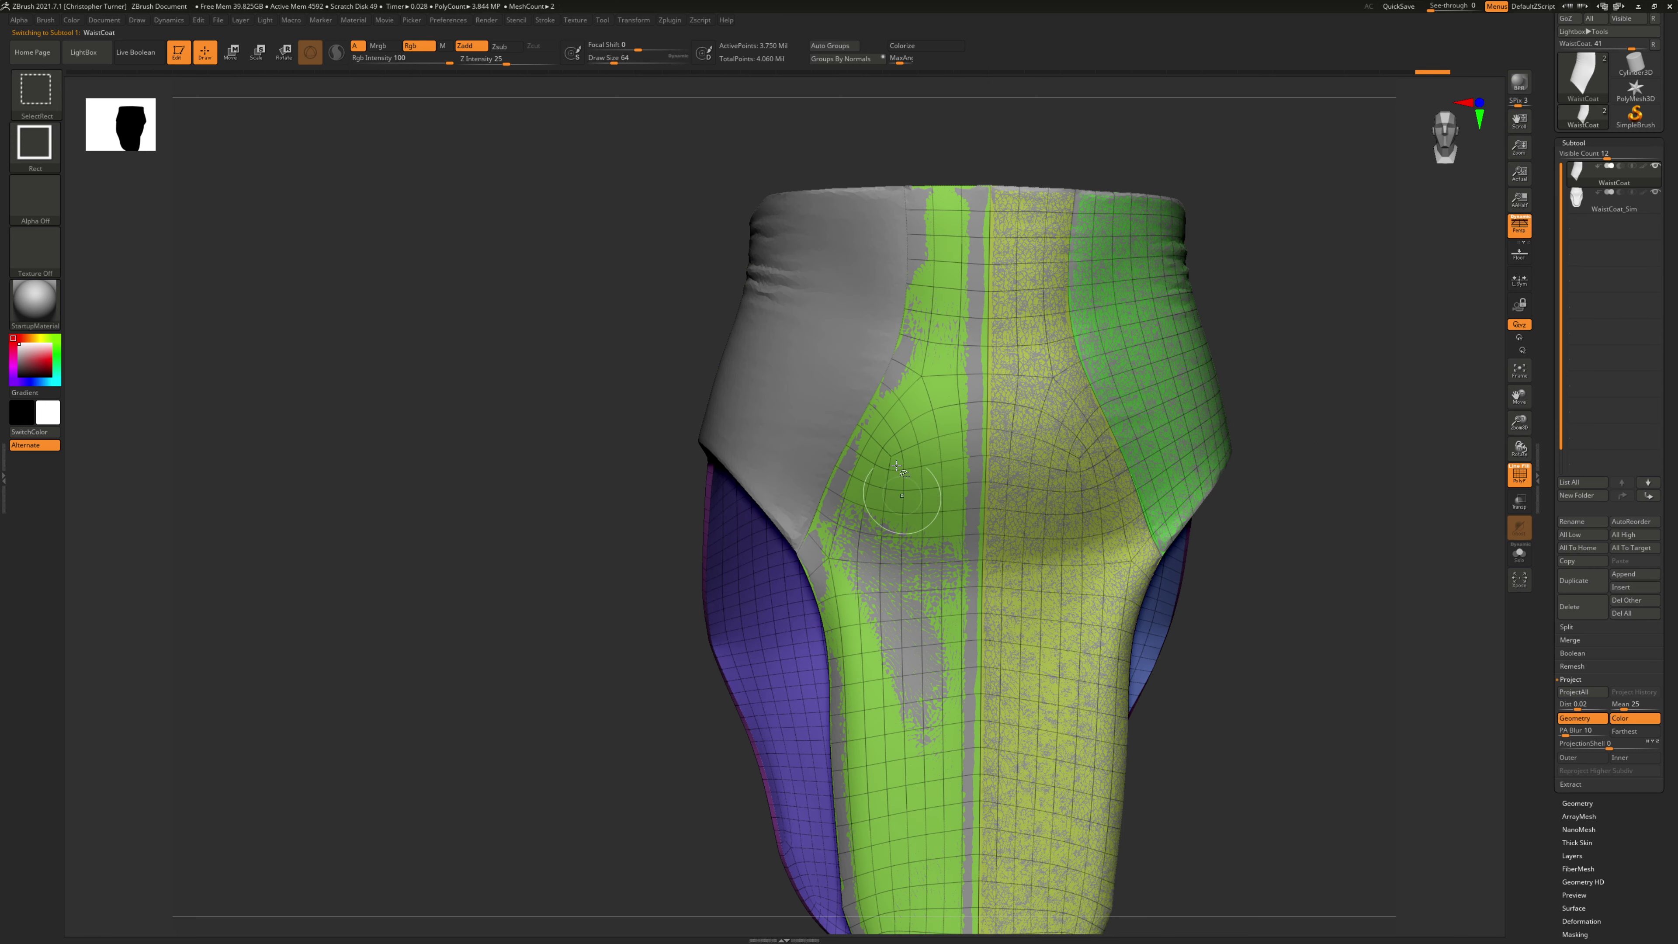
{"action": "left_click", "coordinate": [915, 441], "text": "ctrl+shift"}
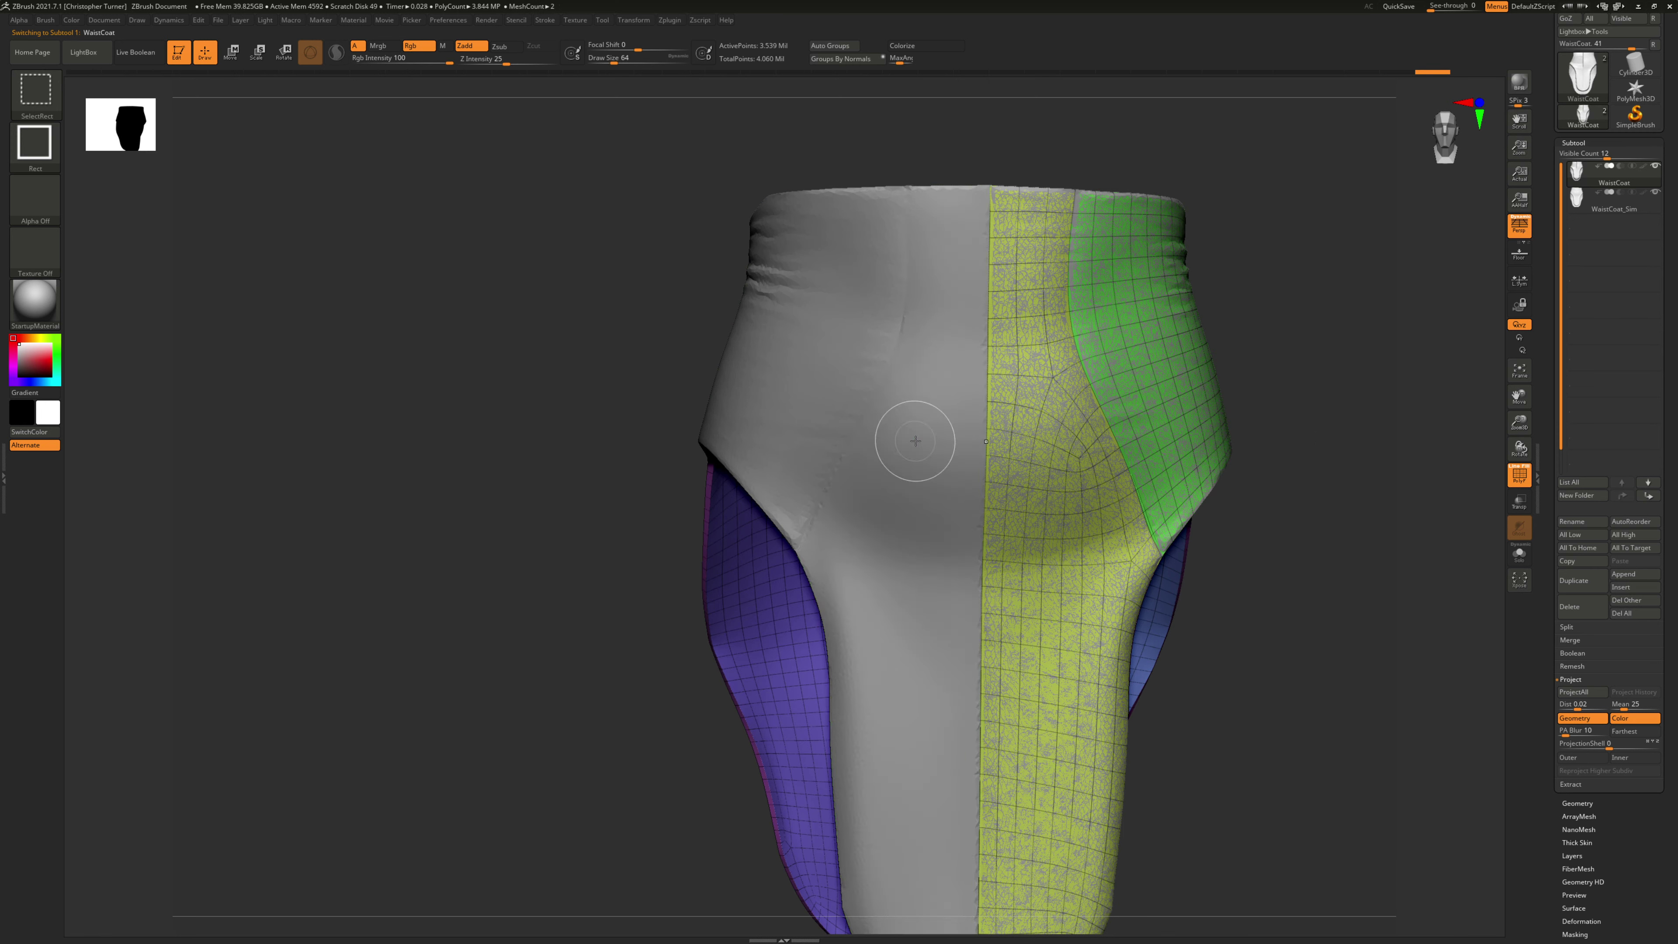
{"action": "left_click", "coordinate": [1361, 368], "text": "ctrl+shift"}
{"action": "left_click", "coordinate": [948, 386], "text": "ctrl+shift"}
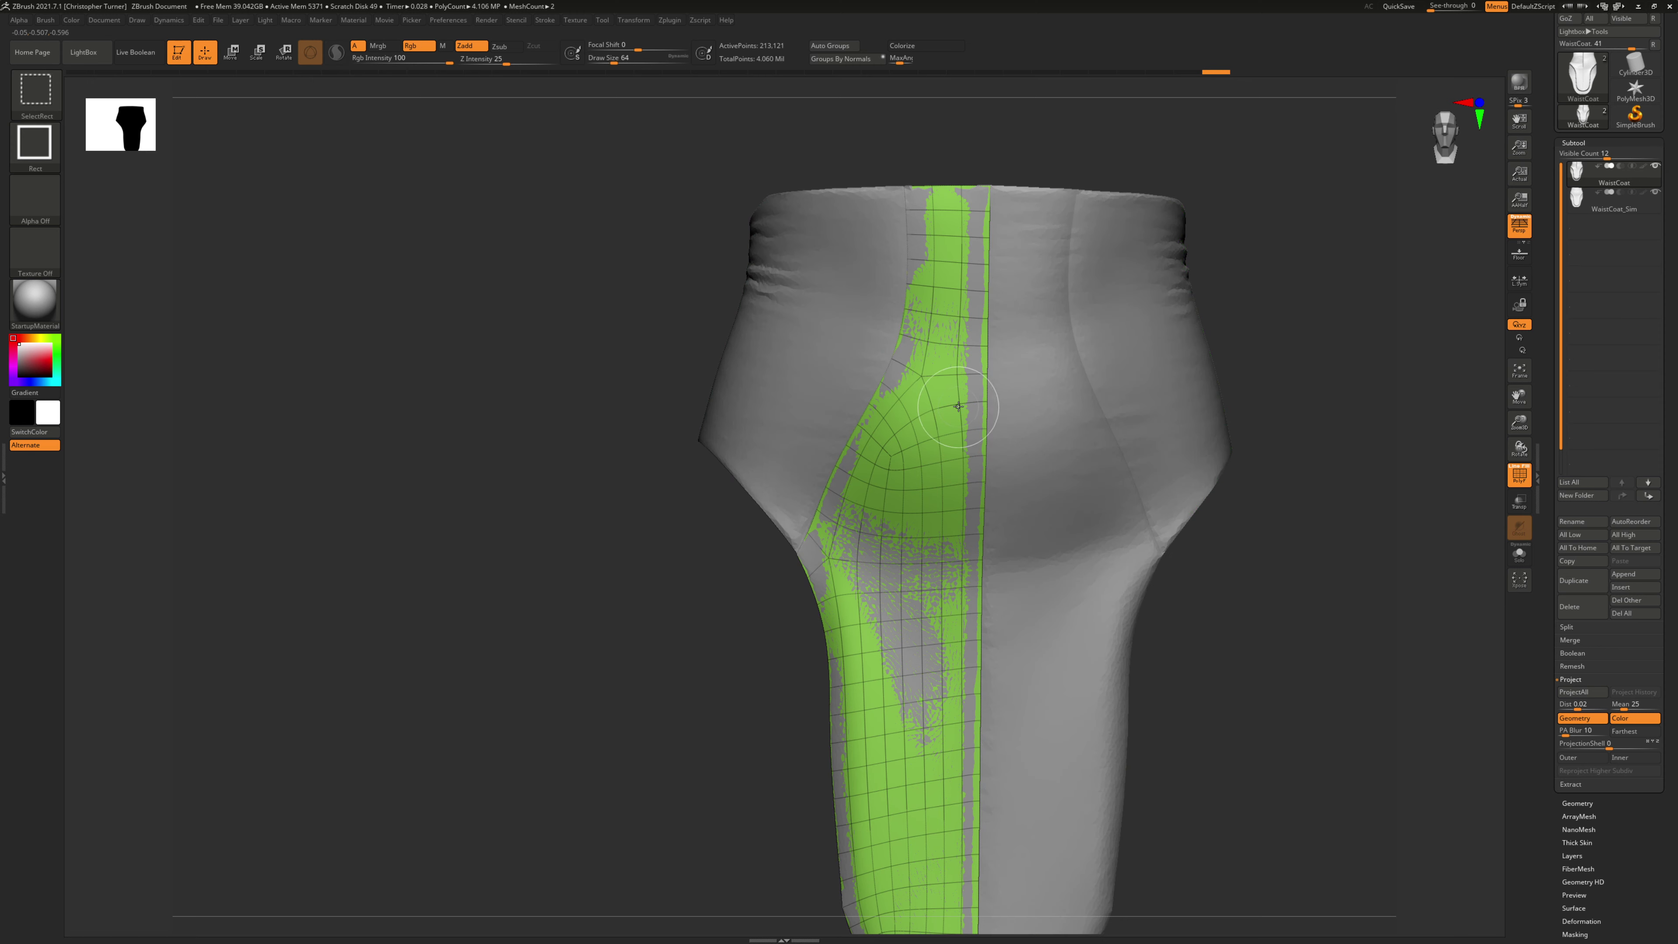
{"action": "left_click", "coordinate": [1614, 200]}
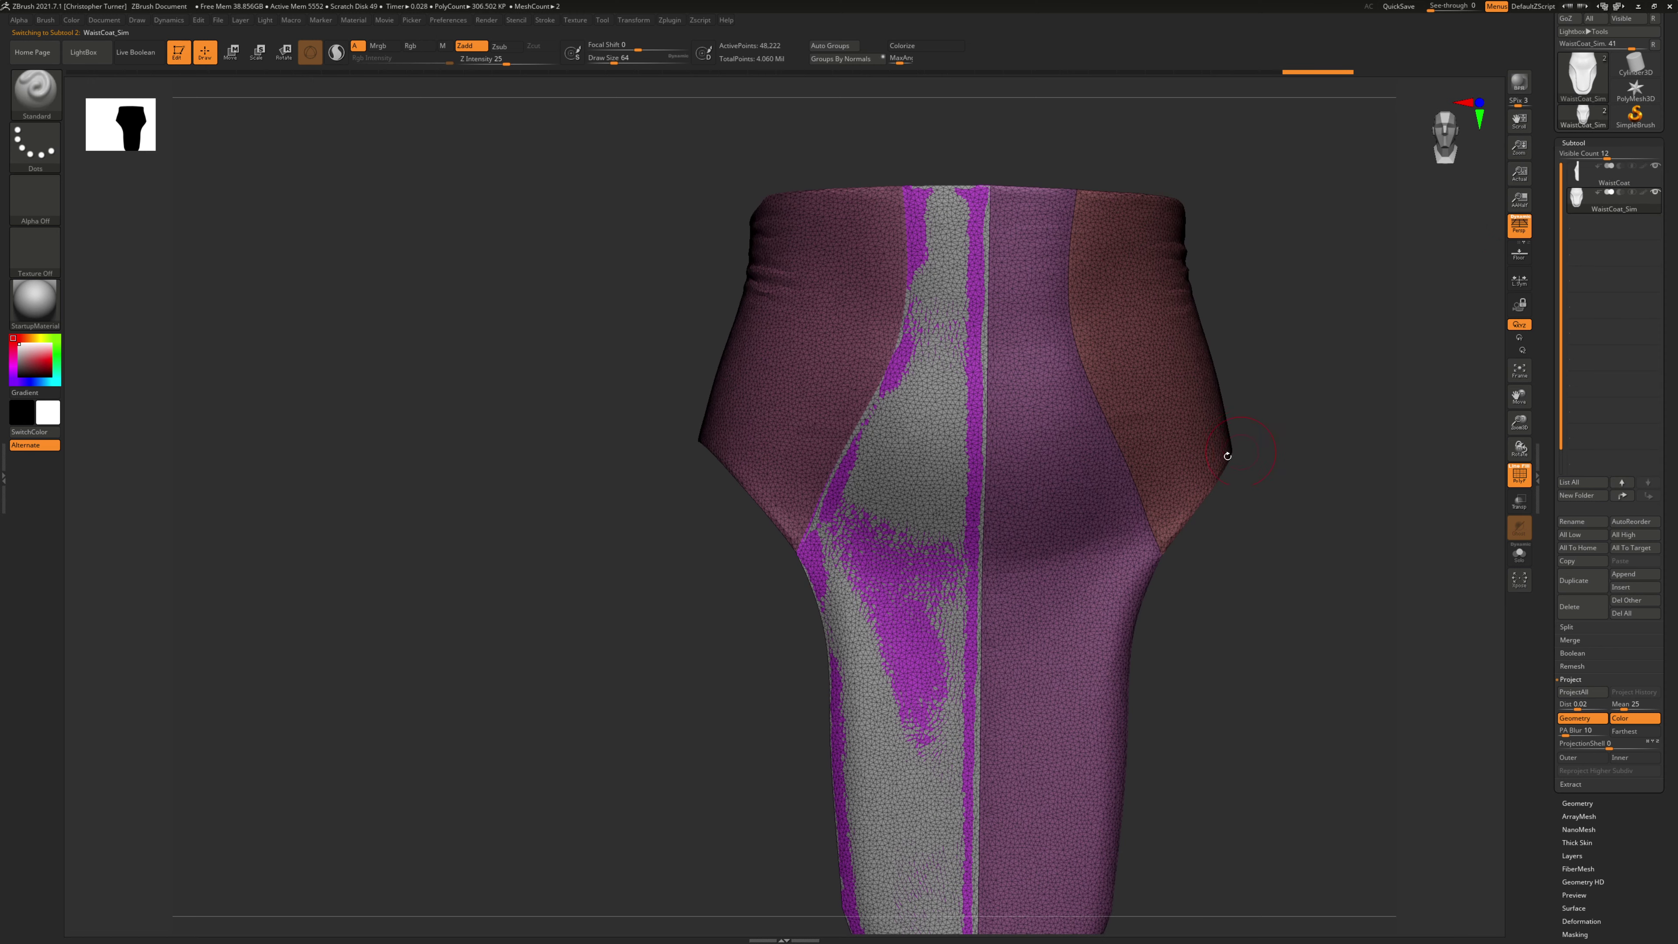
{"action": "left_click", "coordinate": [918, 412], "text": "ctrl+shift"}
{"action": "left_click", "coordinate": [1580, 176]}
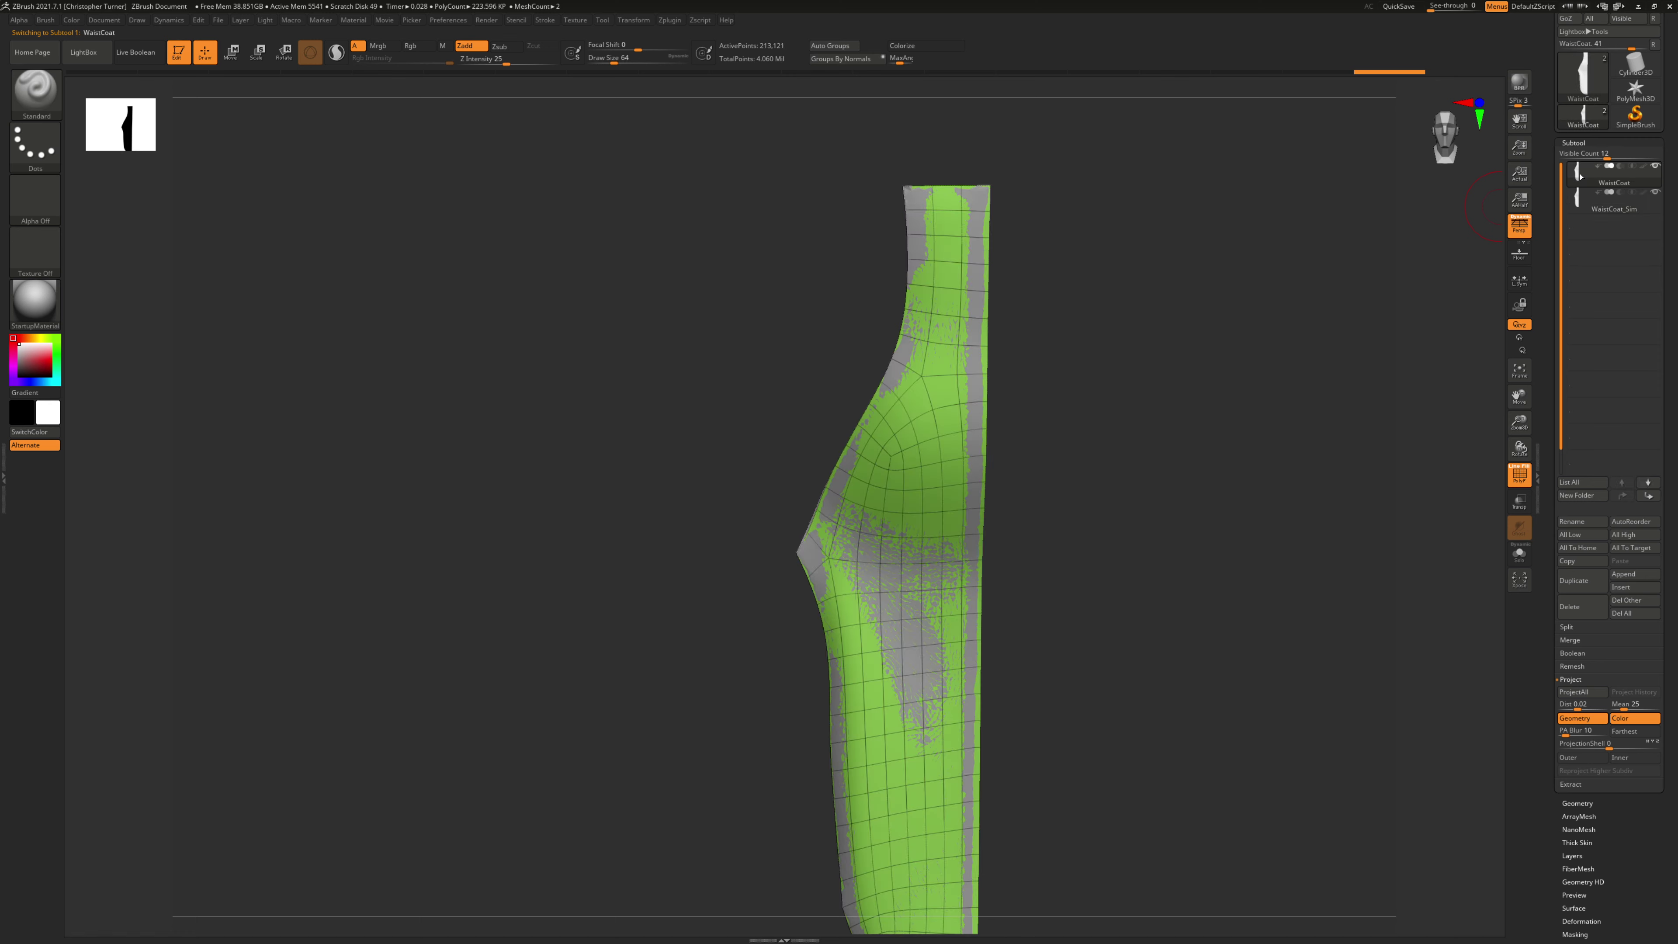
{"action": "left_click", "coordinate": [1574, 691]}
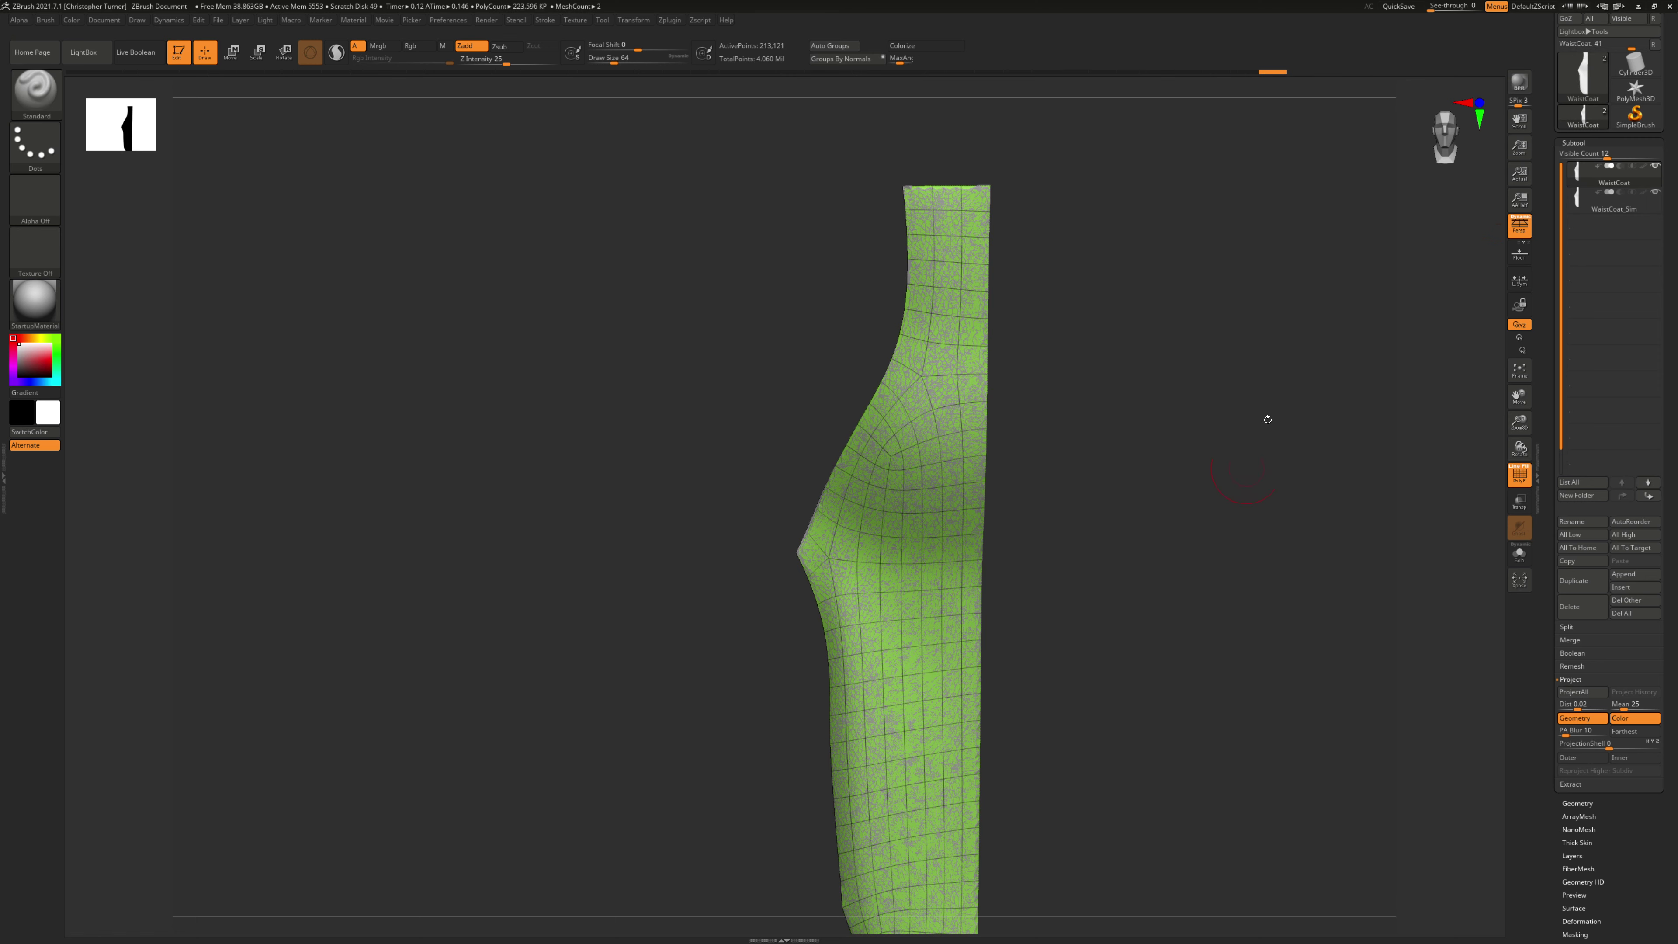
Step: Reveal all panels of WaistCoat, hide the WaistCoat_Sim subtool and turn off the polygroup wireframe display
{"action": "left_click", "coordinate": [1225, 379], "text": "ctrl+shift"}
{"action": "left_click", "coordinate": [1597, 200]}
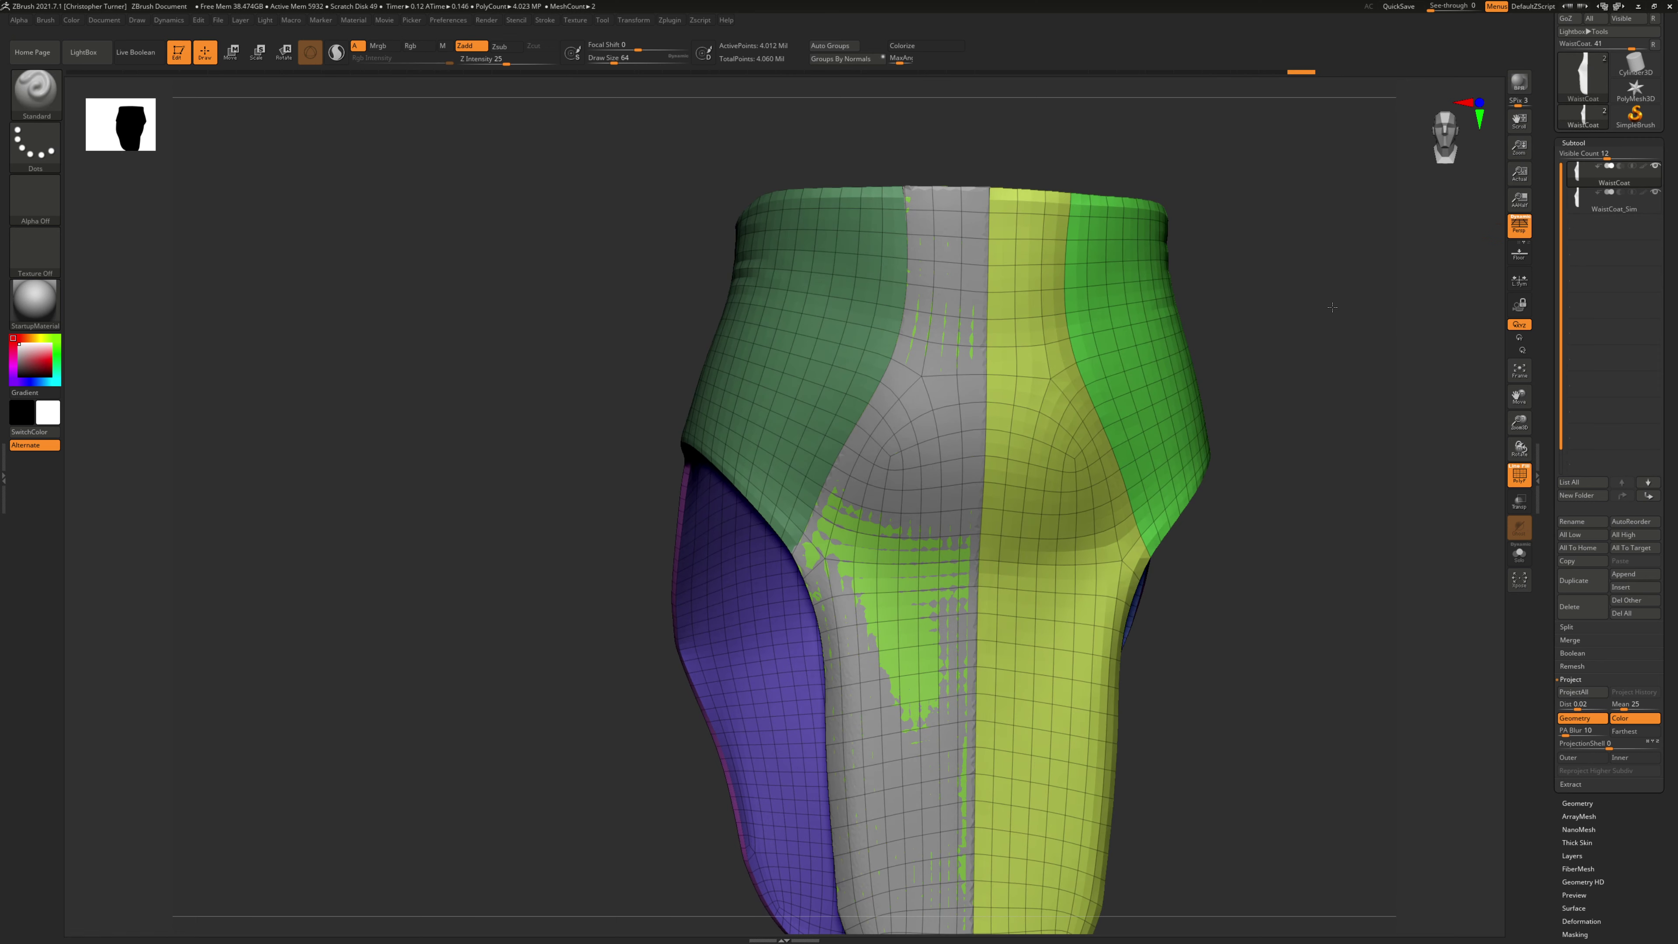
{"action": "left_click", "coordinate": [1656, 192]}
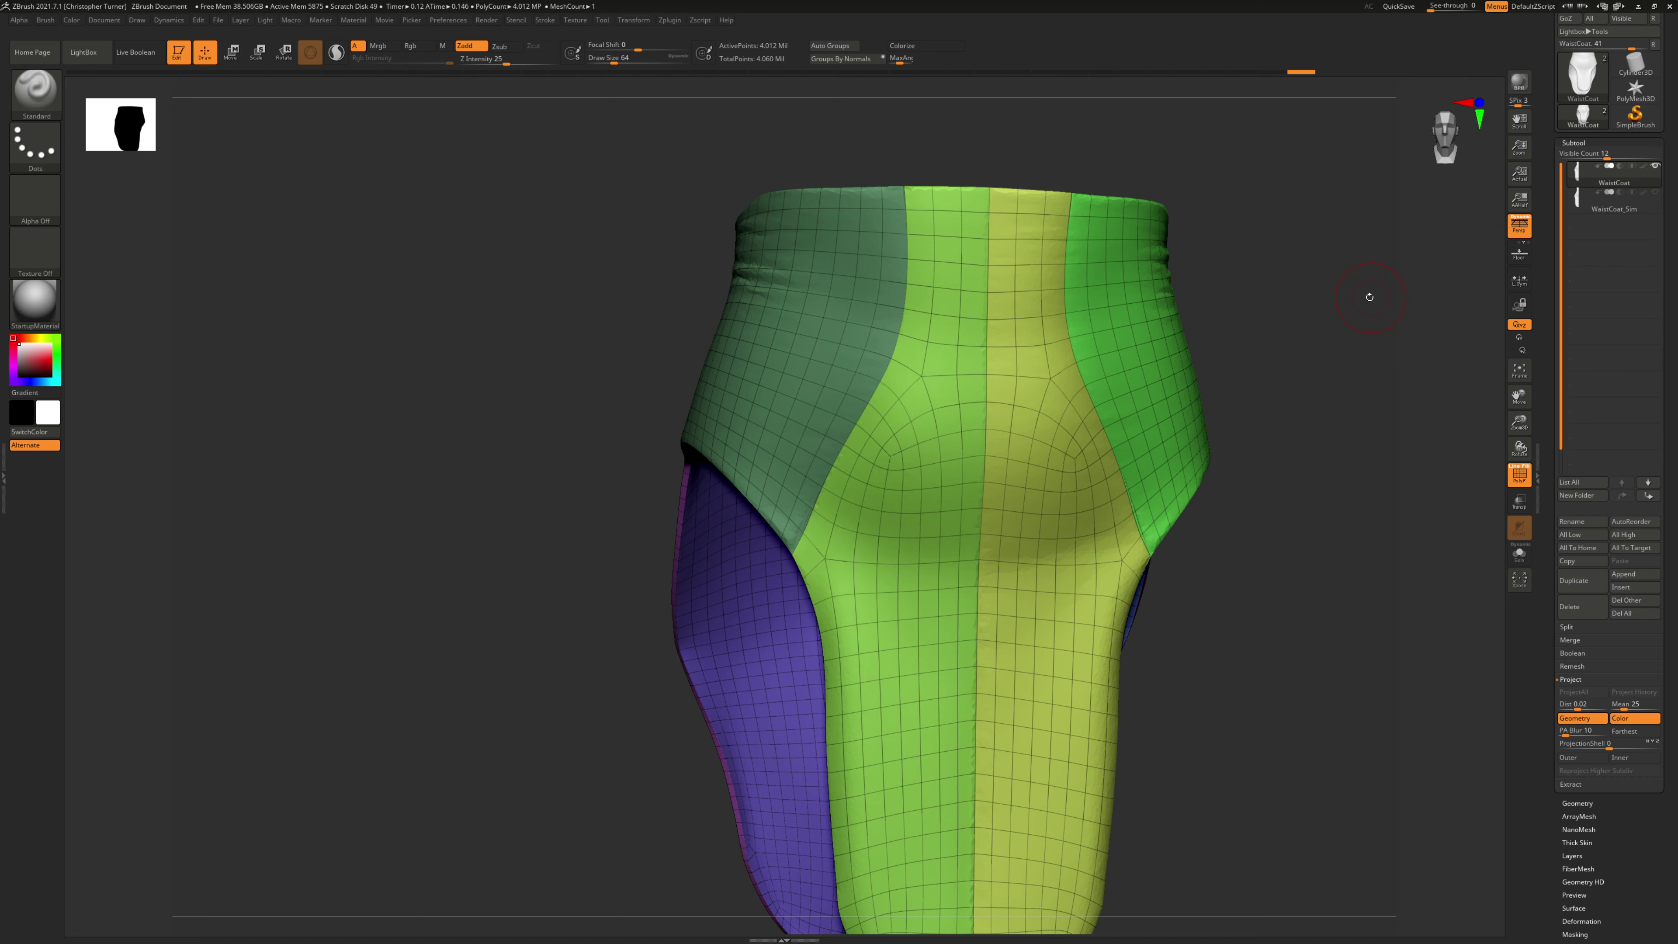
{"action": "left_click_drag", "start_coordinate": [1367, 293], "coordinate": [1386, 293]}
{"action": "key", "text": "shift+f"}
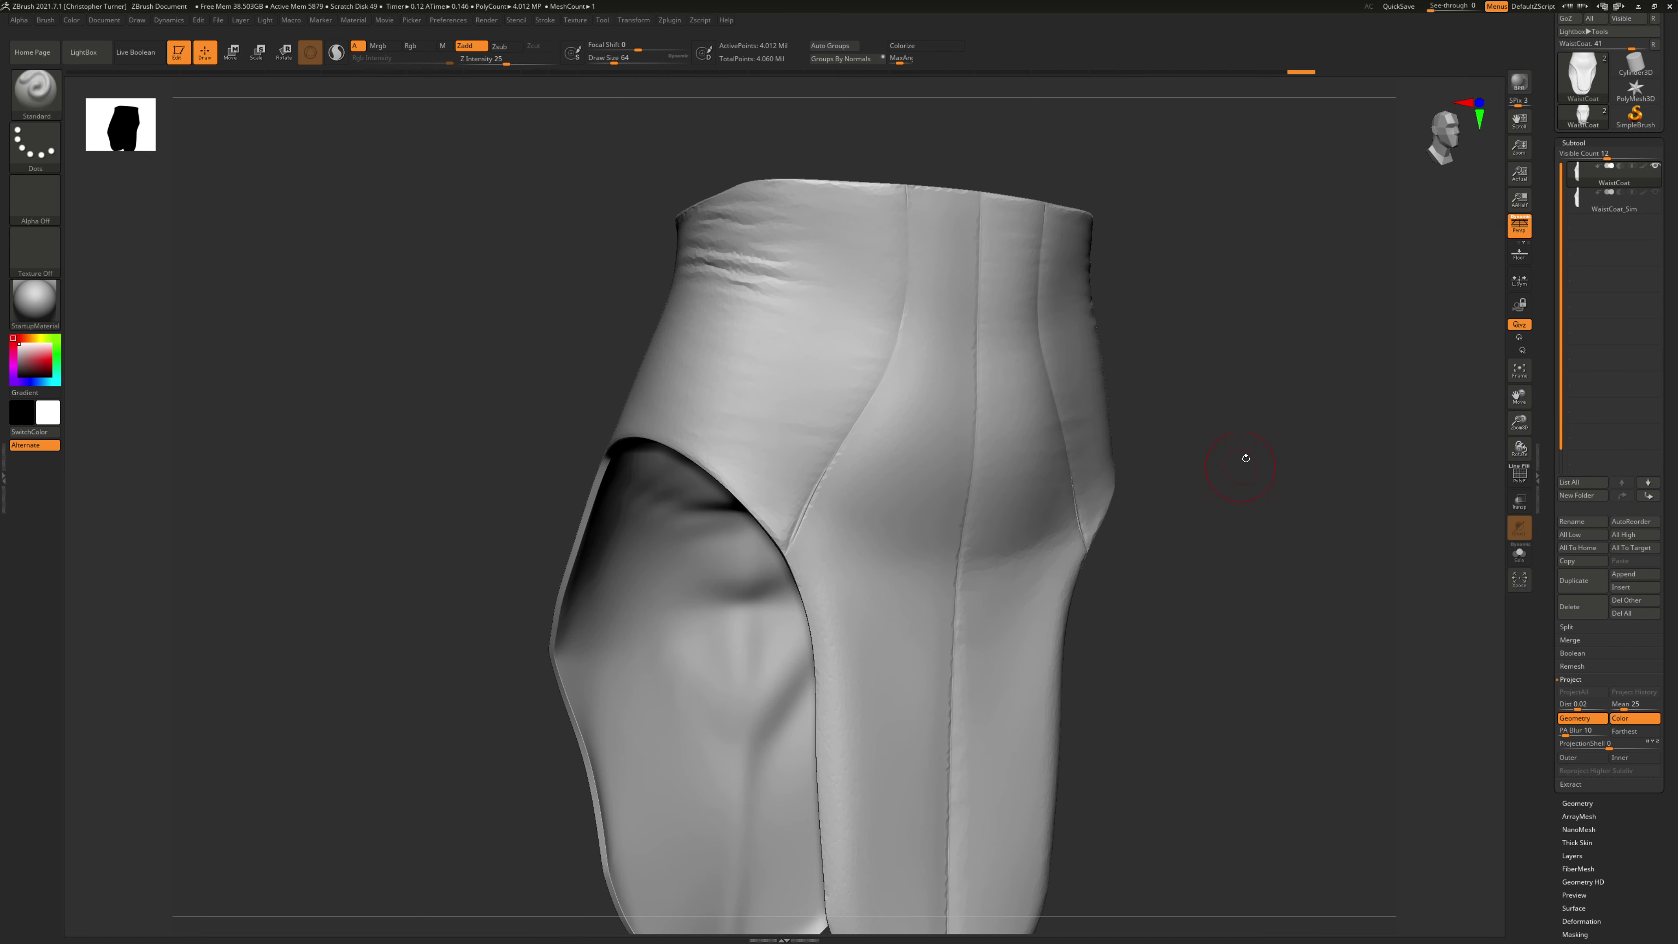
Step: Inspect the projected folds, seams and waistband wrinkles on WaistCoat from the front, side and back
{"action": "mouse_move", "coordinate": [1246, 459]}
{"action": "left_mouse_down"}
{"action": "mouse_move", "coordinate": [1303, 458]}
{"action": "mouse_move", "coordinate": [1196, 405]}
{"action": "mouse_move", "coordinate": [1226, 403]}
{"action": "mouse_move", "coordinate": [1162, 402]}
{"action": "mouse_move", "coordinate": [1188, 424]}
{"action": "mouse_move", "coordinate": [1204, 402]}
{"action": "mouse_move", "coordinate": [1201, 450]}
{"action": "left_mouse_up"}
{"action": "left_click_drag", "start_coordinate": [1149, 337], "coordinate": [1147, 299]}
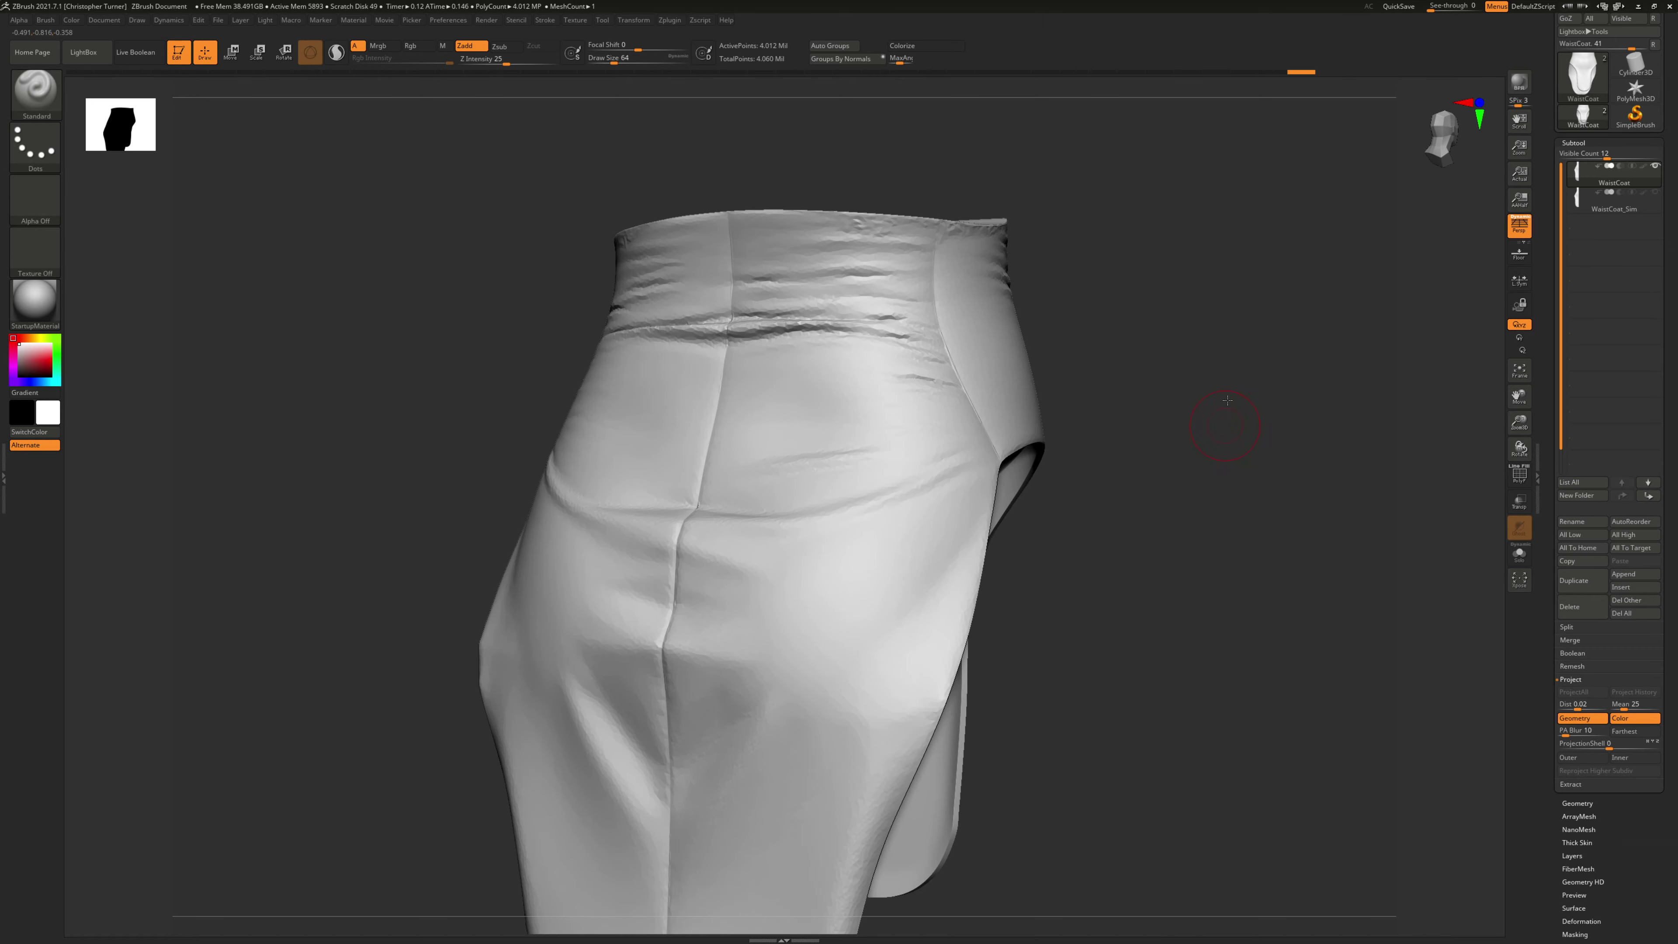
{"action": "left_click_drag", "start_coordinate": [1221, 398], "coordinate": [1251, 348], "text": "alt"}
{"action": "left_click_drag", "start_coordinate": [1248, 476], "coordinate": [1097, 463]}
{"action": "mouse_move", "coordinate": [1188, 341]}
{"action": "left_mouse_down", "text": "alt"}
{"action": "mouse_move", "coordinate": [1160, 485]}
{"action": "mouse_move", "coordinate": [738, 383]}
{"action": "left_mouse_up", "text": "alt"}
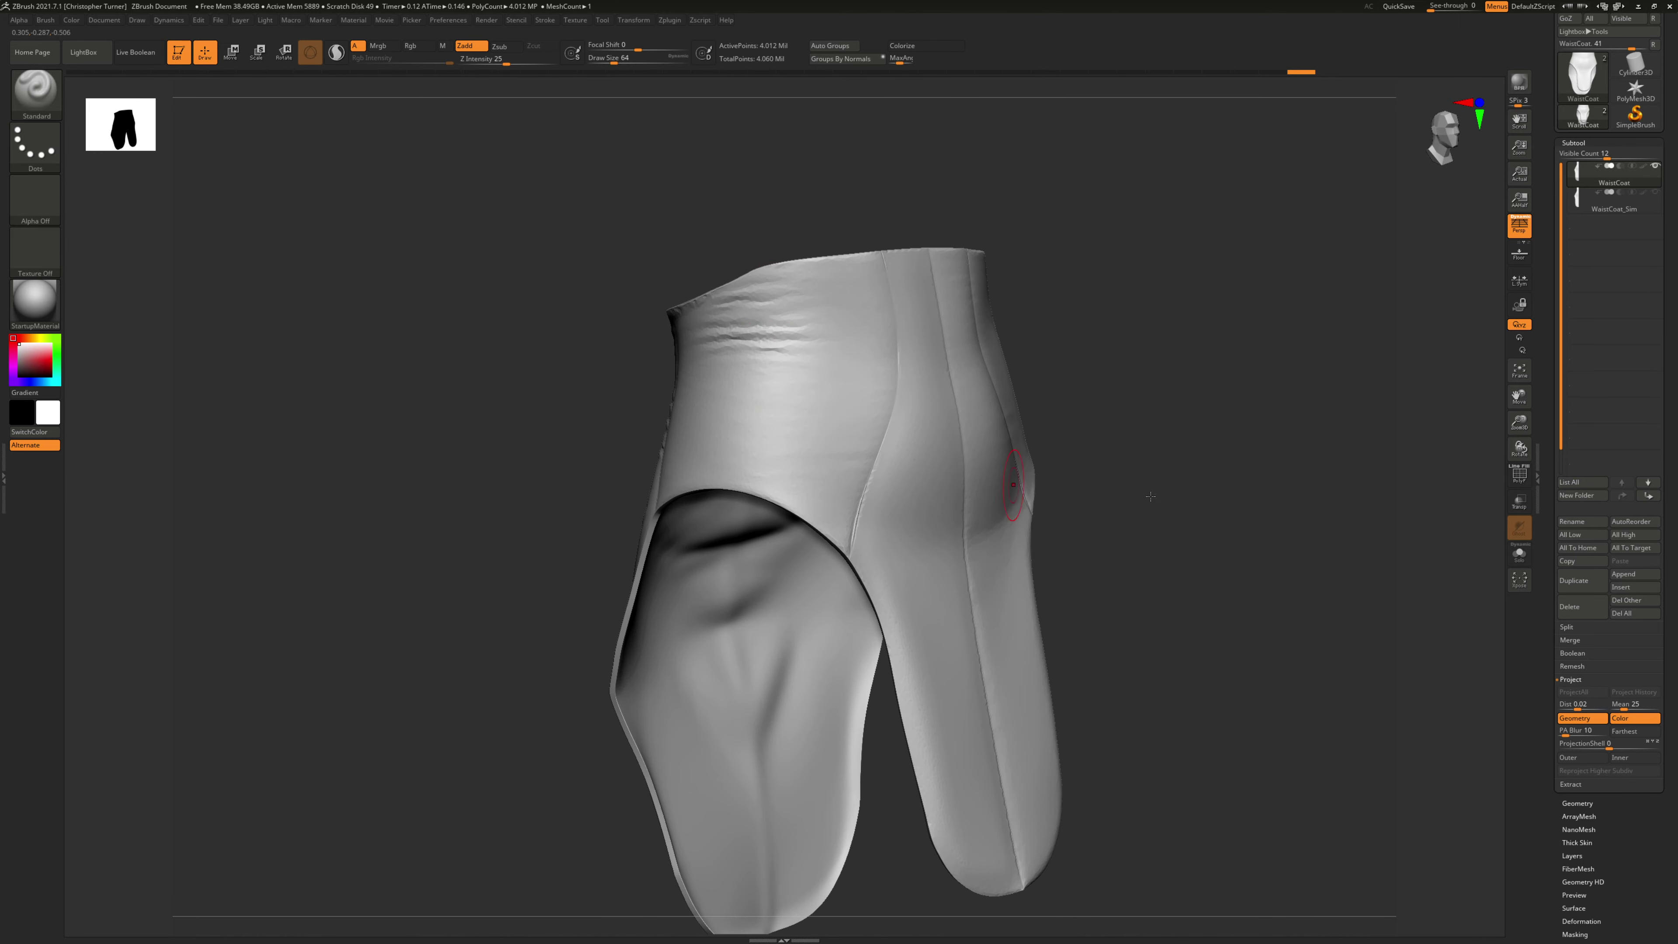
{"action": "left_click_drag", "start_coordinate": [1151, 496], "coordinate": [1101, 409]}
{"action": "left_click_drag", "start_coordinate": [1164, 547], "coordinate": [1258, 379]}
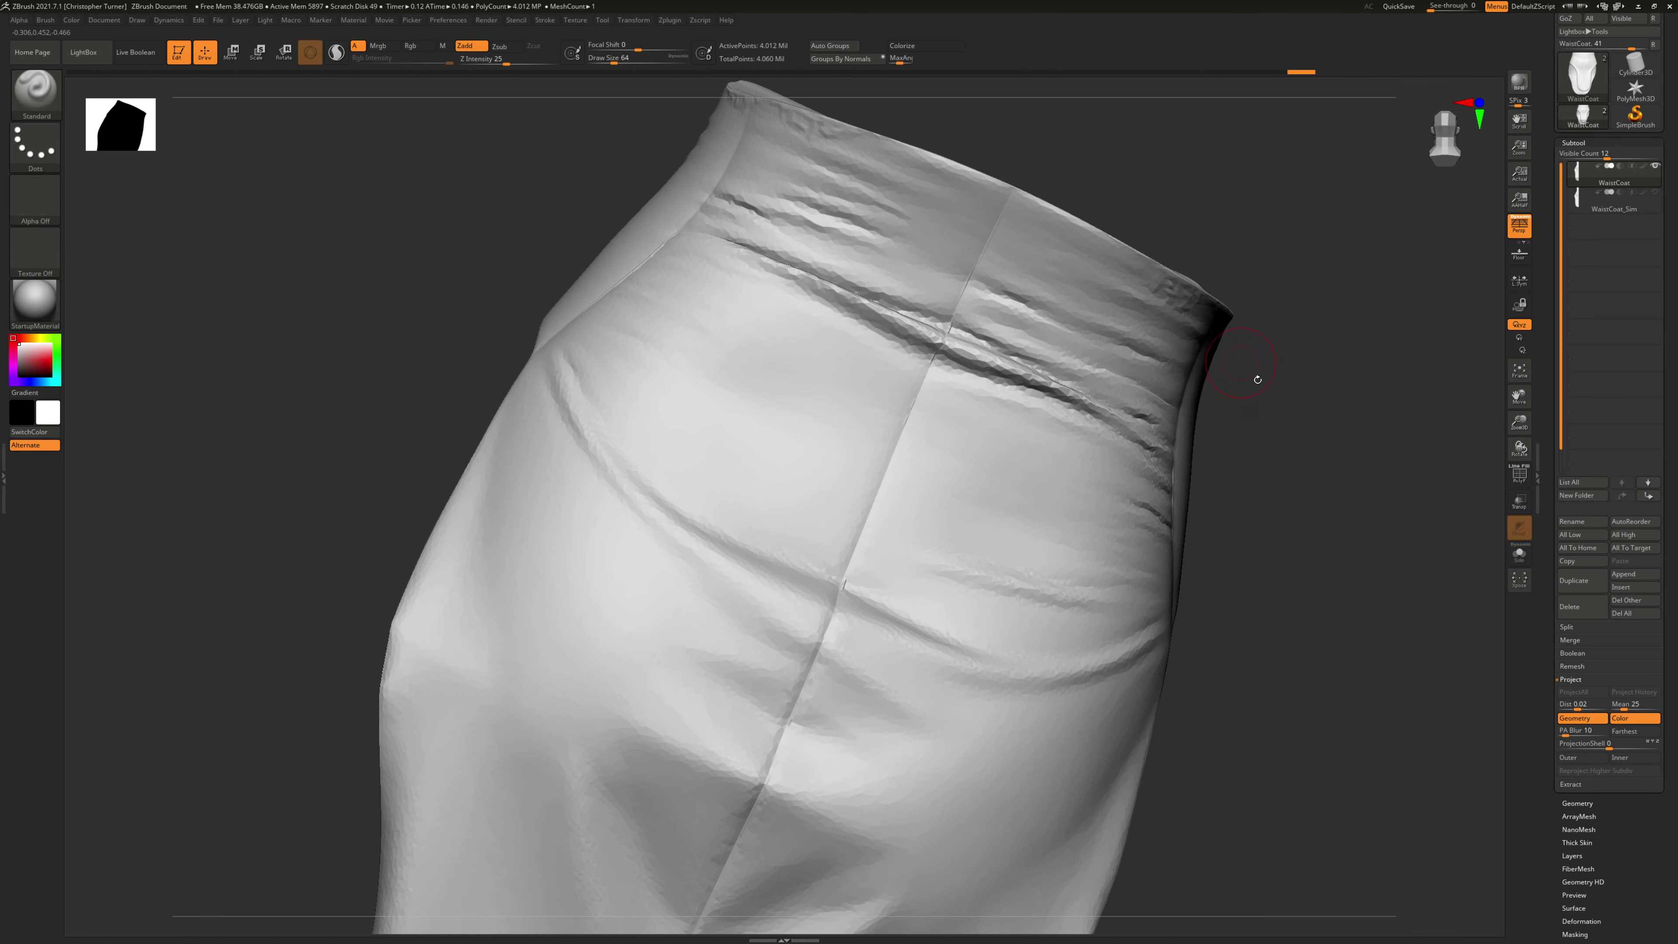
{"action": "mouse_move", "coordinate": [1346, 446]}
{"action": "left_mouse_down"}
{"action": "mouse_move", "coordinate": [1316, 430]}
{"action": "mouse_move", "coordinate": [1394, 288]}
{"action": "mouse_move", "coordinate": [1086, 476]}
{"action": "mouse_move", "coordinate": [1060, 528]}
{"action": "mouse_move", "coordinate": [1170, 410]}
{"action": "left_mouse_up"}
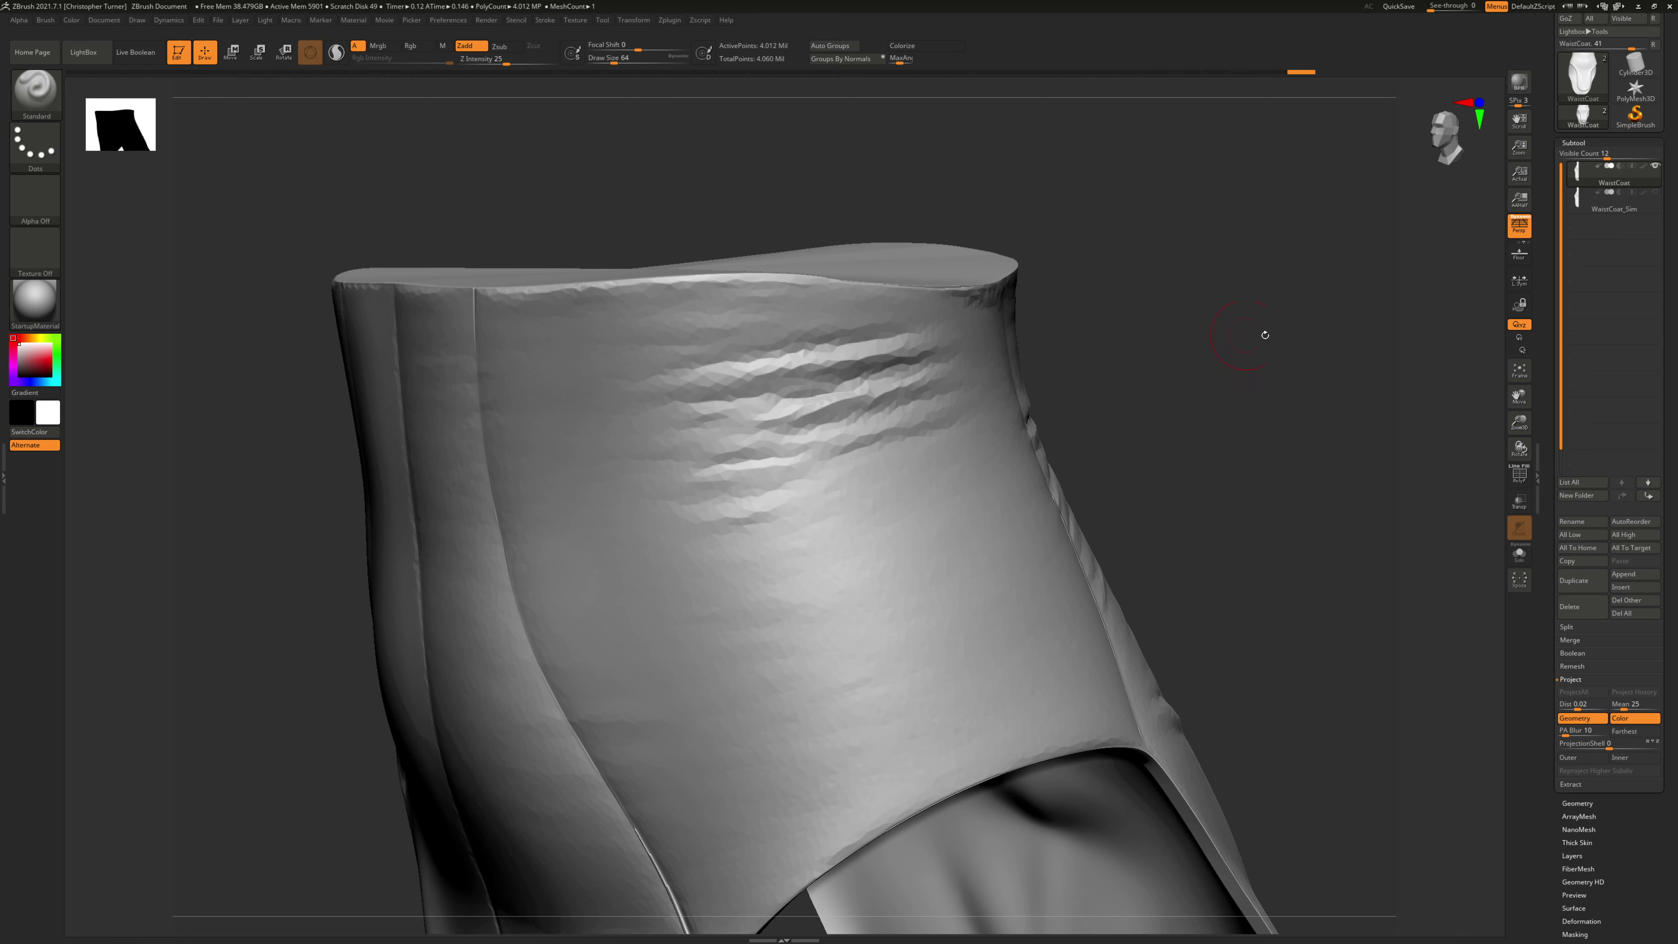
Step: Enlarge the brush draw size to about 101 and smooth the rough waist wrinkles and lower area of the side panel
{"action": "left_click_drag", "start_coordinate": [1263, 333], "coordinate": [1292, 337]}
{"action": "key", "text": "space"}
{"action": "mouse_move", "coordinate": [850, 396]}
{"action": "left_mouse_down"}
{"action": "mouse_move", "coordinate": [879, 394]}
{"action": "mouse_move", "coordinate": [900, 424]}
{"action": "mouse_move", "coordinate": [929, 369]}
{"action": "left_mouse_up"}
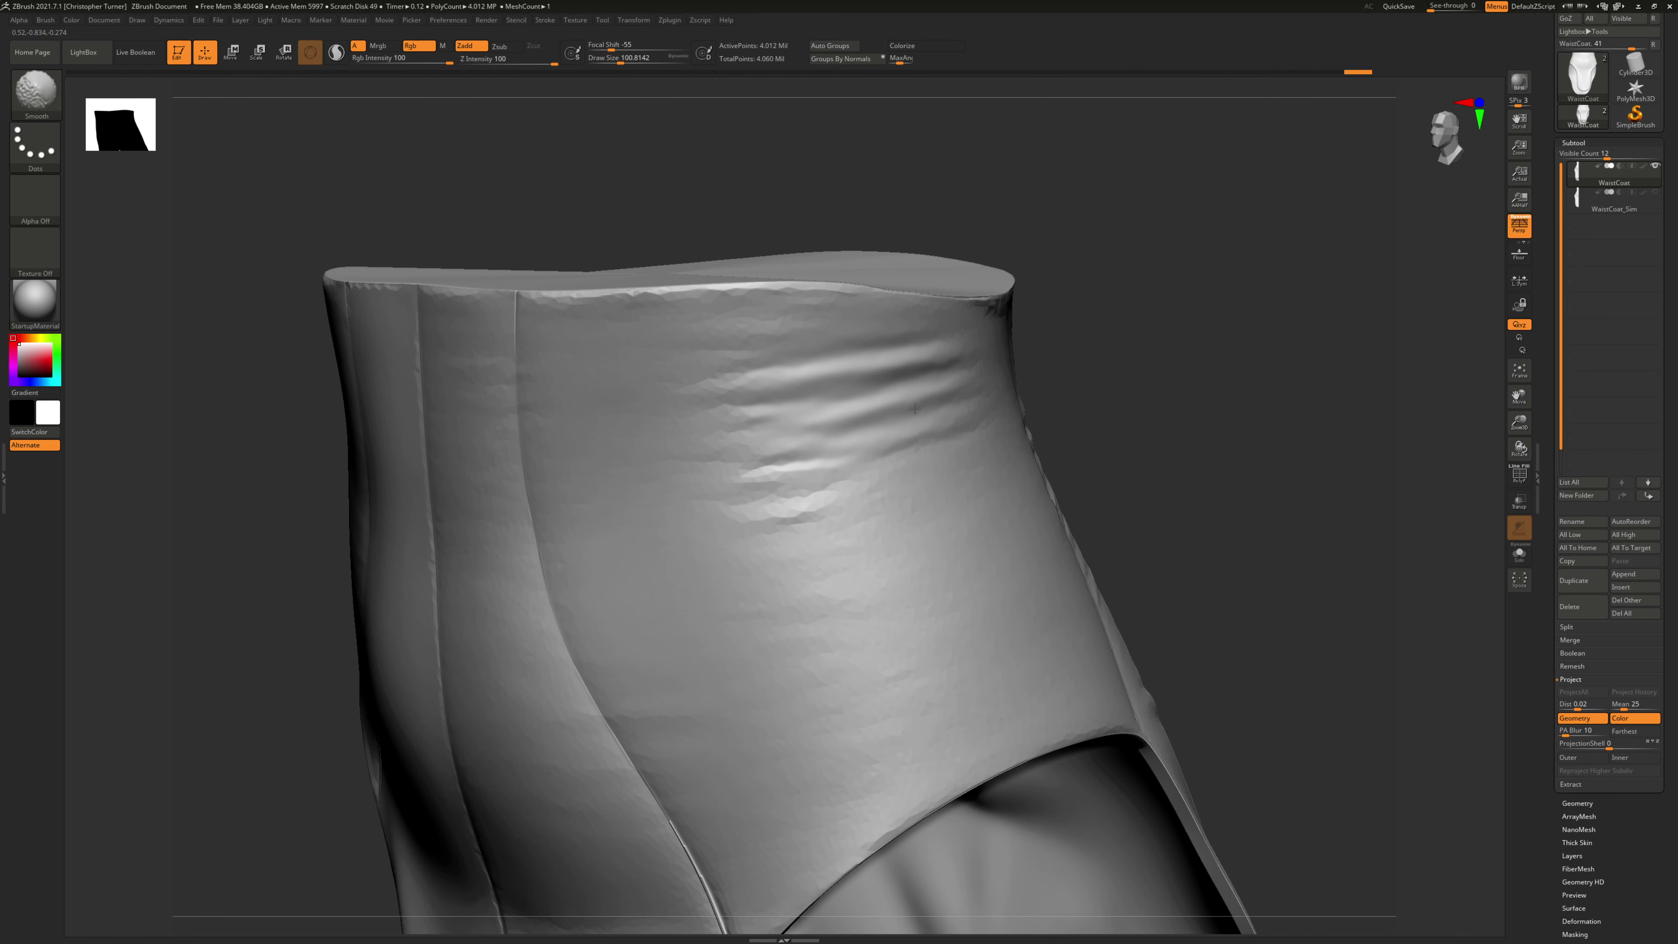
{"action": "mouse_move", "coordinate": [775, 422]}
{"action": "left_mouse_down", "text": "shift"}
{"action": "mouse_move", "coordinate": [732, 372]}
{"action": "mouse_move", "coordinate": [823, 333]}
{"action": "mouse_move", "coordinate": [726, 323]}
{"action": "mouse_move", "coordinate": [714, 339]}
{"action": "mouse_move", "coordinate": [817, 427]}
{"action": "mouse_move", "coordinate": [815, 515]}
{"action": "left_mouse_up", "text": "shift"}
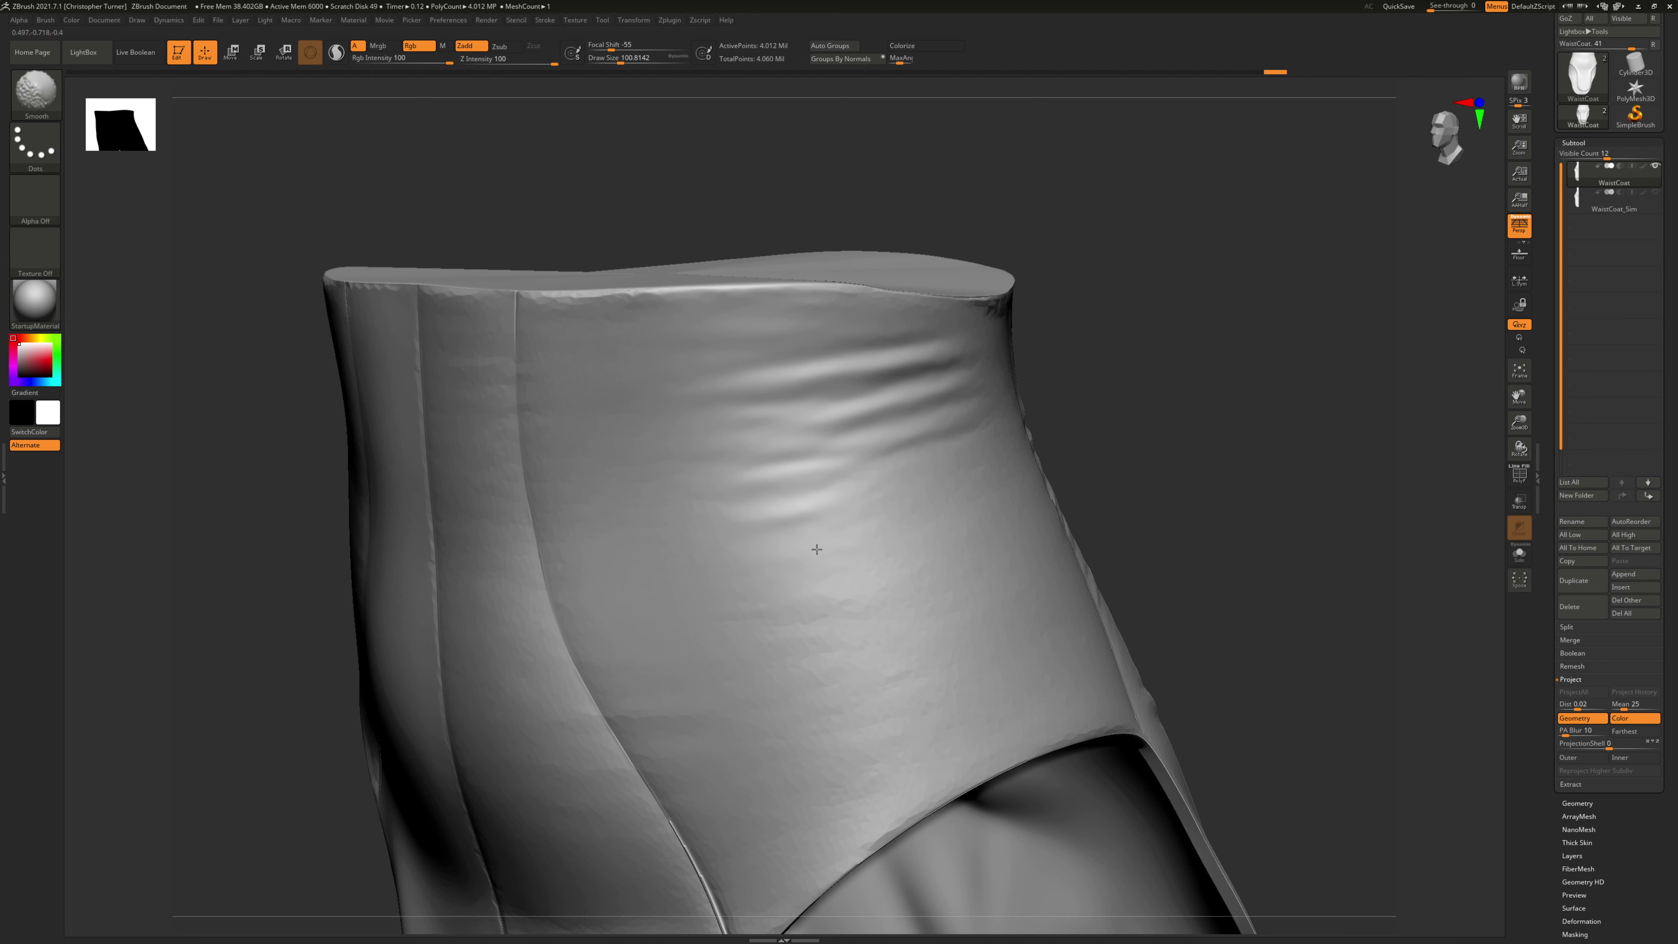
{"action": "left_click_drag", "start_coordinate": [1247, 453], "coordinate": [1079, 555]}
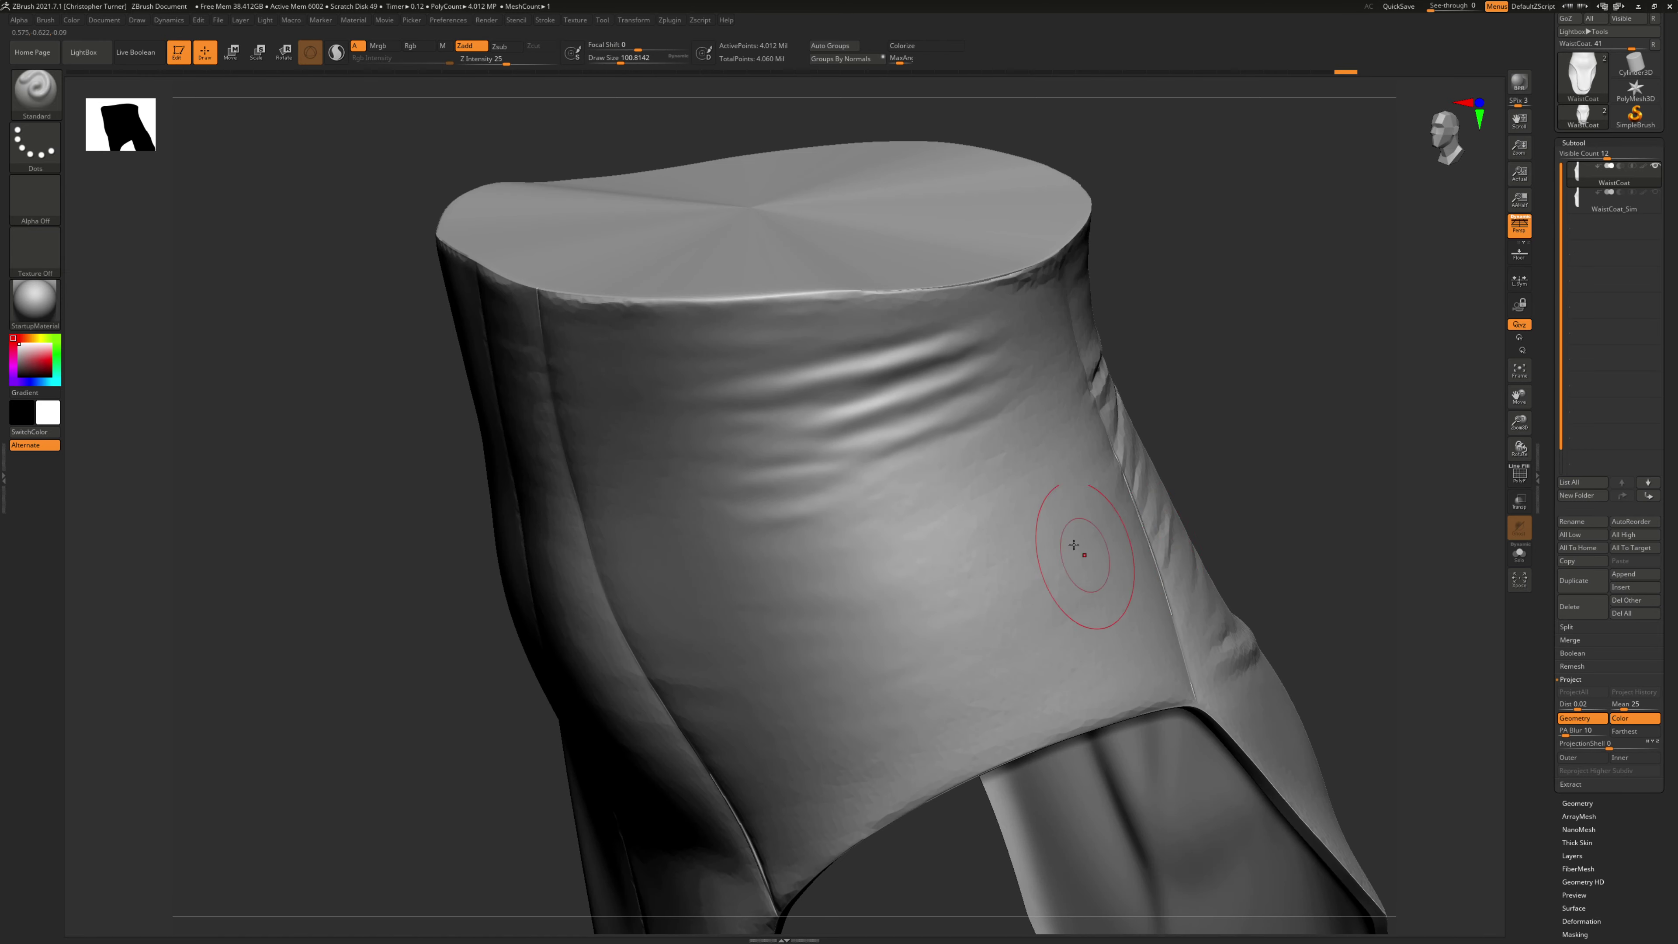
{"action": "mouse_move", "coordinate": [899, 660]}
{"action": "left_mouse_down", "text": "shift"}
{"action": "mouse_move", "coordinate": [955, 667]}
{"action": "mouse_move", "coordinate": [969, 679]}
{"action": "mouse_move", "coordinate": [948, 700]}
{"action": "left_mouse_up", "text": "shift"}
Step: Isolate the side panel and smooth its surface near the upper corner and along the lower edge
{"action": "mouse_move", "coordinate": [1285, 379]}
{"action": "left_mouse_down"}
{"action": "mouse_move", "coordinate": [1165, 371]}
{"action": "mouse_move", "coordinate": [723, 489]}
{"action": "left_mouse_up"}
{"action": "left_click", "coordinate": [743, 534], "text": "ctrl+shift"}
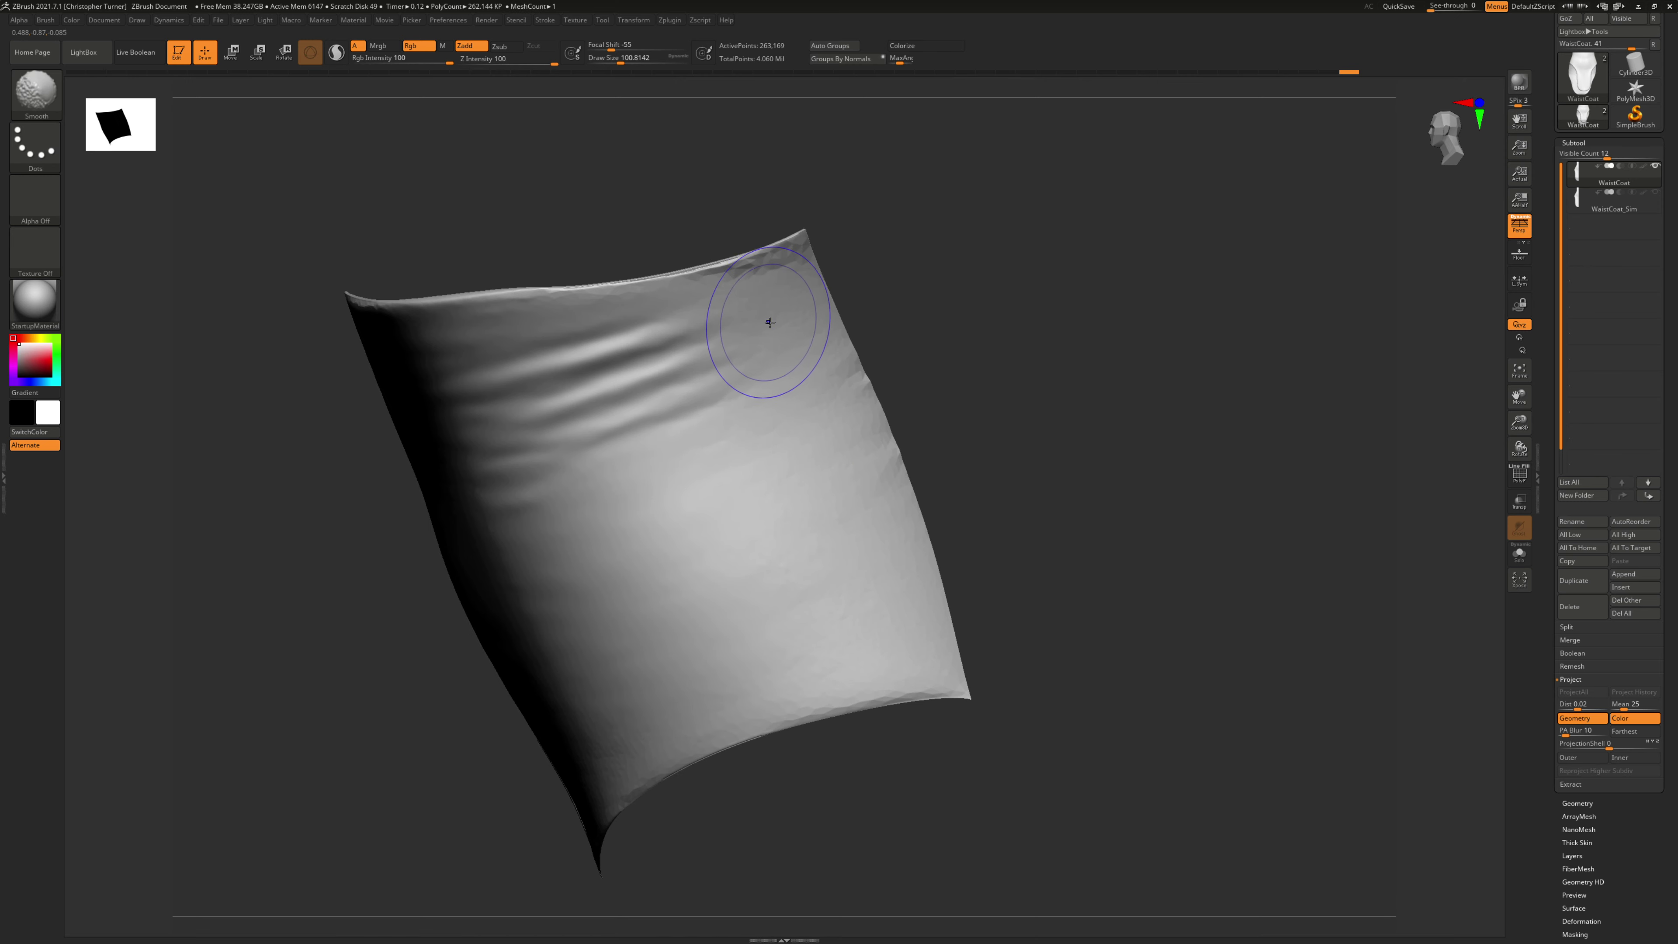
{"action": "left_click_drag", "start_coordinate": [767, 323], "coordinate": [723, 291], "text": "shift"}
{"action": "left_click_drag", "start_coordinate": [732, 282], "coordinate": [759, 277], "text": "shift"}
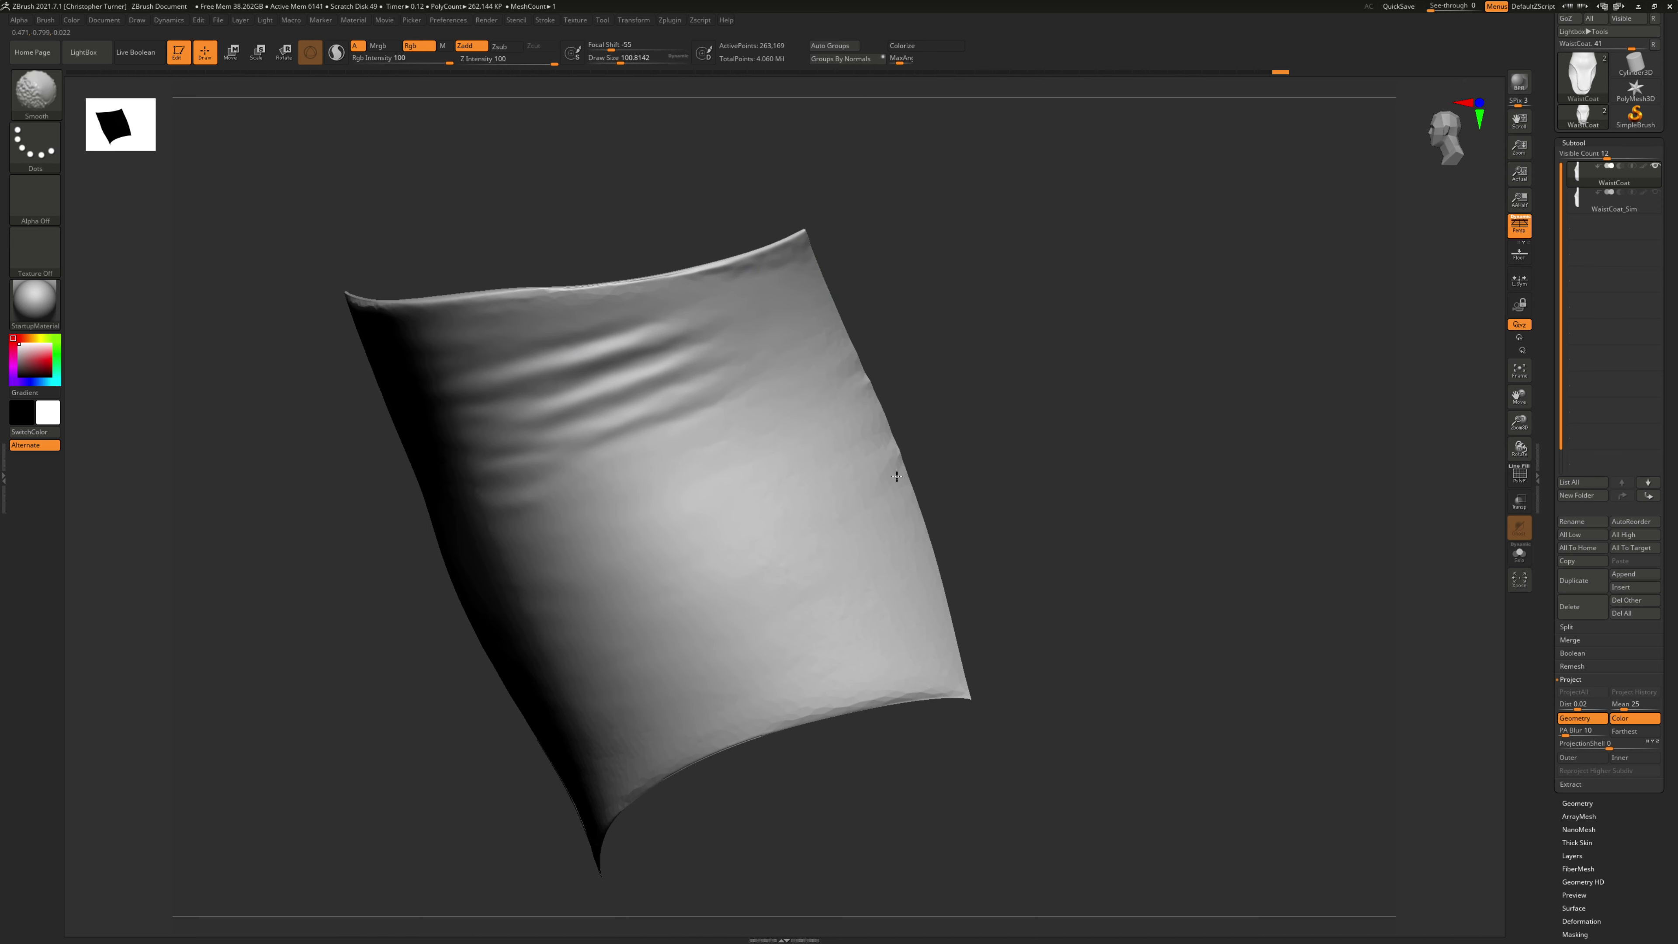
{"action": "left_click_drag", "start_coordinate": [883, 700], "coordinate": [871, 695], "text": "shift"}
Step: Smooth the remaining roughness along the side panel's front edge, lower tip and upper corner
{"action": "mouse_move", "coordinate": [1057, 571]}
{"action": "left_mouse_down"}
{"action": "mouse_move", "coordinate": [1071, 551]}
{"action": "mouse_move", "coordinate": [1058, 352]}
{"action": "left_mouse_up"}
{"action": "mouse_move", "coordinate": [721, 466]}
{"action": "left_mouse_down"}
{"action": "mouse_move", "coordinate": [1131, 371]}
{"action": "mouse_move", "coordinate": [763, 499]}
{"action": "left_mouse_up"}
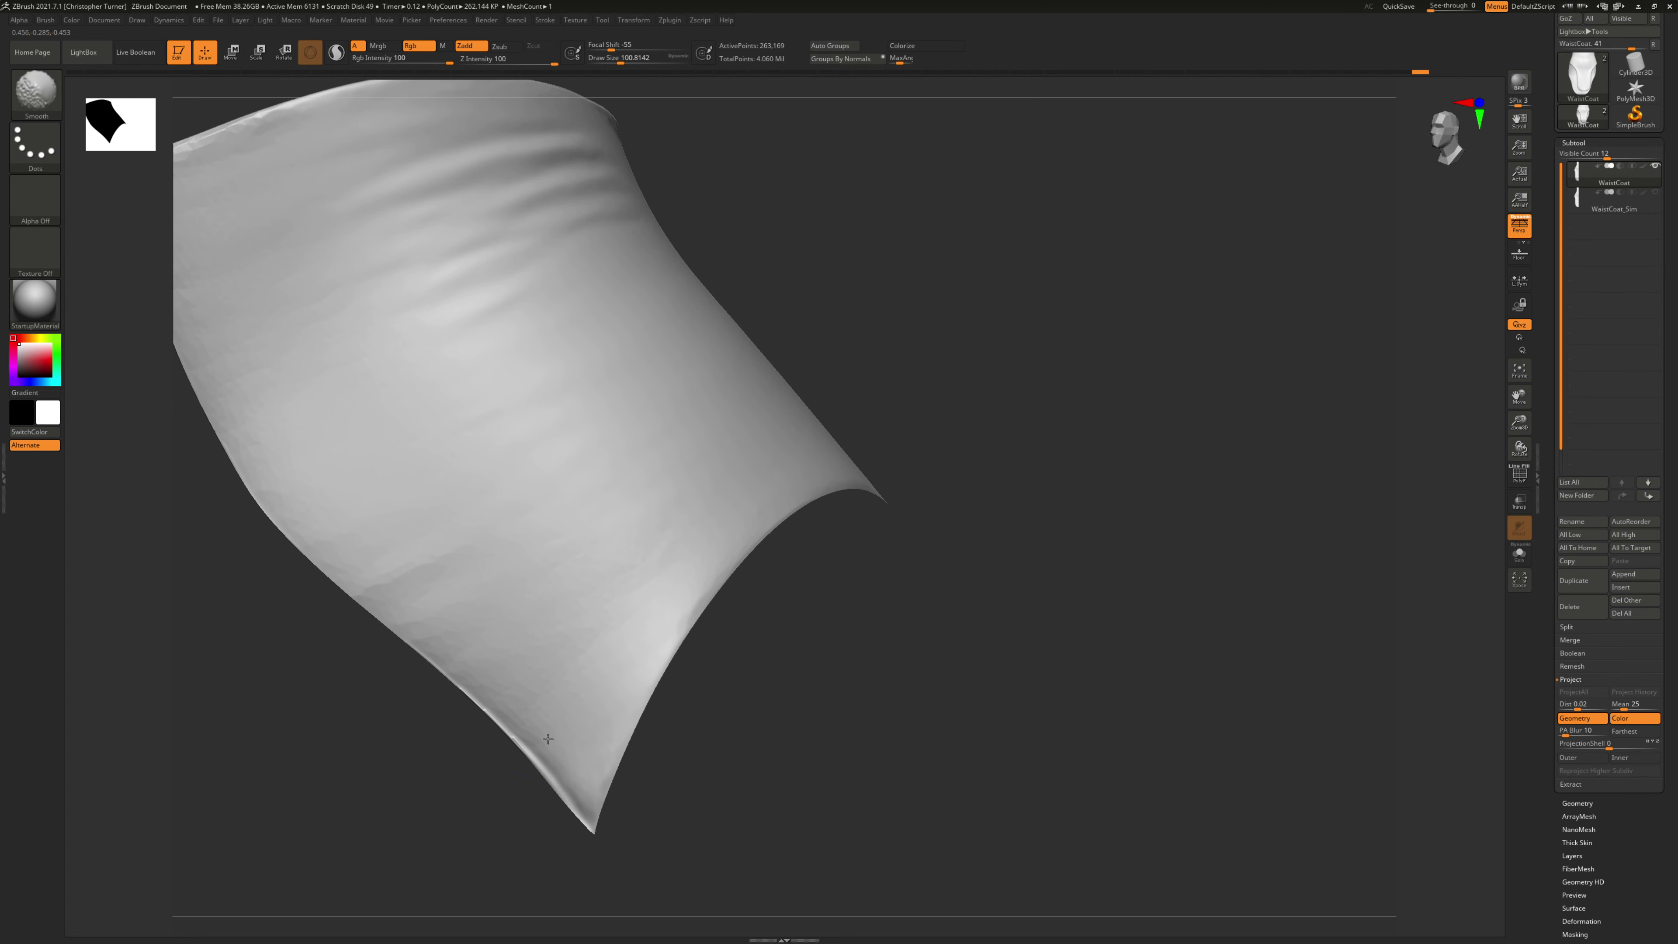
{"action": "mouse_move", "coordinate": [388, 585]}
{"action": "left_mouse_down"}
{"action": "mouse_move", "coordinate": [981, 356]}
{"action": "mouse_move", "coordinate": [1149, 364]}
{"action": "mouse_move", "coordinate": [865, 513]}
{"action": "left_mouse_up"}
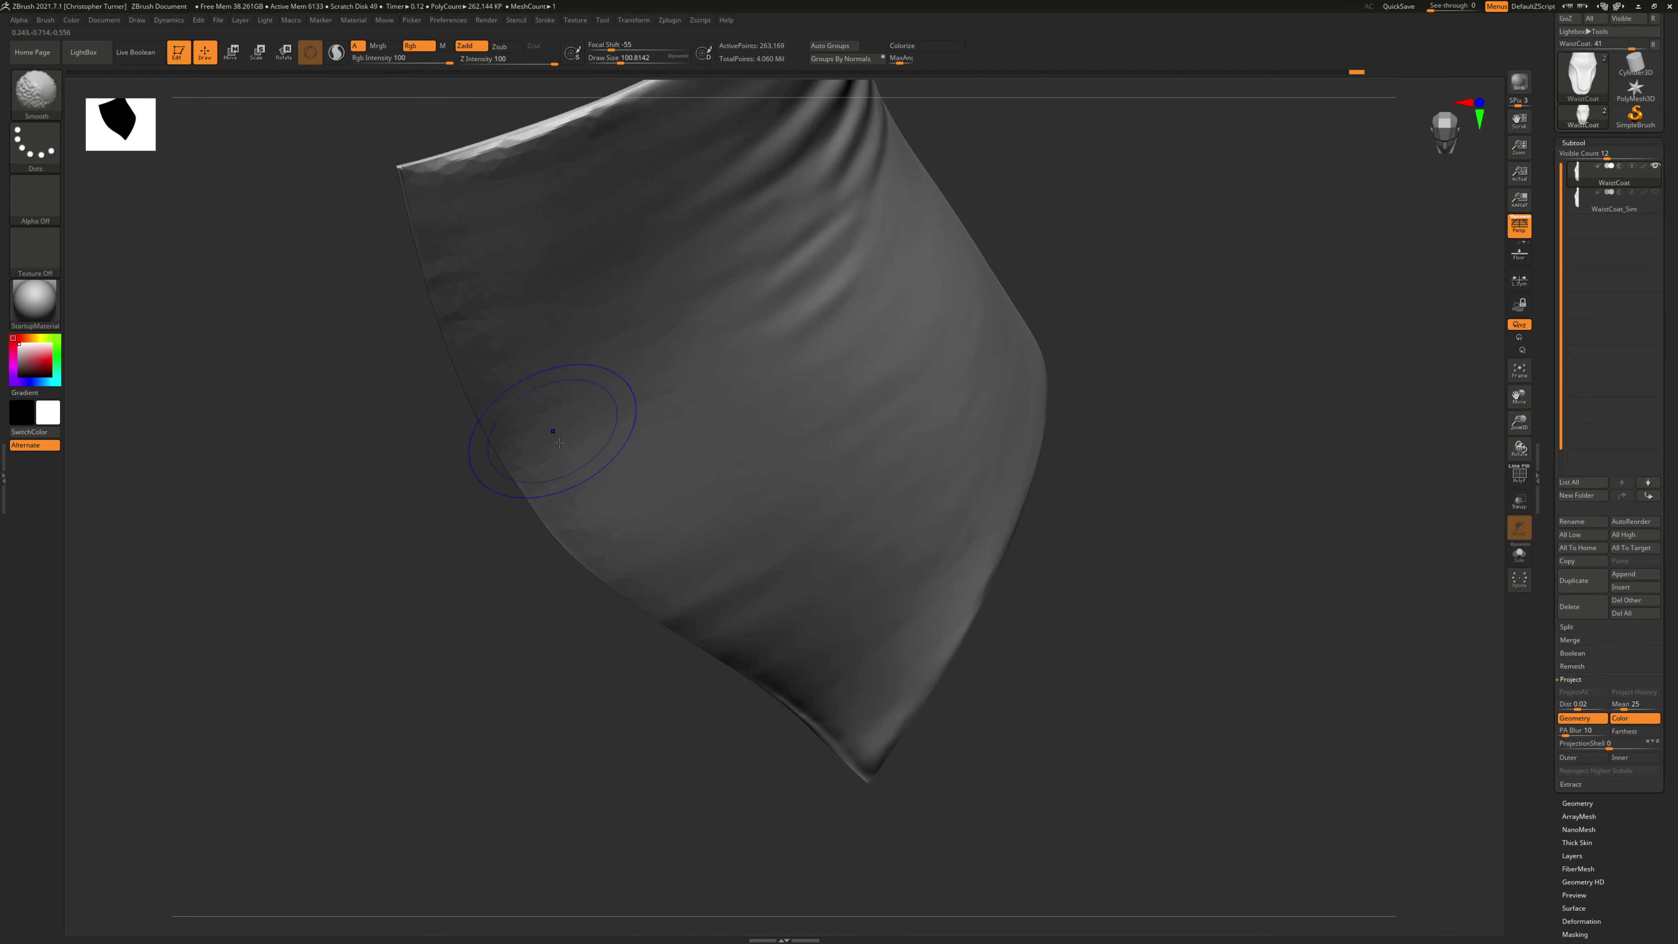
{"action": "mouse_move", "coordinate": [528, 427]}
{"action": "left_mouse_down"}
{"action": "mouse_move", "coordinate": [676, 464]}
{"action": "mouse_move", "coordinate": [660, 360]}
{"action": "mouse_move", "coordinate": [836, 297]}
{"action": "left_mouse_up"}
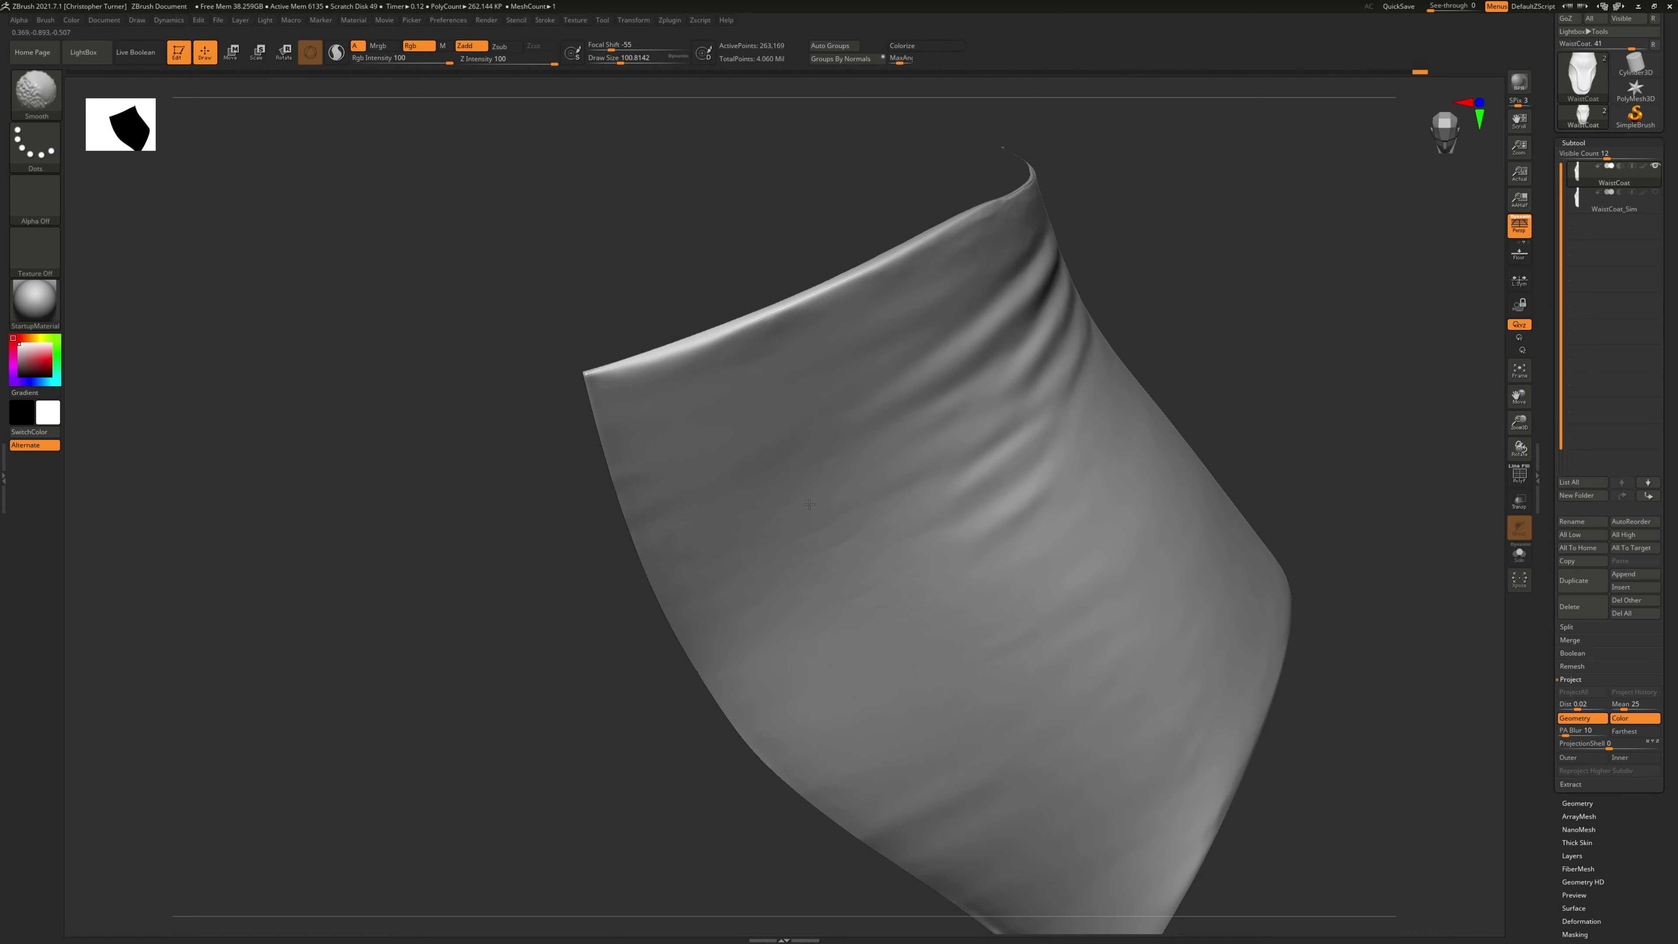
{"action": "left_click_drag", "start_coordinate": [1241, 387], "coordinate": [1112, 375]}
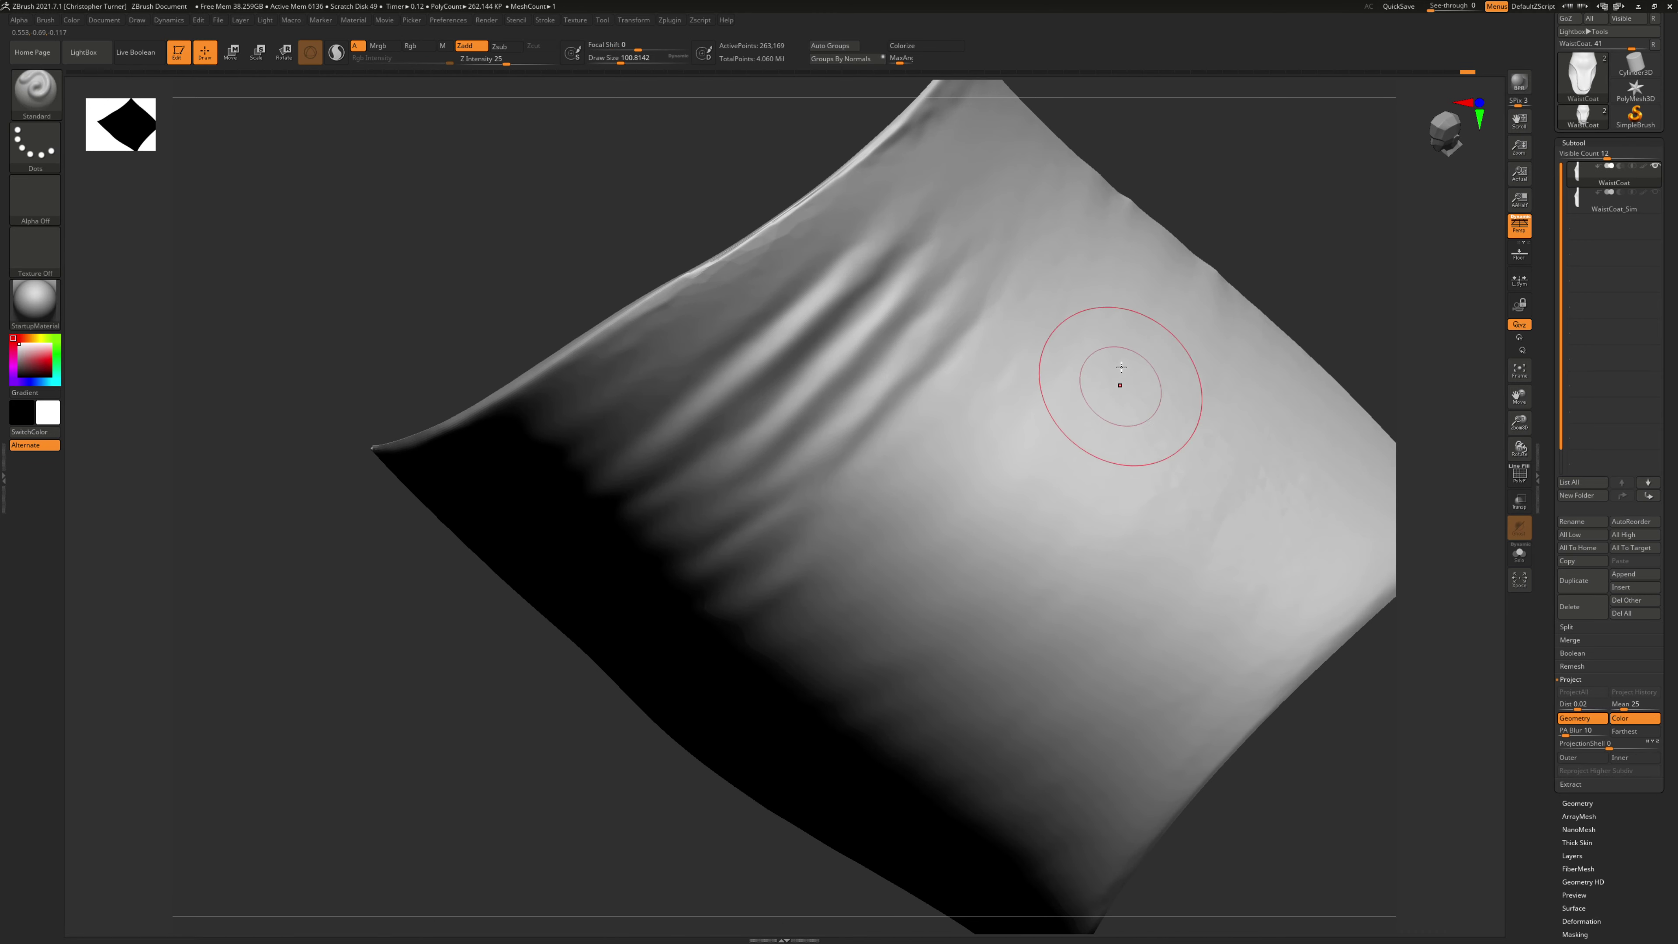
{"action": "left_click_drag", "start_coordinate": [640, 225], "coordinate": [933, 289]}
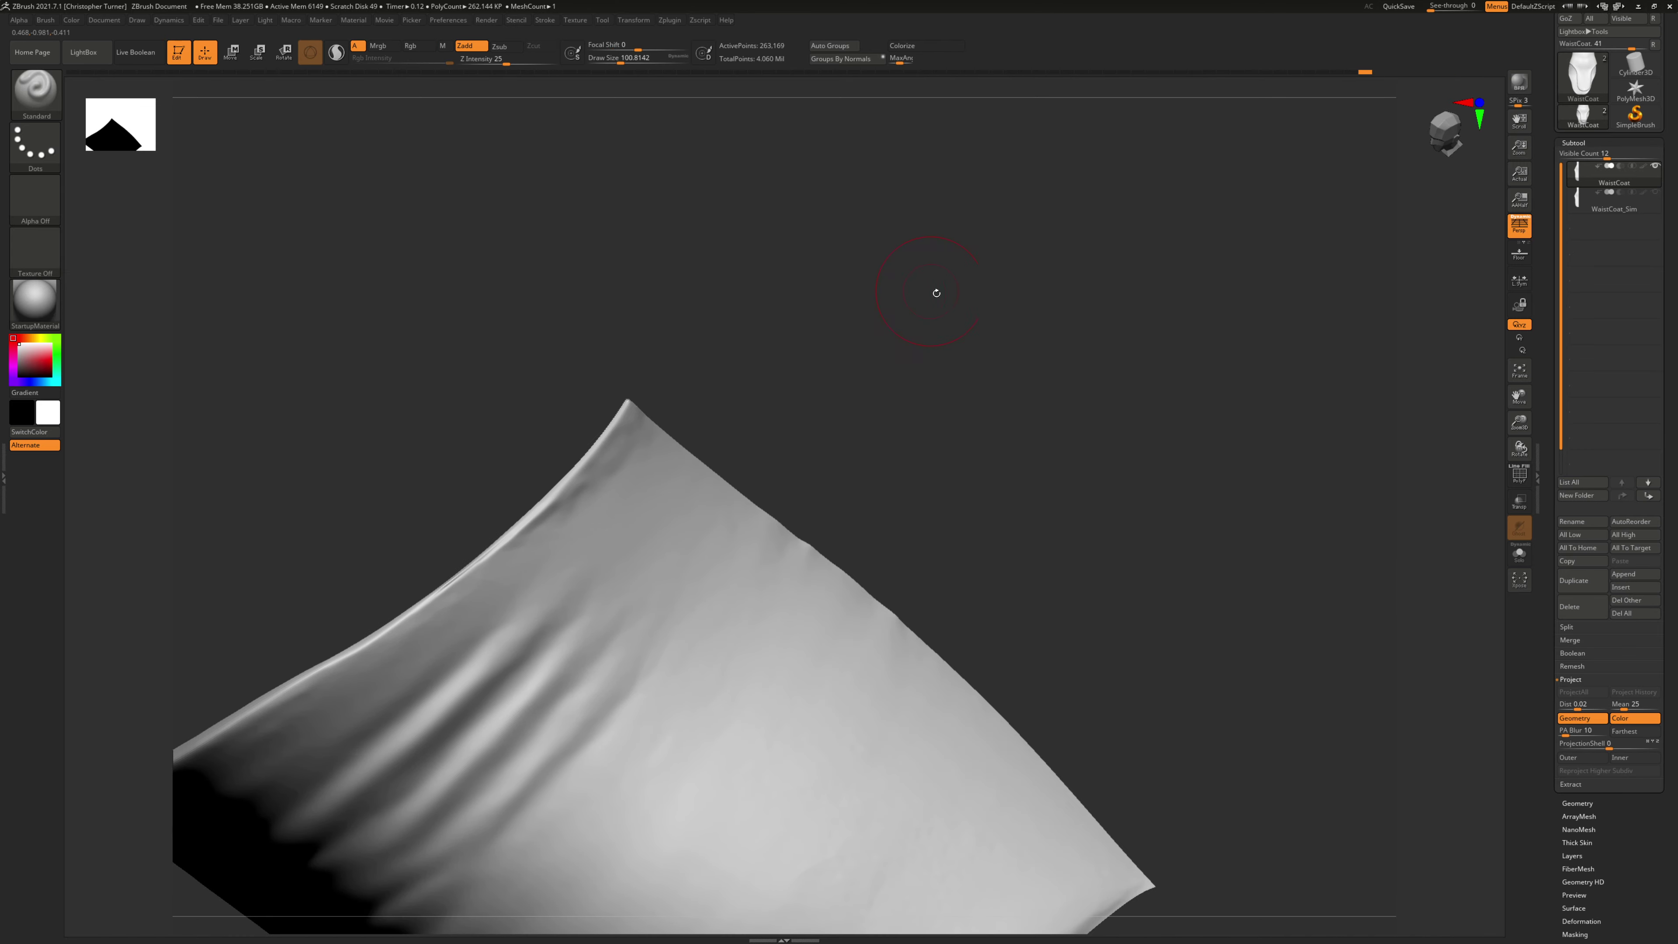
Step: Smooth the side panel's far edge and the broad area below its waist wrinkles
{"action": "left_click_drag", "start_coordinate": [970, 442], "coordinate": [899, 450]}
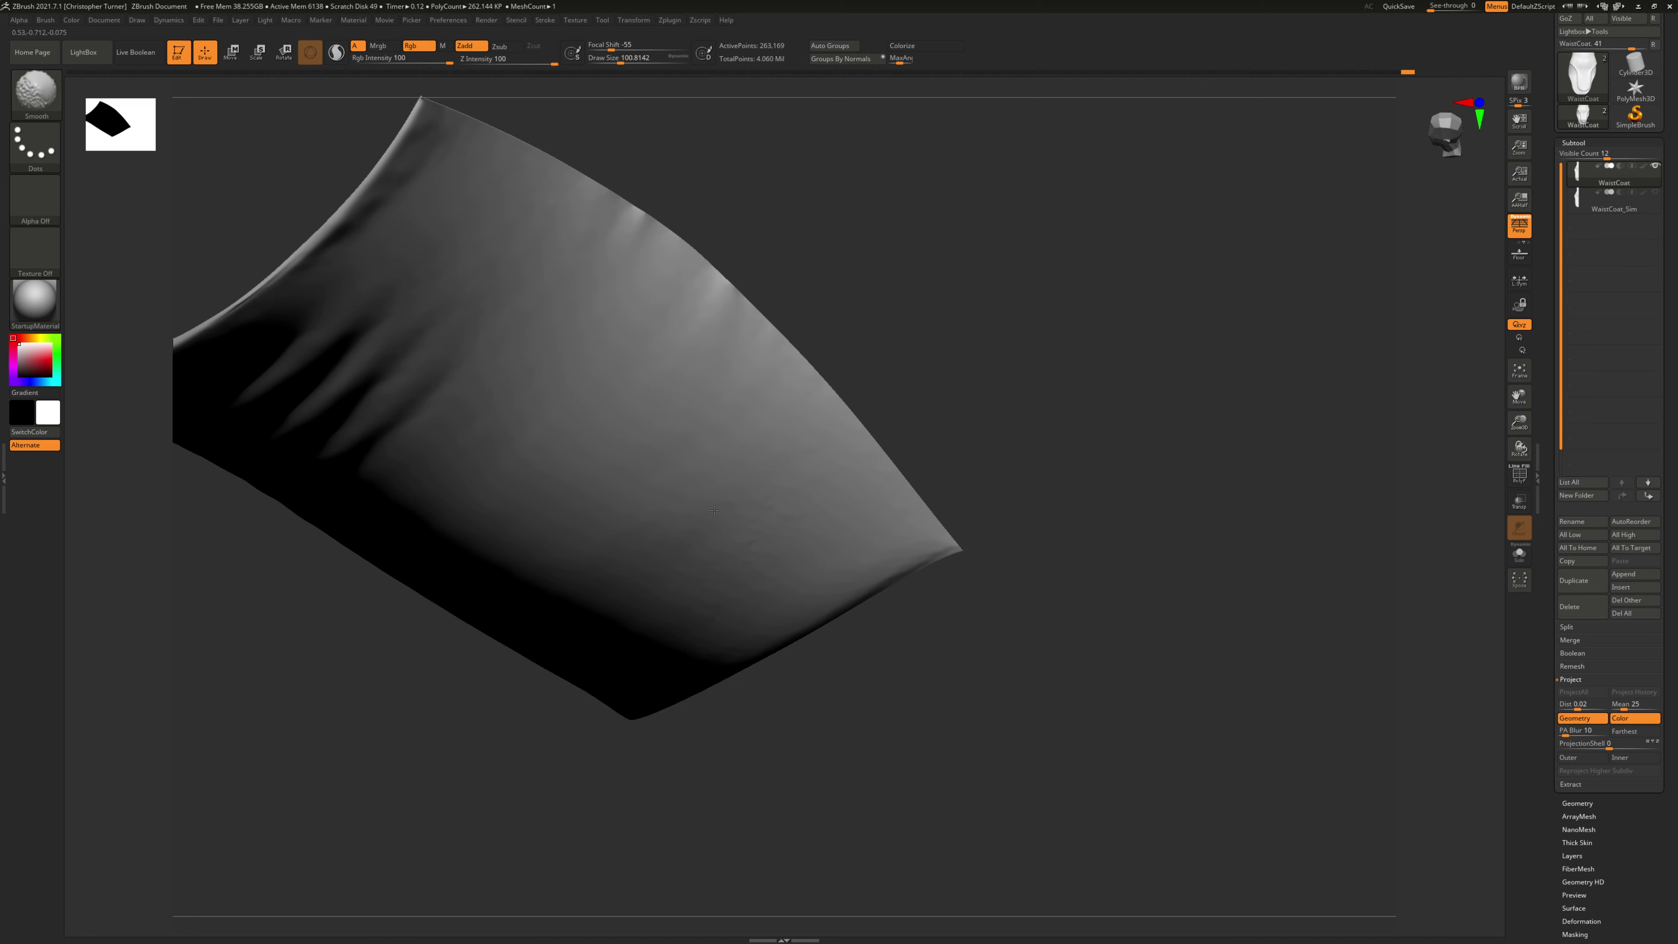
{"action": "mouse_move", "coordinate": [1105, 518]}
{"action": "left_mouse_down"}
{"action": "mouse_move", "coordinate": [1012, 382]}
{"action": "mouse_move", "coordinate": [1230, 501]}
{"action": "left_mouse_up"}
{"action": "left_click_drag", "start_coordinate": [980, 266], "coordinate": [939, 185]}
{"action": "mouse_move", "coordinate": [471, 502]}
{"action": "left_mouse_down", "text": "shift"}
{"action": "mouse_move", "coordinate": [382, 479]}
{"action": "mouse_move", "coordinate": [662, 490]}
{"action": "mouse_move", "coordinate": [792, 429]}
{"action": "left_mouse_up", "text": "shift"}
{"action": "mouse_move", "coordinate": [1030, 453]}
{"action": "left_mouse_down"}
{"action": "mouse_move", "coordinate": [1180, 364]}
{"action": "mouse_move", "coordinate": [857, 382]}
{"action": "mouse_move", "coordinate": [1141, 366]}
{"action": "mouse_move", "coordinate": [1135, 345]}
{"action": "mouse_move", "coordinate": [1084, 396]}
{"action": "left_mouse_up"}
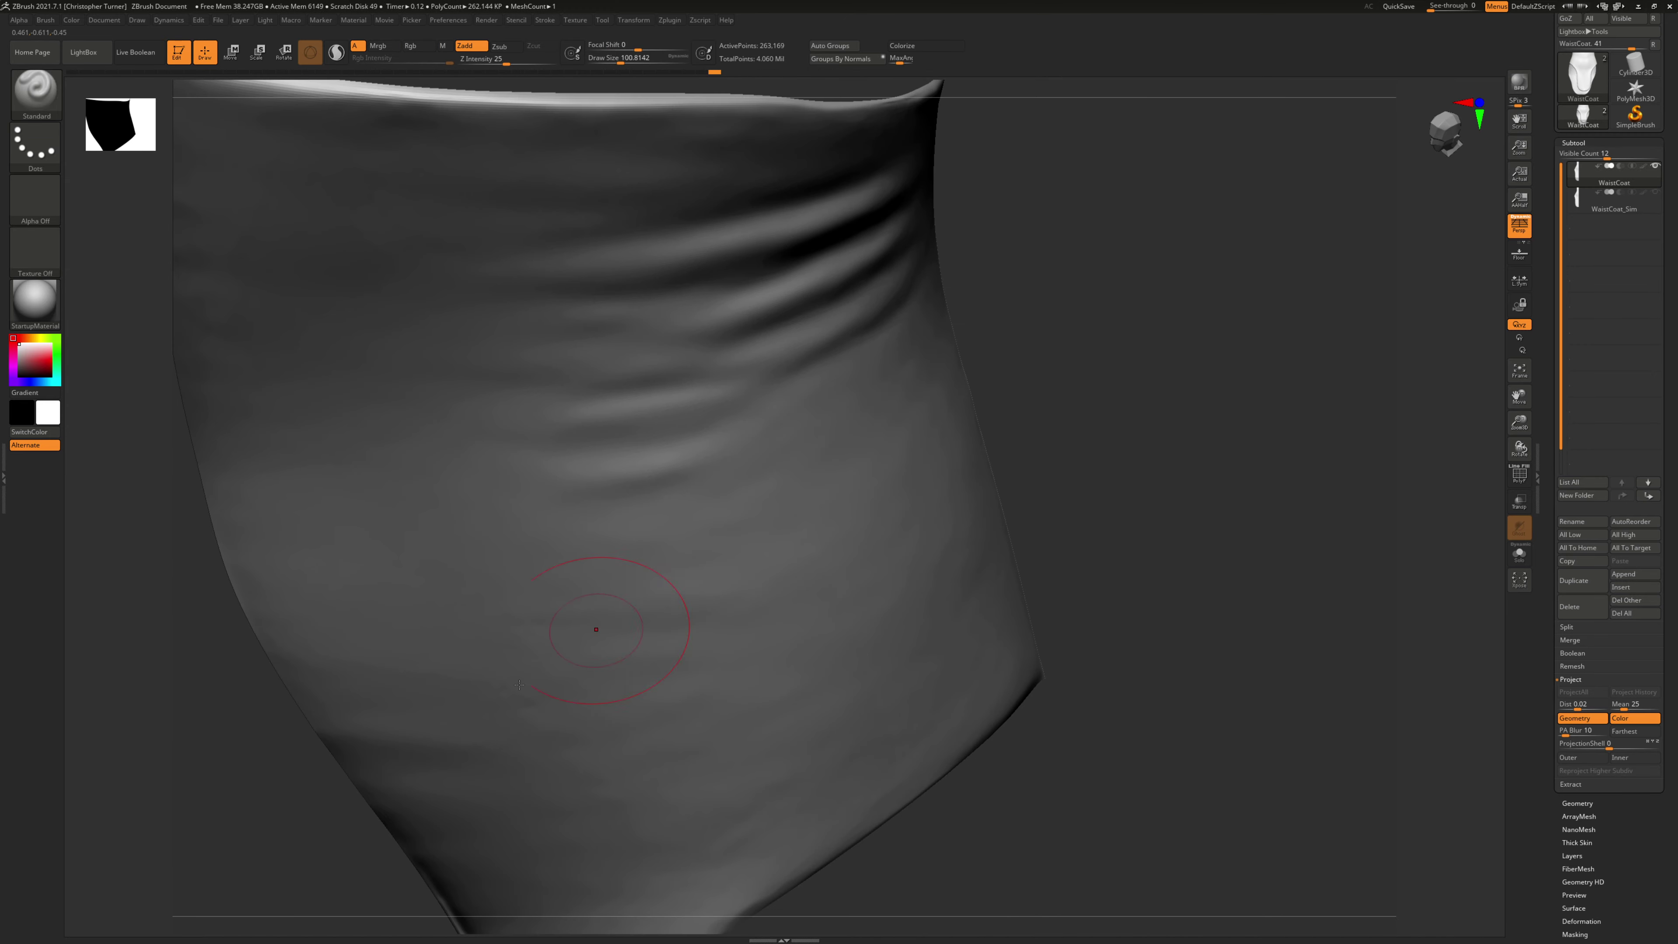
{"action": "left_click_drag", "start_coordinate": [685, 618], "coordinate": [593, 628], "text": "shift"}
Step: Apply the reflective Droplet MatCap material and reveal all the waistcoat panels
{"action": "left_click", "coordinate": [34, 300]}
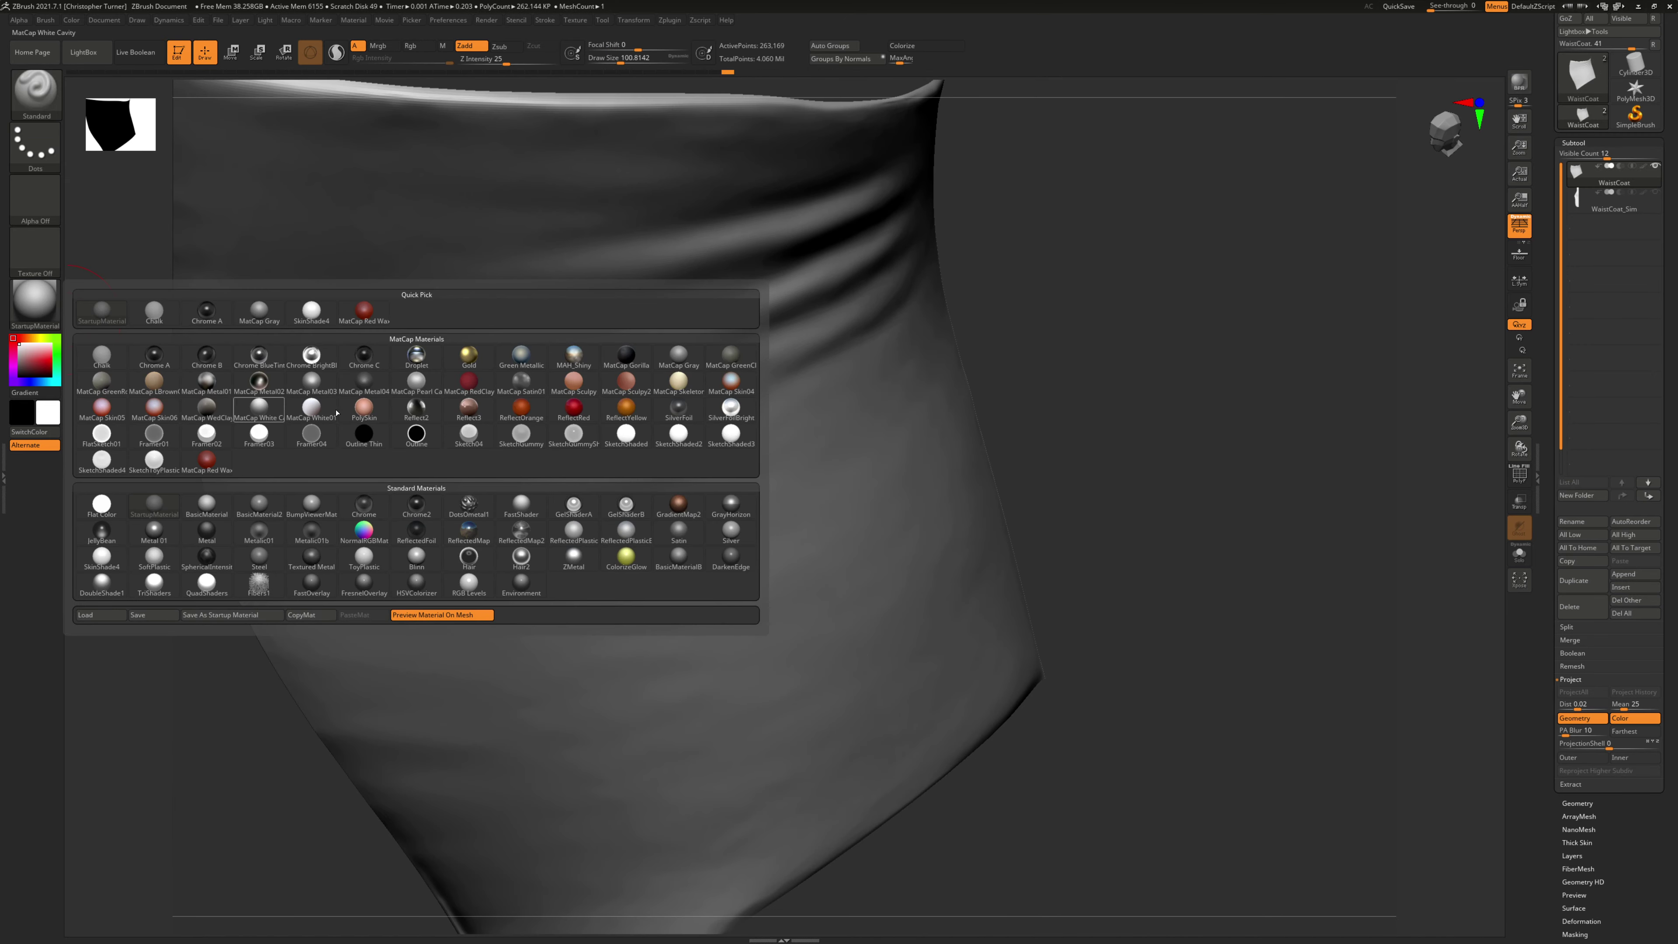
{"action": "left_click", "coordinate": [421, 361]}
{"action": "left_click_drag", "start_coordinate": [1176, 401], "coordinate": [1068, 483], "text": "alt"}
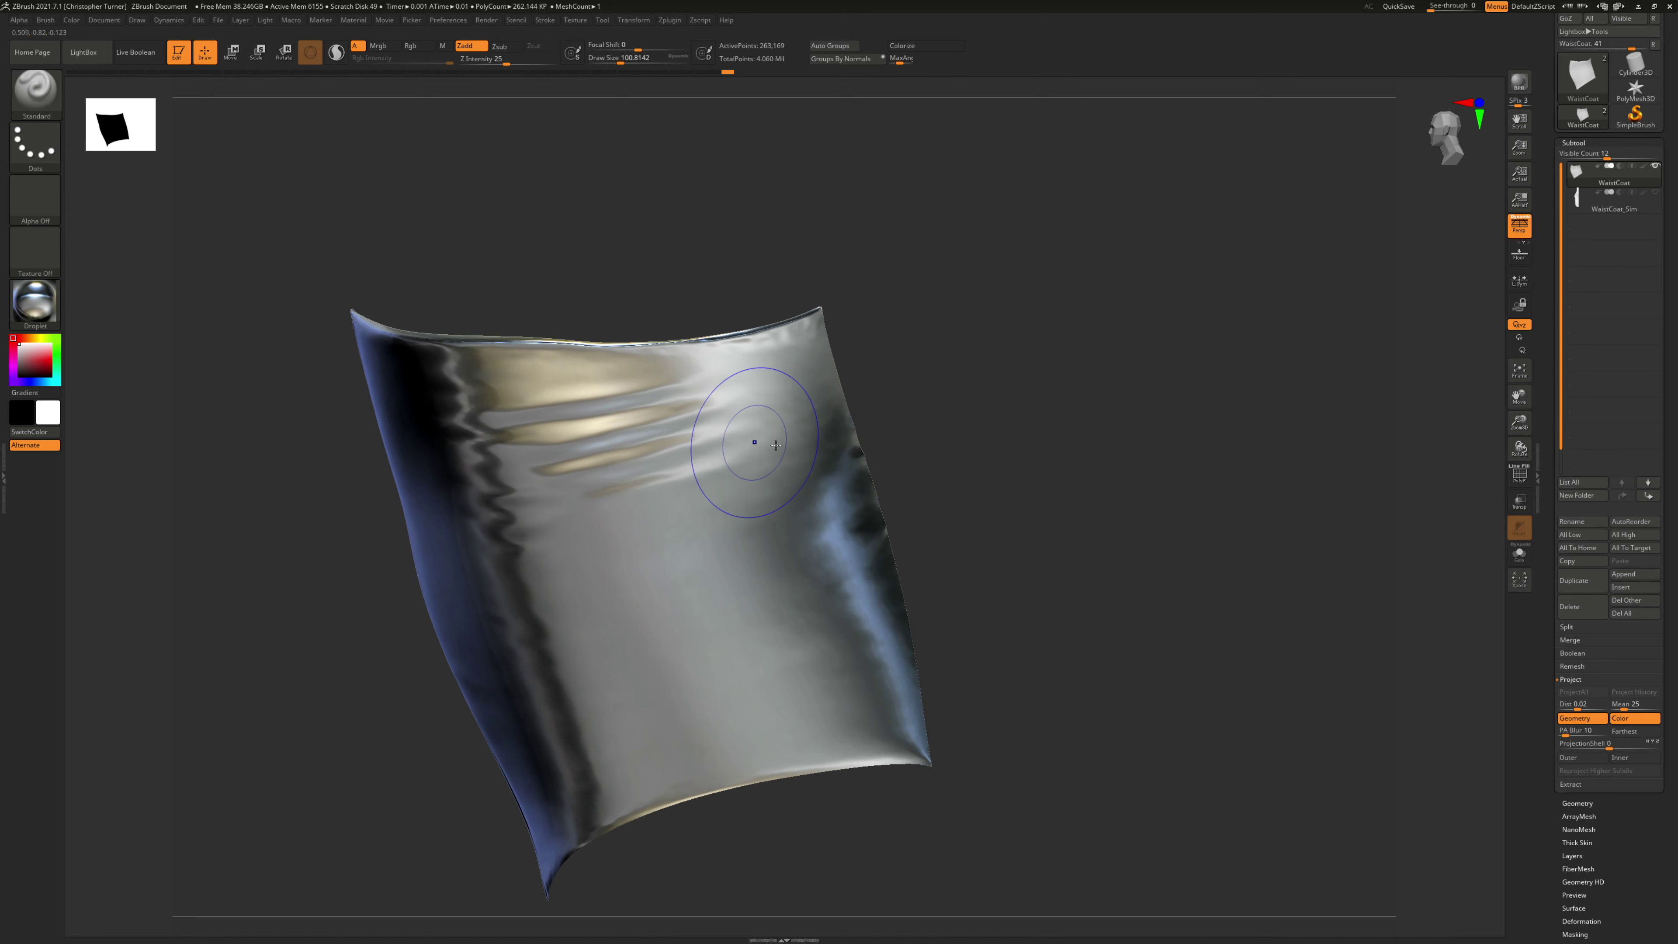
{"action": "key", "text": "ctrl+shift"}
{"action": "left_click", "coordinate": [1159, 516], "text": "ctrl+shift"}
Step: Smooth the jagged waist fold on the rear panel beside the centre seam
{"action": "left_click_drag", "start_coordinate": [1159, 516], "coordinate": [137, 426]}
{"action": "left_click_drag", "start_coordinate": [1263, 200], "coordinate": [1229, 259]}
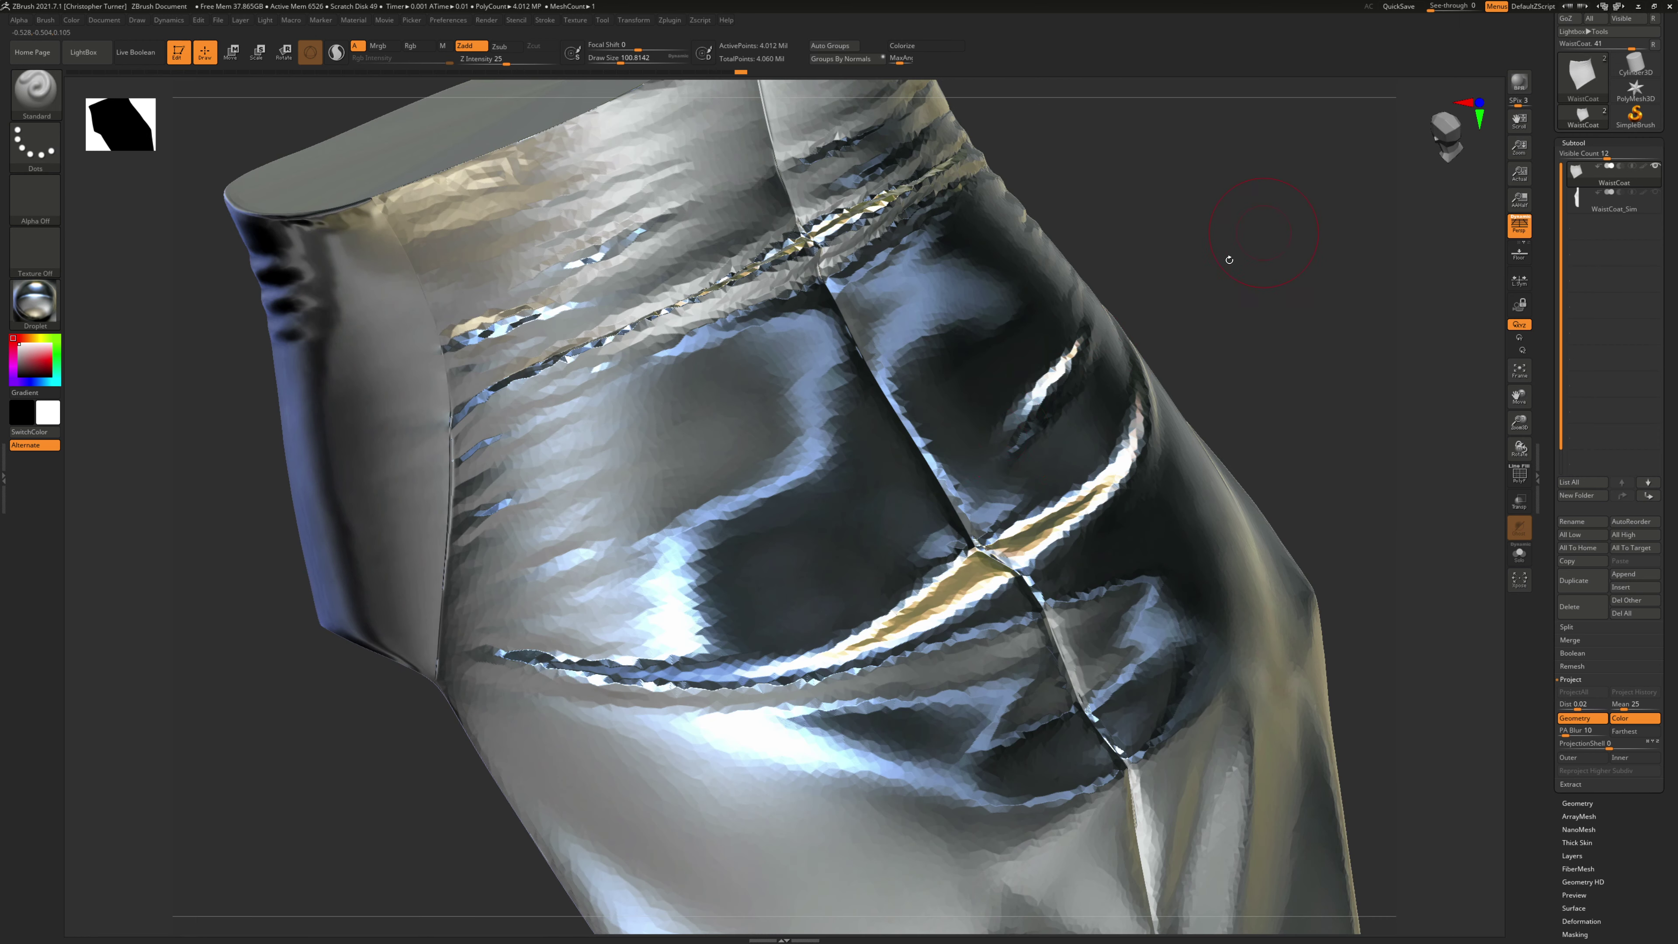
{"action": "key", "text": "shift"}
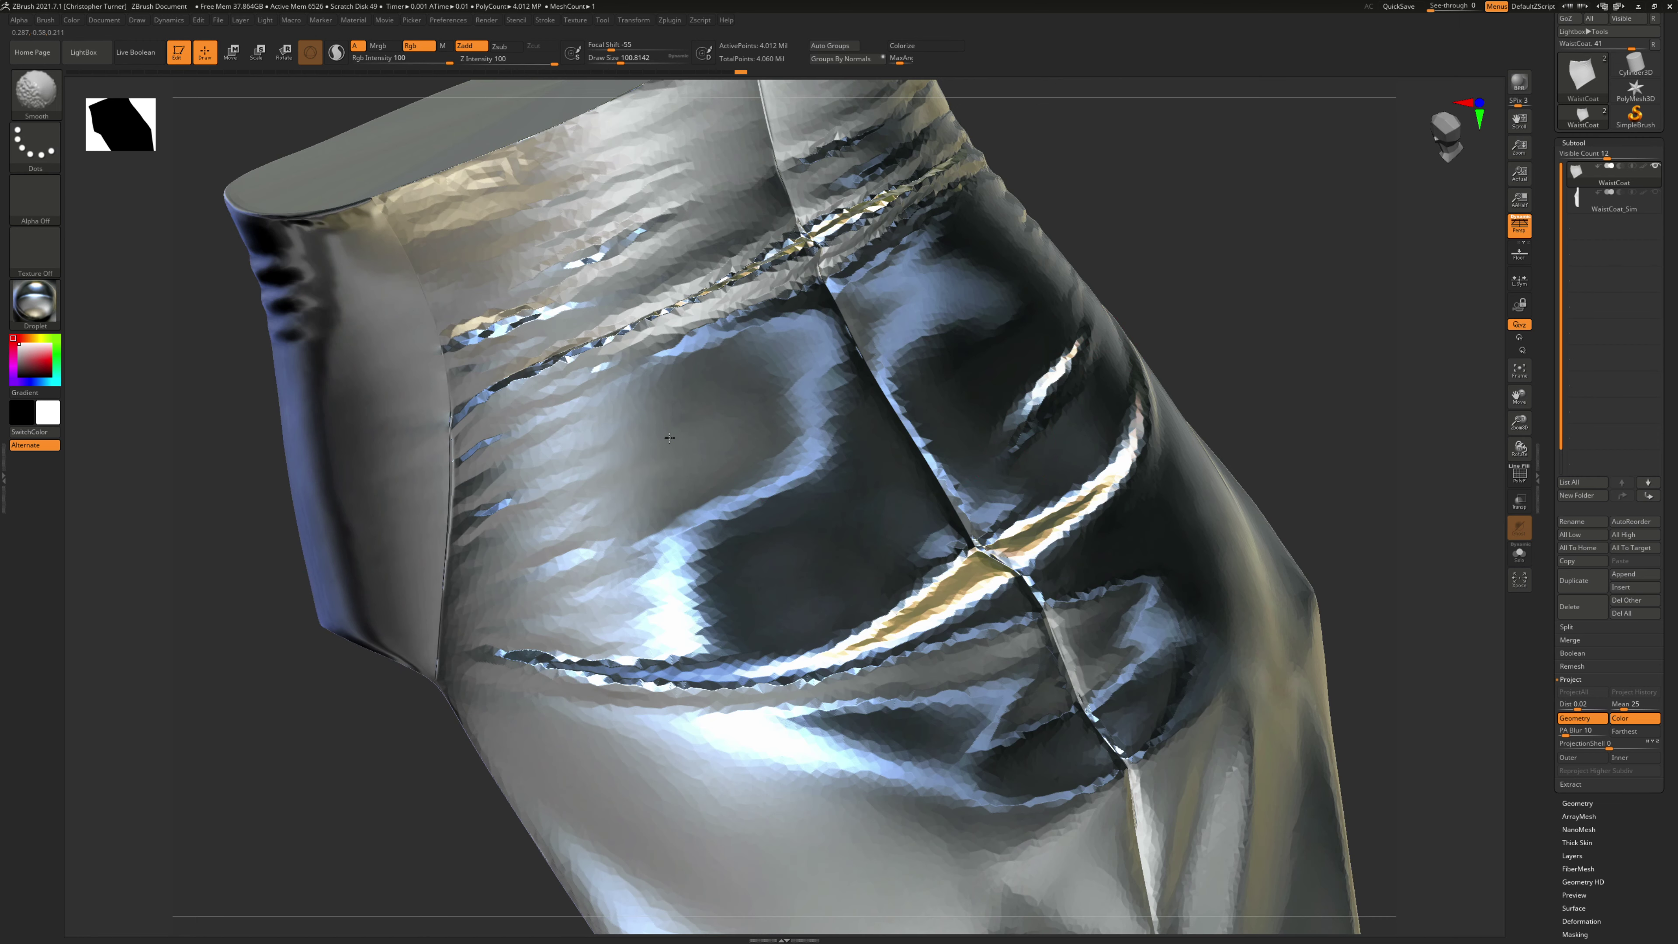
{"action": "mouse_move", "coordinate": [707, 401]}
{"action": "left_mouse_down", "text": "shift"}
{"action": "mouse_move", "coordinate": [664, 336]}
{"action": "mouse_move", "coordinate": [552, 410]}
{"action": "left_mouse_up", "text": "shift"}
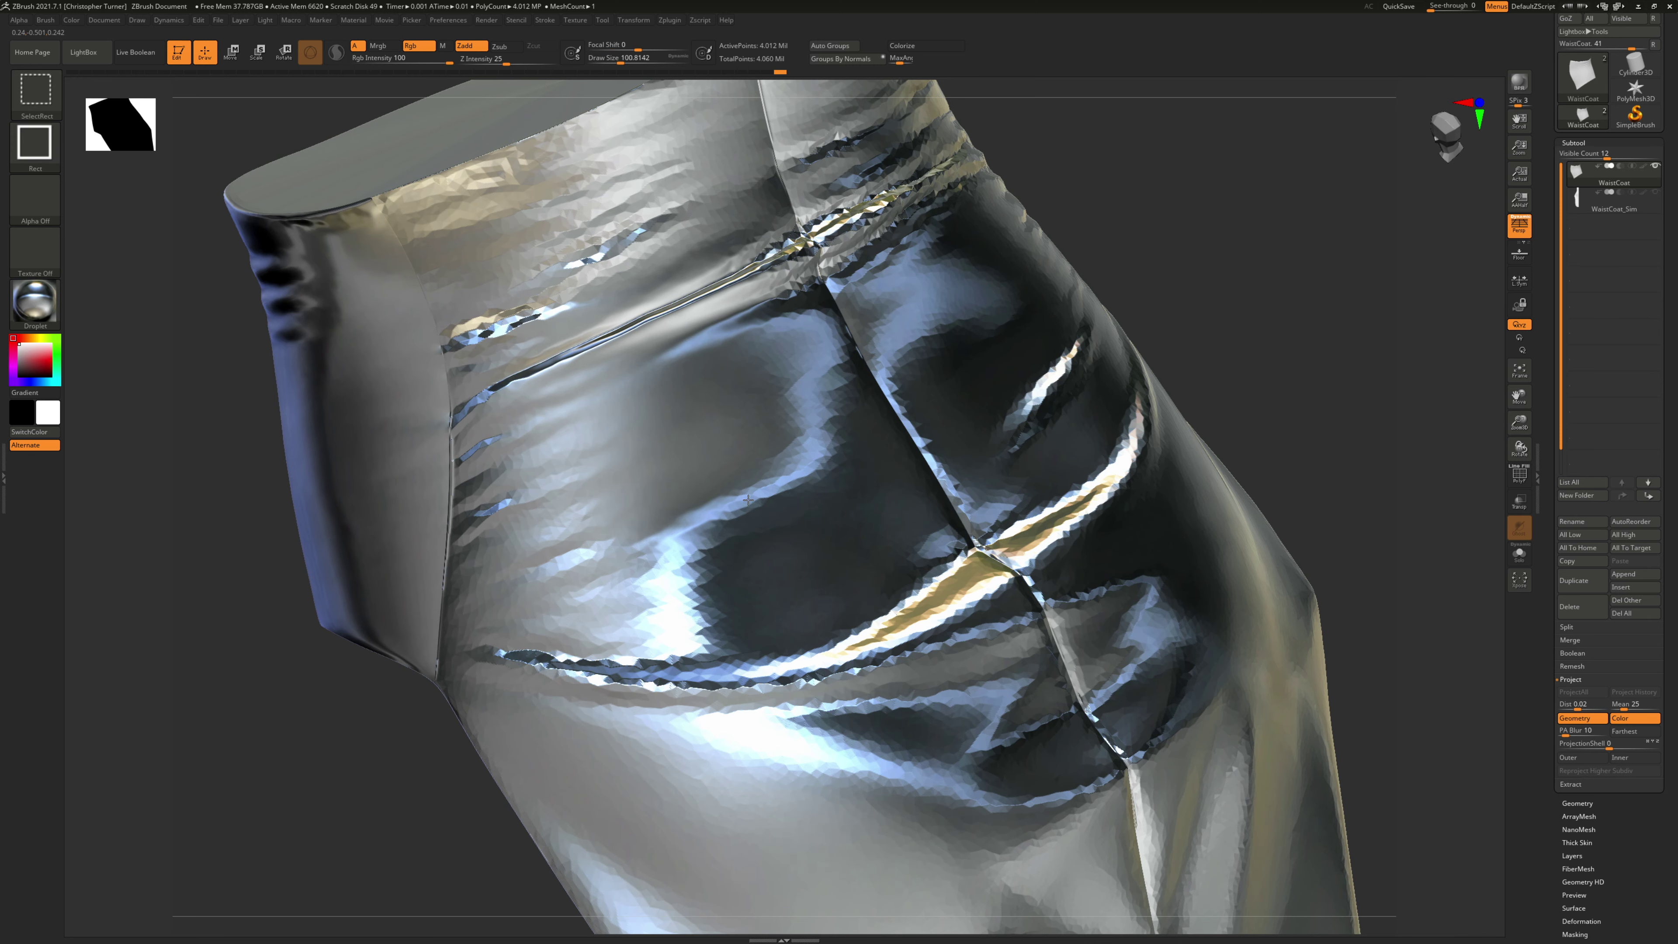
Step: Isolate the rear panel and smooth its upper waist wrinkles and the flat area beneath the waist fold
{"action": "left_click", "coordinate": [654, 463], "text": "ctrl+shift"}
{"action": "left_click_drag", "start_coordinate": [621, 381], "coordinate": [463, 218], "text": "shift"}
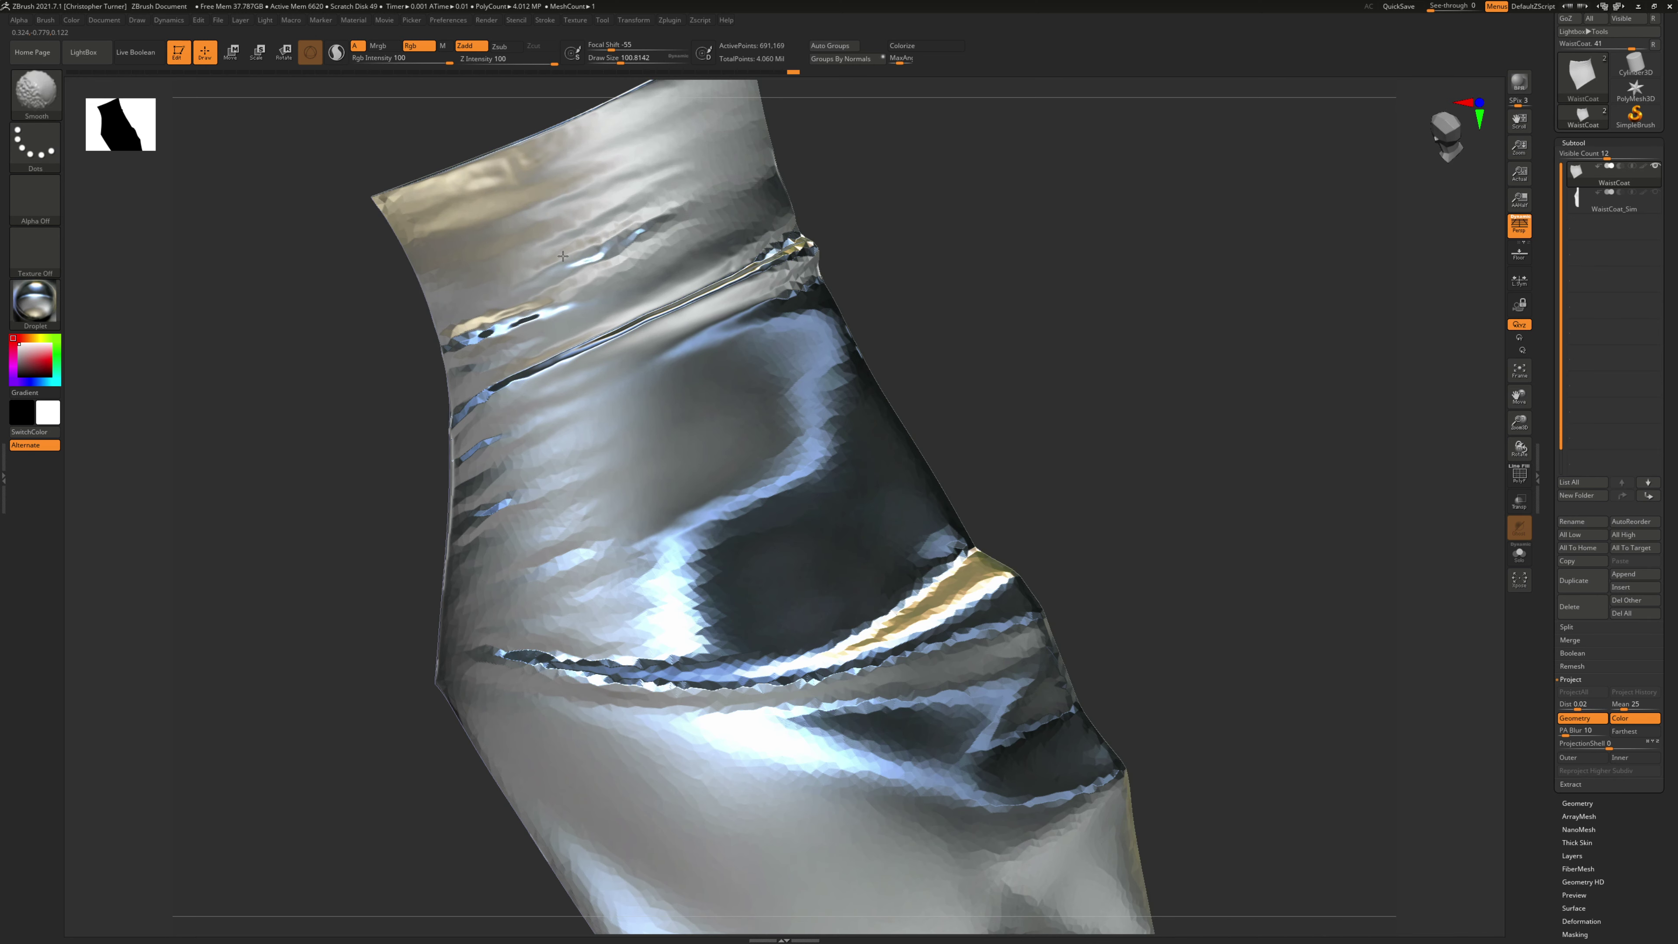
{"action": "left_click_drag", "start_coordinate": [562, 255], "coordinate": [528, 321], "text": "shift"}
{"action": "right_click_drag", "start_coordinate": [513, 349], "coordinate": [545, 515], "text": "alt"}
{"action": "mouse_move", "coordinate": [507, 394]}
{"action": "left_mouse_down", "text": "shift"}
{"action": "mouse_move", "coordinate": [431, 372]}
{"action": "mouse_move", "coordinate": [471, 382]}
{"action": "left_mouse_up", "text": "shift"}
{"action": "left_click_drag", "start_coordinate": [793, 433], "coordinate": [820, 417], "text": "shift"}
Step: Smooth the end of the waist fold at the centre seam and the wrinkles above it
{"action": "left_click_drag", "start_coordinate": [972, 413], "coordinate": [926, 389]}
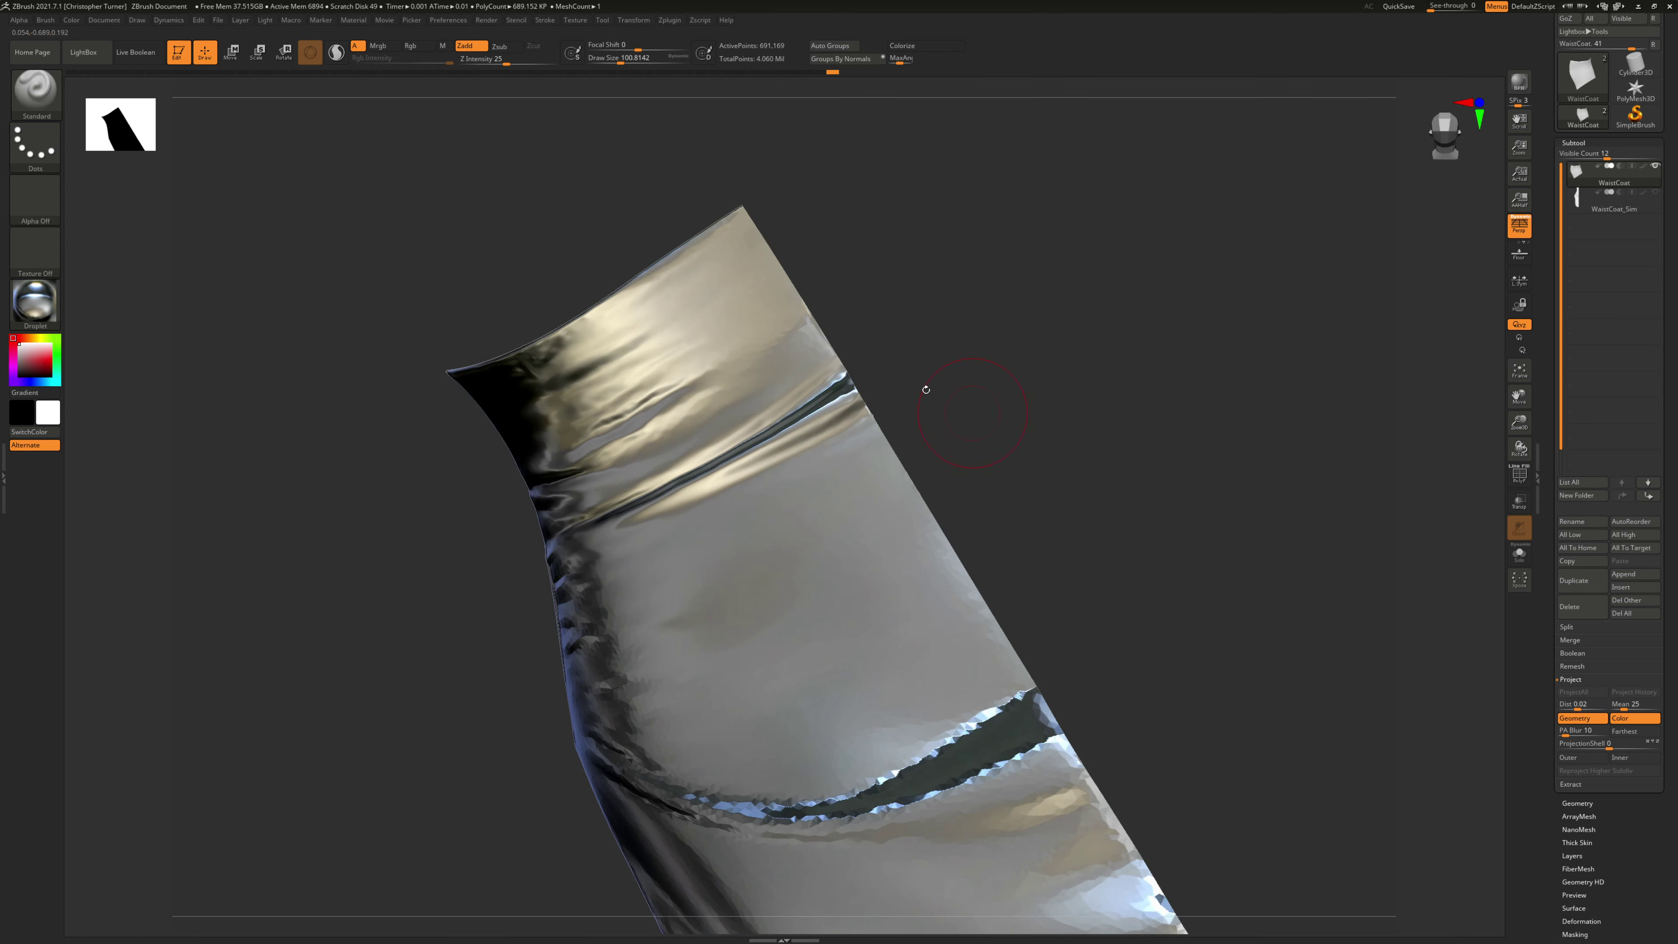
{"action": "mouse_move", "coordinate": [817, 386]}
{"action": "left_mouse_down", "text": "shift"}
{"action": "mouse_move", "coordinate": [766, 323]}
{"action": "mouse_move", "coordinate": [694, 293]}
{"action": "mouse_move", "coordinate": [636, 315]}
{"action": "mouse_move", "coordinate": [661, 331]}
{"action": "left_mouse_up", "text": "shift"}
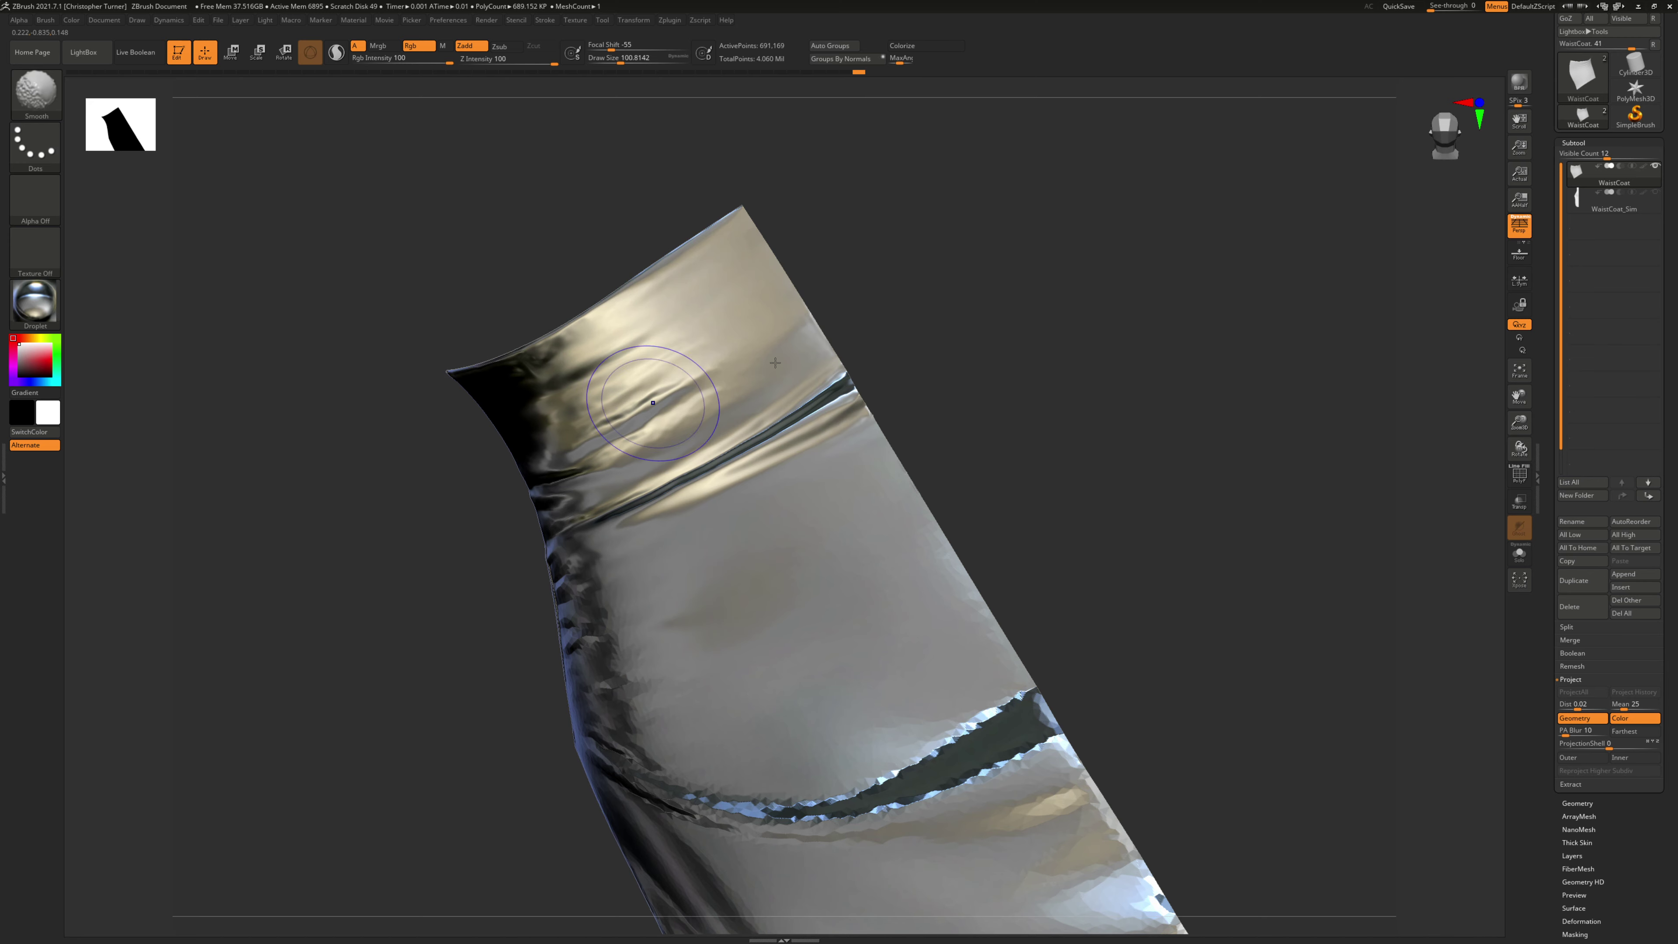
{"action": "right_click_drag", "start_coordinate": [775, 362], "coordinate": [674, 390]}
{"action": "left_click_drag", "start_coordinate": [667, 398], "coordinate": [651, 426], "text": "shift"}
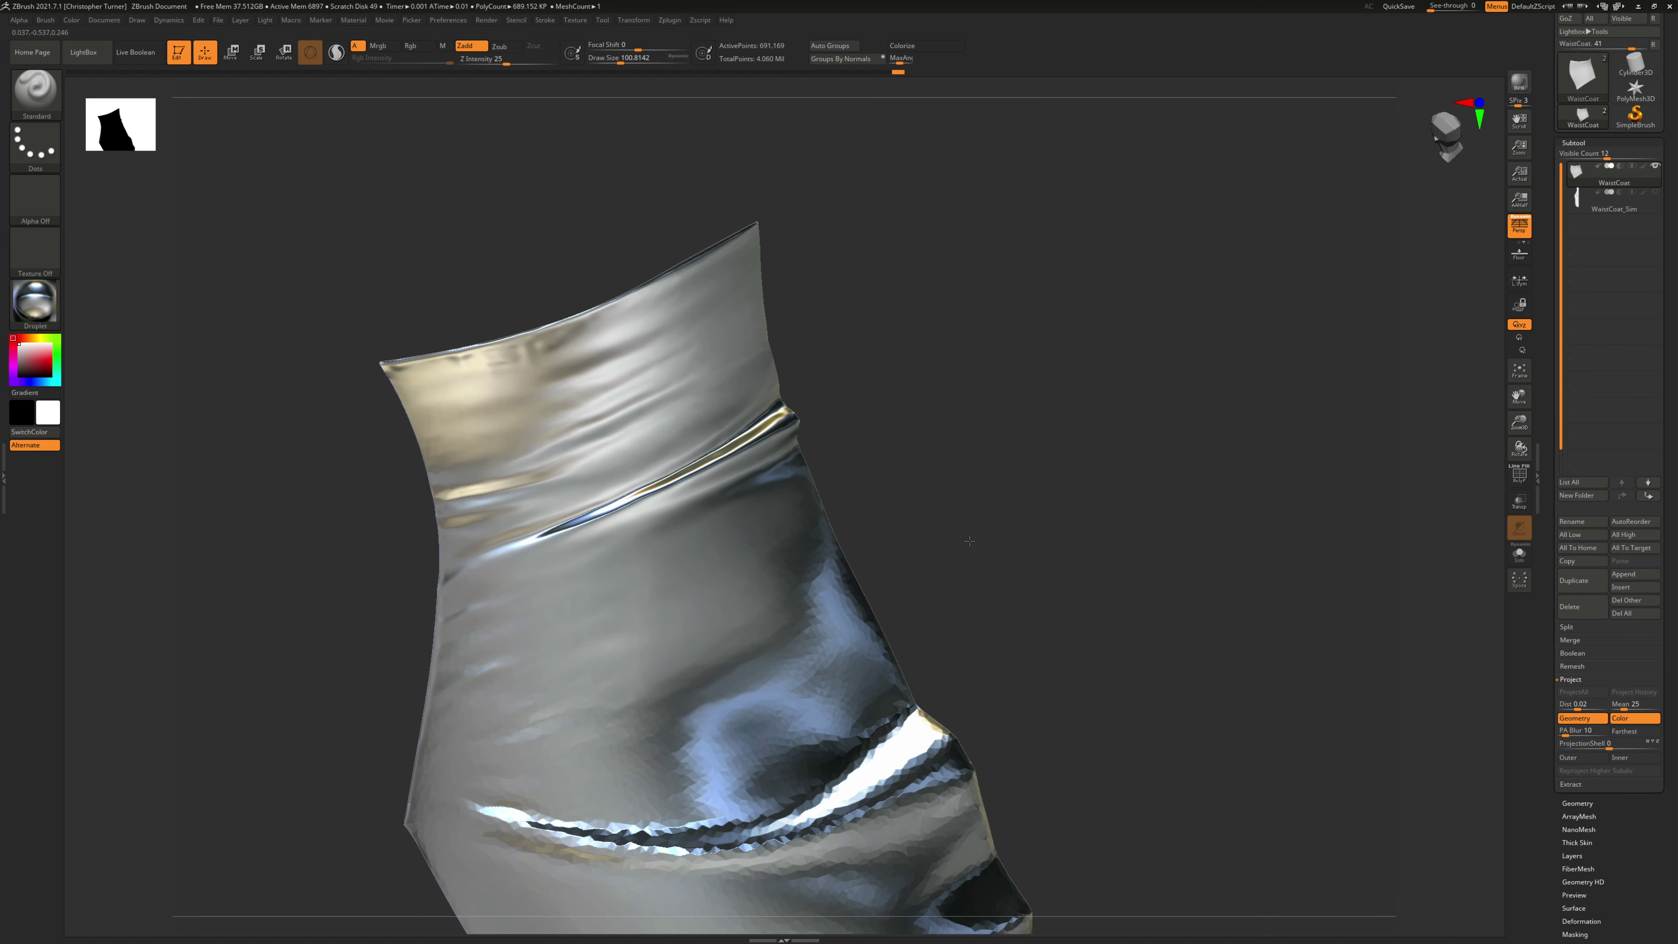
Step: Smooth the curved hip fold on the rear panel and the faceted surface around and below it
{"action": "mouse_move", "coordinate": [967, 551]}
{"action": "left_mouse_down"}
{"action": "mouse_move", "coordinate": [974, 465]}
{"action": "mouse_move", "coordinate": [852, 657]}
{"action": "mouse_move", "coordinate": [727, 704]}
{"action": "mouse_move", "coordinate": [557, 687]}
{"action": "mouse_move", "coordinate": [581, 691]}
{"action": "left_mouse_up"}
{"action": "left_click_drag", "start_coordinate": [943, 183], "coordinate": [870, 138]}
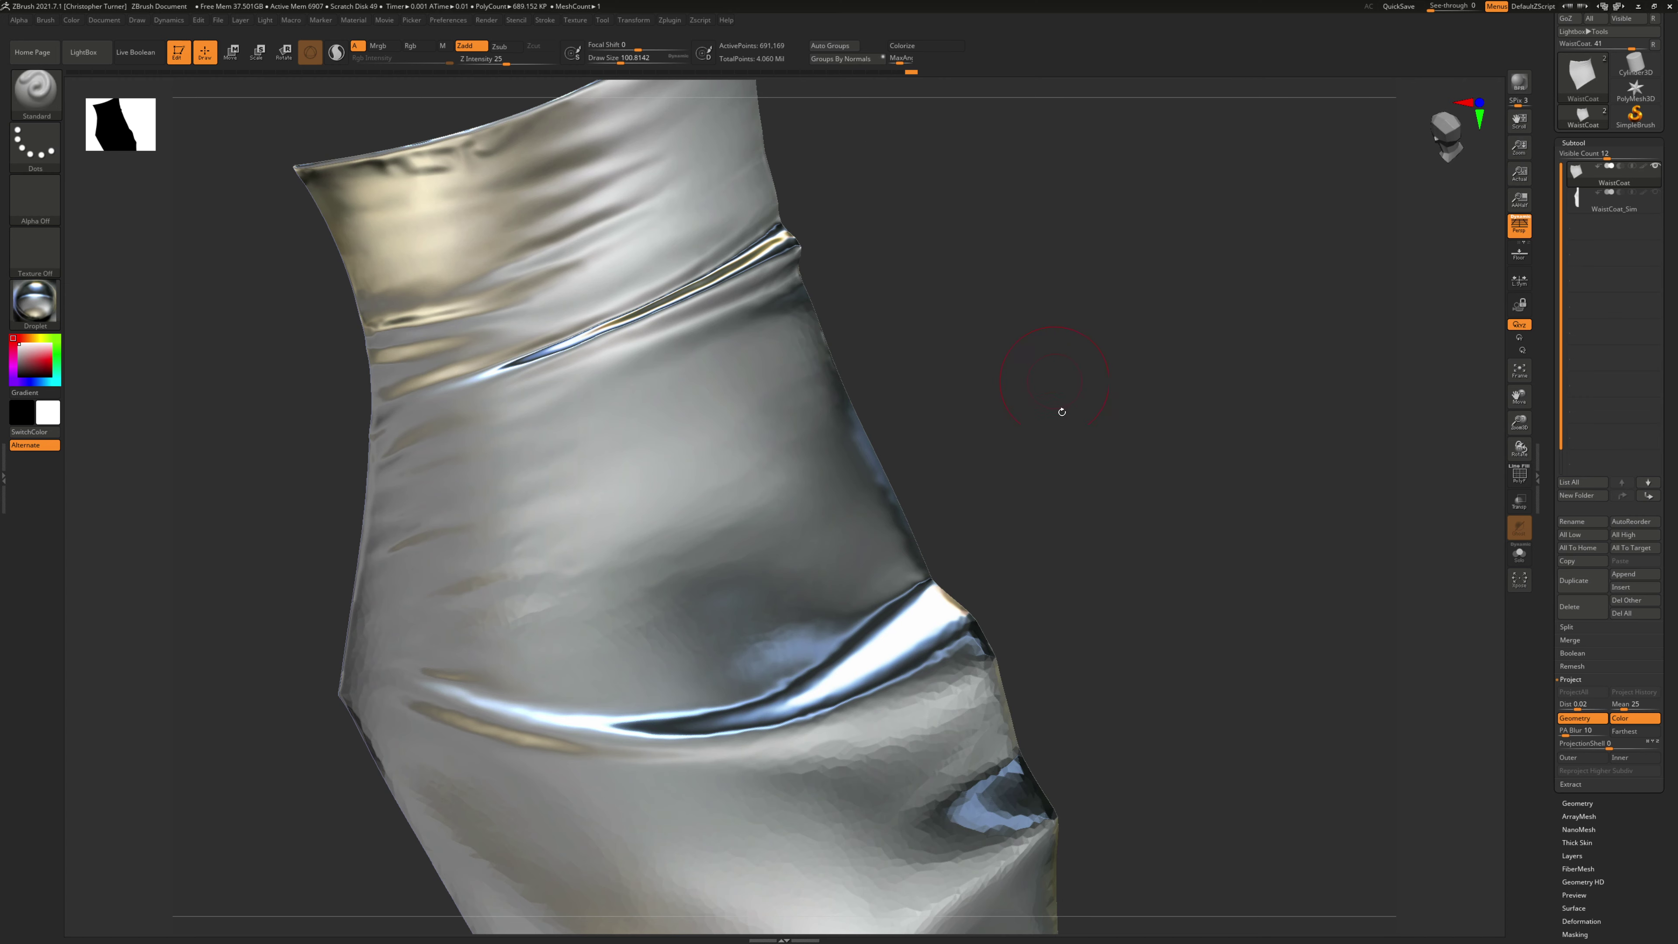
{"action": "mouse_move", "coordinate": [1062, 412]}
{"action": "left_mouse_down", "text": "alt"}
{"action": "mouse_move", "coordinate": [1144, 345]}
{"action": "mouse_move", "coordinate": [1222, 345]}
{"action": "left_mouse_up", "text": "alt"}
{"action": "left_click_drag", "start_coordinate": [734, 621], "coordinate": [657, 603], "text": "shift"}
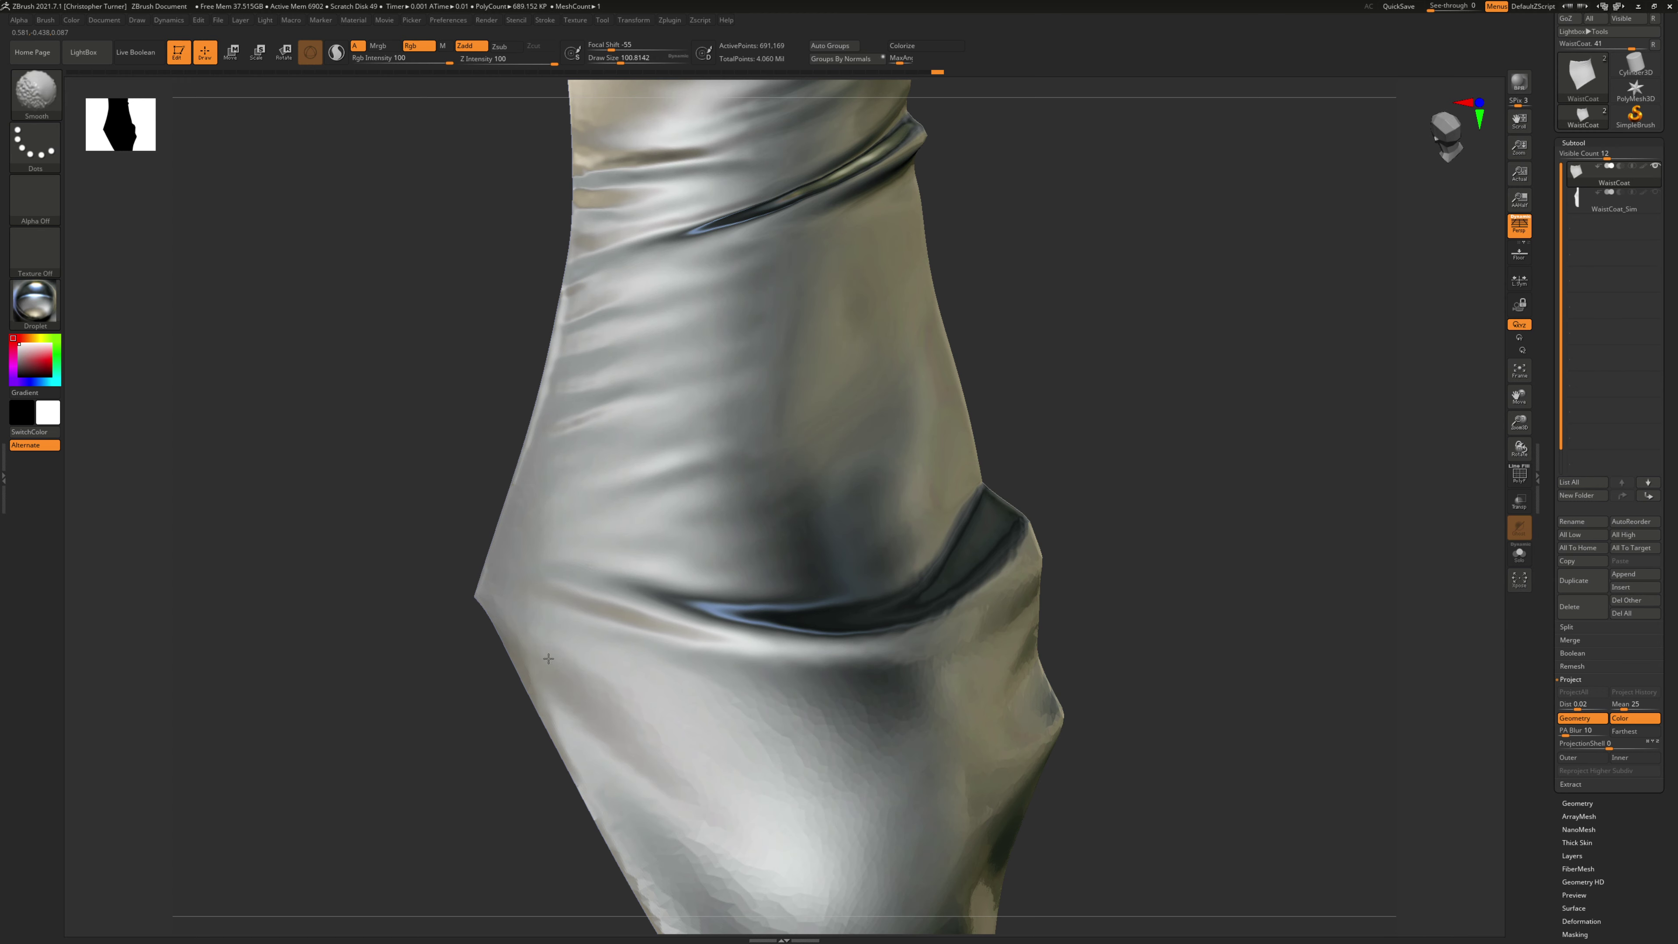
{"action": "left_click_drag", "start_coordinate": [974, 660], "coordinate": [987, 672], "text": "shift"}
{"action": "mouse_move", "coordinate": [1255, 551]}
{"action": "left_mouse_down", "text": "alt"}
{"action": "mouse_move", "coordinate": [1158, 502]}
{"action": "mouse_move", "coordinate": [1077, 505]}
{"action": "left_mouse_up", "text": "alt"}
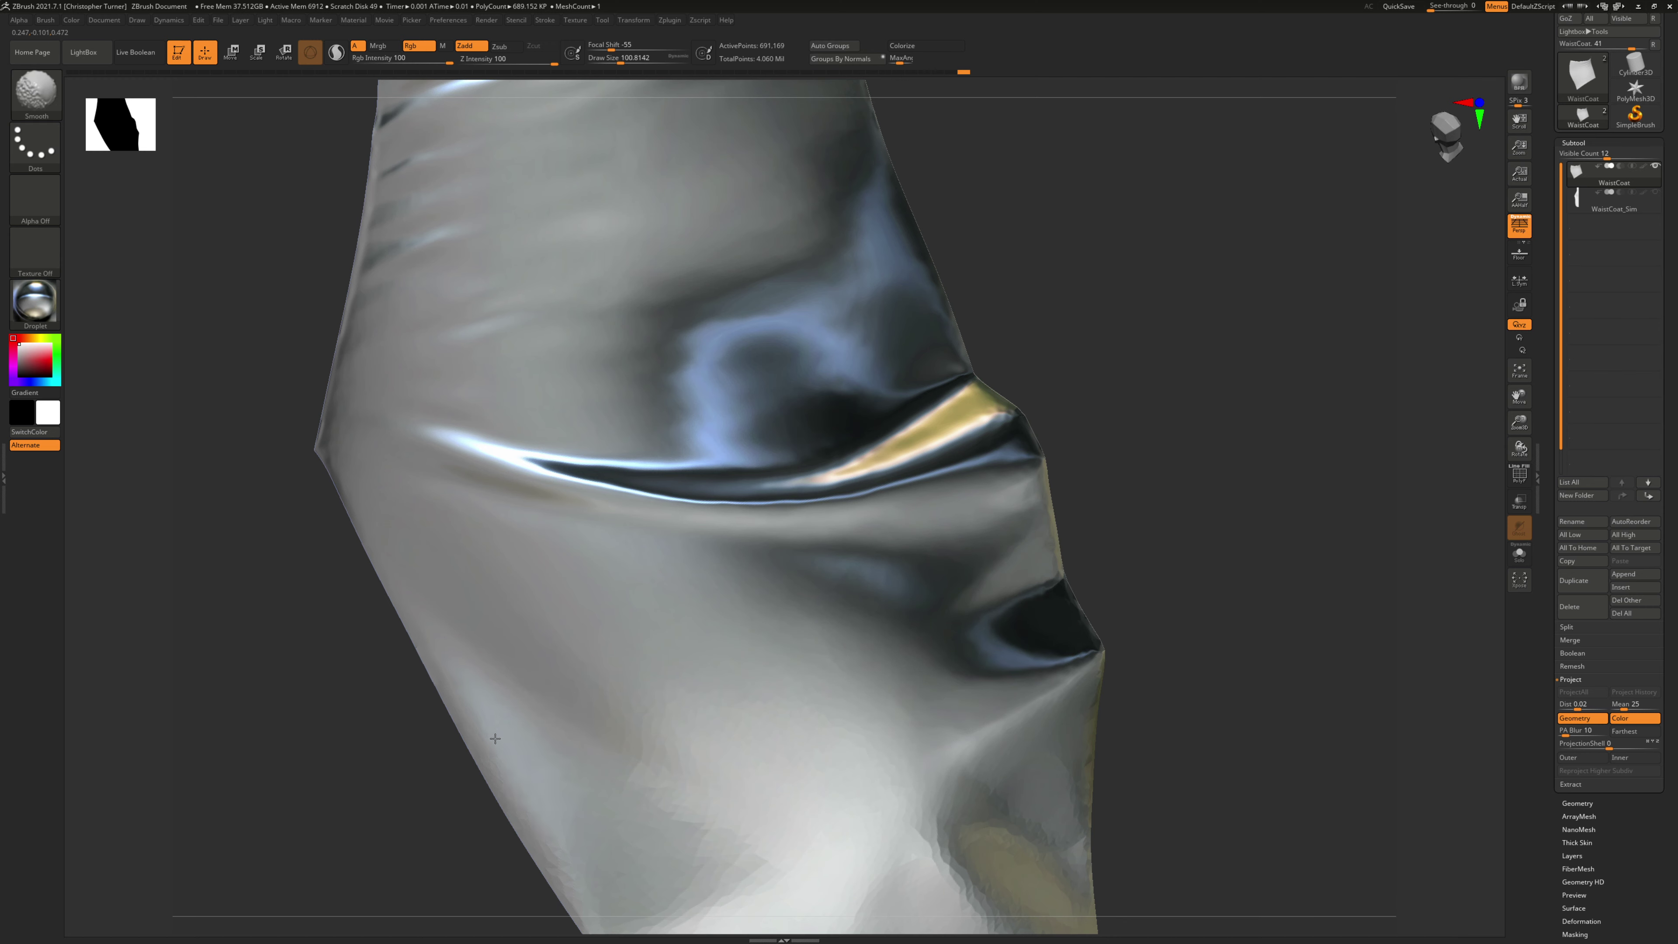
{"action": "left_click_drag", "start_coordinate": [1067, 362], "coordinate": [1094, 449], "text": "alt"}
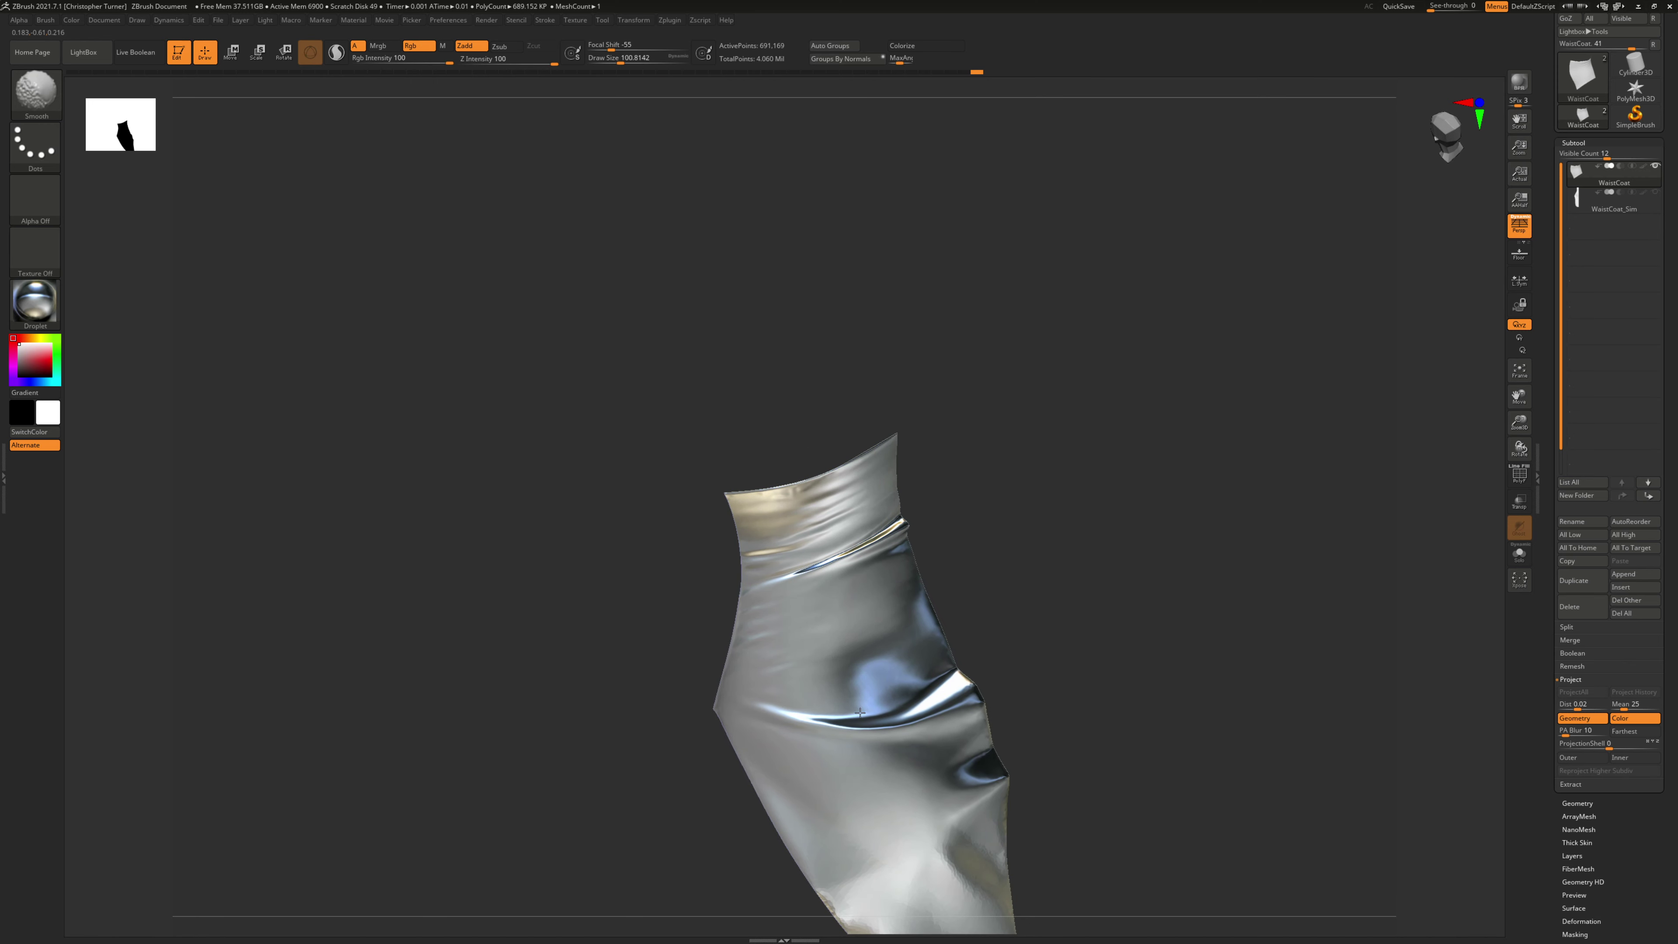
Step: Smooth the roughness along the rear panel's centre seam edge between the waist and hip folds
{"action": "mouse_move", "coordinate": [1064, 655]}
{"action": "left_mouse_down"}
{"action": "mouse_move", "coordinate": [1097, 622]}
{"action": "mouse_move", "coordinate": [1026, 432]}
{"action": "mouse_move", "coordinate": [999, 438]}
{"action": "mouse_move", "coordinate": [973, 366]}
{"action": "left_mouse_up"}
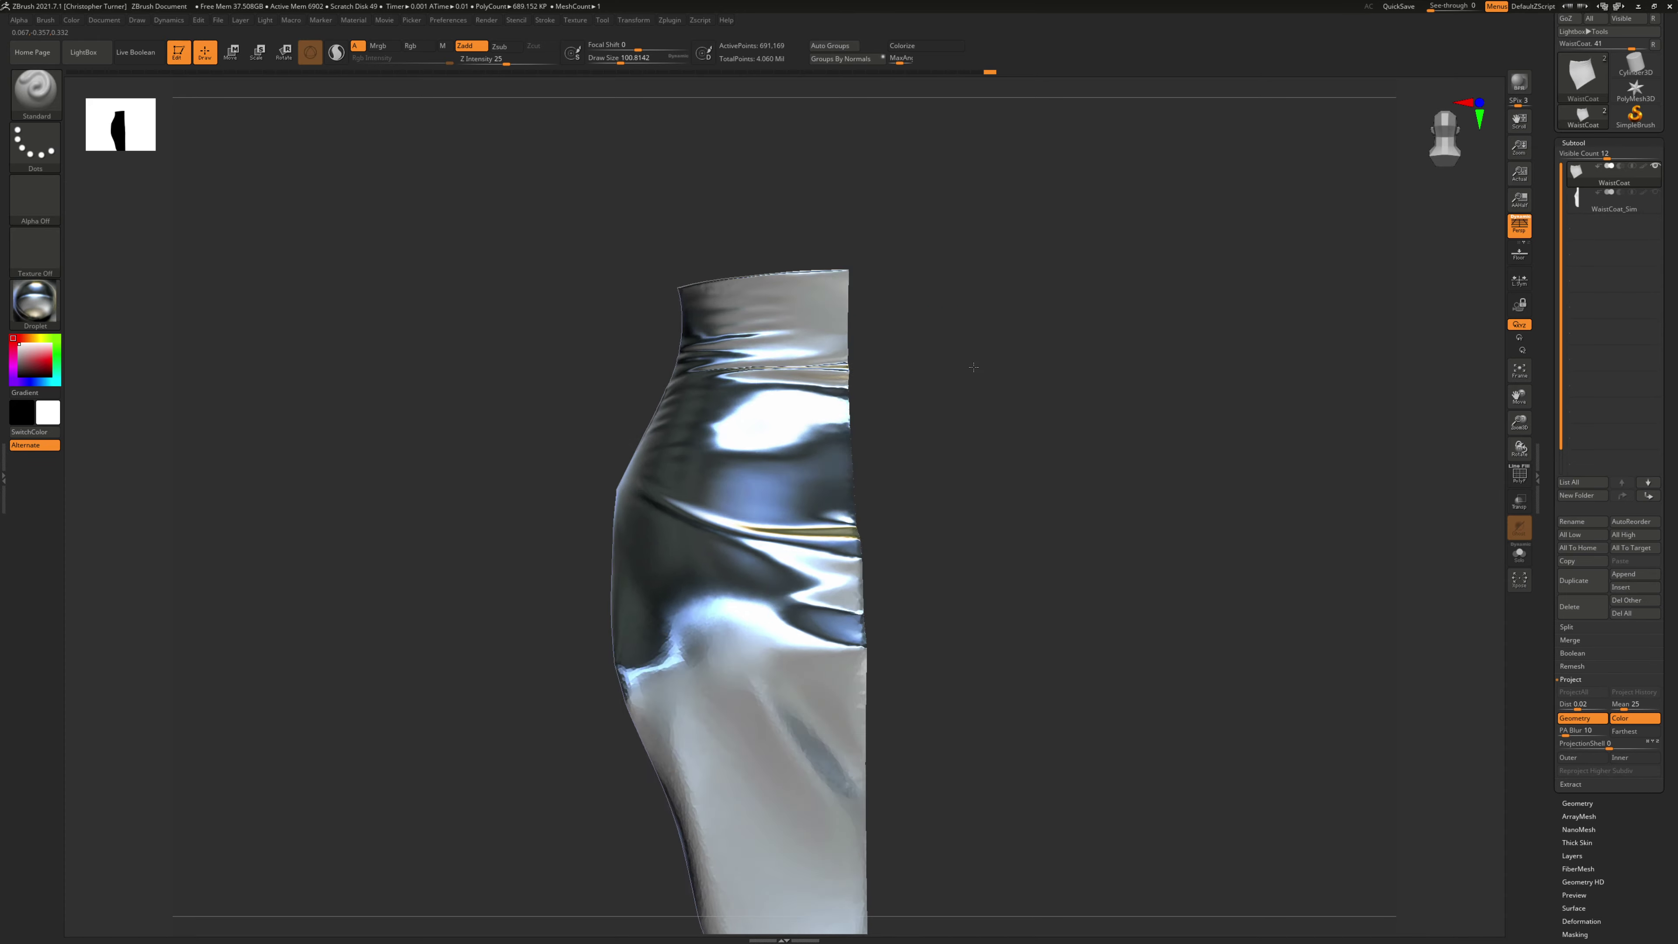
{"action": "right_click_drag", "start_coordinate": [973, 366], "coordinate": [1074, 383], "text": "ctrl"}
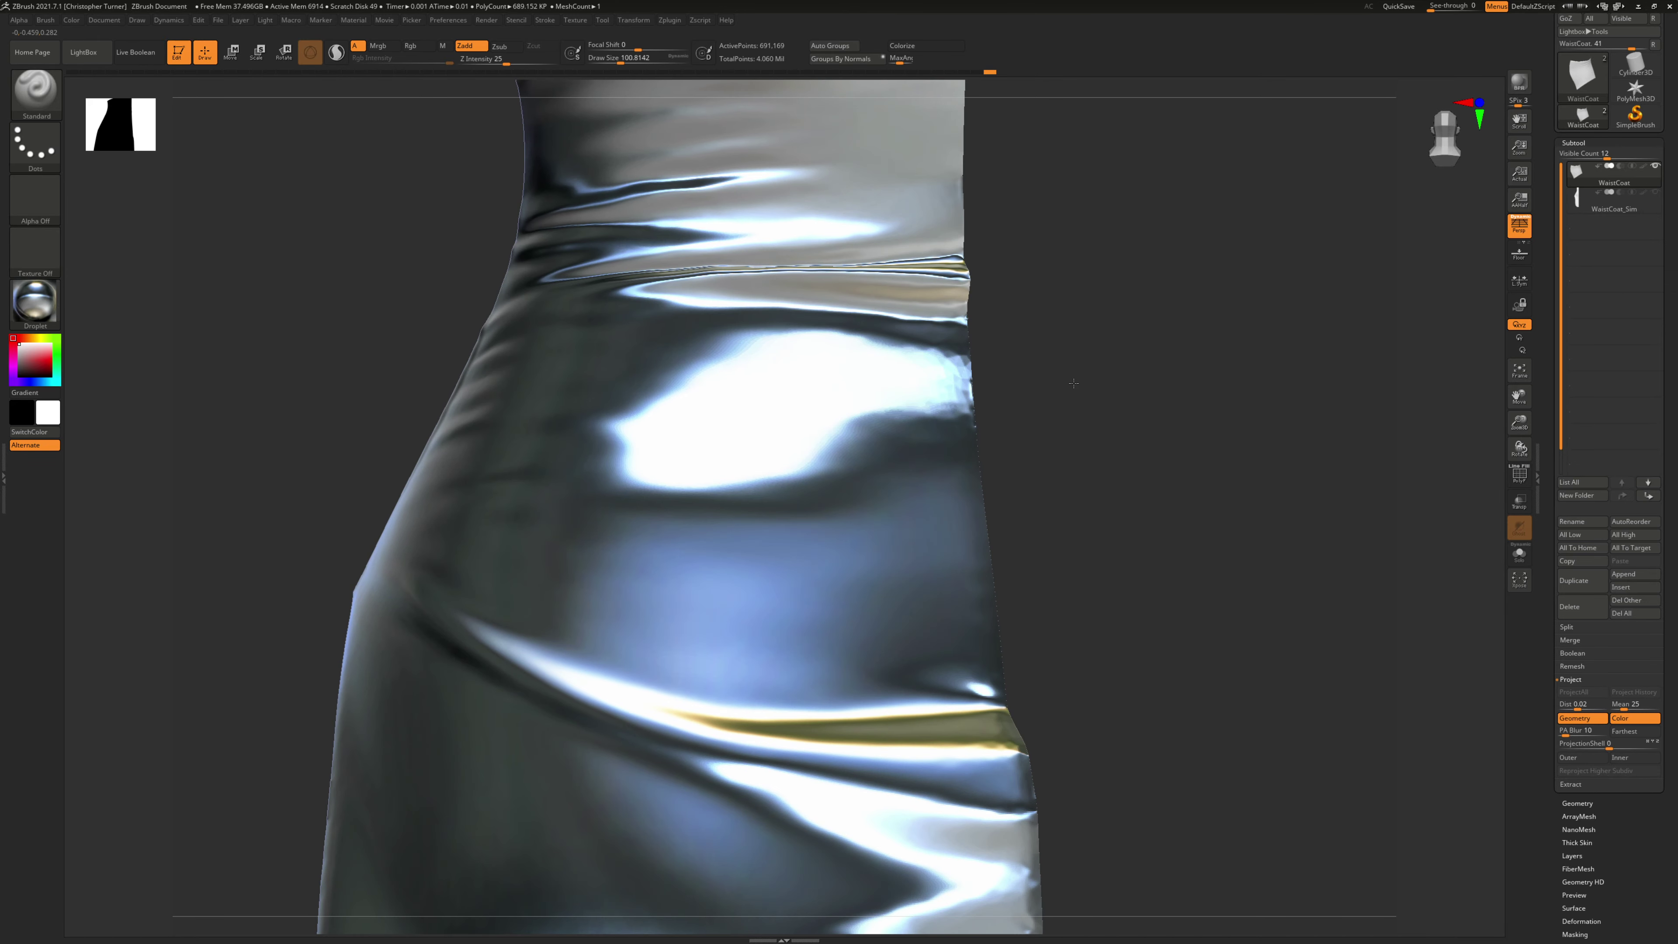
{"action": "left_click_drag", "start_coordinate": [1074, 384], "coordinate": [1081, 381]}
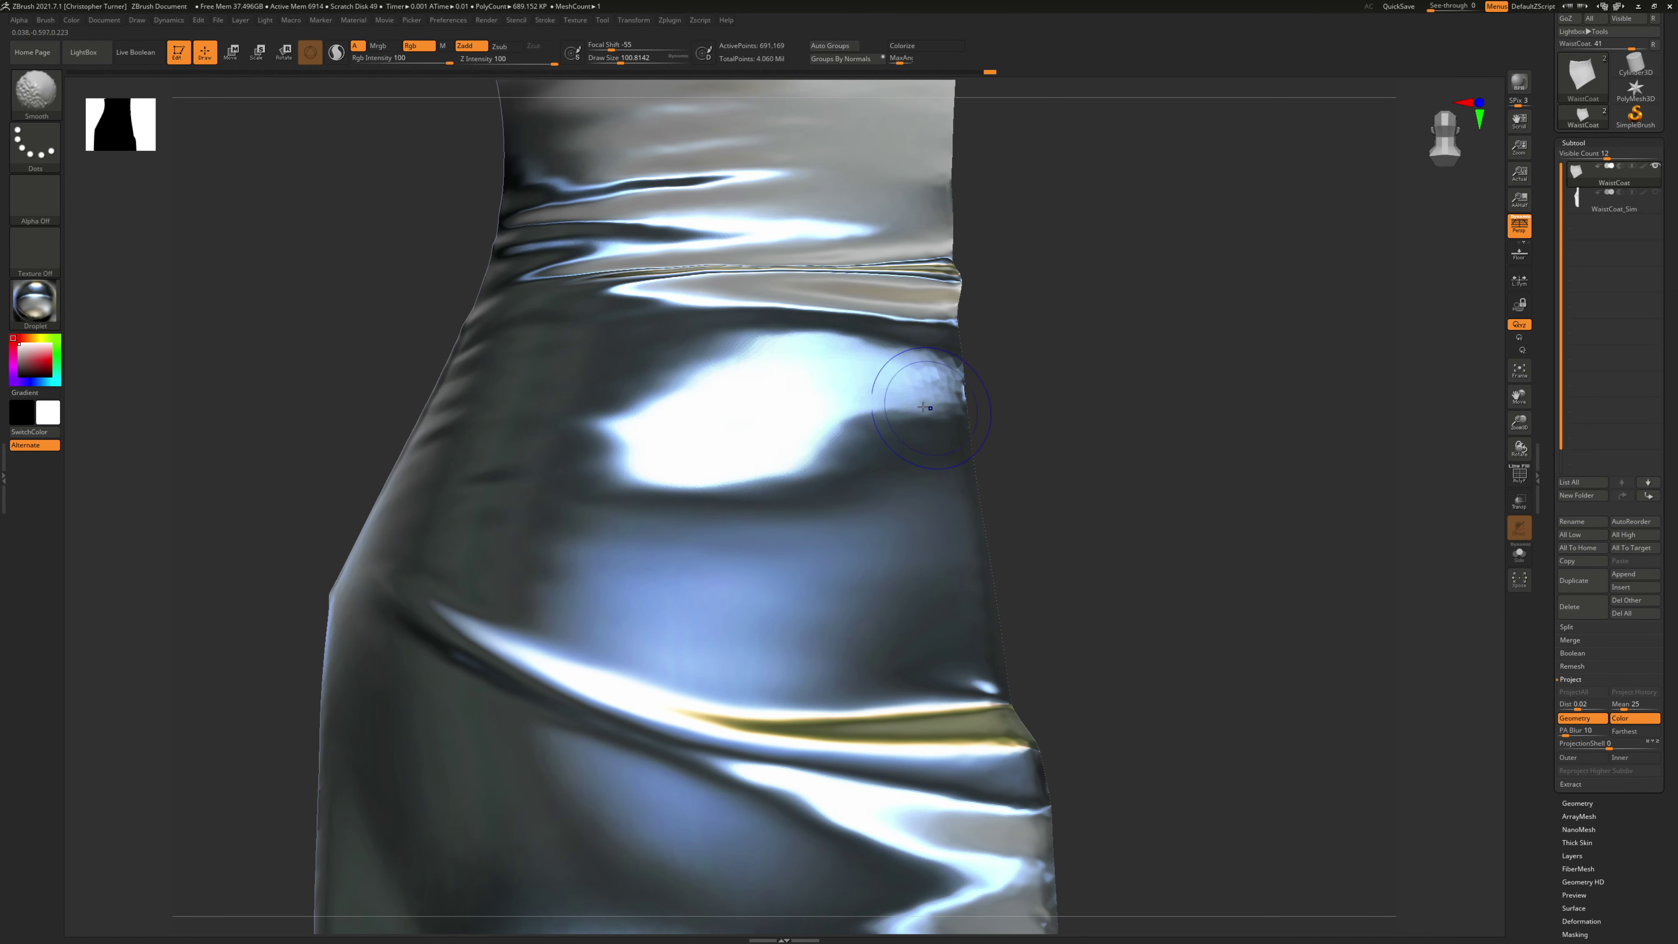
{"action": "right_click_drag", "start_coordinate": [1016, 432], "coordinate": [899, 281]}
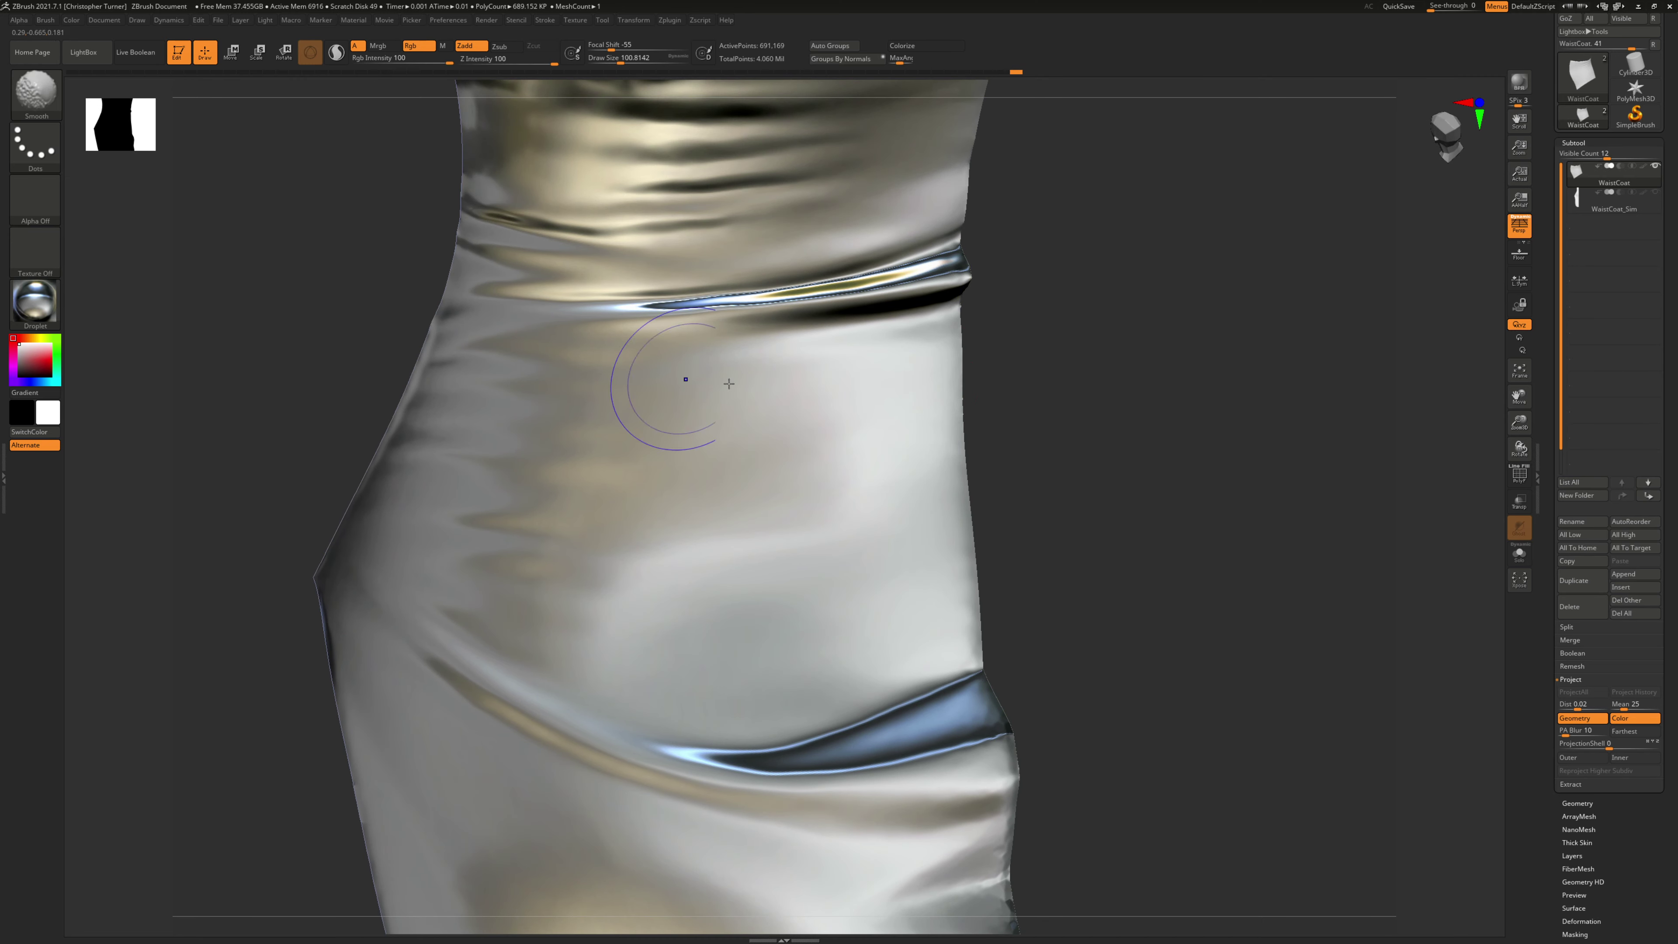
{"action": "mouse_move", "coordinate": [667, 387]}
{"action": "right_mouse_down"}
{"action": "mouse_move", "coordinate": [1128, 472]}
{"action": "mouse_move", "coordinate": [1025, 413]}
{"action": "right_mouse_up"}
Step: Smooth the rear panel's lower tail, including its centre seam edge and rough curved hem
{"action": "key", "text": "shift"}
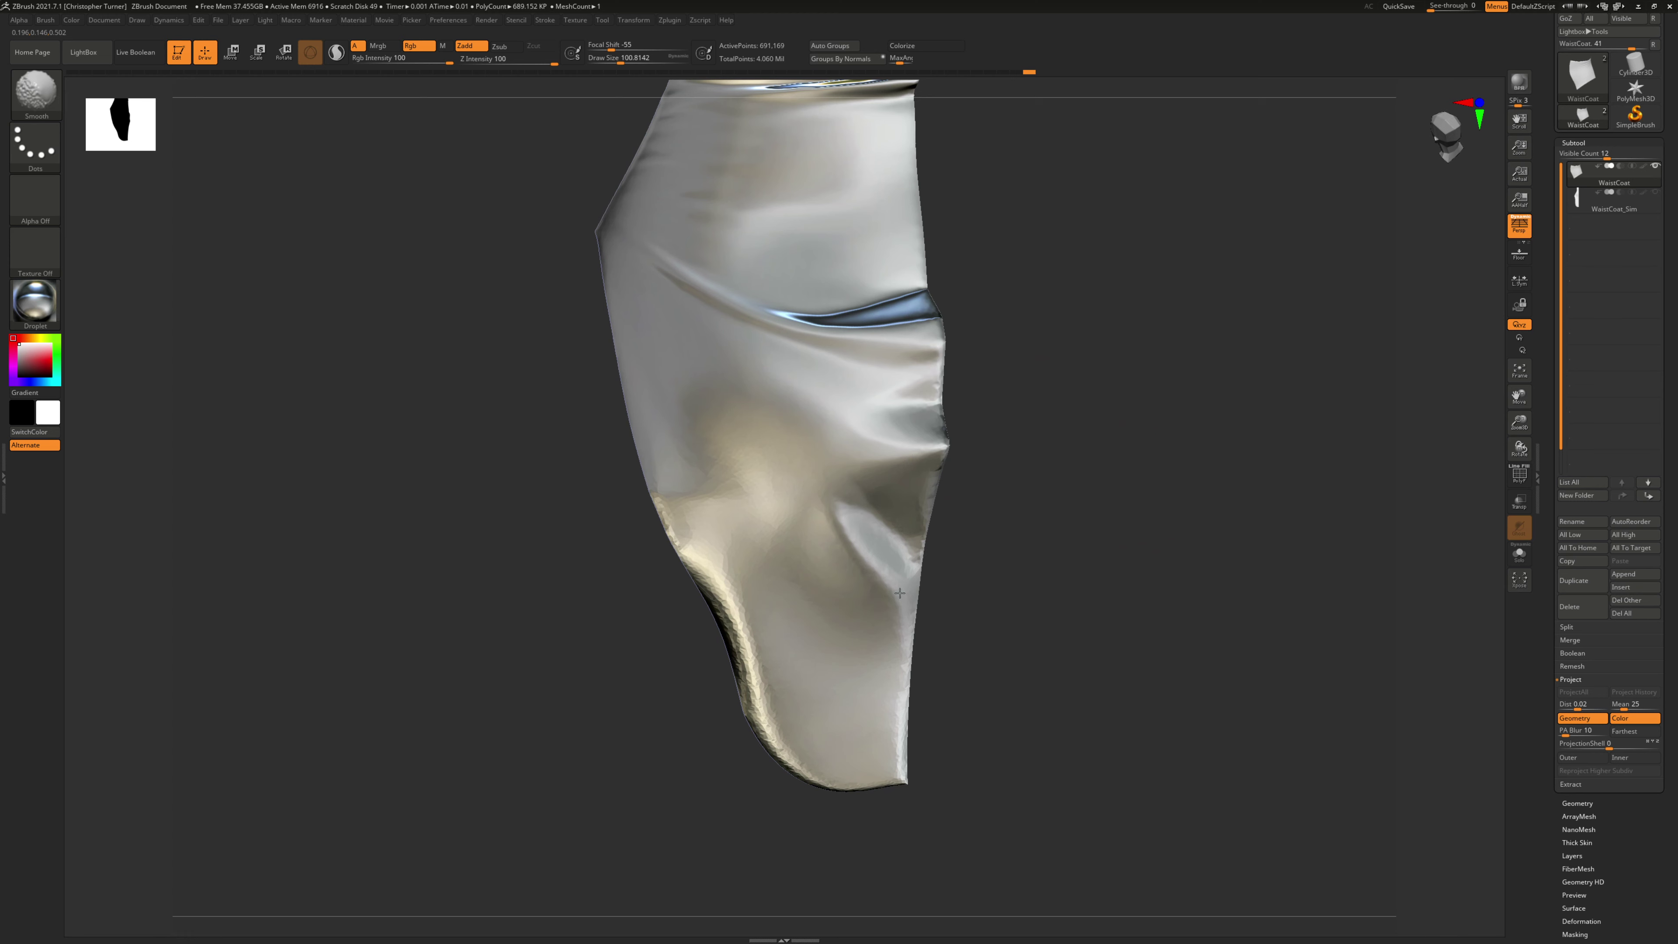
{"action": "left_click_drag", "start_coordinate": [900, 593], "coordinate": [926, 418], "text": "shift"}
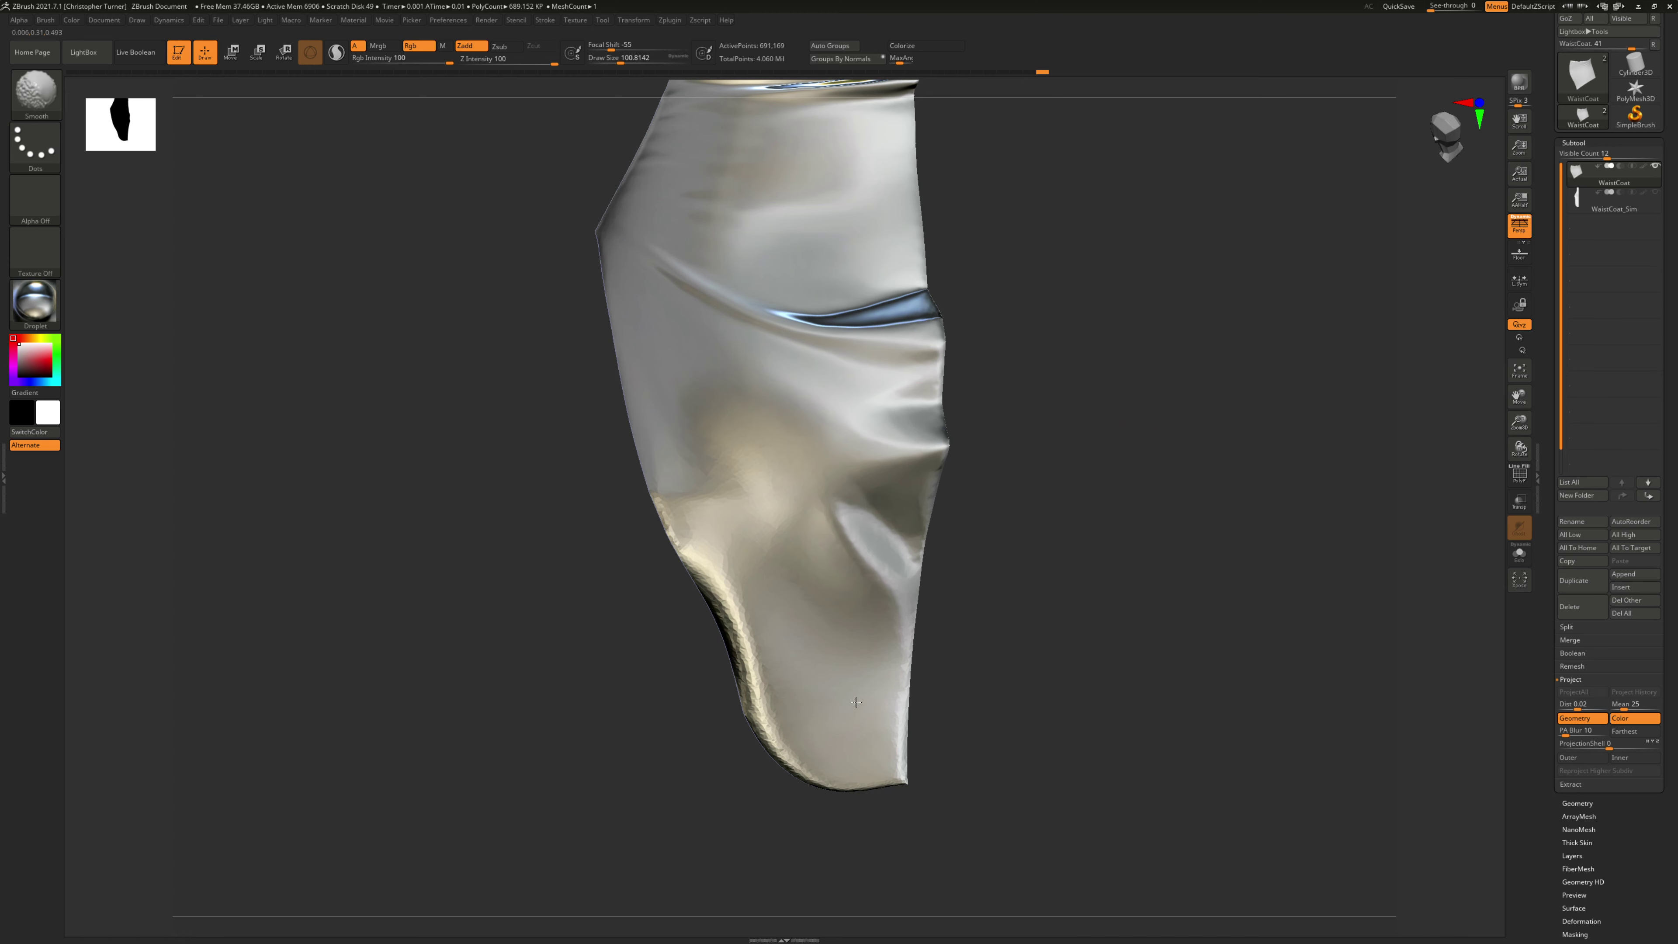
{"action": "left_click_drag", "start_coordinate": [734, 570], "coordinate": [752, 651], "text": "shift"}
{"action": "left_click_drag", "start_coordinate": [1075, 525], "coordinate": [1063, 502]}
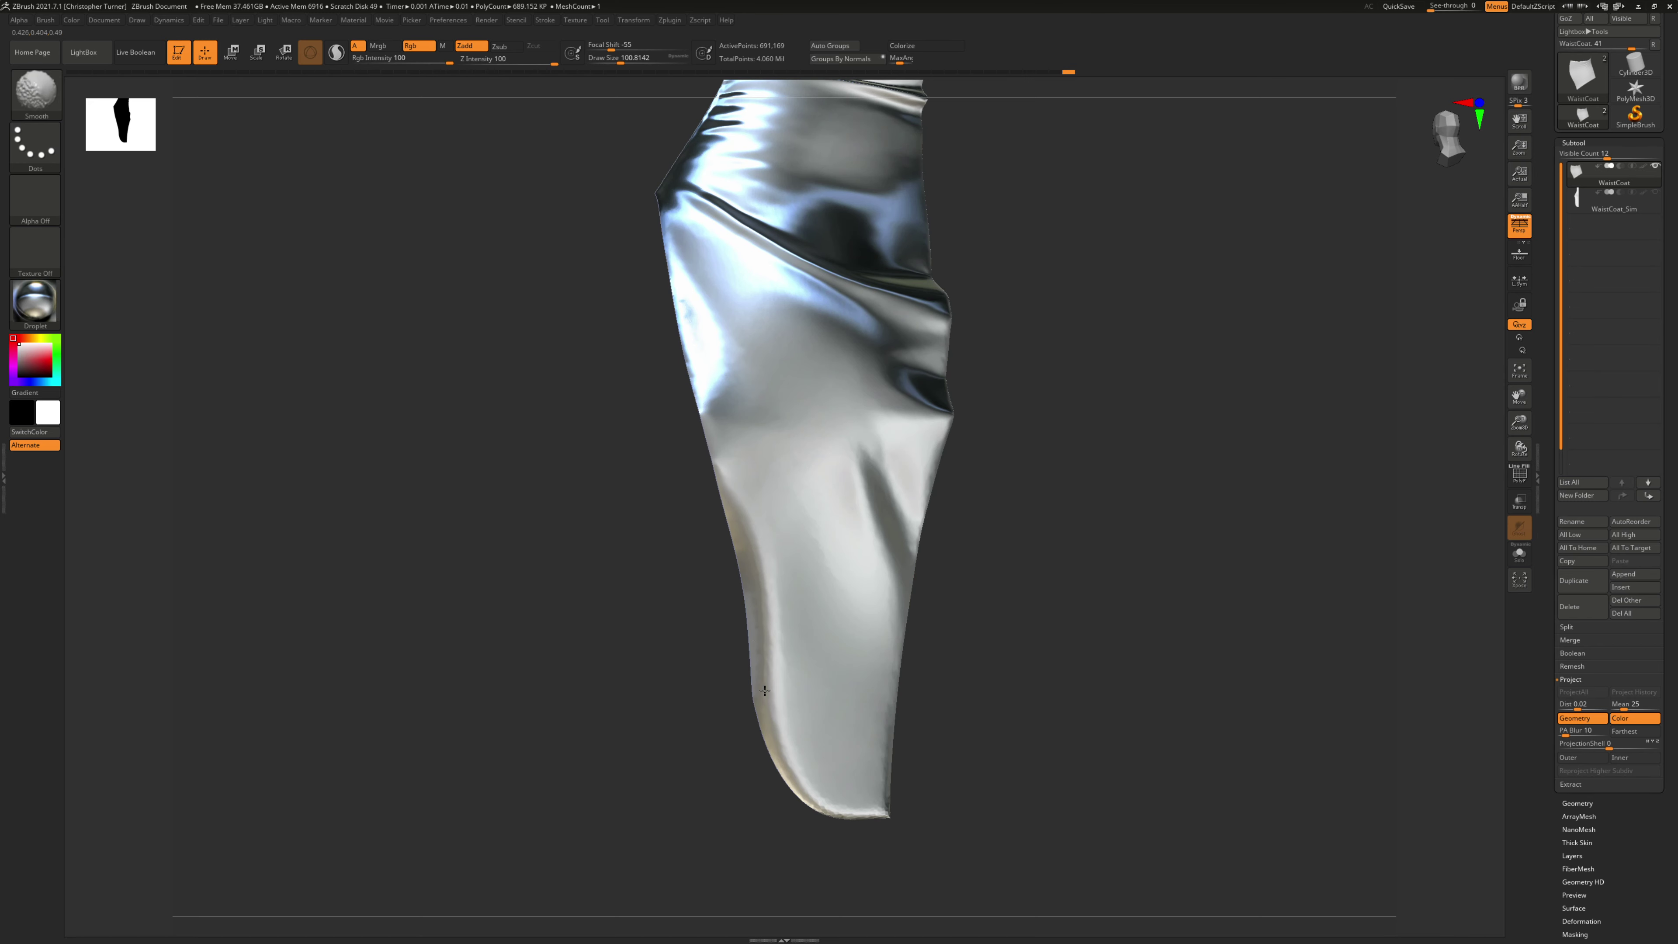
{"action": "left_click_drag", "start_coordinate": [852, 661], "coordinate": [877, 692], "text": "shift"}
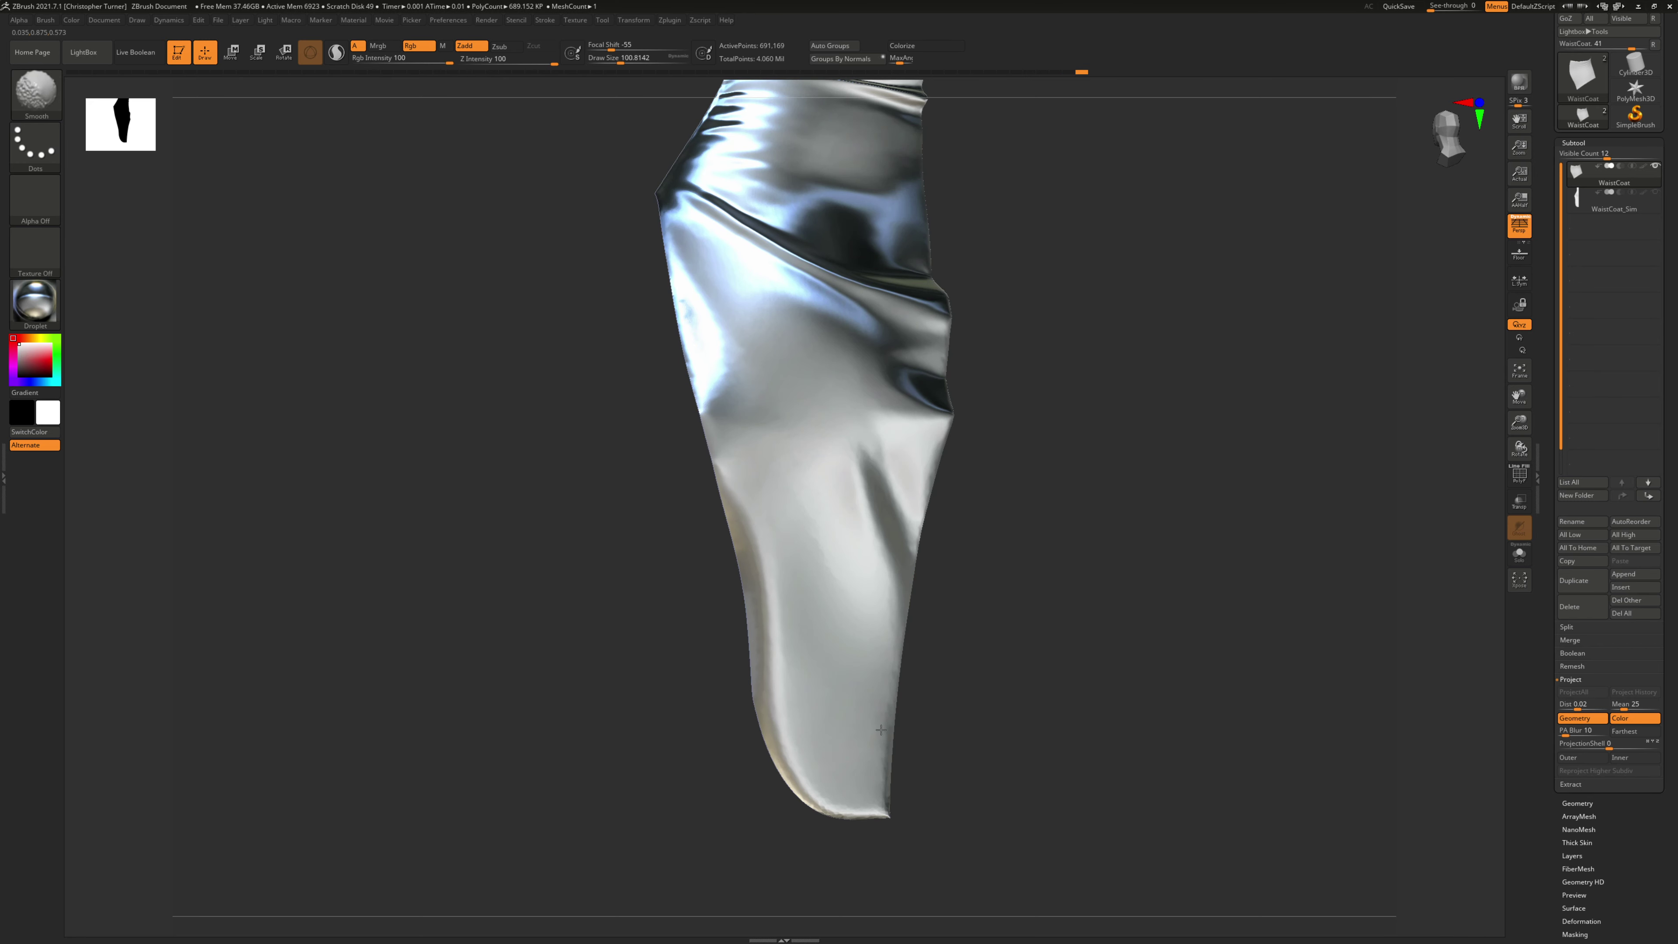